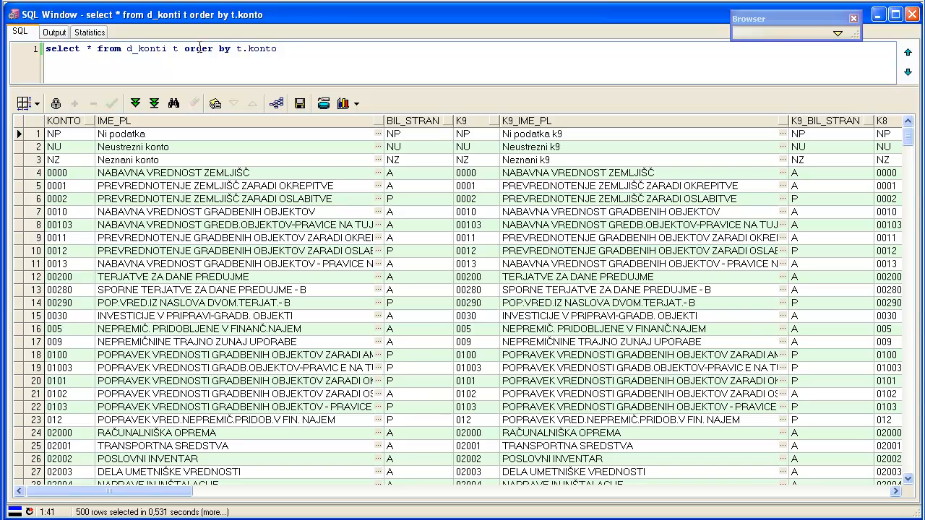
Look through the account codes and names returned from the d_konti table.
click(80, 173)
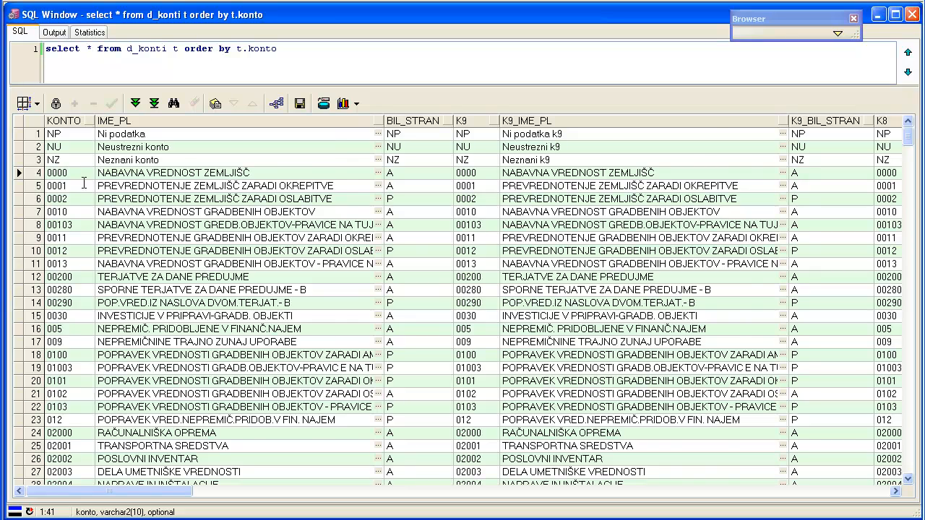
scroll(84, 183, down, 20)
scroll(85, 185, up, 12)
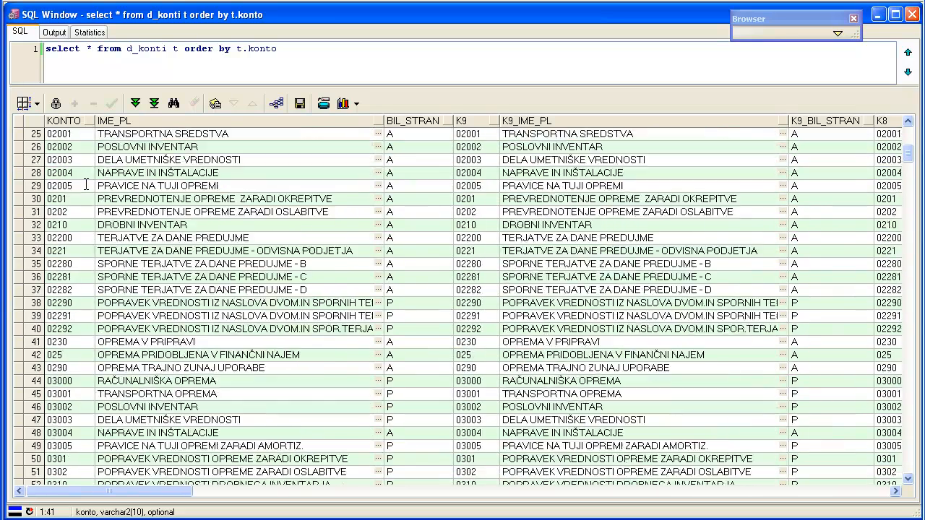
scroll(86, 185, up, 7)
Enlarge the query editor area and put the from and order by clauses of the query on their own lines.
drag(335, 87, 337, 156)
click(95, 49)
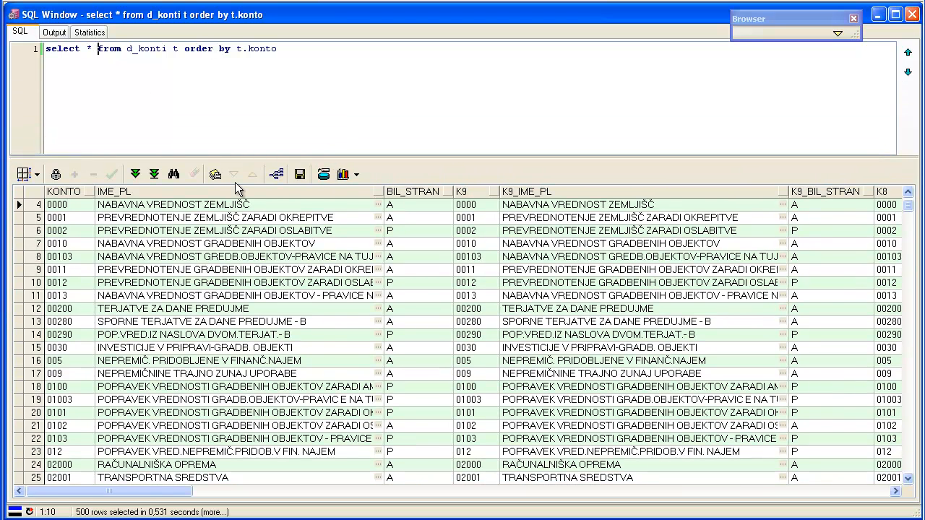
key(Return)
key(ctrl+Right)
key(ctrl+Right)
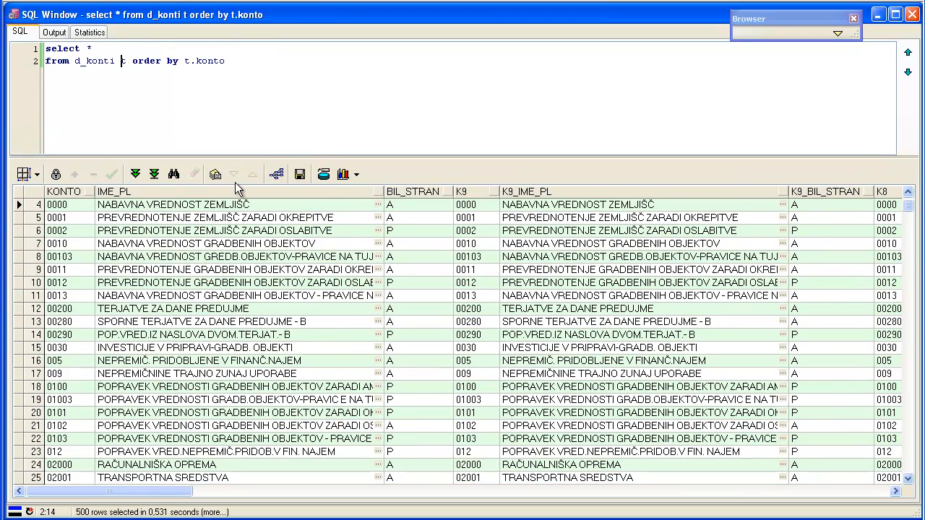
key(ctrl+Right)
key(Return)
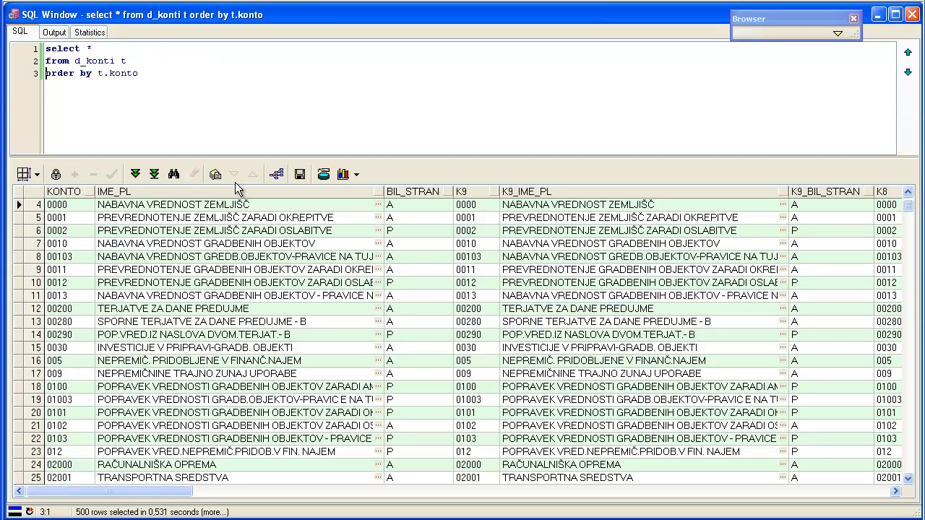
Add the condition where t.konto like '4%' above the order by clause and execute the query.
key(Return)
key(Up)
text(w)
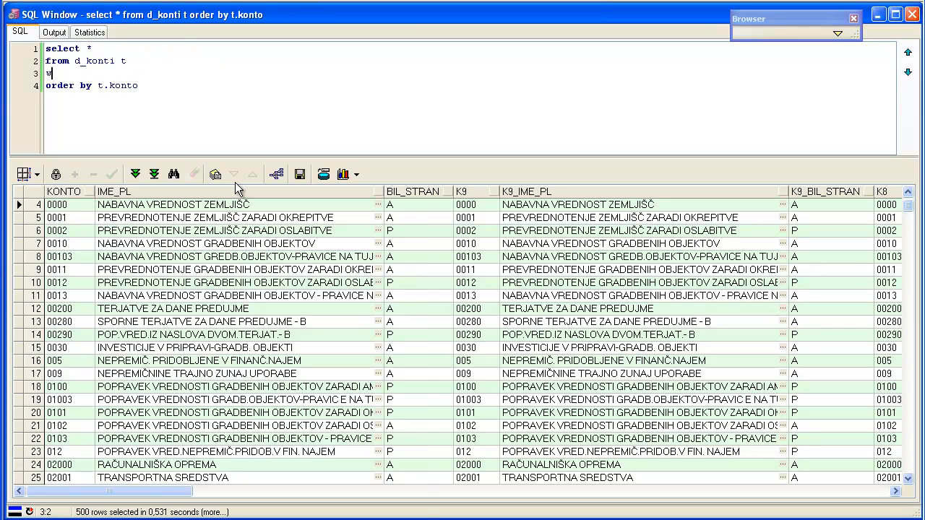
text(here t.ko)
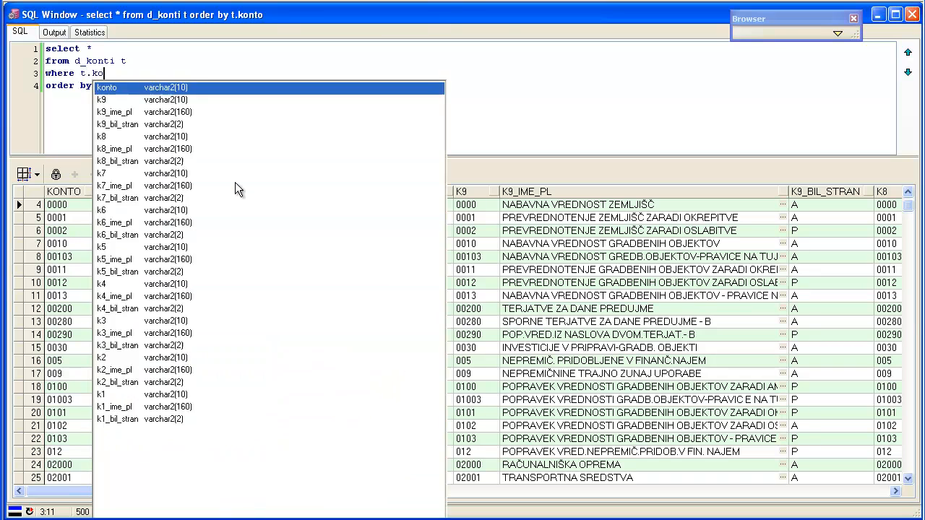
text(nto like )
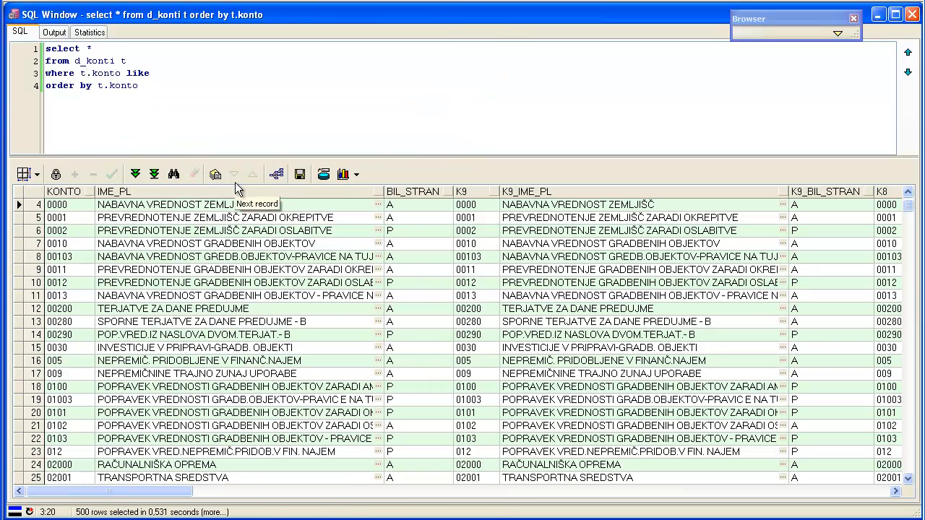
text('4%)
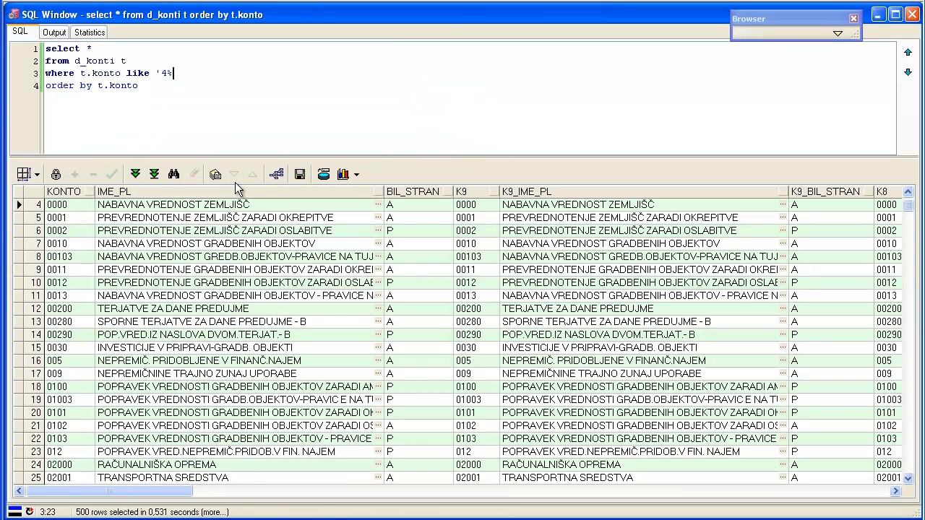
text(')
key(Left)
key(Left)
key(Left)
key(Left)
key(Left)
key(Left)
key(Right)
key(Right)
key(Right)
key(Right)
key(Right)
key(F8)
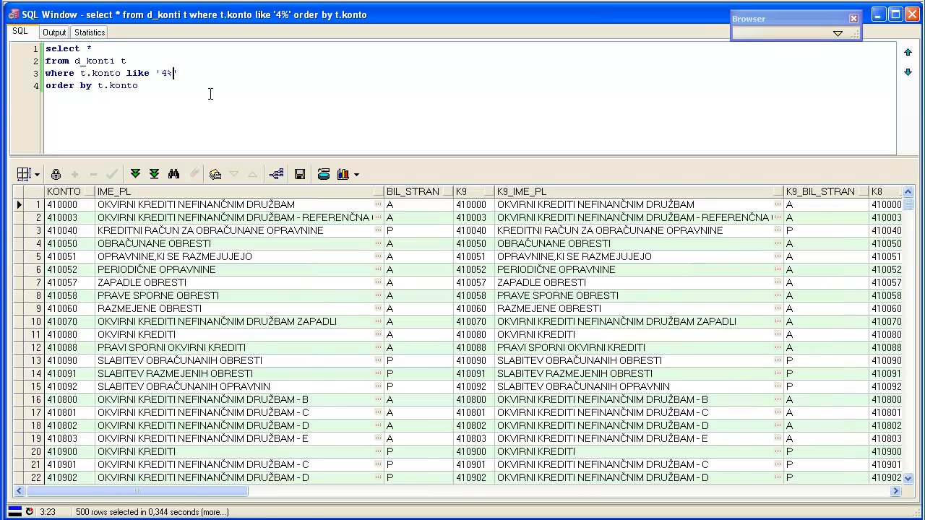
Look through the filtered account records and come back to the first rows of the result.
click(76, 243)
scroll(75, 254, down, 20)
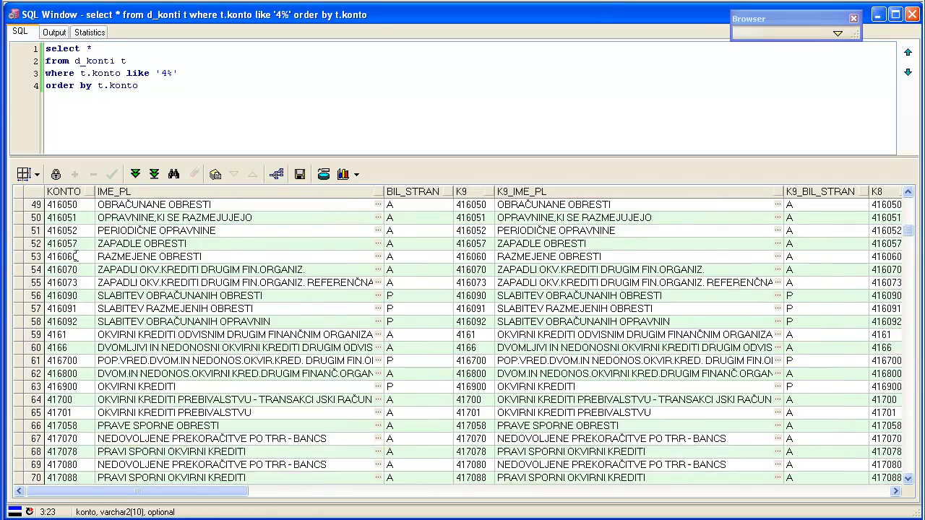
scroll(75, 255, down, 20)
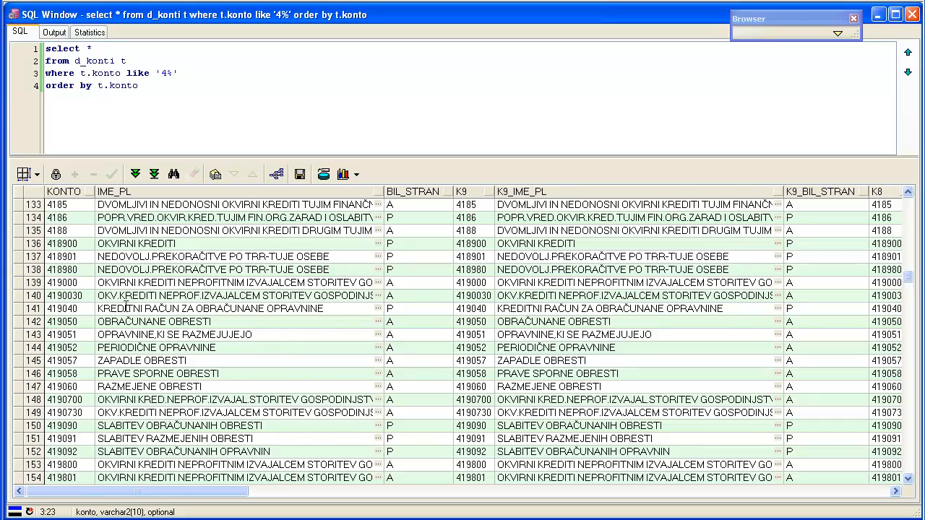
scroll(127, 302, down, 18)
scroll(127, 296, up, 20)
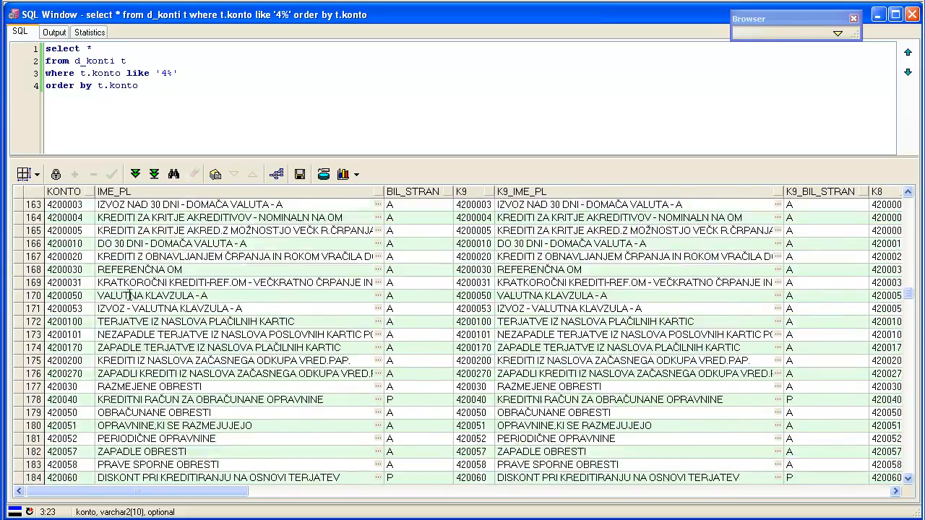
scroll(128, 289, up, 20)
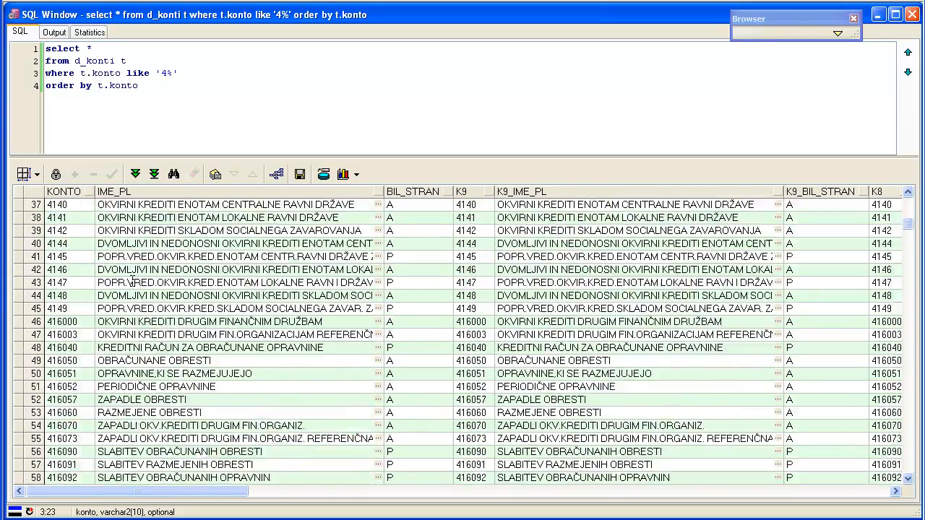
scroll(132, 285, up, 3)
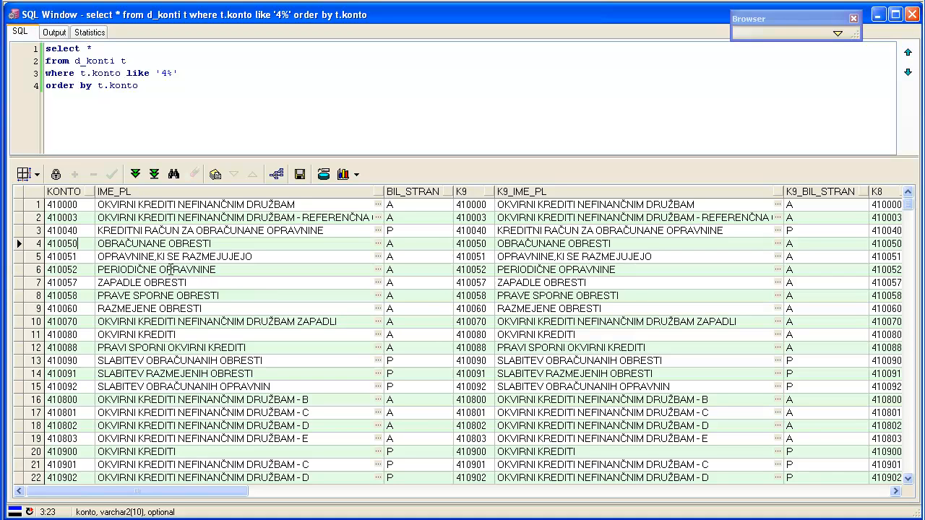
Show the row of account 410050 in single record view and examine its account code and IME_PL name.
click(17, 244)
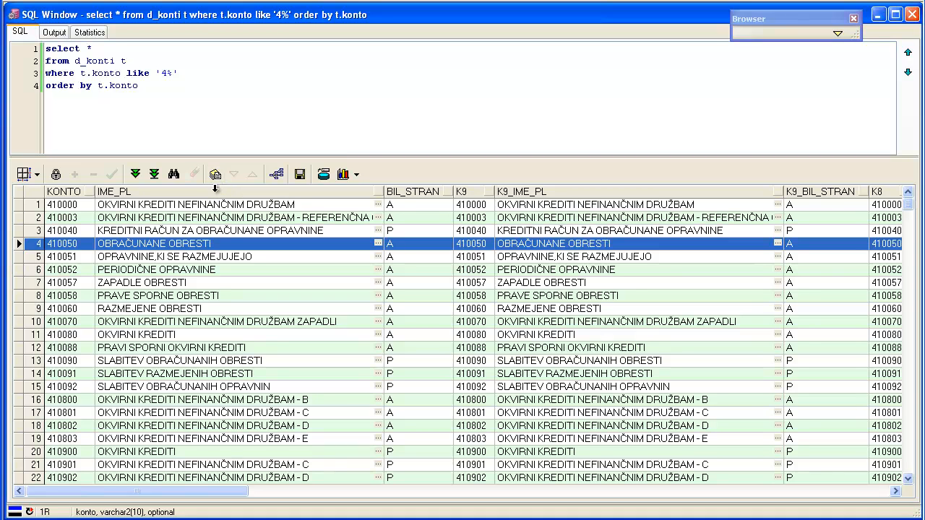
click(216, 175)
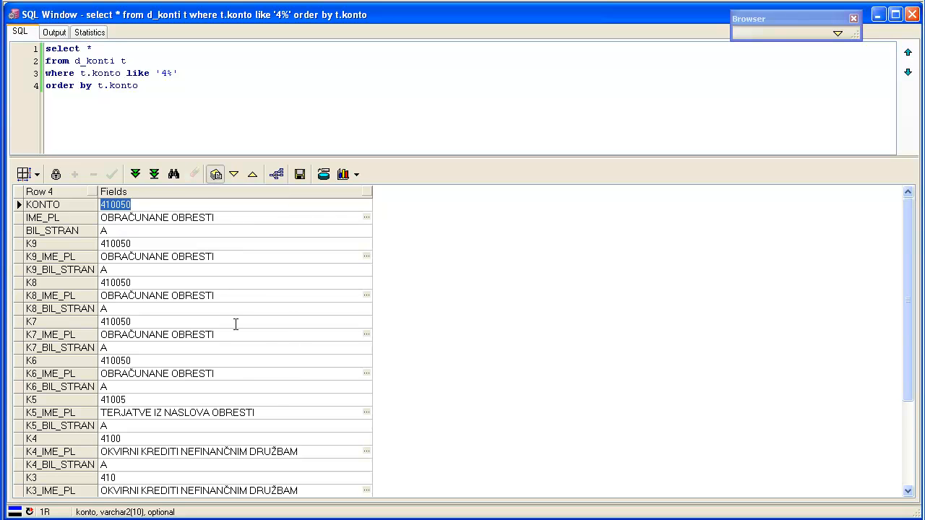
scroll(236, 323, down, 3)
scroll(237, 324, up, 3)
click(241, 220)
click(133, 219)
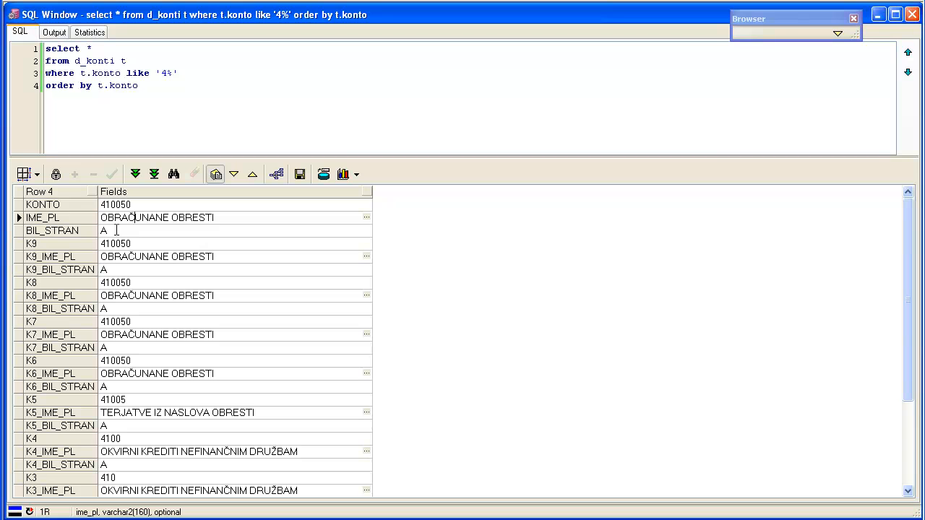
Examine the hierarchy levels of account 410050 in the record, going from K9 through K7, K4 and K3 to K1.
click(83, 248)
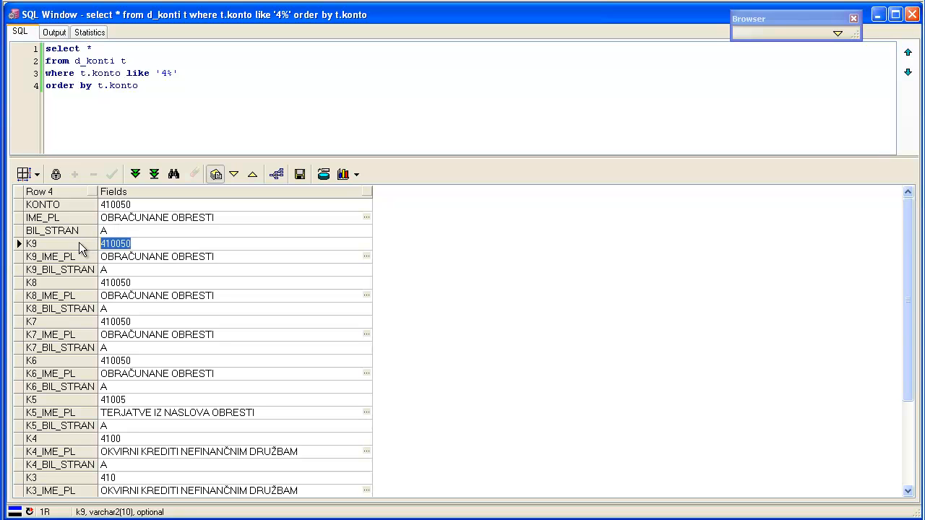
click(18, 247)
click(16, 283)
scroll(13, 283, down, 1)
click(11, 282)
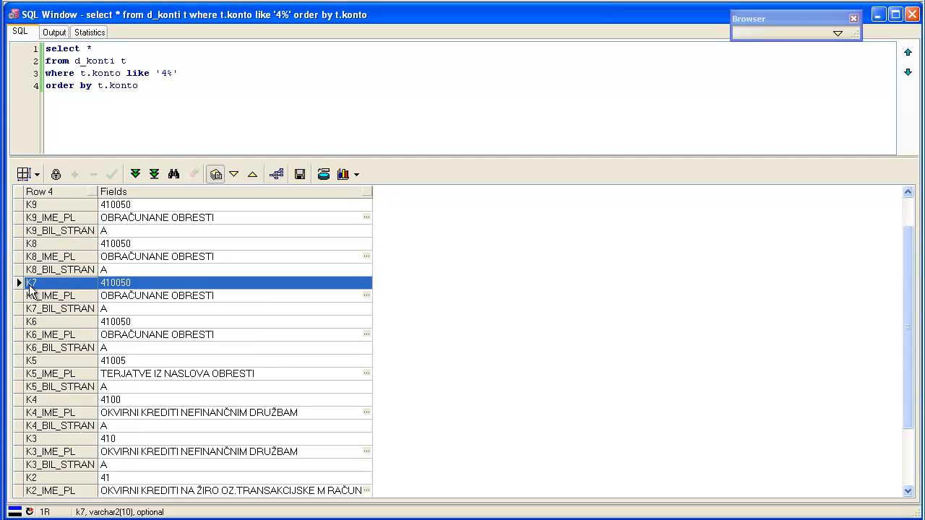
scroll(35, 293, down, 2)
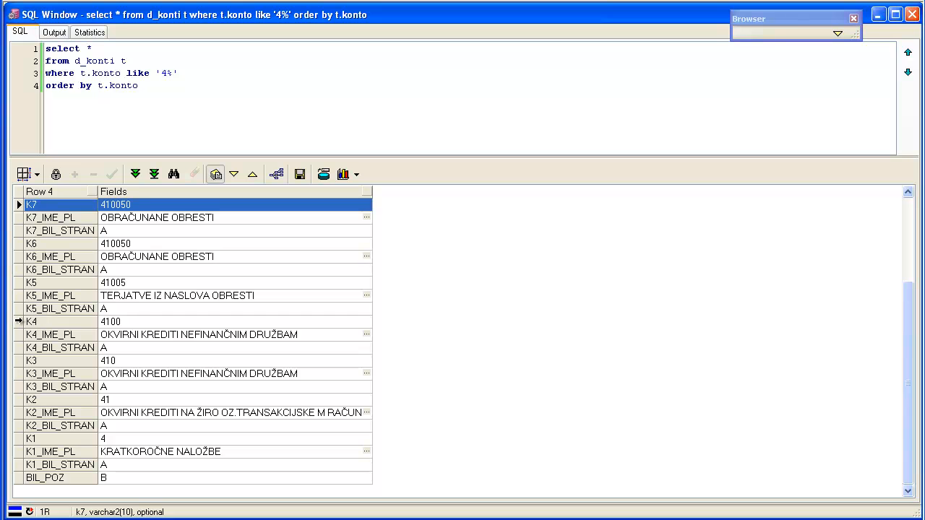
click(13, 322)
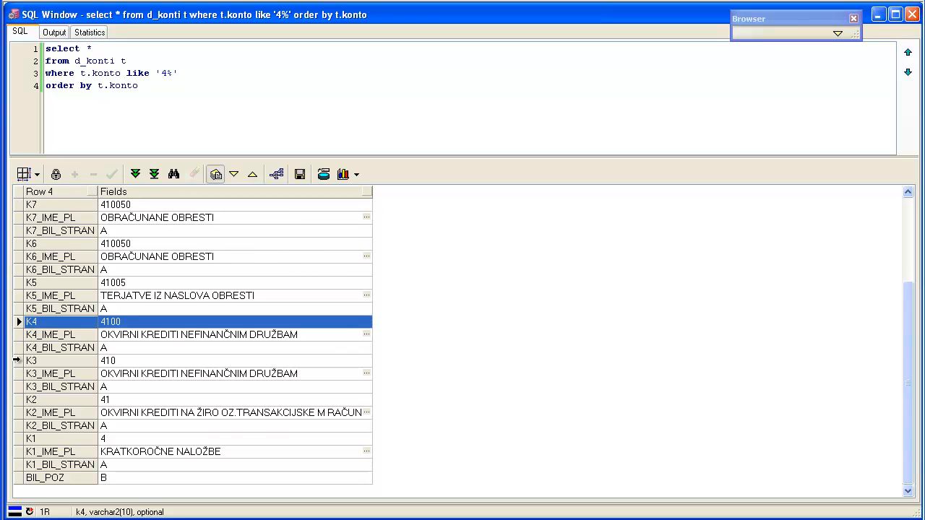
click(17, 361)
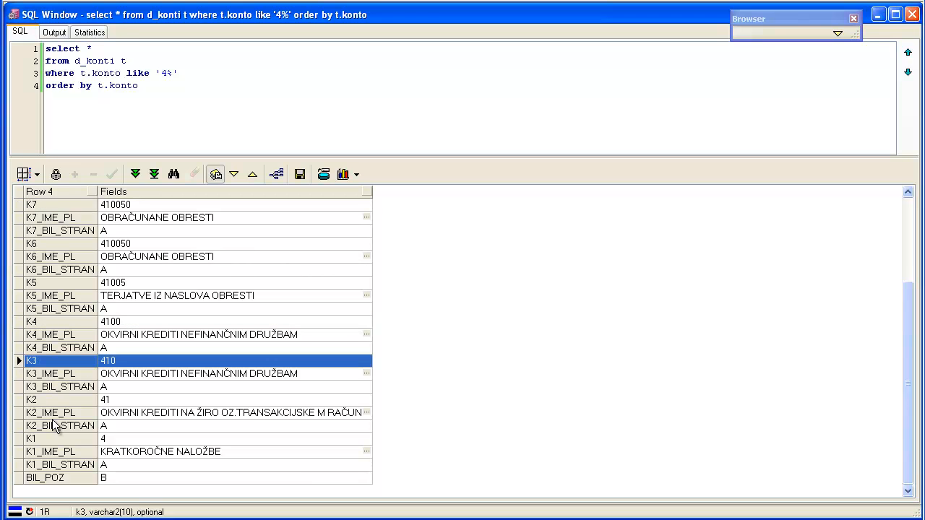
click(21, 441)
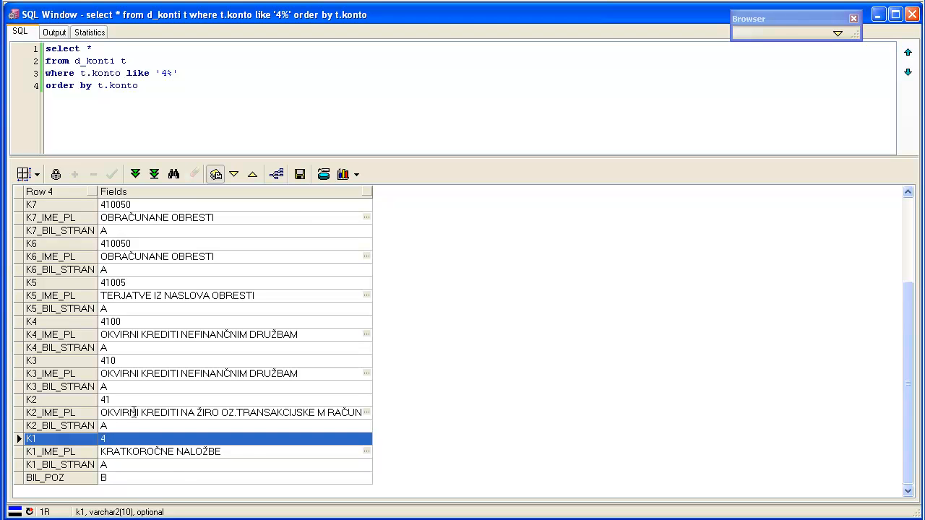
Return to the multi-row grid and examine the K4 level column across the records.
click(219, 177)
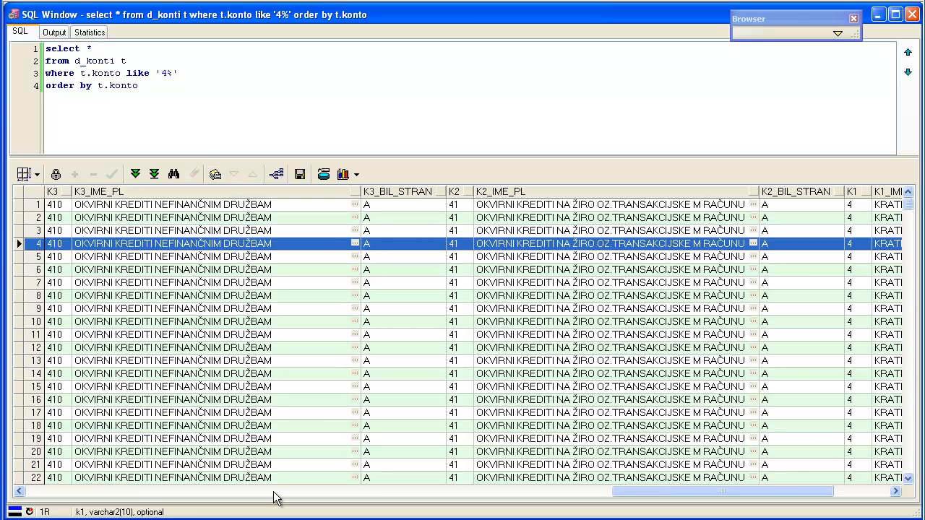
drag(682, 492, 566, 493)
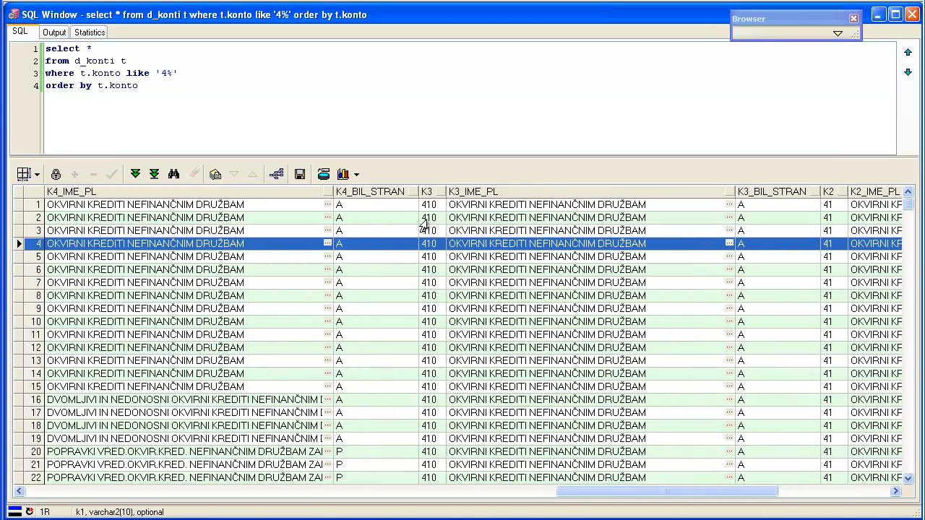
click(374, 204)
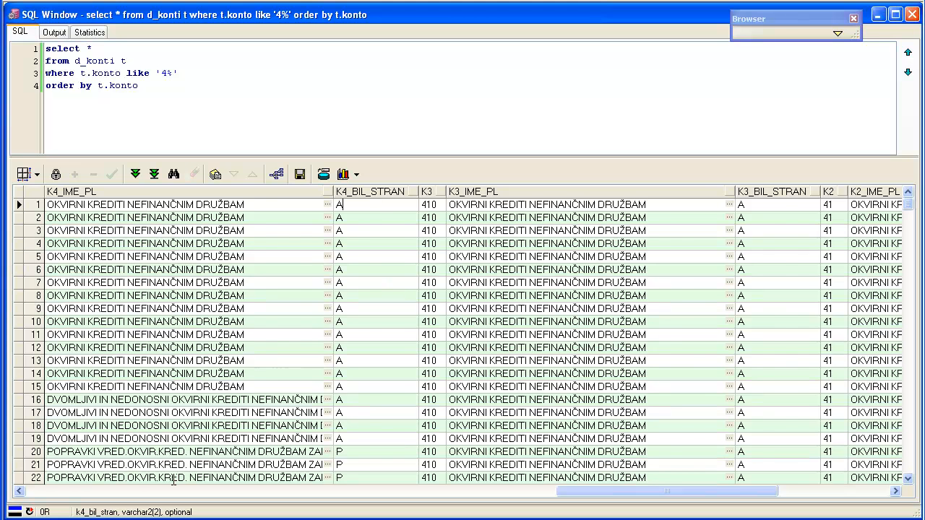
click(20, 492)
click(20, 491)
click(20, 491)
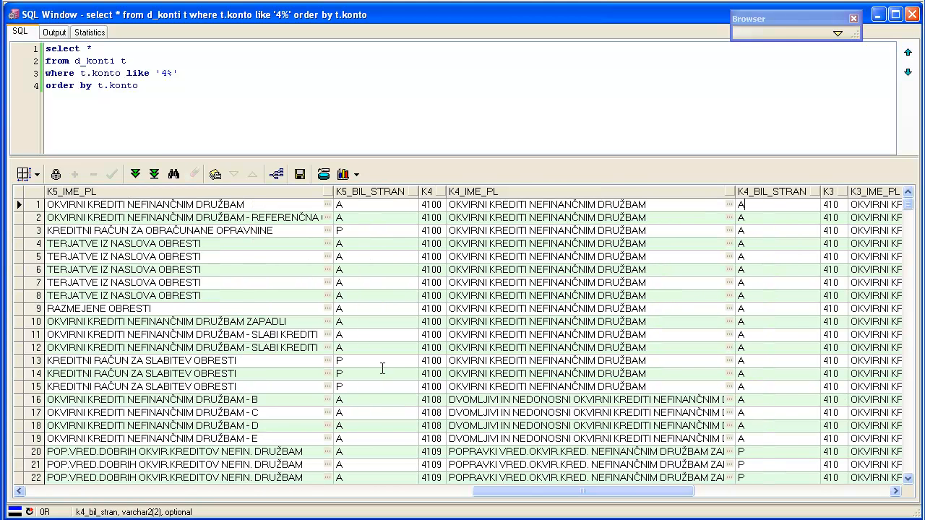
click(430, 195)
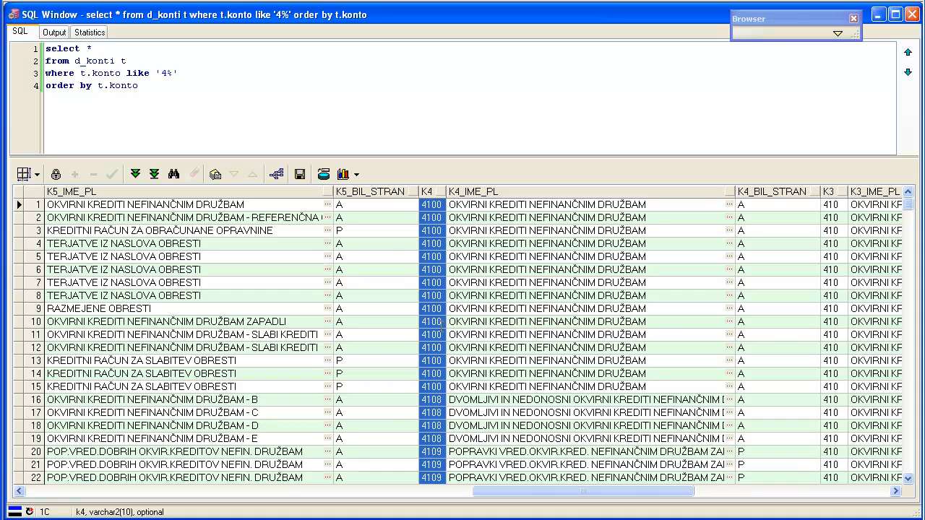
click(438, 322)
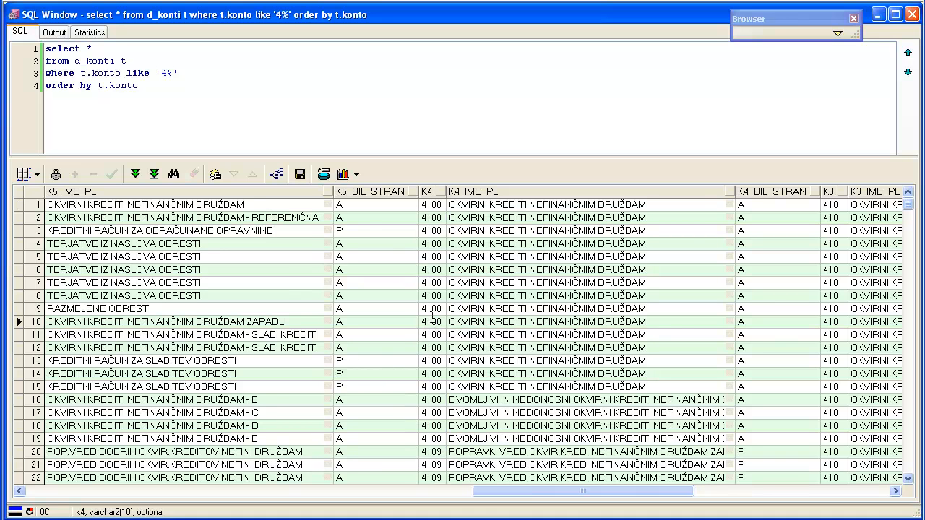
Review the K3 to K1 levels, and examine the K5 column and its value in row 10.
drag(519, 491, 695, 495)
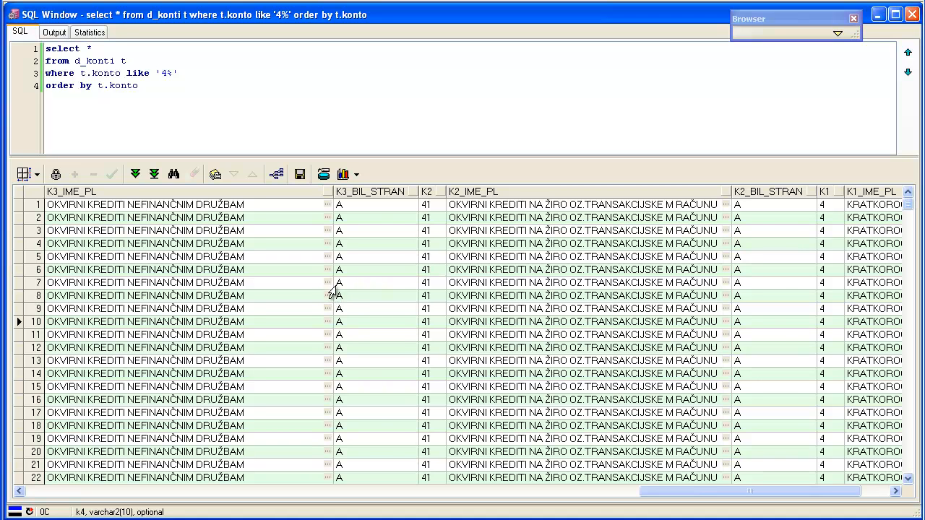
click(290, 492)
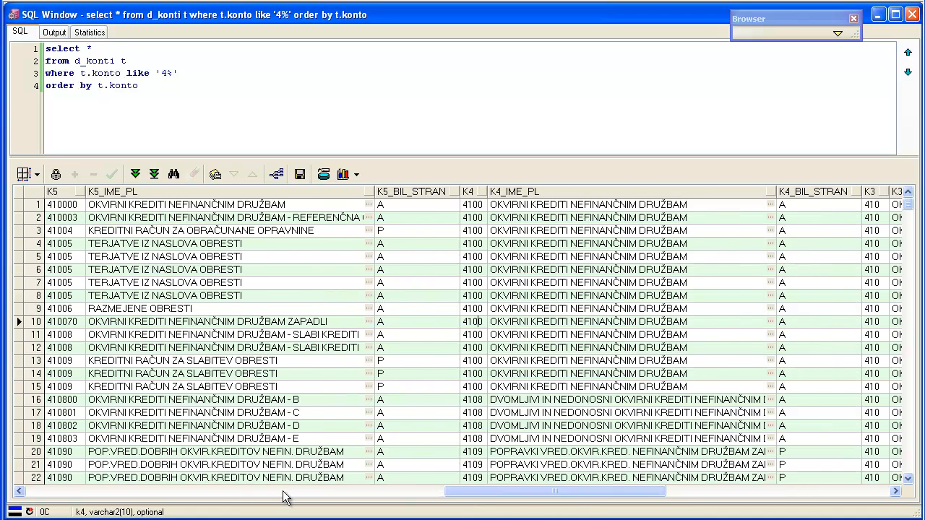
click(19, 322)
click(76, 323)
drag(75, 323, 47, 322)
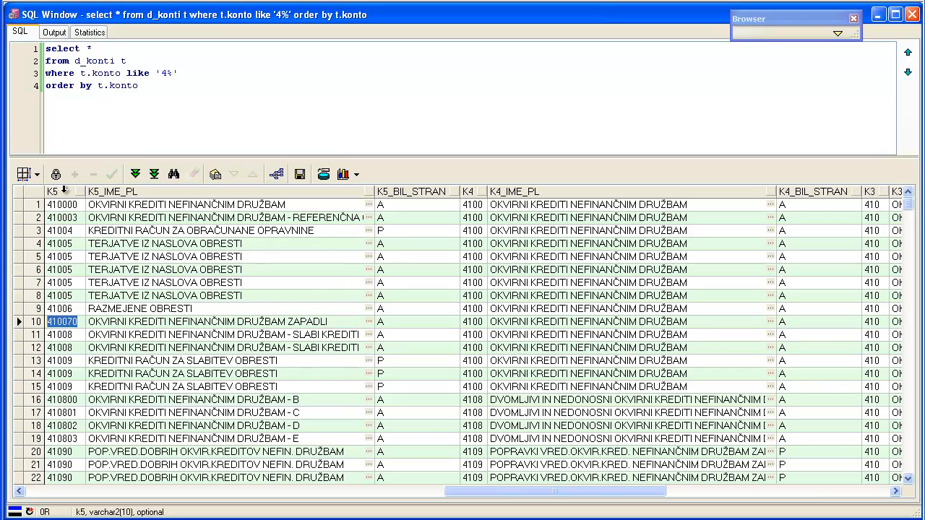
click(66, 191)
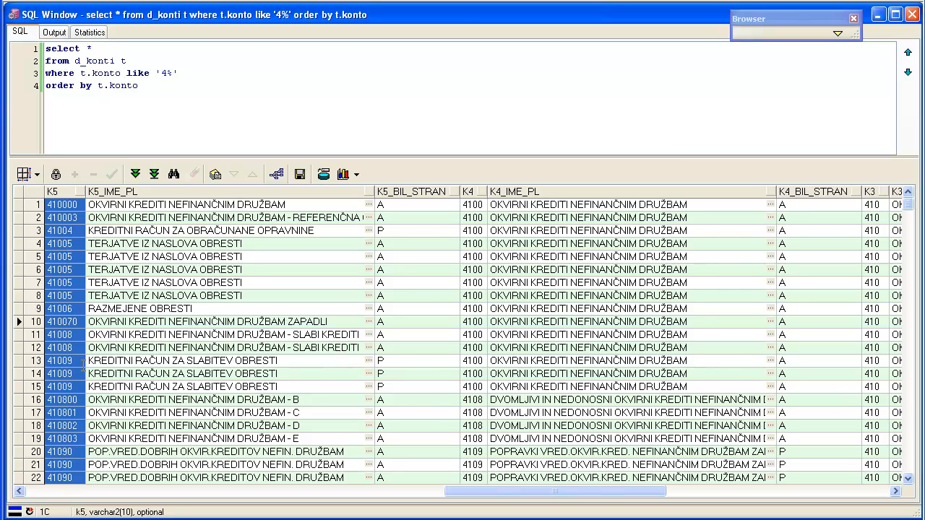
drag(79, 319, 47, 312)
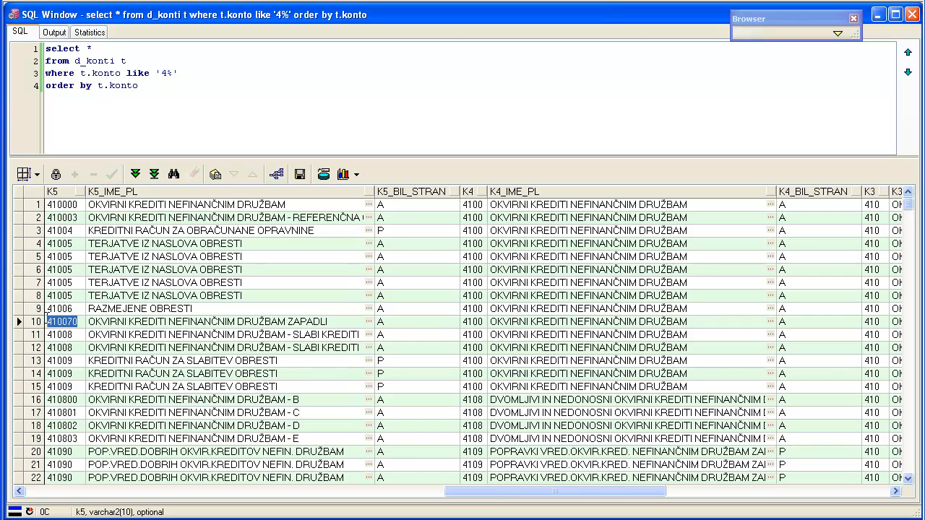
Replace the asterisk in the select list with distinct t.k1.
click(59, 193)
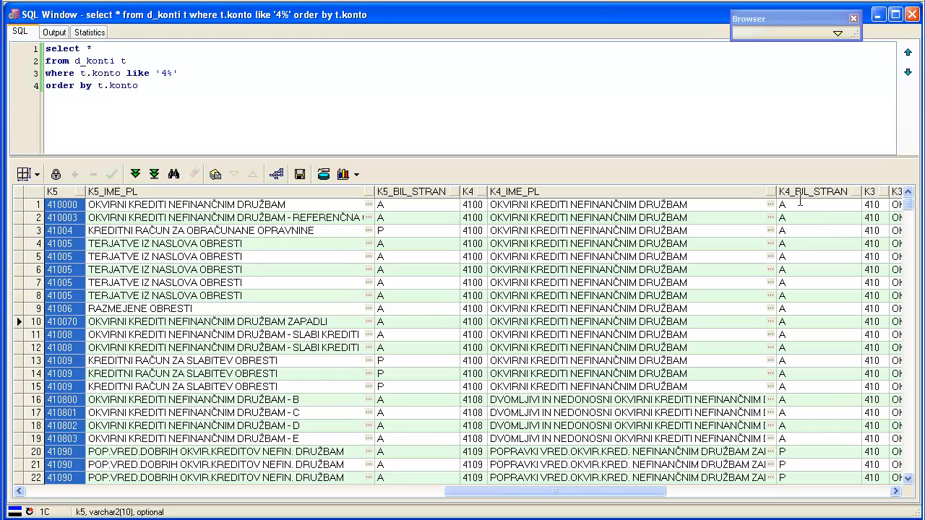
click(97, 48)
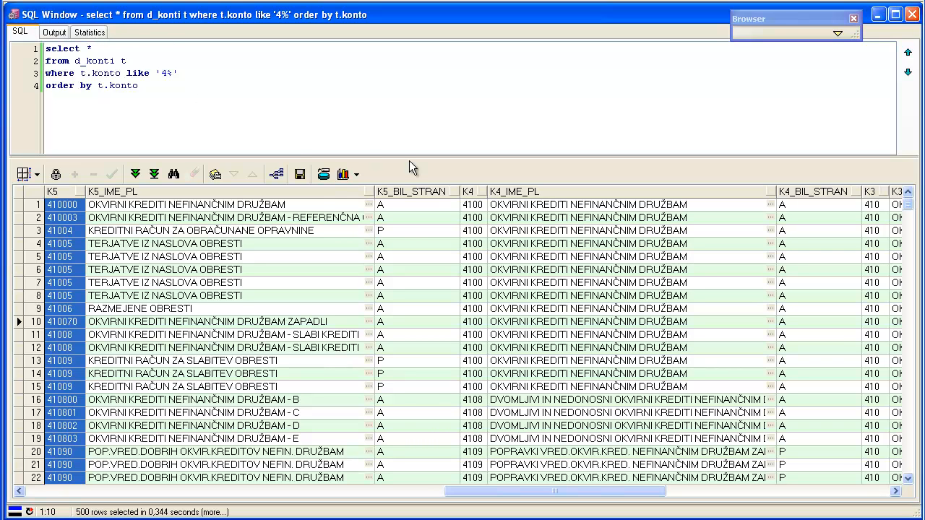
key(shift+Left)
key(shift+Left)
text(distinct)
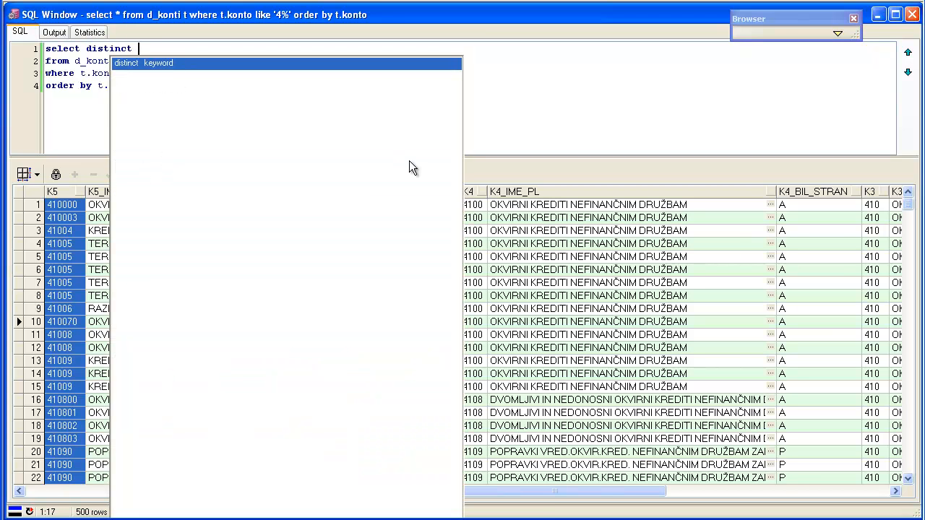
key(Escape)
text(t.)
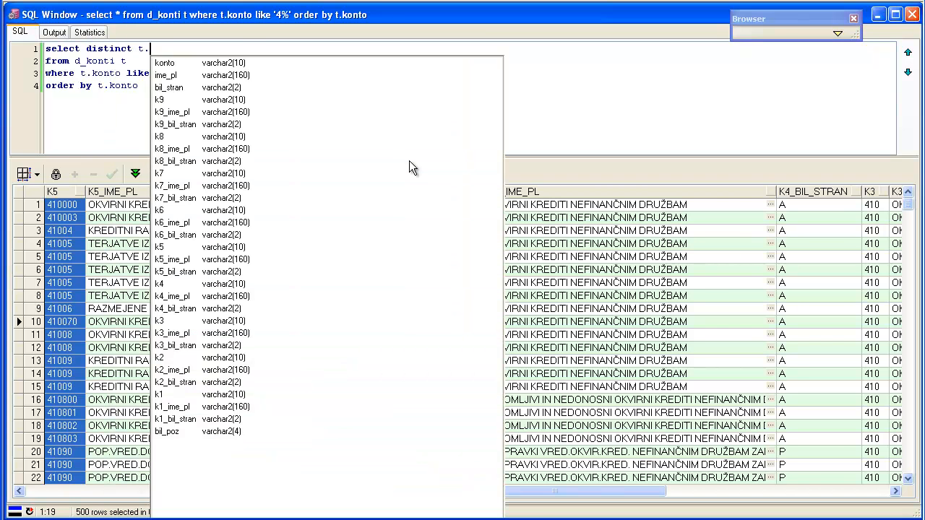
key(Up)
key(Up)
key(Up)
key(Up)
key(Return)
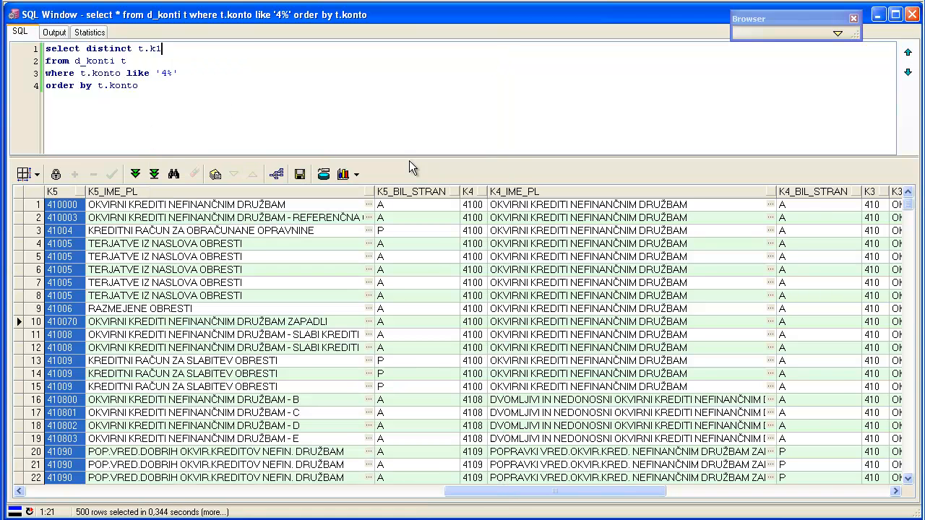
Add t.k1_ime_pl to the select list after t.k1 and run the query.
text(, t.k)
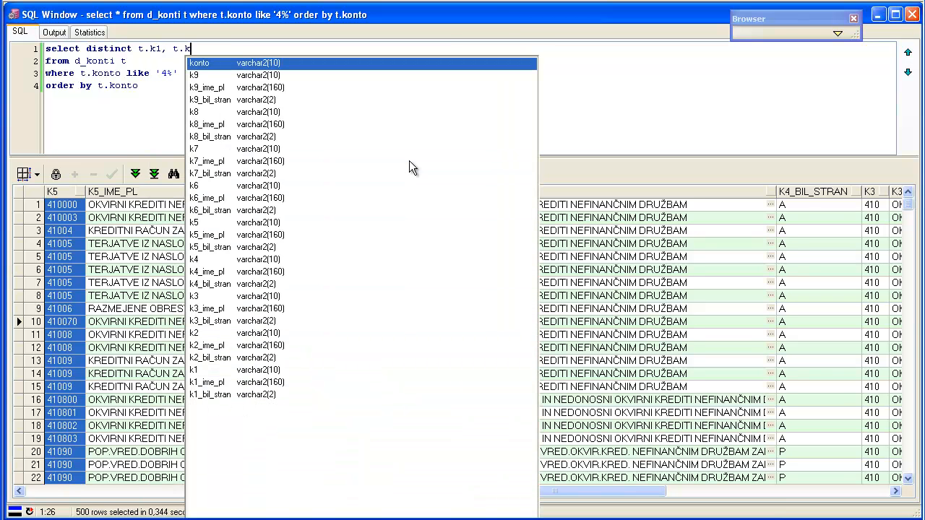
text(1)
key(Down)
key(Return)
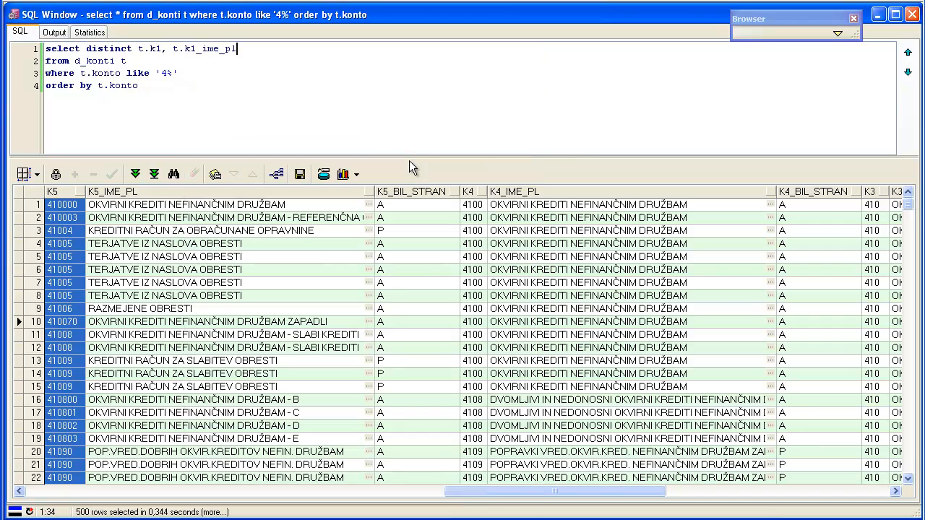
key(F8)
click(396, 146)
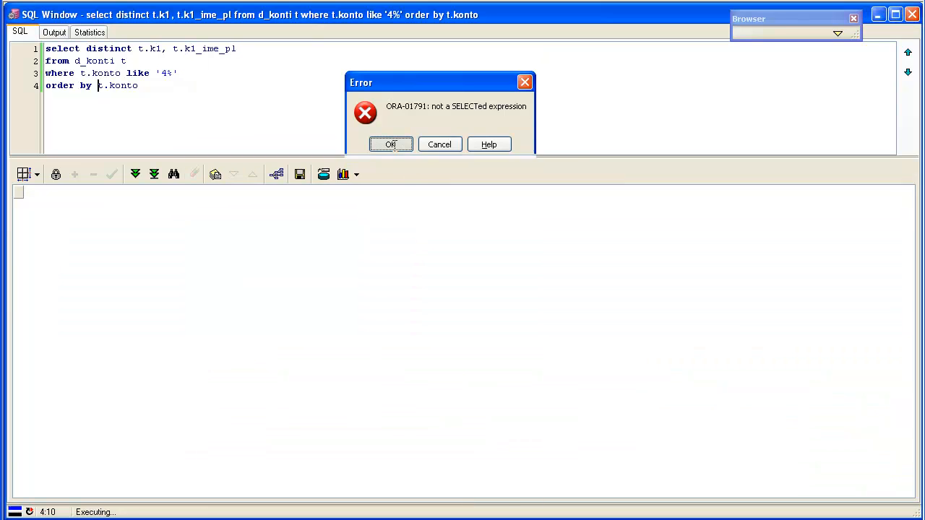
Remove the order by t.konto clause and run the query again.
key(Home)
key(shift+End)
key(Delete)
key(F8)
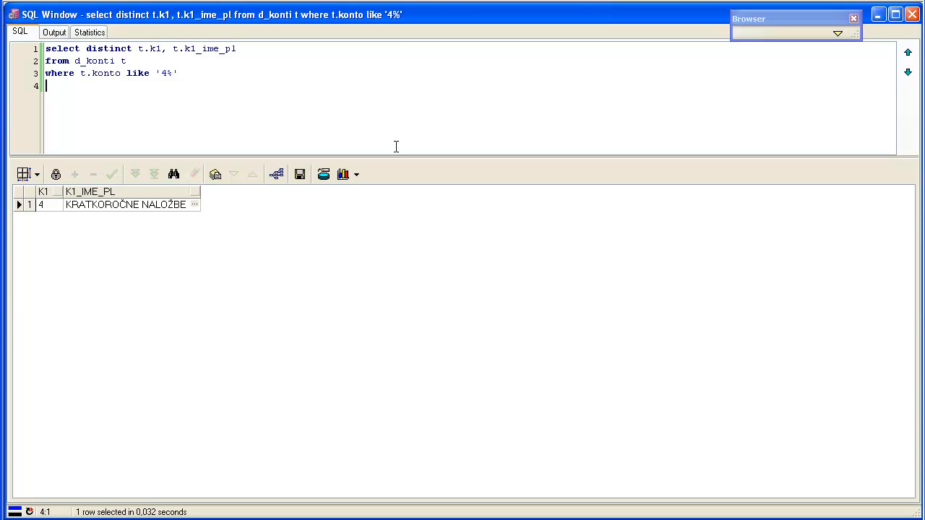
Remove the where condition on t.konto, order the results by t.k1 and run the query.
key(shift+Up)
key(Delete)
key(F8)
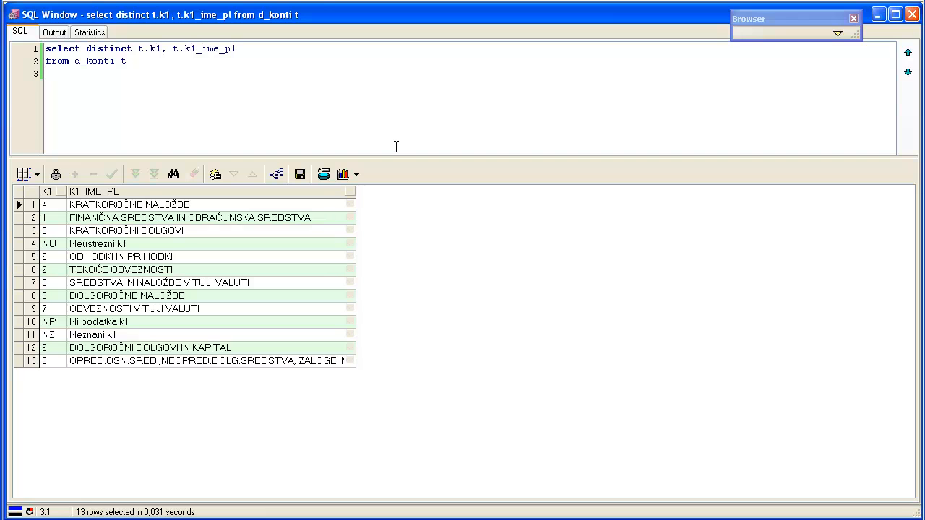
text(order by t.k1)
key(F8)
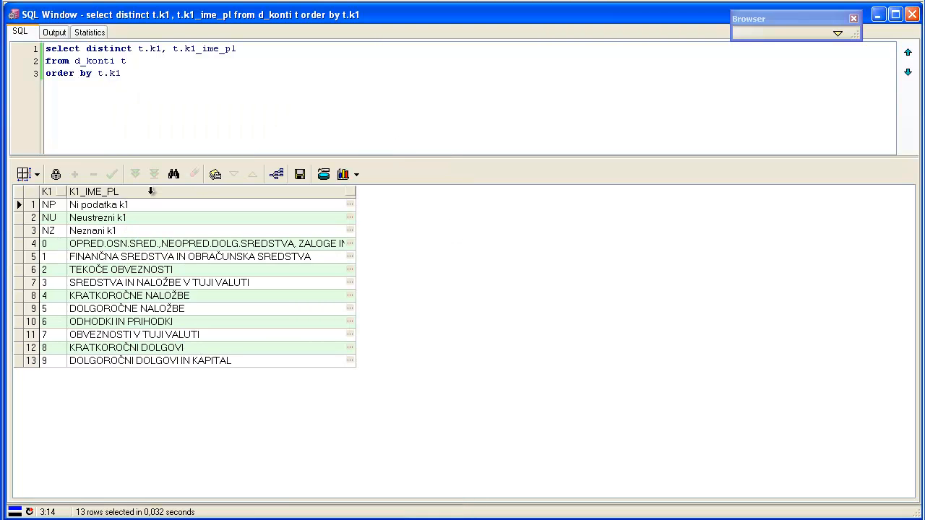
Examine the K1 level results, first the NP, NU and NZ rows and the numbered account classes below them.
click(16, 205)
drag(16, 205, 16, 230)
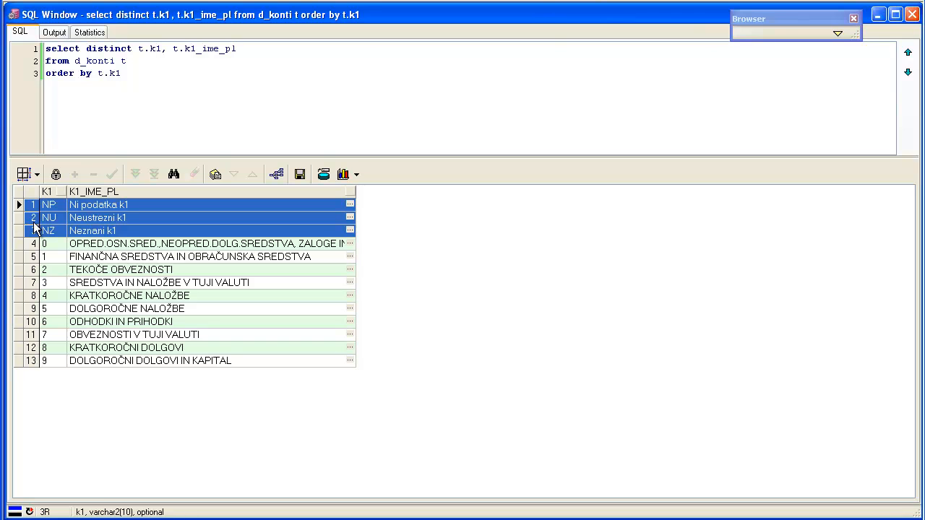
click(106, 204)
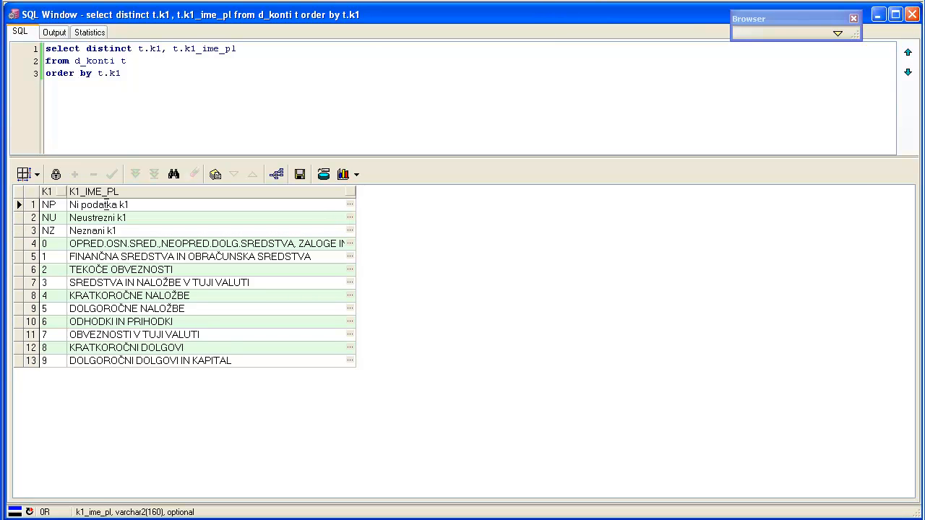
drag(16, 245, 18, 349)
Change the query to select distinct t.k2 and t.k2_ime_pl ordered by t.k2, and run it.
click(163, 49)
key(BackSpace)
text(2)
key(Right)
key(Right)
key(Right)
key(Right)
key(Delete)
text(2)
key(Down)
key(Down)
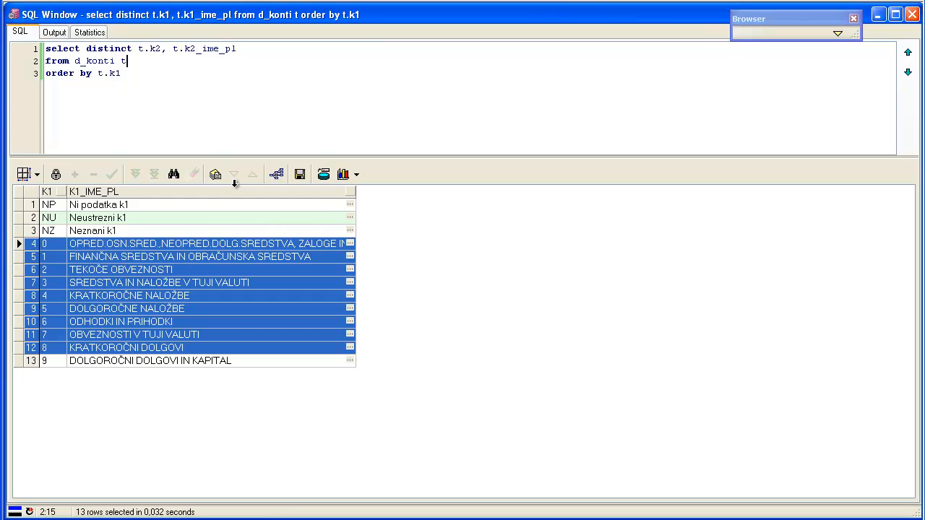
key(F8)
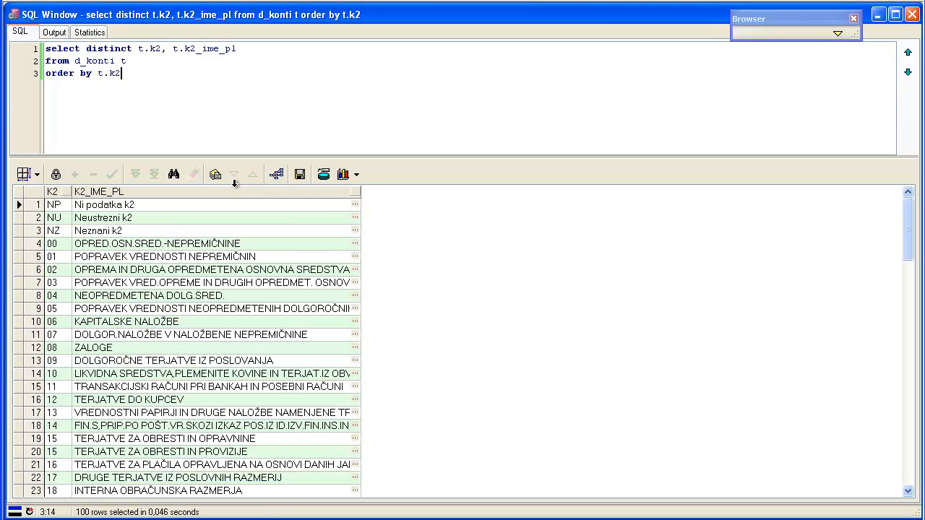
Review the list of K2 codes and their K2_IME_PL names in the results.
click(224, 289)
scroll(224, 289, down, 16)
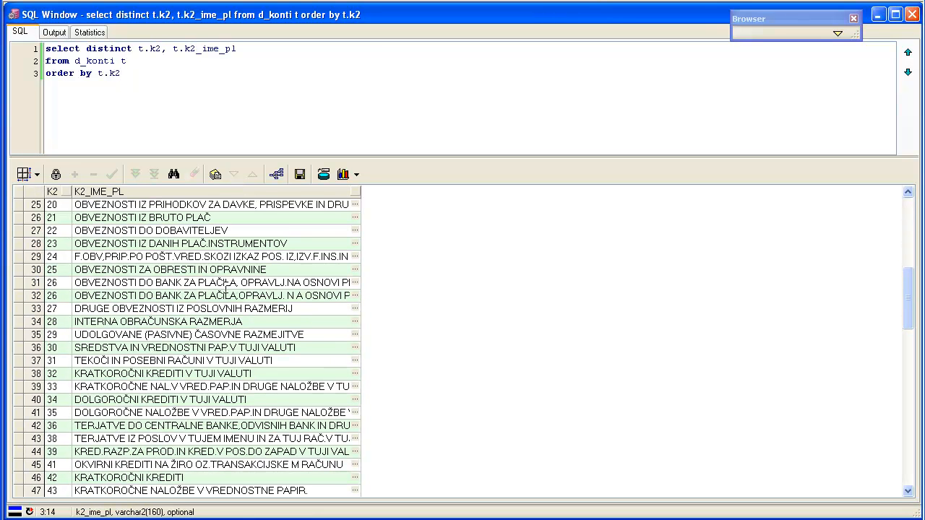
scroll(224, 289, down, 10)
scroll(224, 286, up, 20)
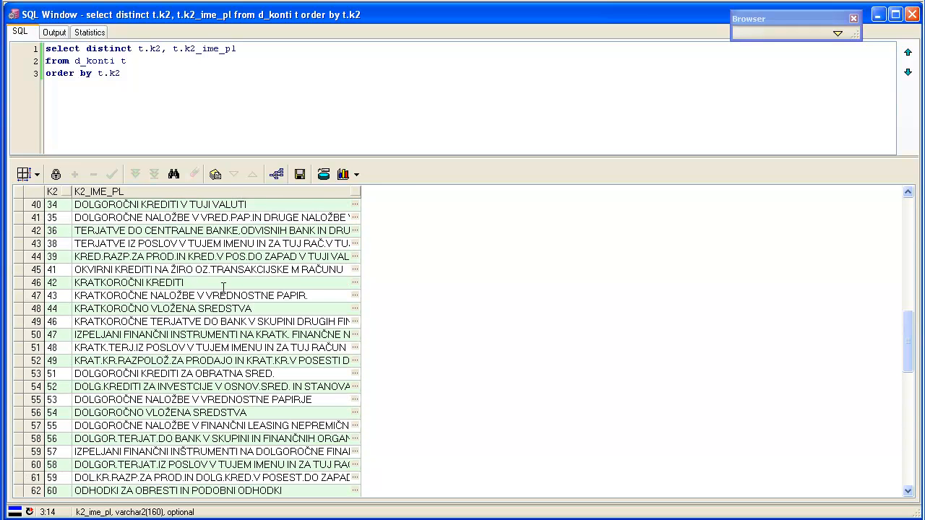
Duplicate the t.k2, t.k2_ime_pl column pair in the select list, separated by a comma.
click(140, 48)
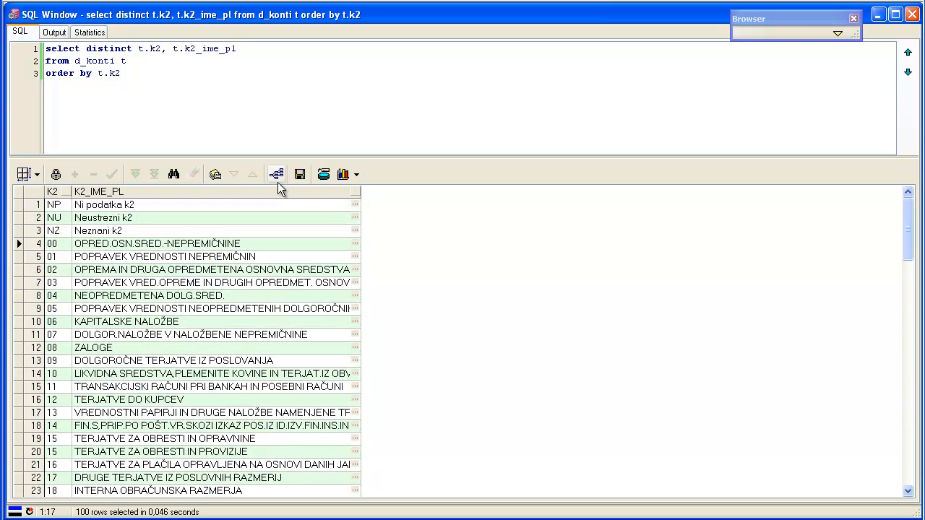
key(shift+End)
key(ctrl+c)
text(,)
key(ctrl+v)
Change the first column pair in the select list to t.k1 and t.k1_ime_pl.
key(Left)
key(Left)
key(Left)
key(Left)
key(Left)
key(Left)
key(Left)
key(Left)
key(Left)
key(Left)
key(Left)
key(Left)
key(Left)
key(Left)
key(Left)
key(Left)
key(Left)
key(Left)
key(Left)
key(Left)
key(Left)
key(Left)
key(Left)
key(Left)
key(Left)
key(Left)
key(Left)
key(Right)
key(Right)
key(Right)
key(Right)
key(Right)
key(Right)
key(BackSpace)
text(1)
Order the results by t.k1, t.k2 and run the combined query.
key(Down)
key(Down)
key(Left)
key(Left)
text(k1, t.)
key(Left)
key(Left)
key(F8)
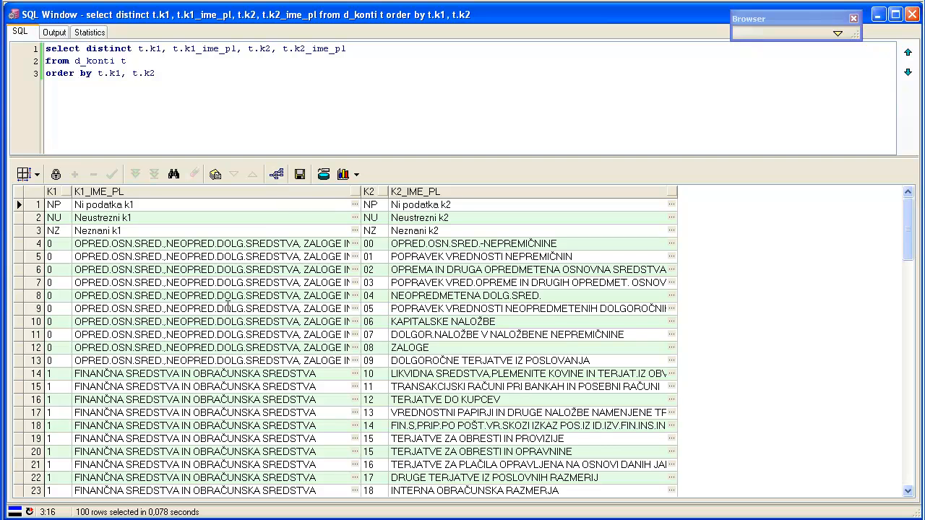
Examine how the K2 codes are grouped under their K1 classes, starting with the rows of class 0.
drag(16, 244, 16, 348)
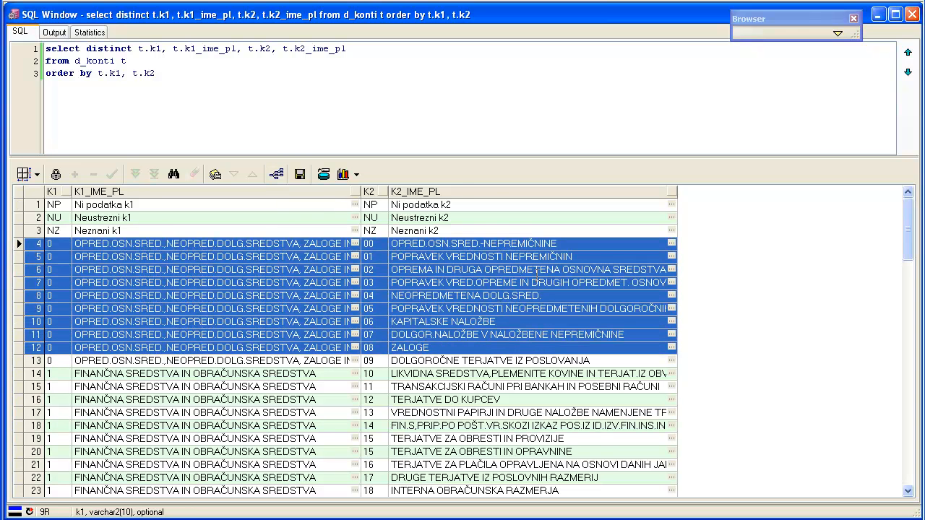
click(529, 270)
scroll(528, 270, down, 4)
scroll(528, 270, up, 5)
scroll(520, 267, down, 8)
scroll(504, 264, up, 8)
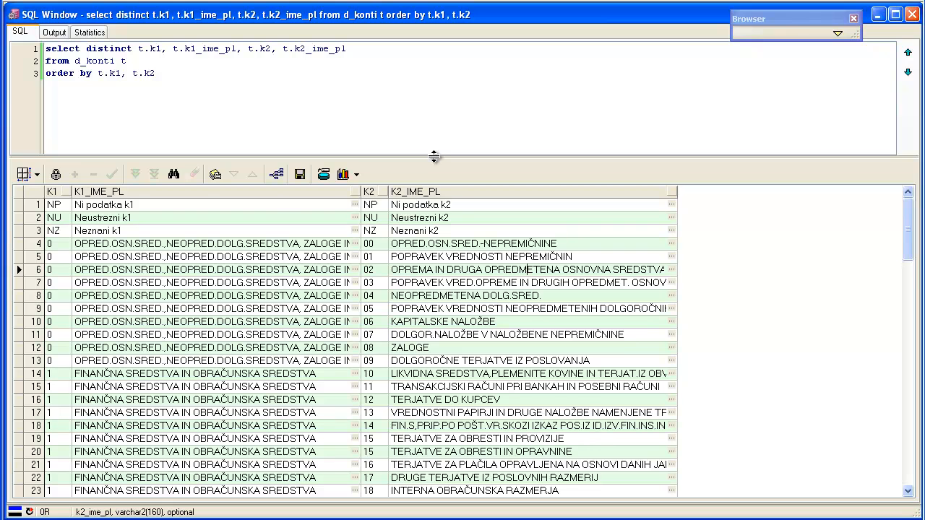
Enlarge the SQL editor area and end the existing query with a semicolon, leaving a blank line below it.
drag(433, 156, 433, 193)
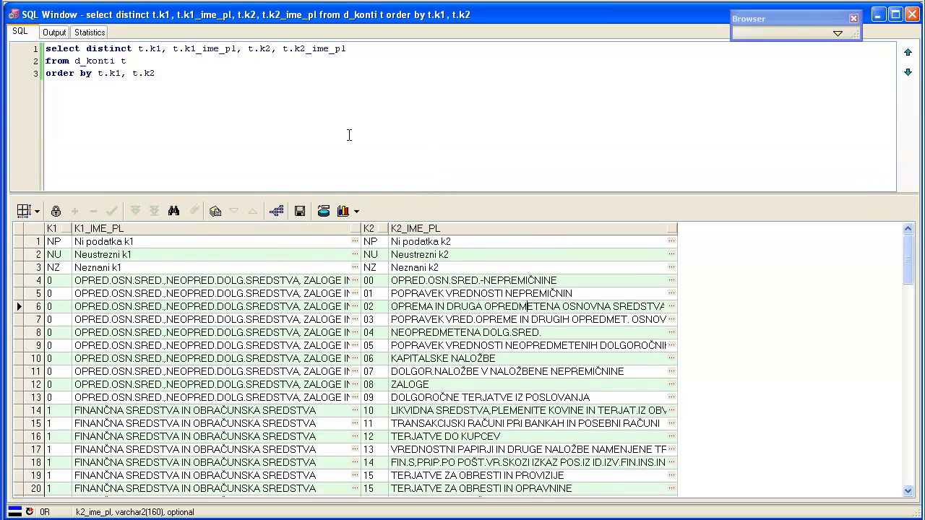
click(199, 77)
text(;)
key(Return)
key(Return)
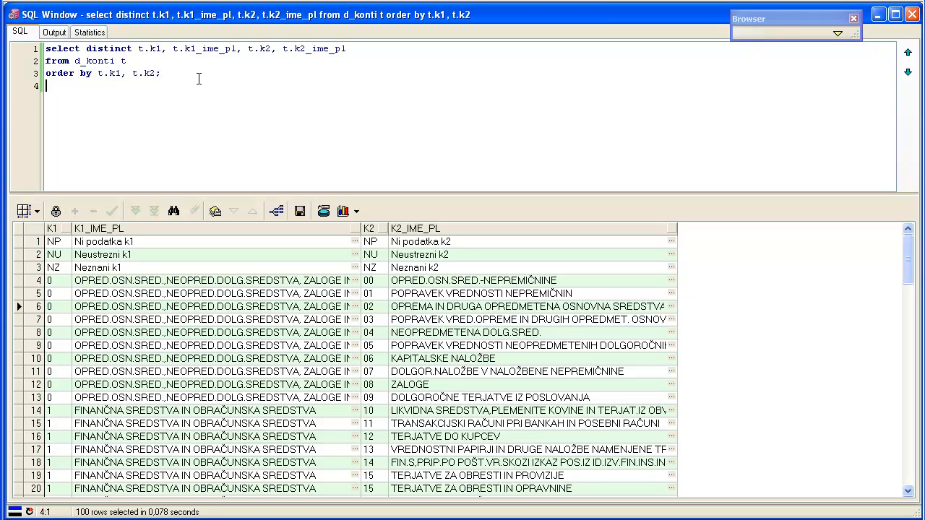
Begin a second query below the first with a select line and from f_stn t.
text(select)
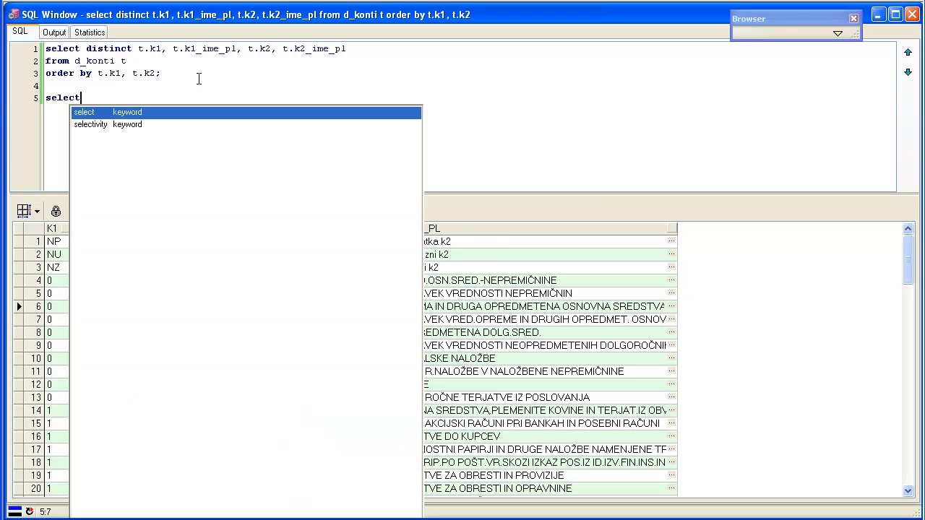
key(Return)
key(Return)
text(from )
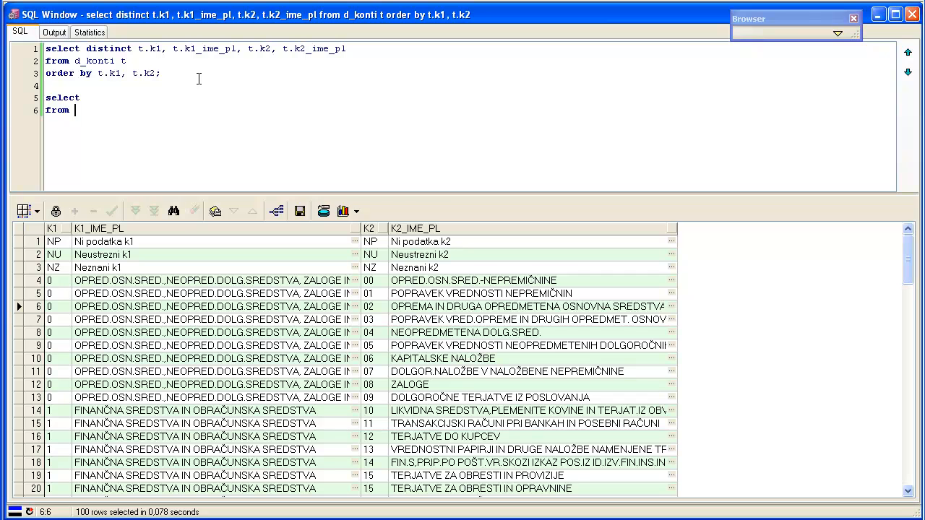
text(f_stn t)
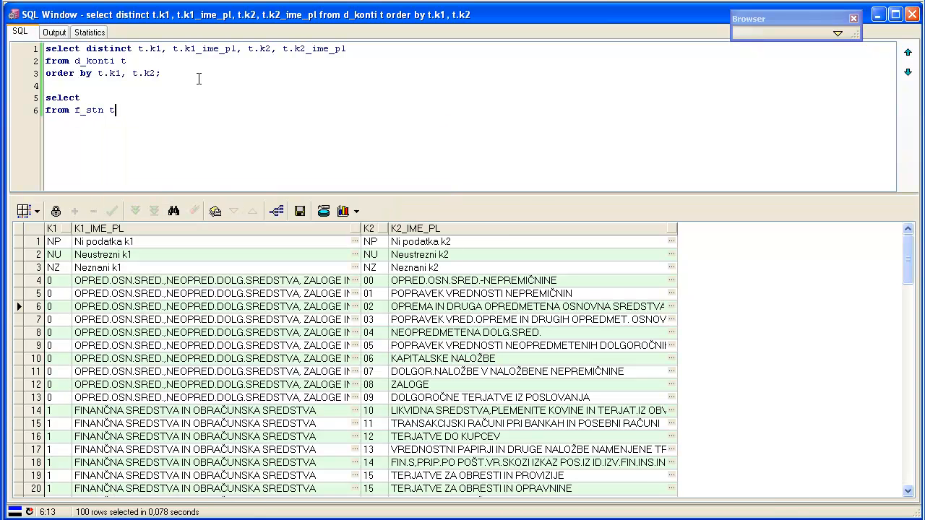
Make the second query select sum(t.znesek).
key(Up)
text(t.z)
key(Down)
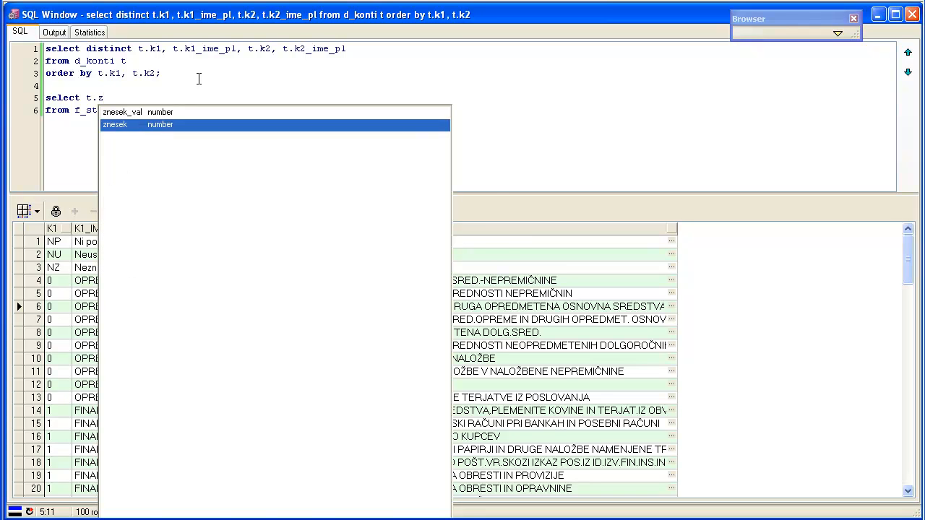
key(Return)
key(Left)
key(Left)
key(Left)
key(Left)
key(Left)
key(Left)
key(Left)
key(Left)
text(sum()
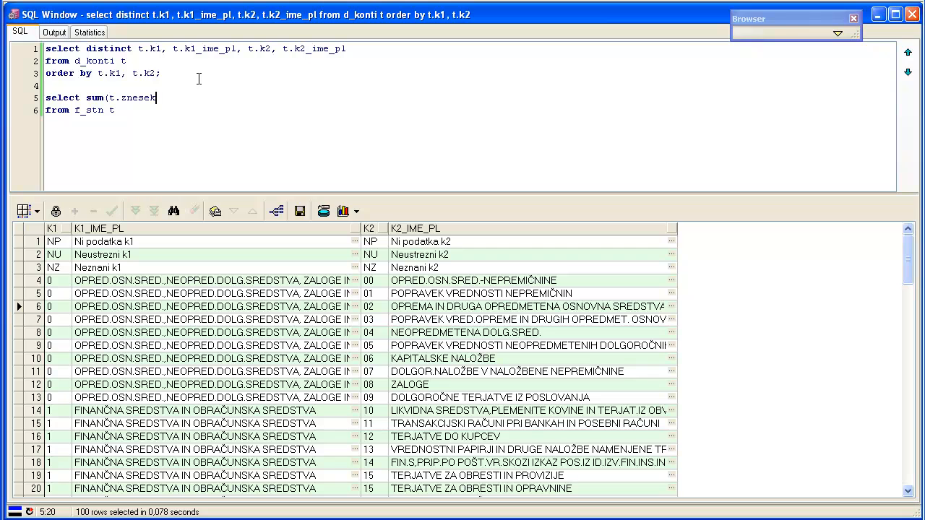
Insert t.konto as the first selected column, before the sum.
key(ctrl+Left)
key(ctrl+Left)
key(ctrl+Left)
text(t.ko)
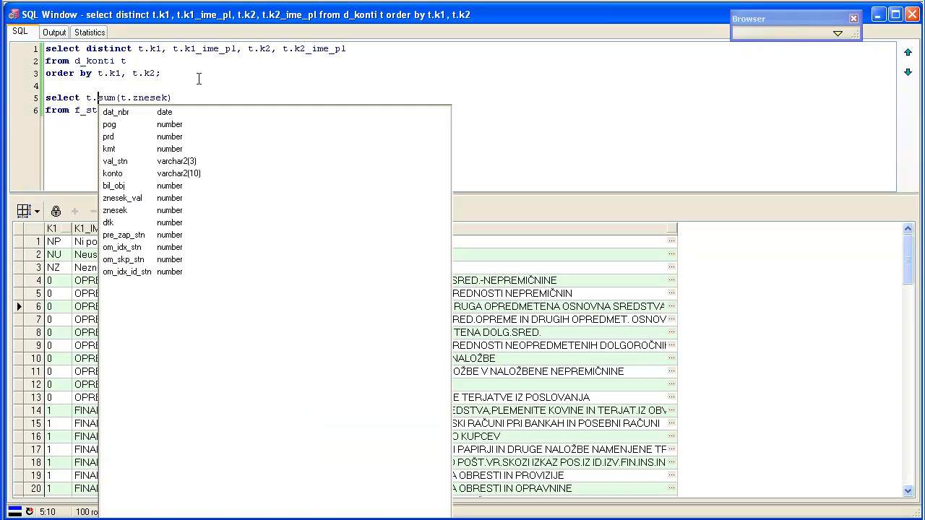
key(Return)
text(,)
Add a group by t.konto clause to the f_stn query.
key(Down)
key(Return)
text(group)
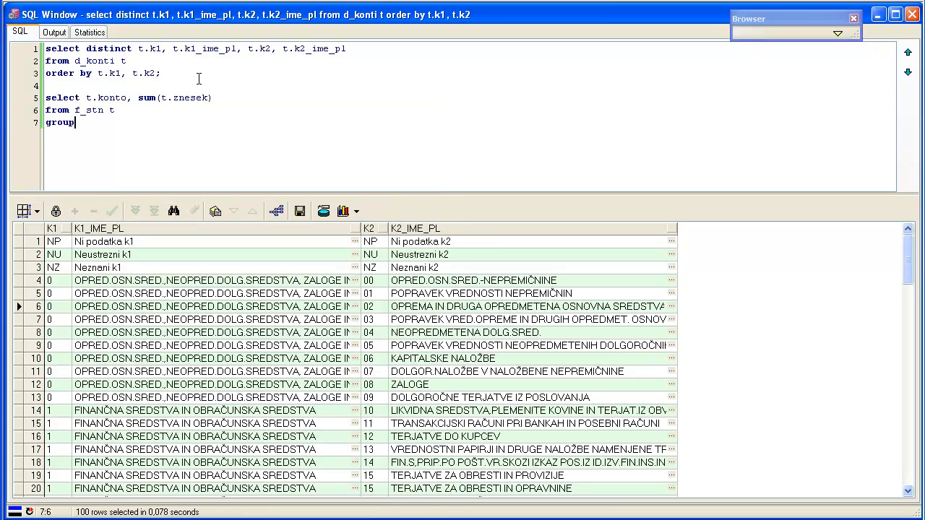
text( by t.konto;)
key(Return)
Add an order by t.konto line after the group by clause, ending the query with a semicolon.
key(Left)
key(Left)
key(Return)
text(or)
key(End)
key(BackSpace)
text(der by t.konto)
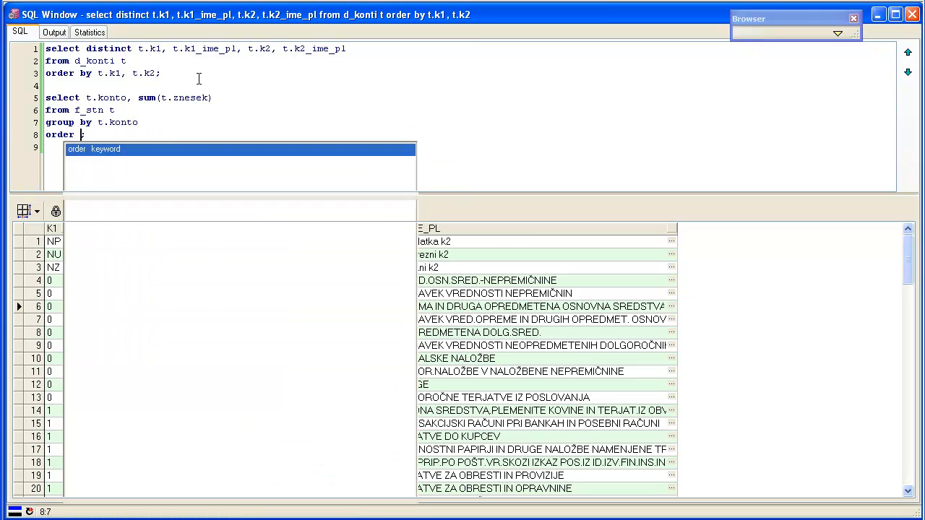
text(;)
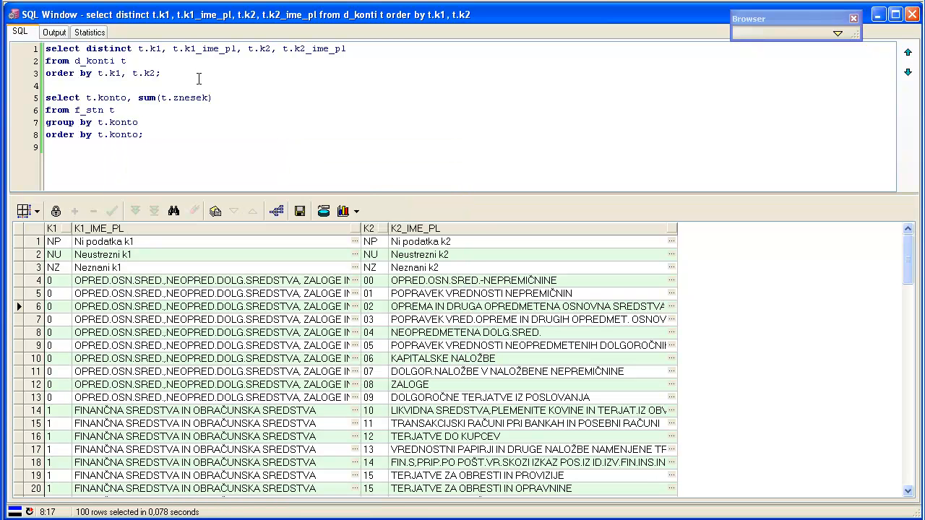
Run only the f_stn query and look at the summed amounts per account.
key(shift+Up)
key(shift+Up)
key(shift+Up)
key(shift+Home)
key(F8)
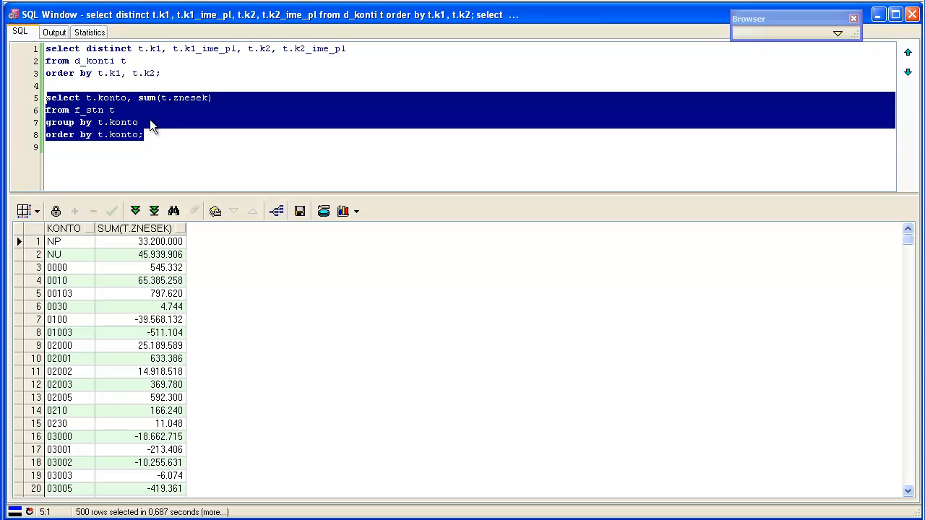
click(85, 298)
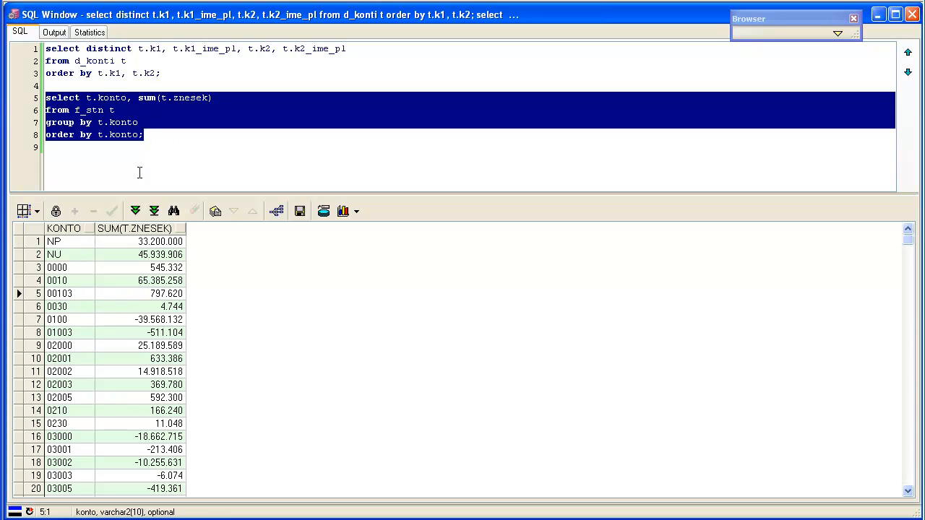
click(89, 334)
Add the line join d_konti kt on kt.konto = t.konto below the from line of the f_stn query.
click(159, 130)
key(Up)
key(Up)
key(Return)
text(join co)
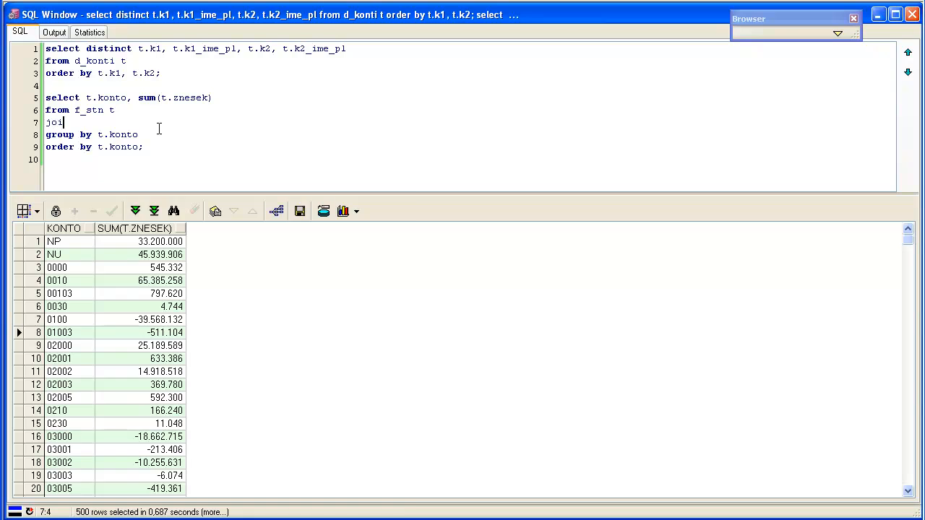
key(BackSpace)
key(BackSpace)
text(d_konti kt on kt.)
key(Return)
text(= t.konto)
key(Return)
Replace t.konto in the f_stn query's select list with kt.k1.
key(Up)
key(Up)
key(Home)
key(ctrl+Right)
key(shift+Right)
key(shift+Right)
key(shift+Right)
key(shift+Right)
key(shift+Right)
key(shift+Right)
key(shift+Right)
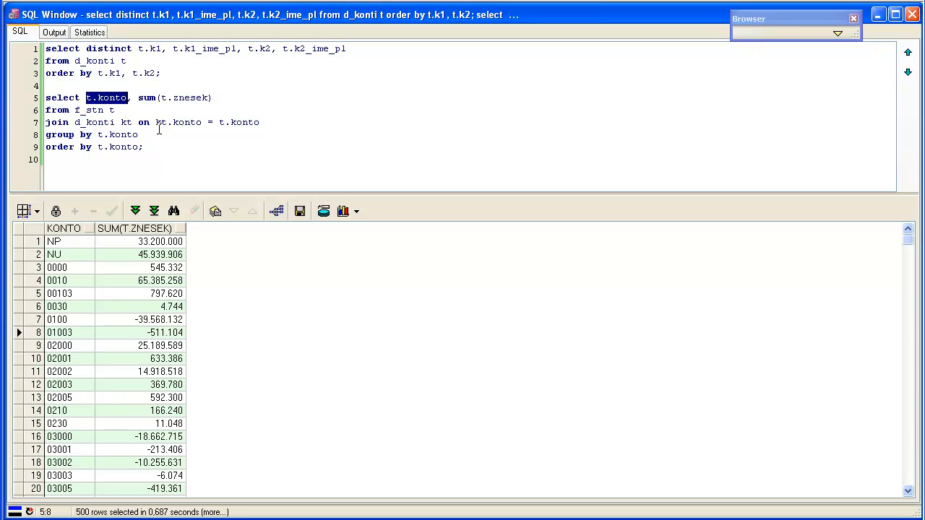
text(k1.)
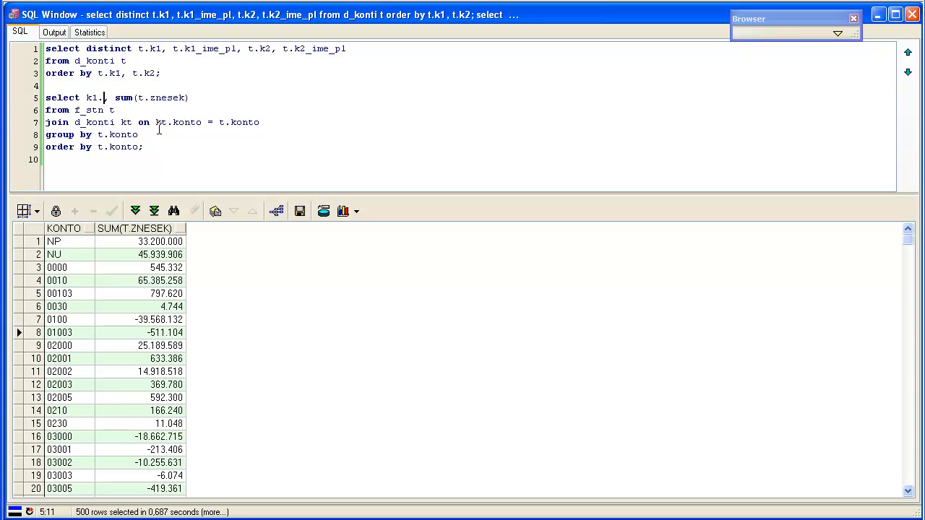
key(BackSpace)
key(BackSpace)
text(t.)
key(Up)
key(Up)
key(Up)
key(Up)
key(Up)
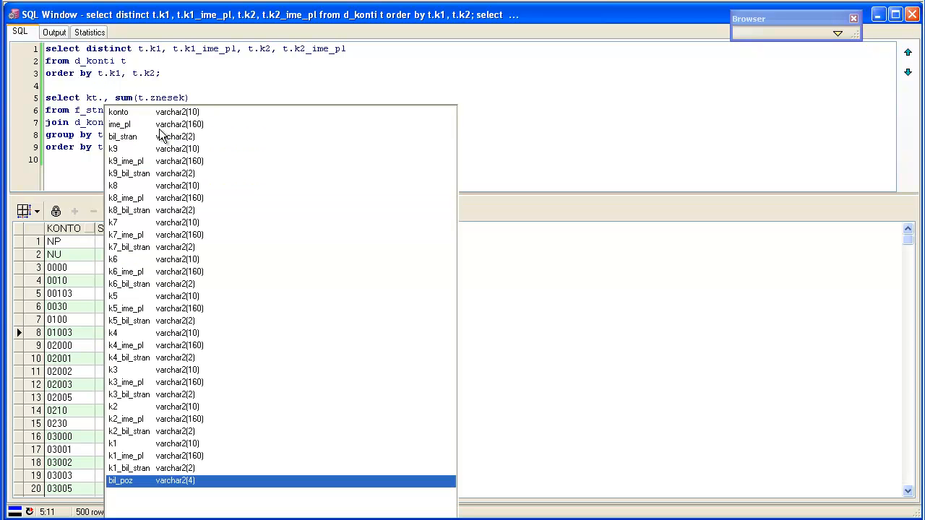
key(Return)
Add kt.k1_ime_pl to the select list between kt.k1 and the sum.
text(, kt.)
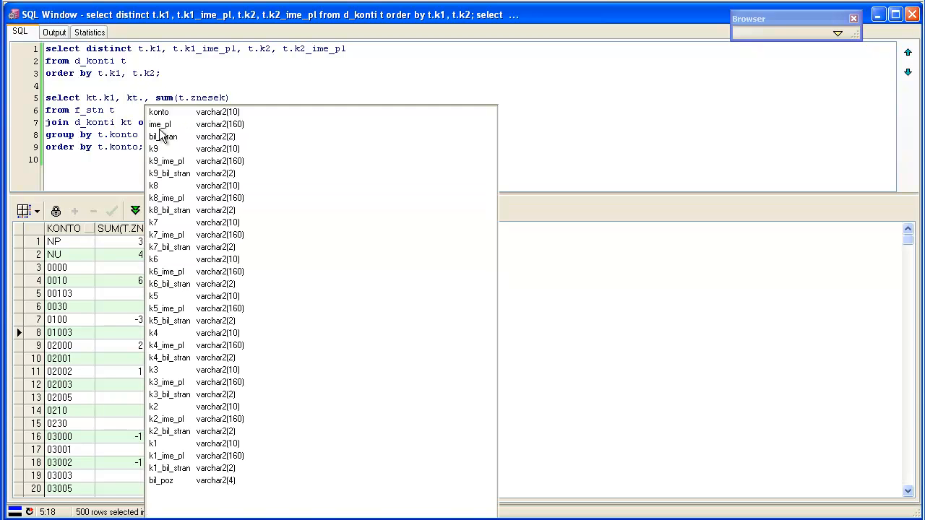
text(k1)
key(Down)
key(Down)
key(Up)
key(Return)
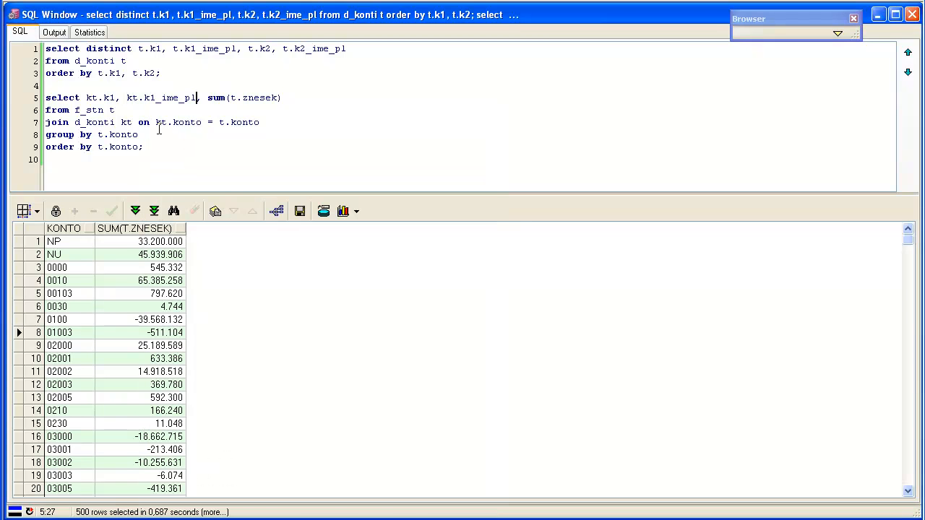
Copy kt.k1, kt.k1_ime_pl from the select list and substitute them for t.konto in the group by clause.
key(Down)
key(Home)
key(ctrl+Right)
key(ctrl+Right)
key(ctrl+Right)
key(Up)
key(Up)
key(Up)
key(Left)
key(Left)
key(Left)
key(shift+Right)
key(shift+Right)
key(shift+Right)
key(shift+Right)
key(shift+Right)
key(shift+Right)
key(shift+Right)
key(shift+Right)
key(shift+Right)
key(shift+Right)
key(shift+Right)
key(shift+Right)
key(shift+Right)
key(shift+Right)
key(shift+Right)
key(shift+Right)
key(shift+Right)
key(shift+Right)
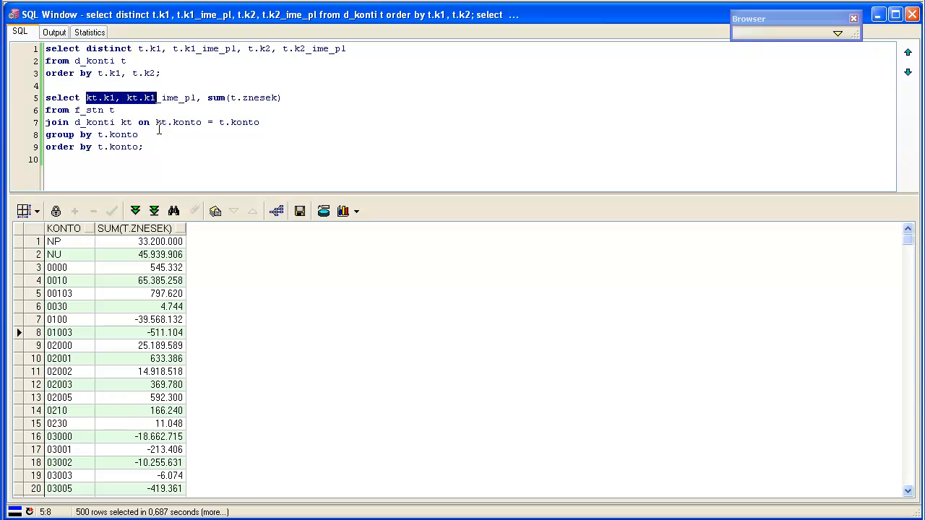
key(shift+Right)
key(ctrl+c)
key(Down)
key(Down)
key(Down)
key(shift+Left)
key(shift+Left)
key(shift+Left)
key(shift+Left)
key(shift+Left)
key(shift+Left)
key(shift+Left)
key(ctrl+v)
Replace t.konto in the order by clause with kt.k1 only, keeping the closing semicolon.
key(Down)
key(Left)
key(shift+Left)
key(shift+Left)
key(shift+Left)
key(shift+Left)
key(shift+Left)
key(shift+Left)
key(shift+Left)
key(ctrl+v)
key(shift+Left)
key(shift+Left)
key(shift+Left)
key(shift+Left)
key(shift+Left)
key(shift+Left)
key(shift+Left)
key(shift+Left)
key(shift+Left)
key(shift+Left)
key(shift+Left)
key(shift+Left)
key(shift+Left)
key(shift+Left)
key(shift+Left)
key(shift+Right)
key(BackSpace)
Run only the joined f_stn query to list the summed amounts per k1 group.
key(End)
key(shift+Up)
key(shift+Up)
key(shift+Up)
key(shift+Up)
key(shift+Home)
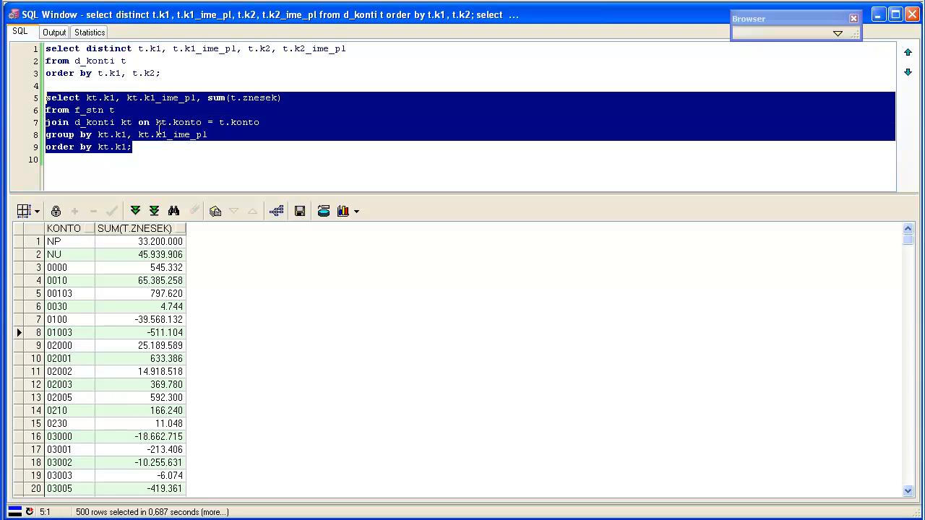
key(F8)
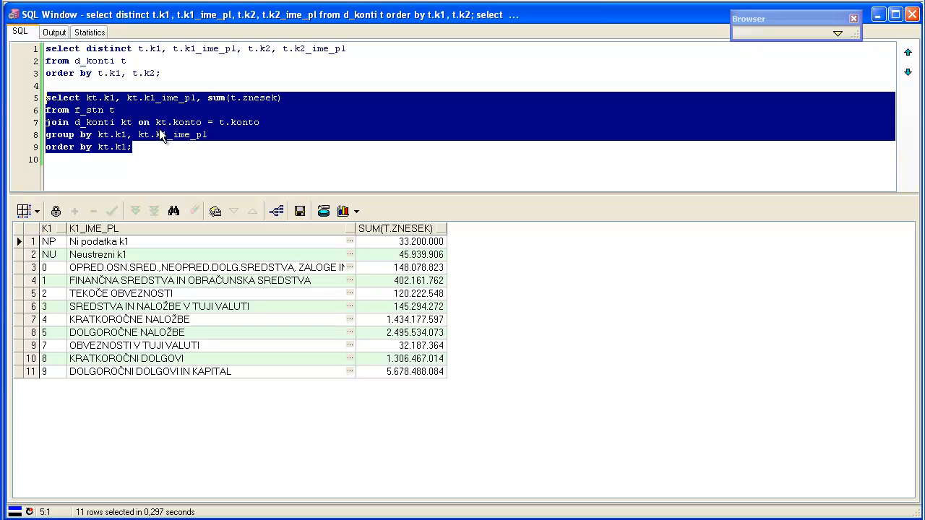
Add the condition where t.dat_nbr = '31.7.2010' directly below the from f_stn line and try running the query.
key(Left)
key(Down)
key(End)
key(Return)
text(where )
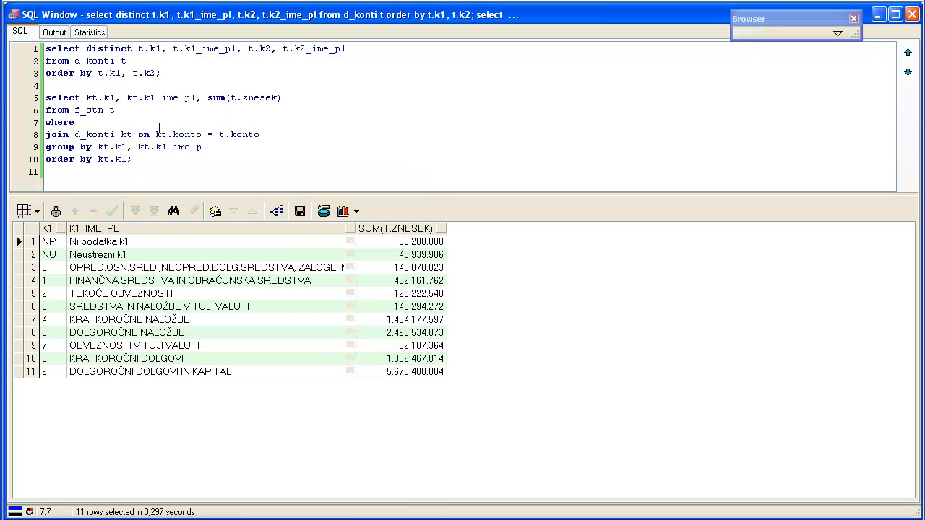
text(t.)
double_click(160, 136)
text(= '31.7.2010')
key(F8)
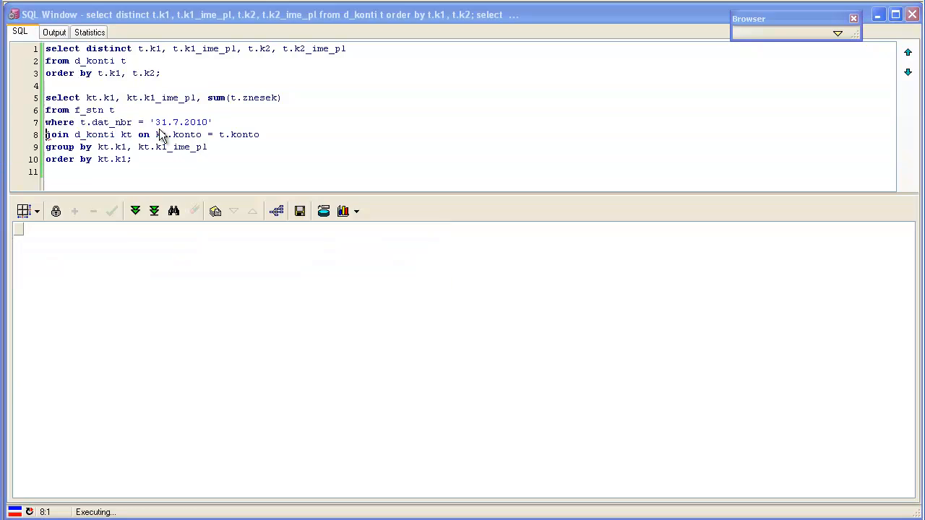
key(Return)
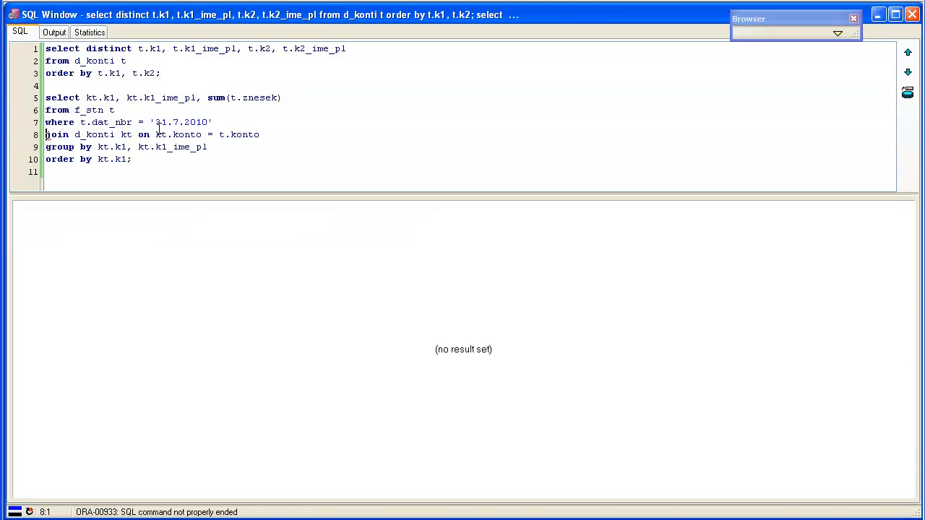
Move the join d_konti line above the where line.
key(shift+Down)
key(ctrl+x)
key(Up)
key(ctrl+v)
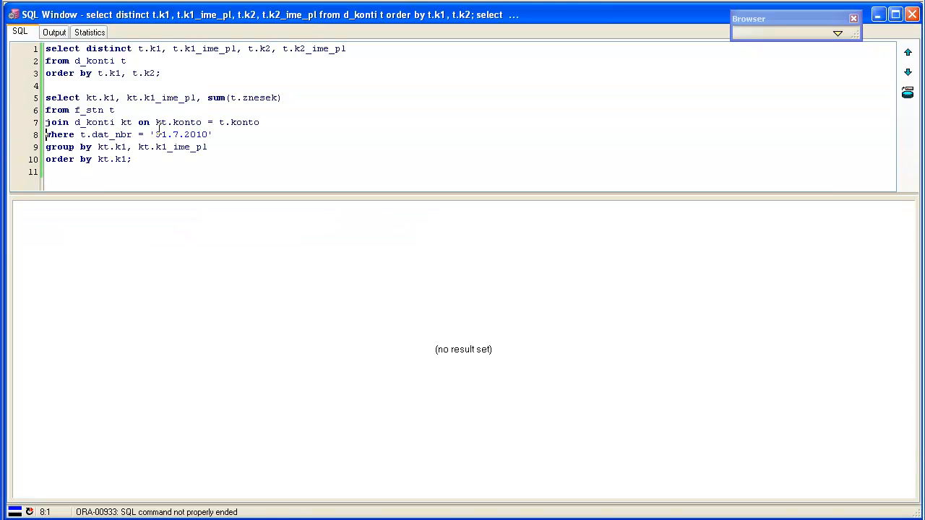
Run only the date-filtered f_stn query, from its select line through its order by line.
key(shift+Down)
key(shift+Down)
key(shift+Down)
key(shift+Down)
key(shift+Down)
key(shift+Down)
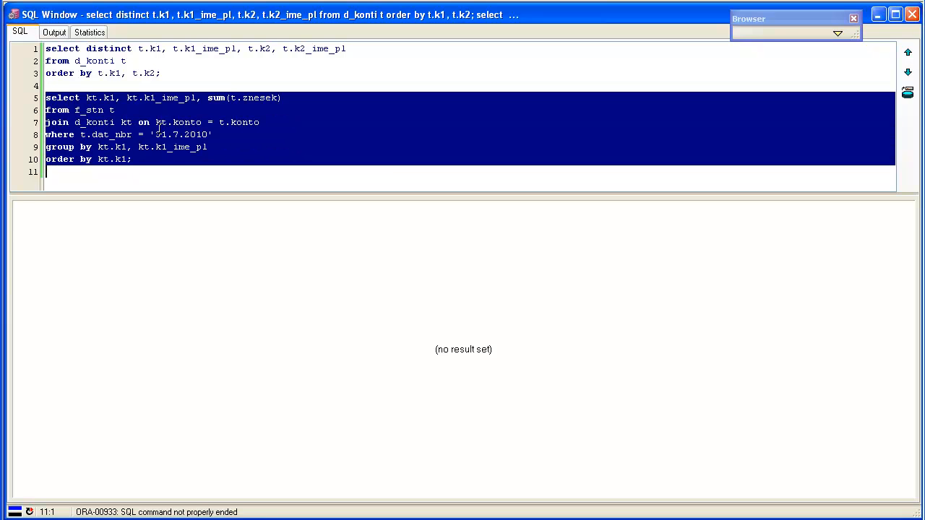
key(F8)
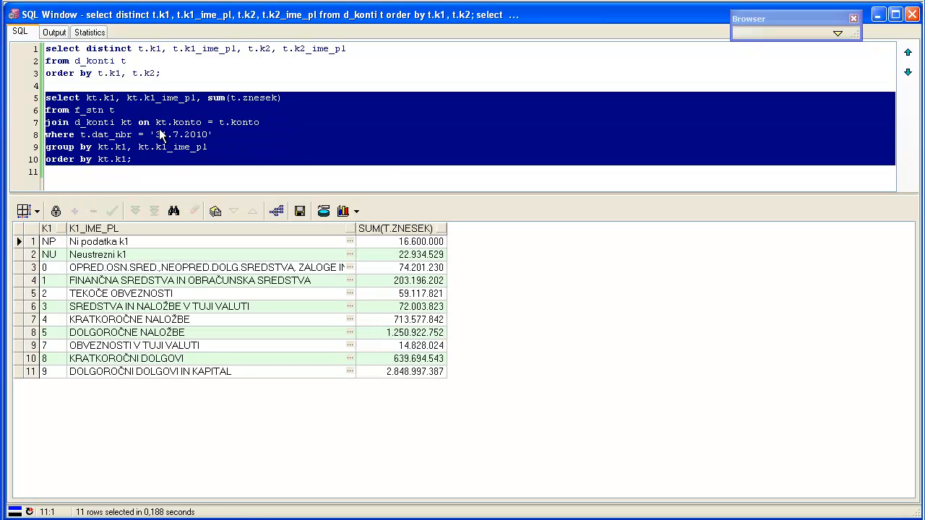
key(Down)
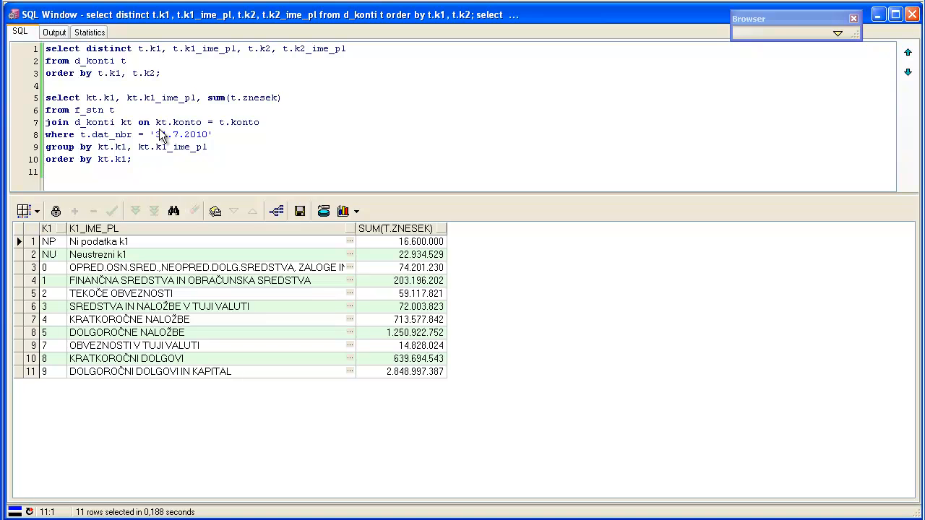
Copy t.k2, t.k2_ime_pl from the first query's select list and insert them before sum(t.znesek) in the f_stn query.
key(Up)
key(Up)
key(Up)
key(Up)
key(Up)
key(ctrl+Right)
key(ctrl+Right)
key(ctrl+Right)
key(ctrl+Right)
key(ctrl+Right)
key(ctrl+Right)
key(shift+End)
key(Down)
key(Down)
key(Down)
key(Down)
key(Left)
key(ctrl+Left)
key(ctrl+Left)
key(ctrl+Left)
key(ctrl+v)
text(,)
Append t.k2, t.k2_ime_pl to the f_stn query's group by line and kt.k2 to its order by line.
key(Down)
key(Down)
key(Down)
key(Down)
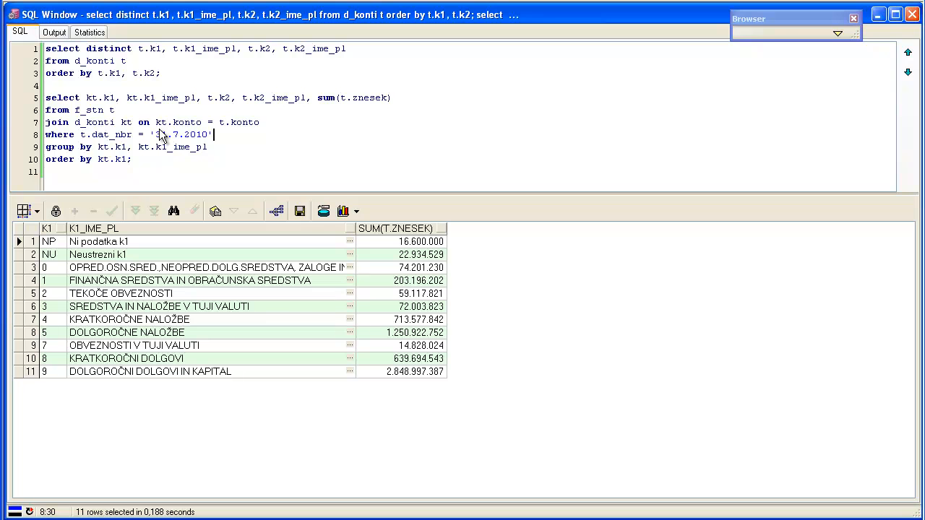
text(,)
key(ctrl+v)
key(Down)
key(Left)
text(, kt.k2)
key(Escape)
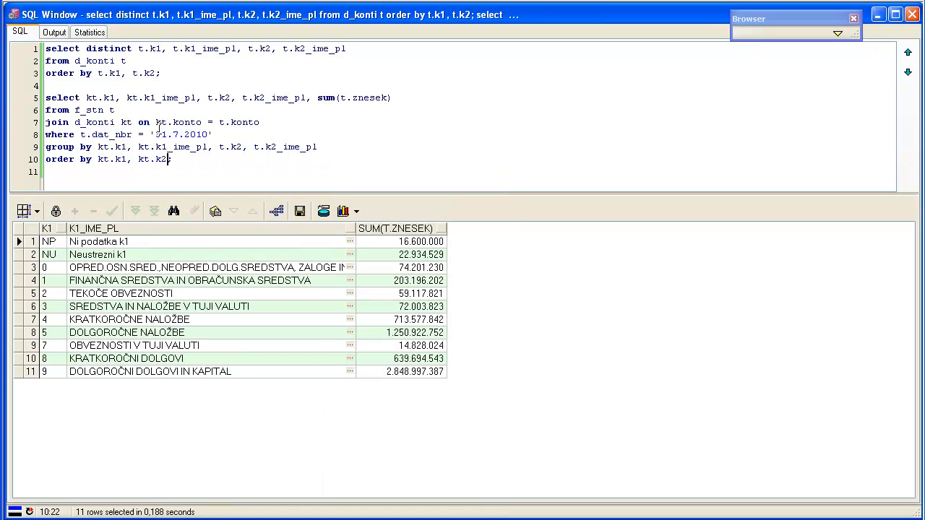
Try to run only the f_stn query with the added k2 columns.
key(End)
key(shift+Up)
key(shift+Up)
key(shift+Up)
key(shift+Up)
key(shift+Up)
key(shift+Home)
key(F8)
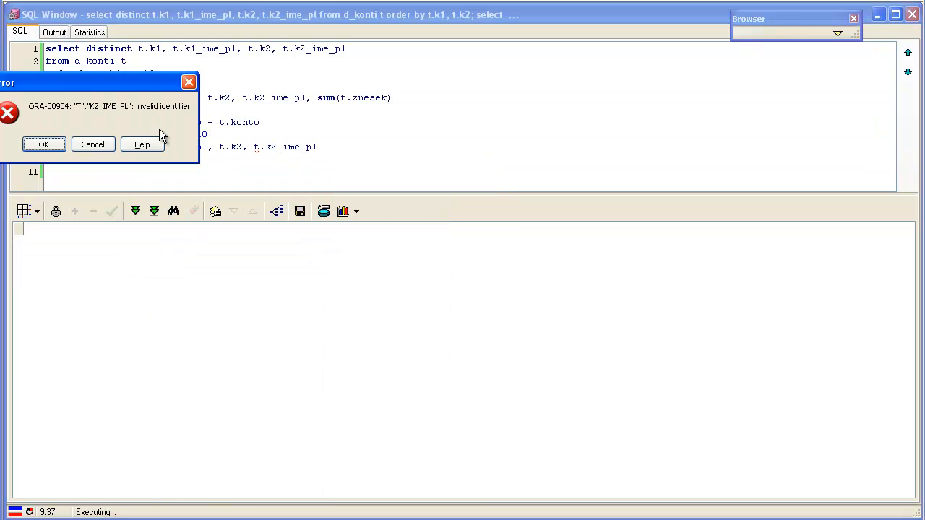
key(Return)
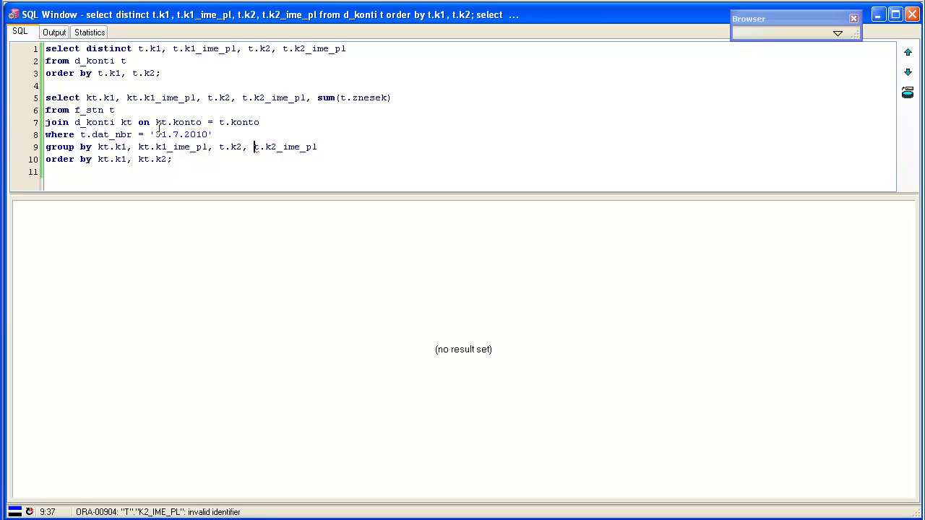
In the group by line, change t.k2 to kt.k2 and remove the t. alias from k2_ime_pl.
key(Delete)
key(Delete)
key(Left)
key(Left)
key(Left)
key(Left)
key(Left)
key(BackSpace)
text(kt)
Change t.k2_ime_pl to kt.k2_ime_pl in the f_stn query's select list.
key(Up)
key(Up)
key(Up)
key(Right)
key(Right)
key(Delete)
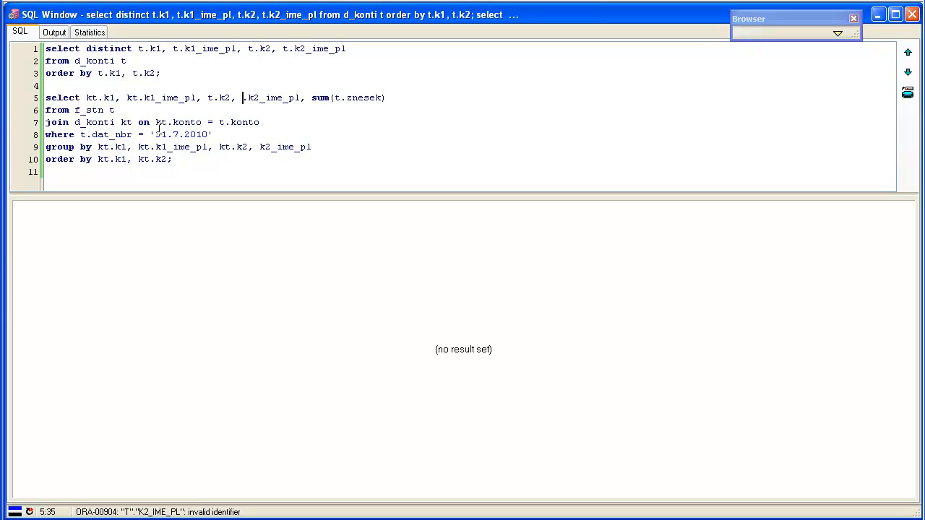
text(kt)
key(Up)
key(Up)
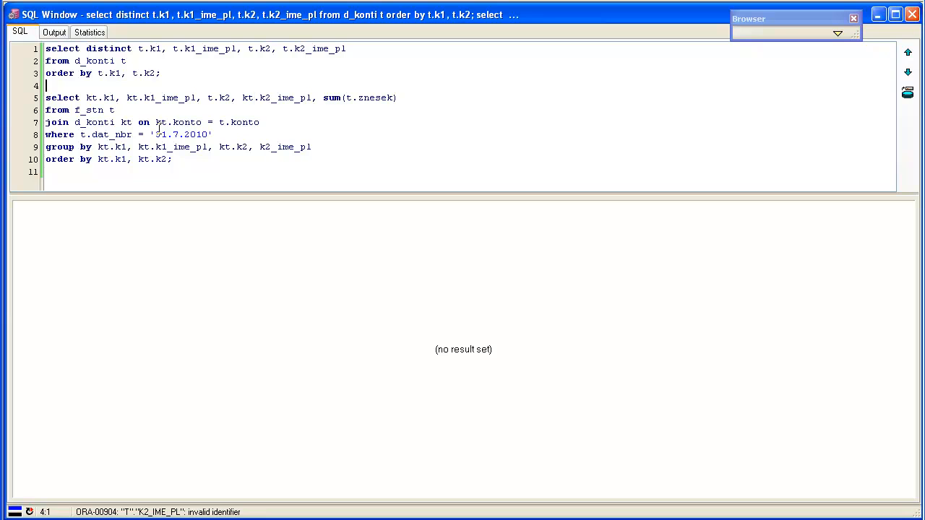
key(Up)
key(shift+Left)
key(shift+Left)
key(shift+Left)
key(shift+Left)
key(shift+Left)
key(shift+Left)
key(shift+Left)
key(shift+Left)
key(Up)
key(End)
key(ctrl+Left)
key(ctrl+Left)
key(Down)
key(Down)
key(Down)
key(Down)
key(Down)
key(Down)
key(ctrl+Left)
key(ctrl+Left)
key(ctrl+Left)
key(ctrl+Left)
key(Left)
key(shift+Left)
key(shift+Left)
key(shift+Left)
key(shift+Left)
key(shift+Left)
key(shift+Left)
key(shift+Left)
key(shift+Left)
key(shift+Left)
key(shift+Left)
key(Up)
key(Up)
key(End)
key(Down)
key(Down)
key(Down)
key(Down)
key(Down)
Try to run only the f_stn query again, from its select line through its order by line.
key(shift+Up)
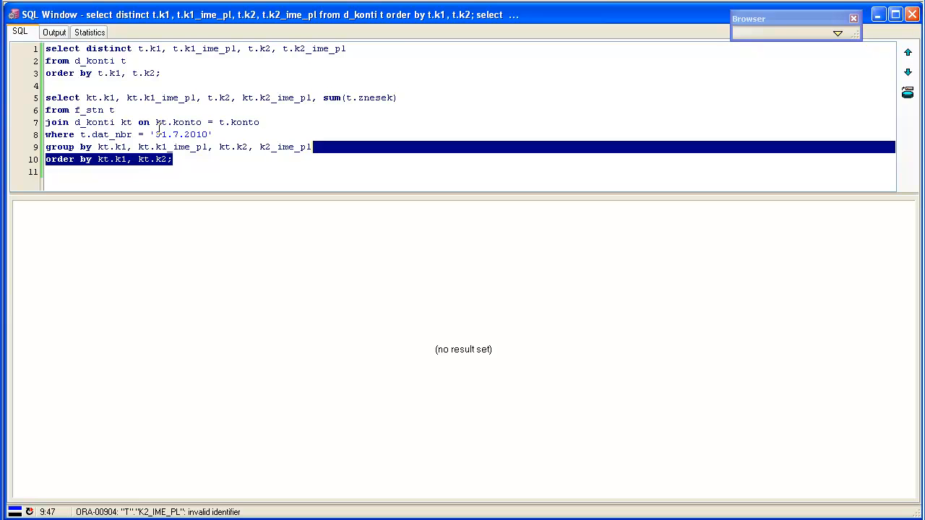
key(shift+Up)
key(shift+Up)
key(shift+Up)
key(shift+Up)
key(shift+Home)
key(F8)
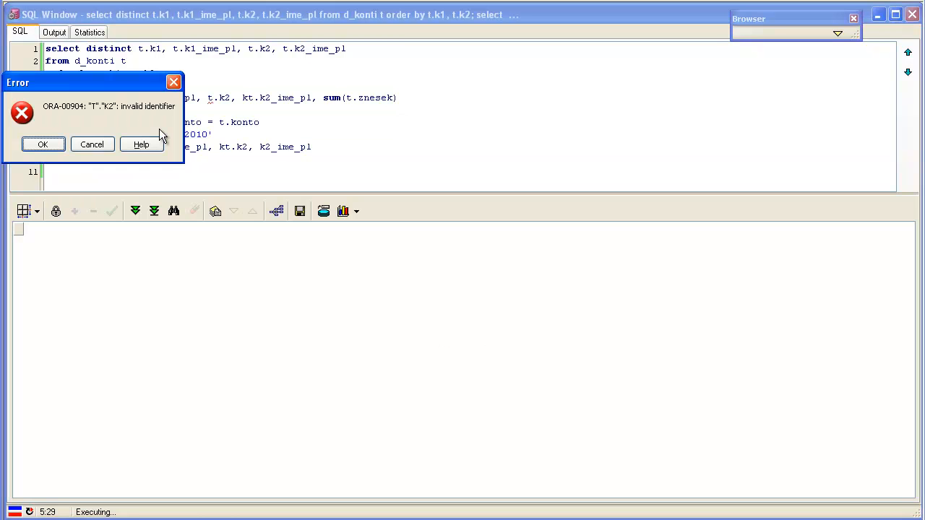
key(Return)
Correct t.k2 to kt.k2 in the f_stn query's select list and run that query alone.
text(k)
key(Home)
key(ctrl+shift+End)
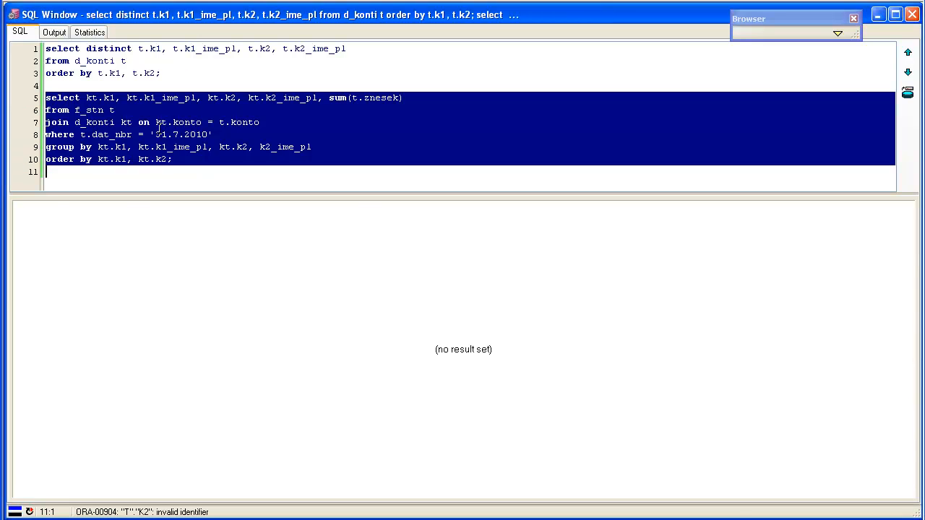
key(F8)
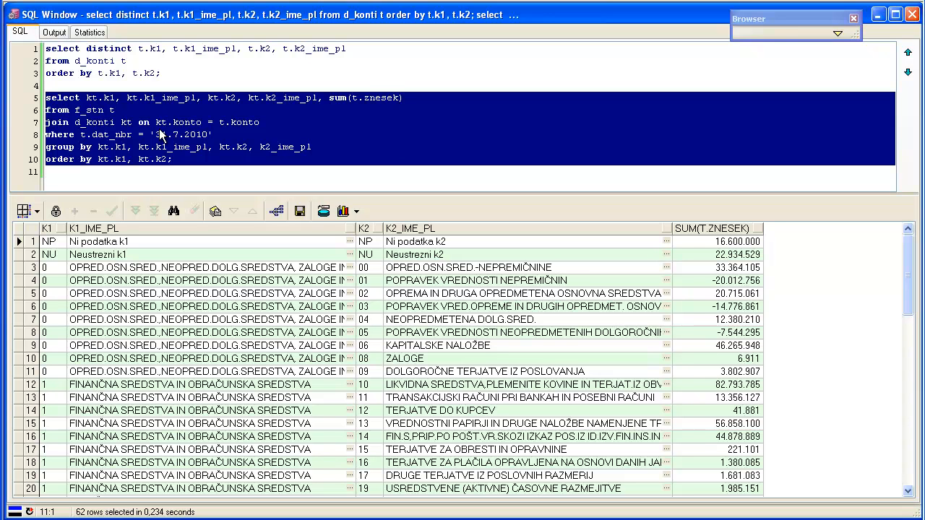
Add count(*) after sum(t.znesek) in the f_stn query's select list.
key(Up)
key(Up)
key(Up)
key(Up)
key(Up)
key(Up)
key(End)
text(, count(*))
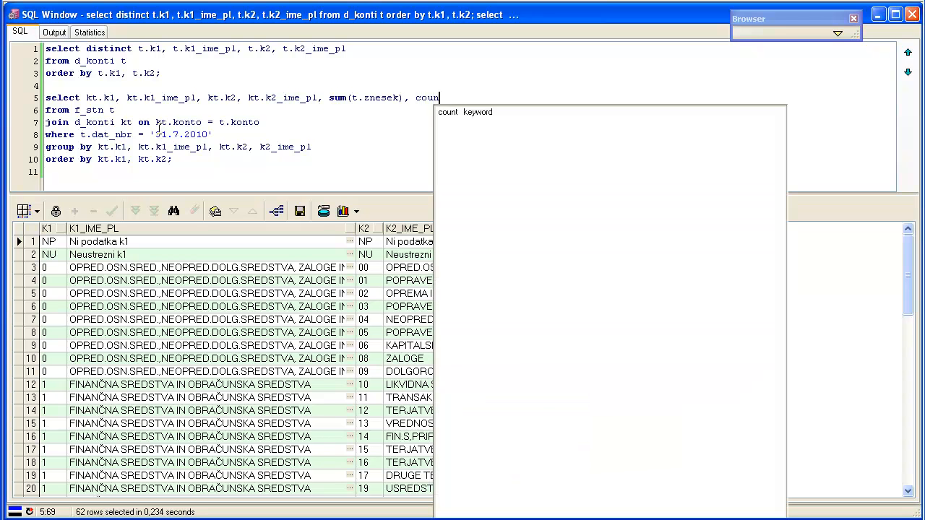
Run only the f_stn query to list the sum and row count per k1 and k2 group.
key(Home)
key(shift+Down)
key(shift+Down)
key(shift+Down)
key(shift+Down)
key(shift+Down)
key(shift+Down)
key(F8)
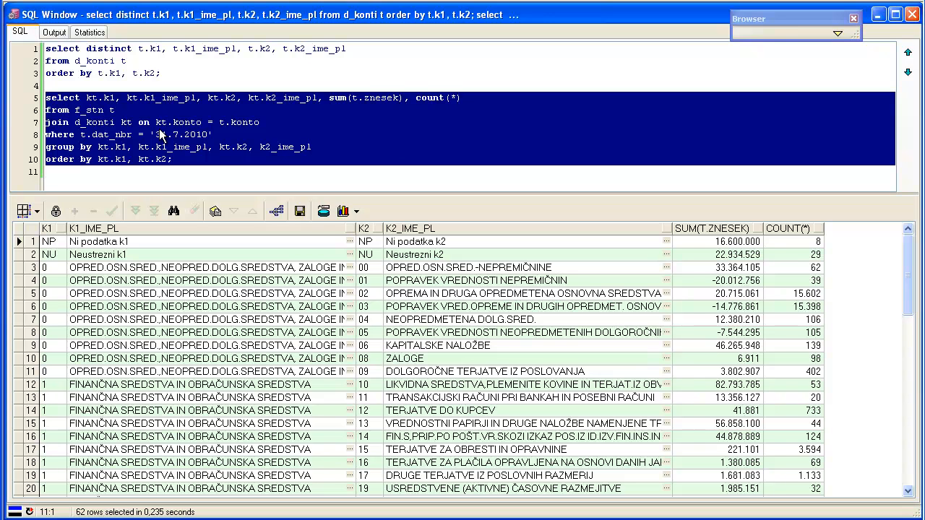
Switch to the schema diagram, mark the D_PRD dimension, and return to the SQL window.
key(Up)
key(Up)
key(Up)
key(Up)
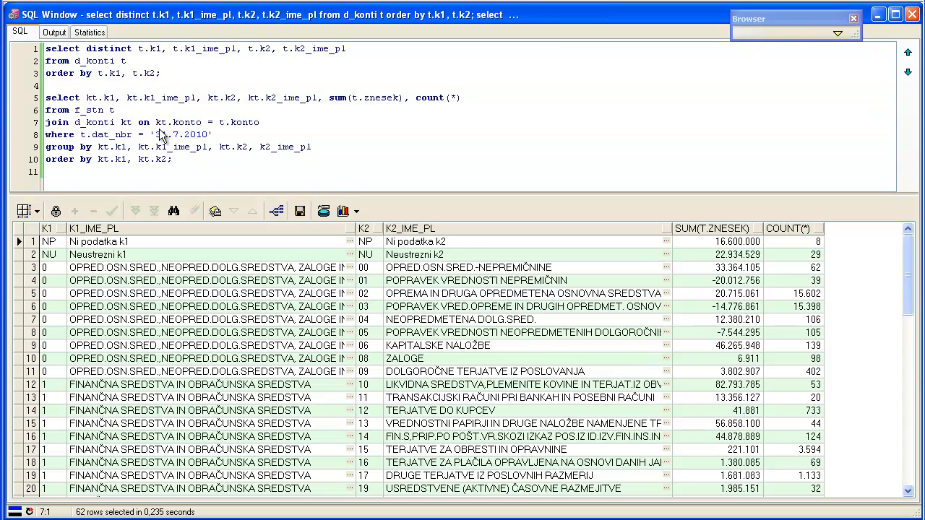
key(alt+Tab)
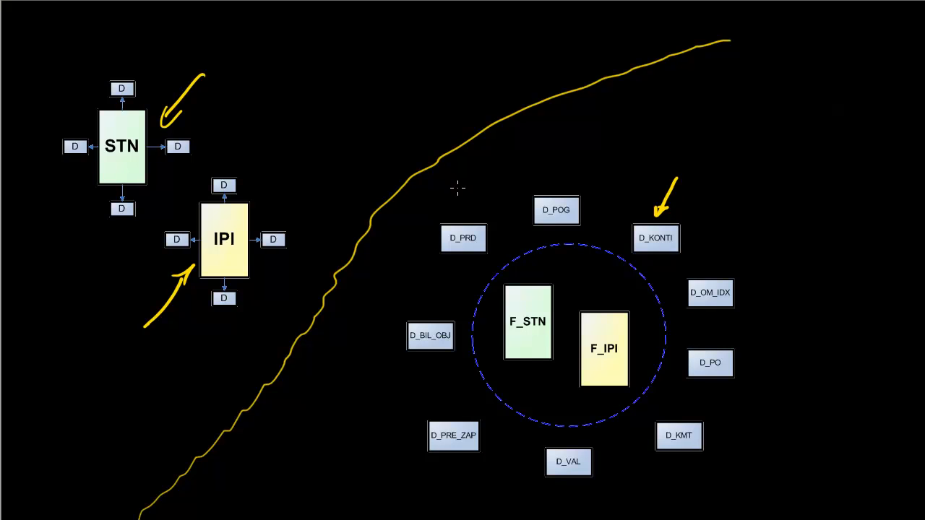
mouse_move(457, 186)
mouse_down()
mouse_move(456, 216)
mouse_move(461, 205)
mouse_up()
key(alt+Tab)
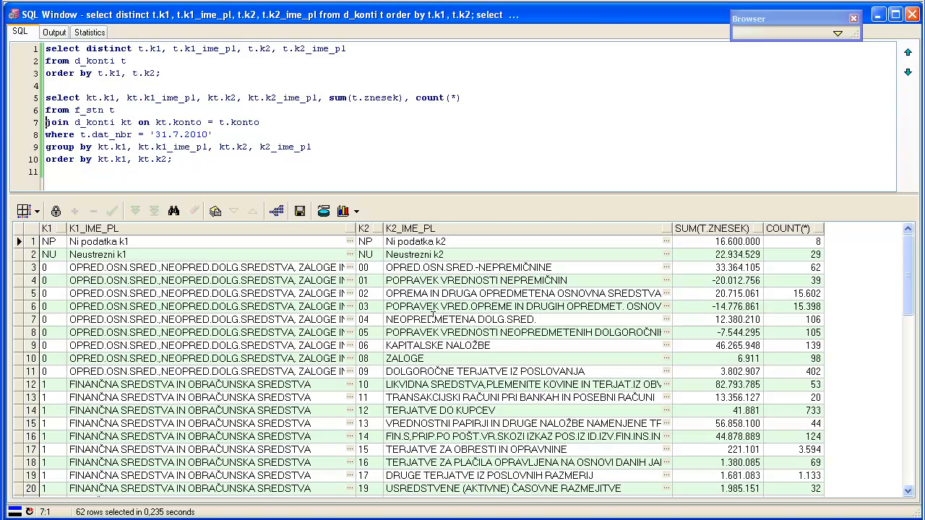
Replace all the SQL text with select * from d_prd t; and run it.
click(399, 180)
key(ctrl+a)
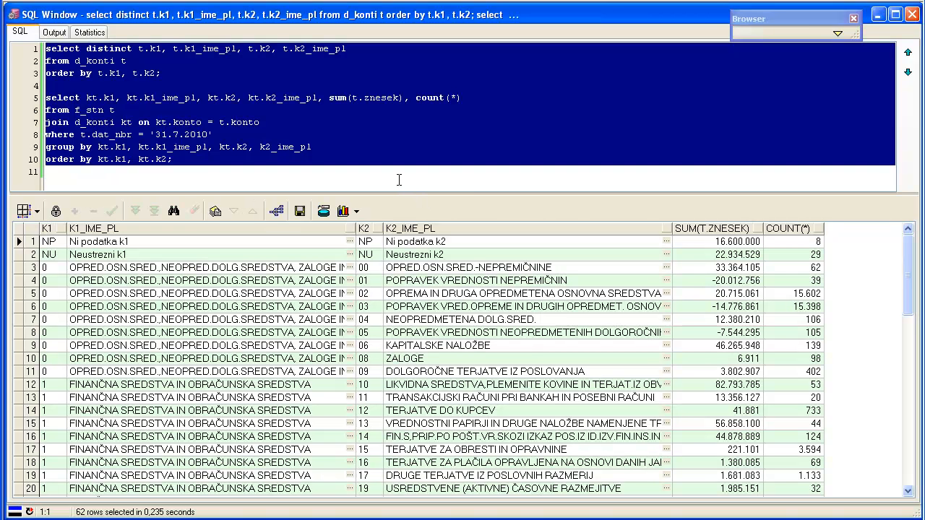
text(select )
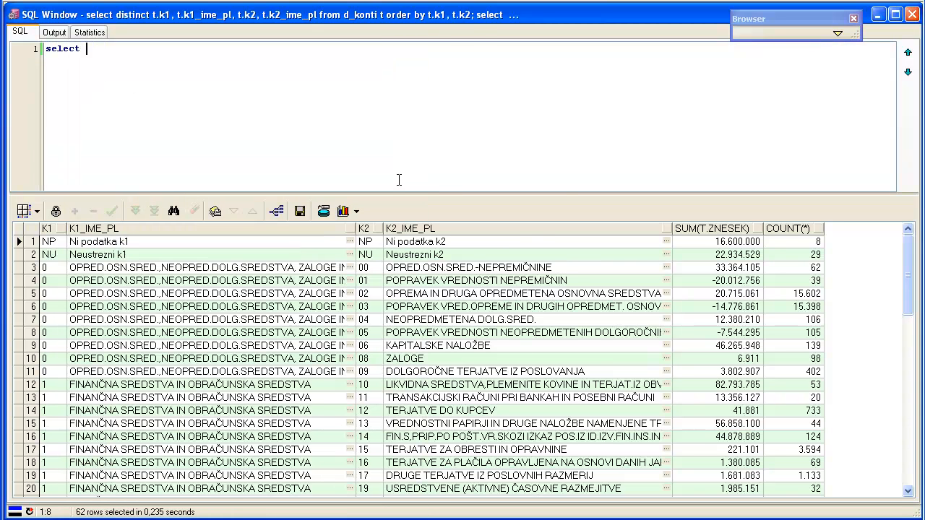
text(*)
key(Return)
text(from d_prd t;)
key(Return)
key(F8)
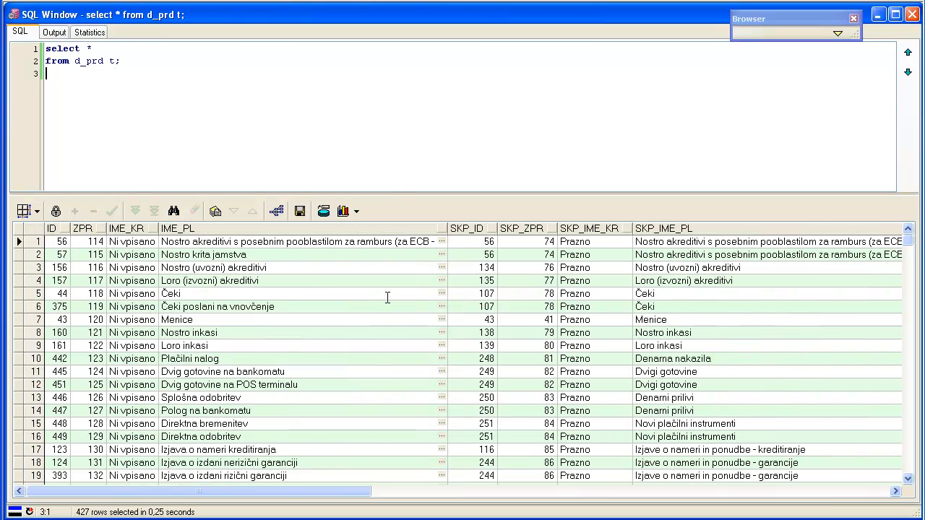
Examine the d_prd rows and highlight the SKP, VRS, RAZ and BIL_STRAN column groups to review the product hierarchy levels.
click(239, 371)
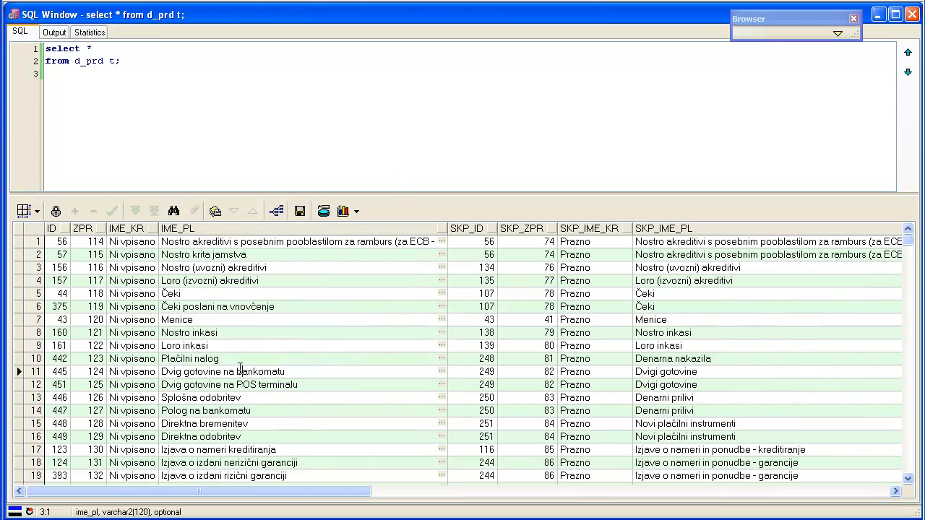
scroll(240, 370, down, 4)
scroll(239, 371, down, 20)
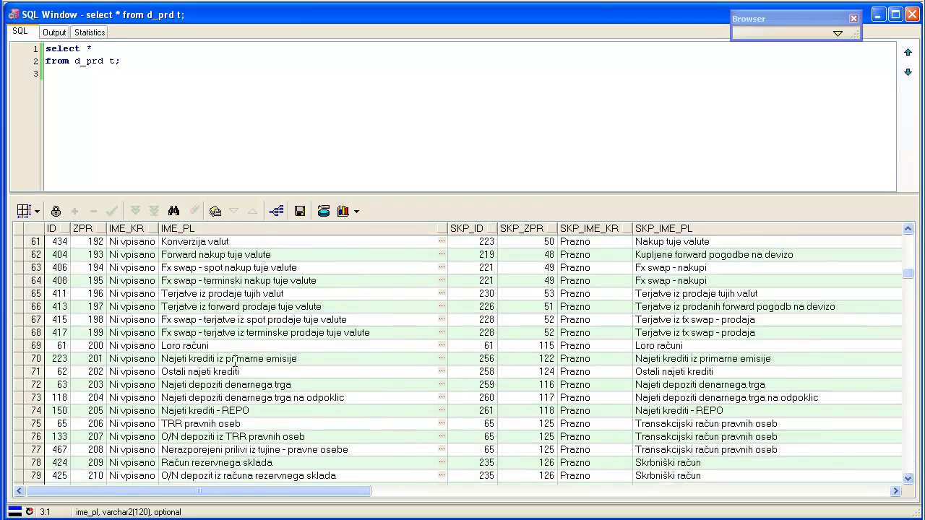
scroll(235, 359, down, 9)
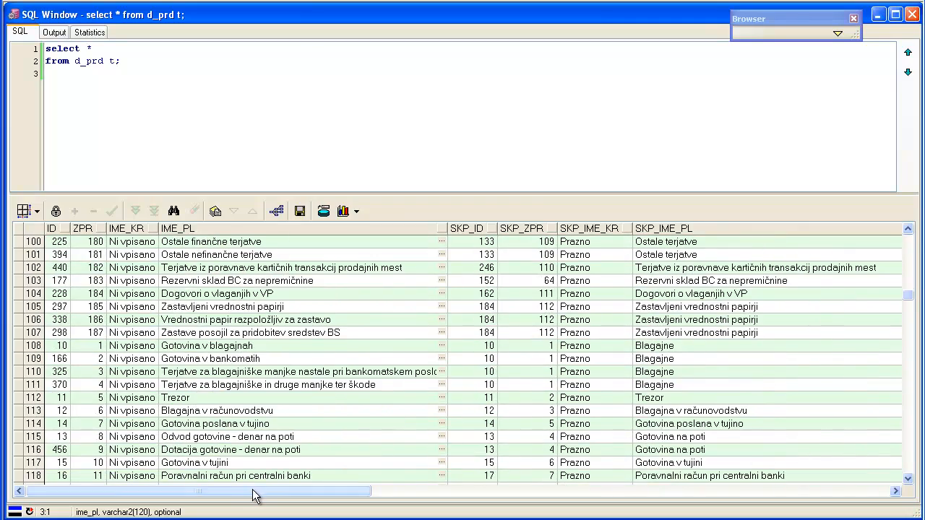
drag(267, 499, 476, 498)
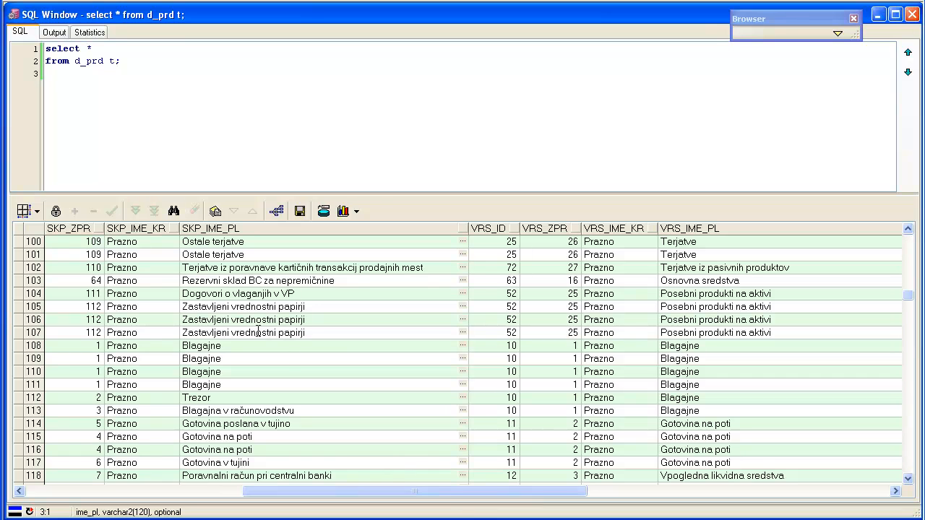
drag(79, 224, 246, 230)
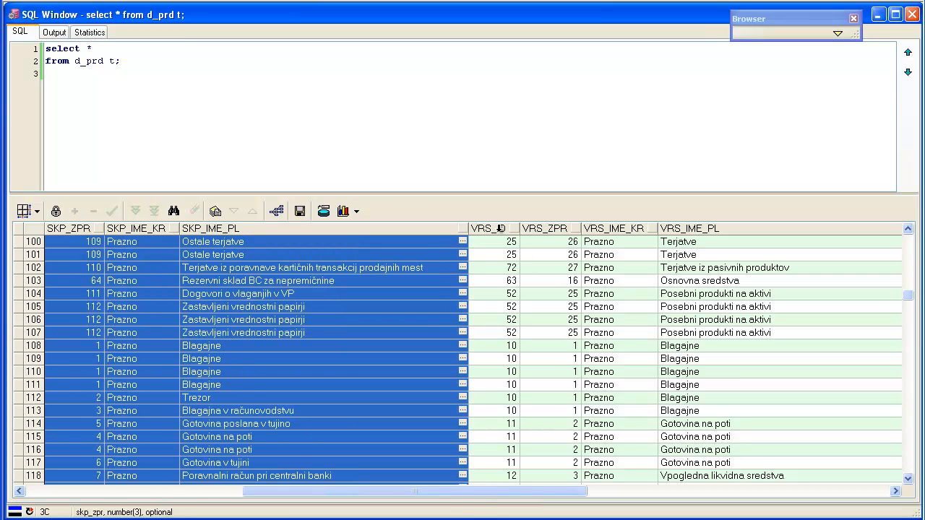
click(502, 227)
drag(502, 227, 675, 228)
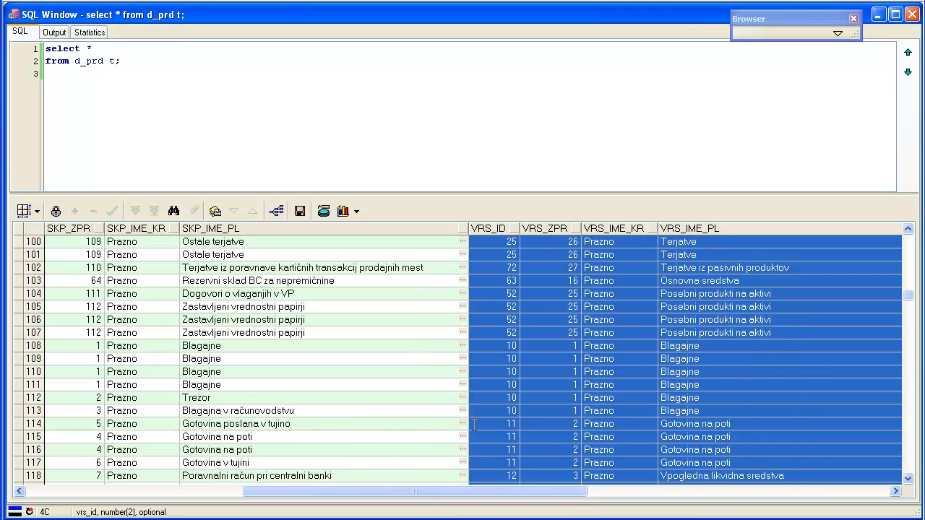
drag(465, 497, 681, 497)
drag(429, 227, 662, 224)
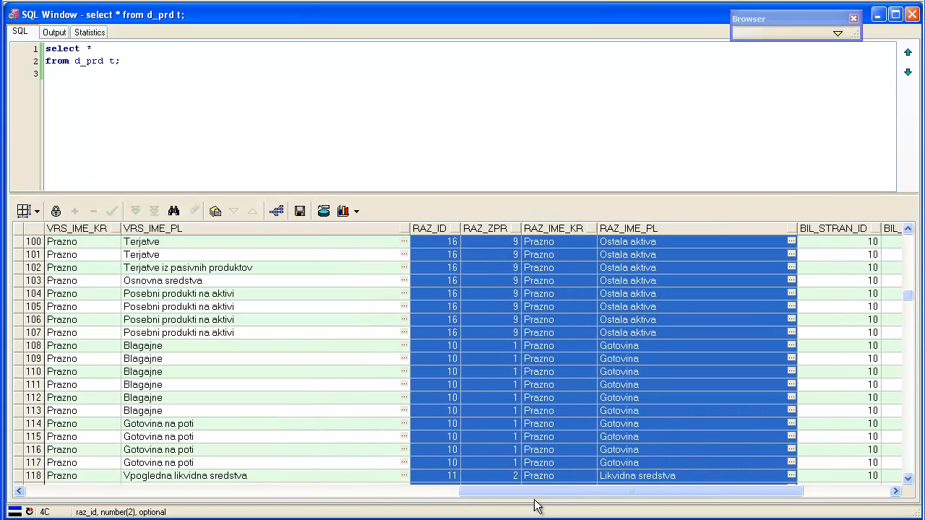
drag(537, 499, 623, 497)
drag(460, 223, 771, 235)
drag(660, 498, 134, 497)
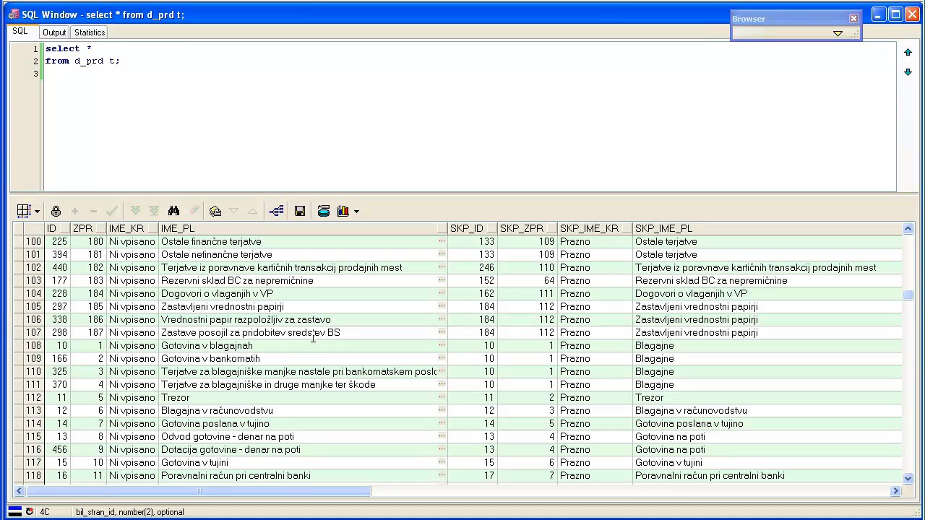
Below the d_prd query, start a second select from f_stn t joined to d_prd p on t.prd = p.id.
click(102, 106)
key(Return)
text(select)
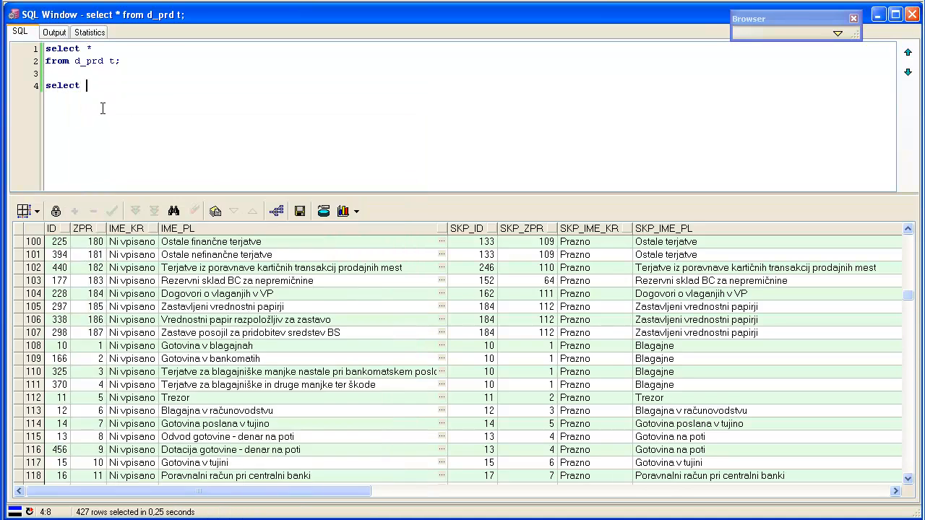
key(Return)
text(from f_stn t)
key(Return)
text(join d_prd p on t.)
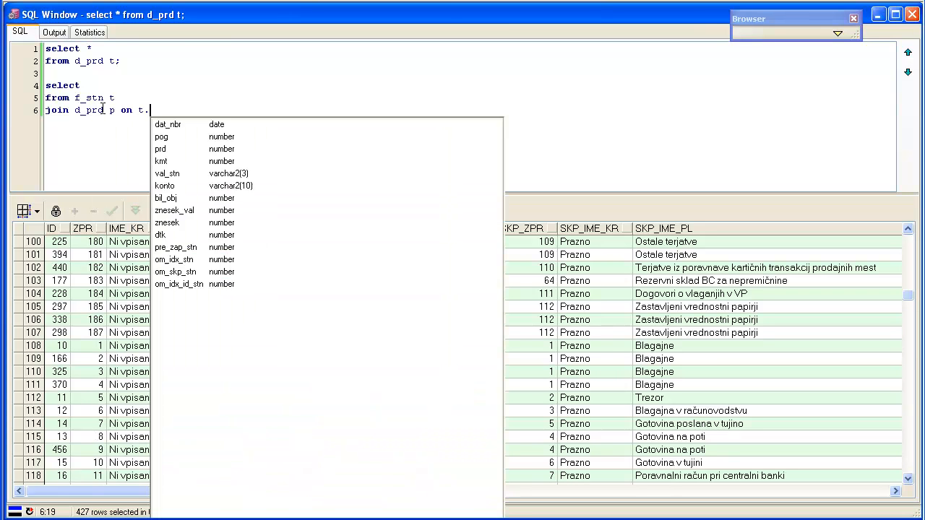
text(prd = p.id)
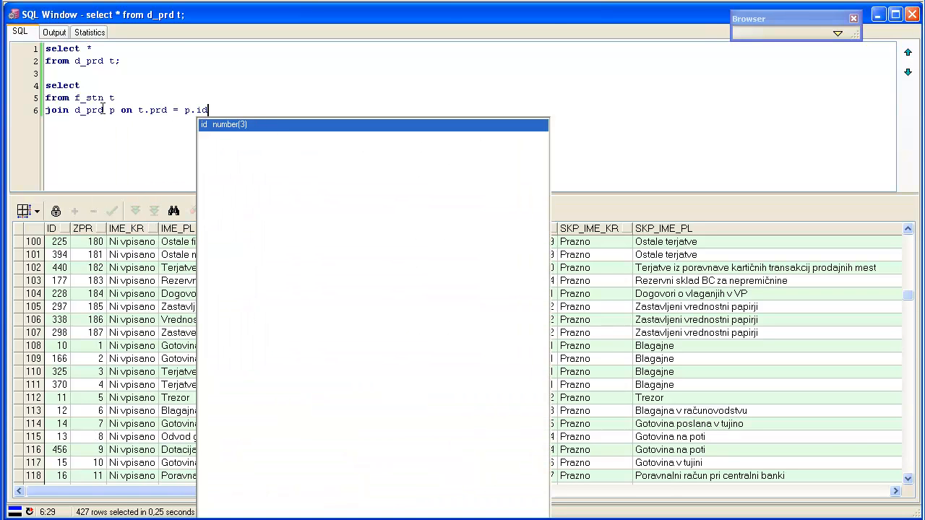
Fill in the second query's select list with p.raz_ime_pl and sum(t.znesek).
key(Up)
key(Up)
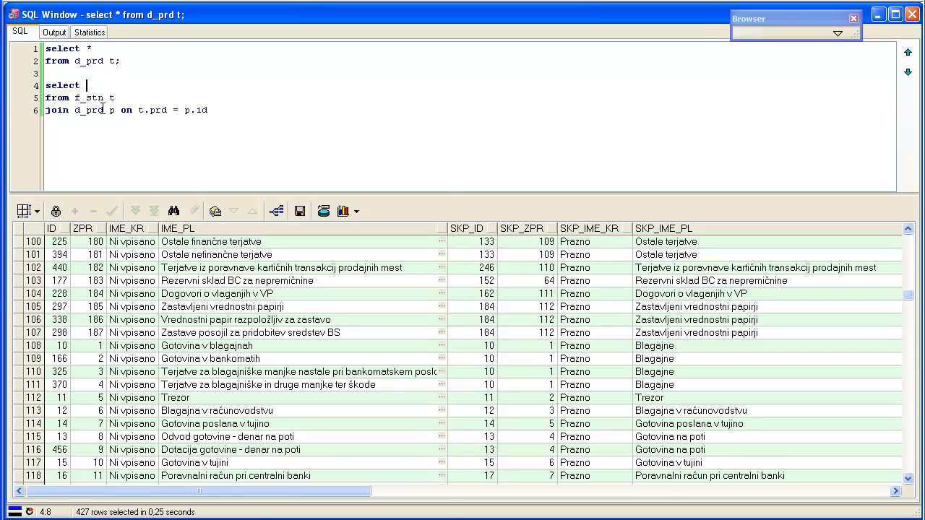
text(p.)
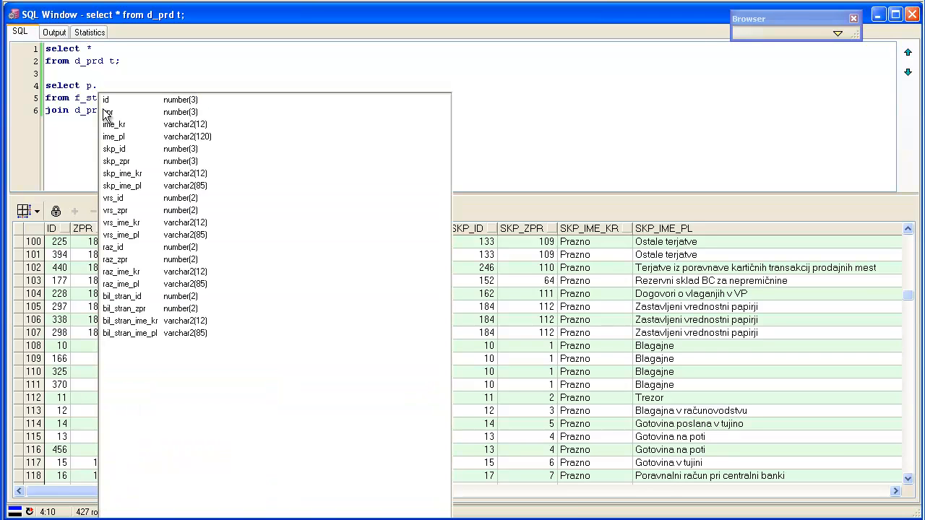
key(Down)
key(Down)
key(Down)
key(Down)
key(Down)
key(Down)
key(Down)
key(Down)
key(Down)
key(Down)
key(Down)
key(Down)
key(Down)
key(Down)
key(Down)
key(Down)
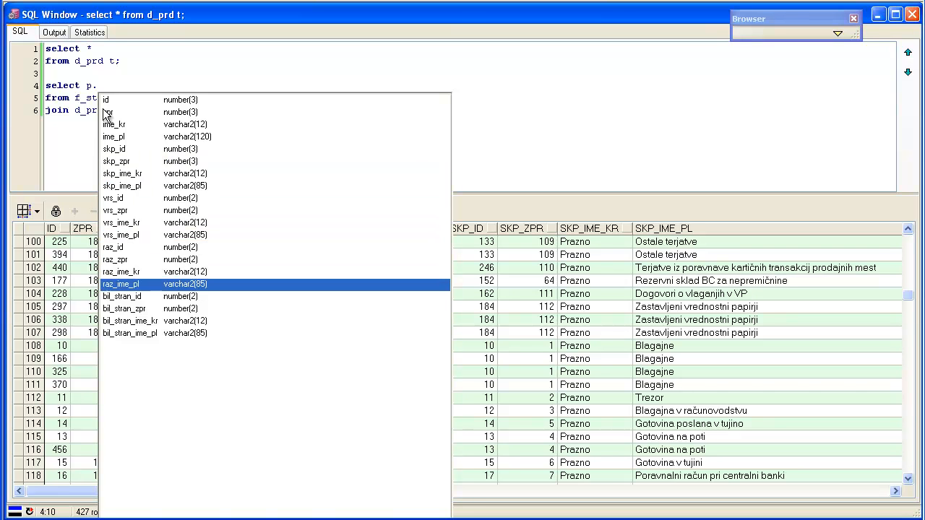
key(Return)
text(, sum)
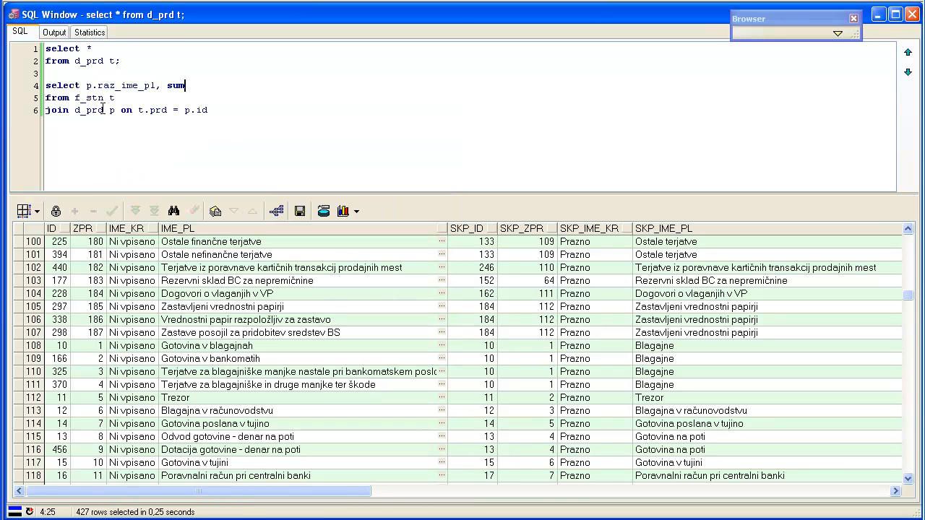
text((t.zn)
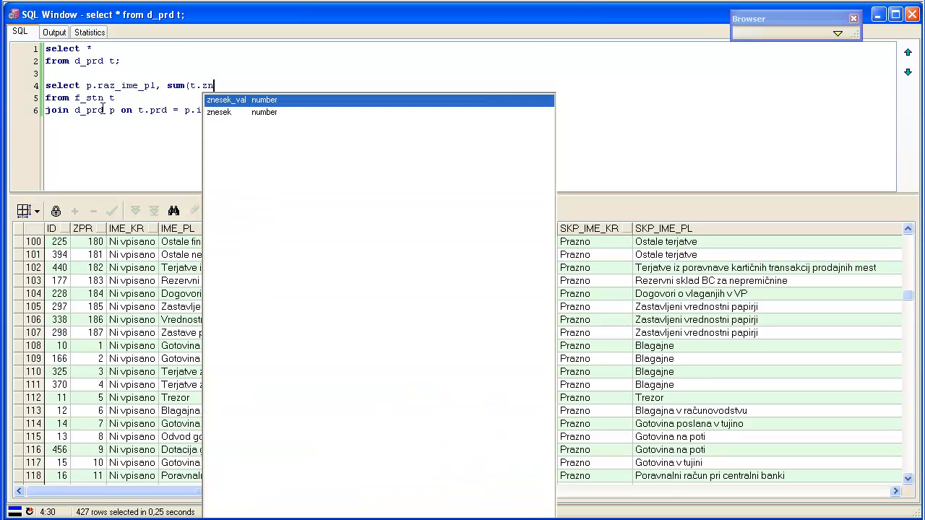
text(esek))
End the second query with group by p.raz_ime_pl;.
key(Down)
key(Down)
key(Return)
text(group by t.)
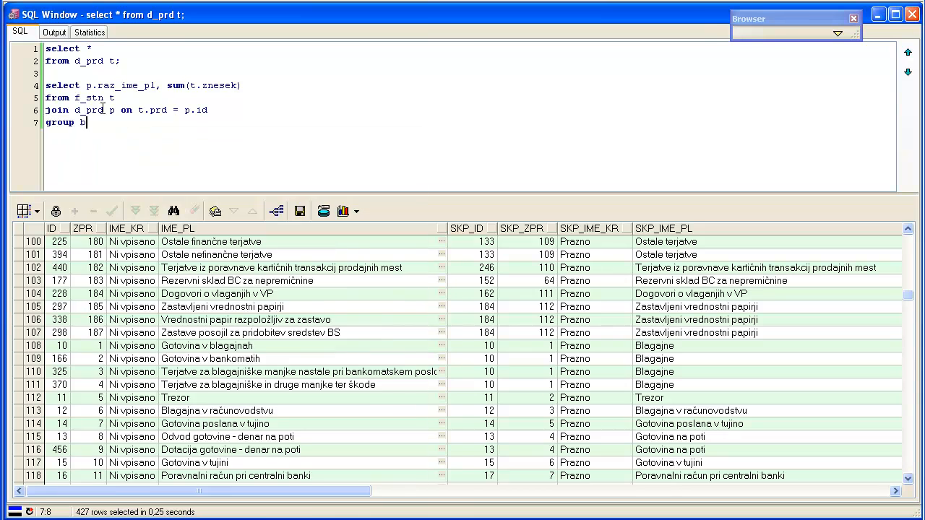
key(BackSpace)
key(BackSpace)
text(p.ra)
key(Down)
key(Down)
key(Down)
key(Return)
text(;)
Run only the second query to list the summed znesek per raz_ime_pl.
key(Return)
key(shift+Up)
key(shift+Up)
key(shift+Up)
key(shift+Up)
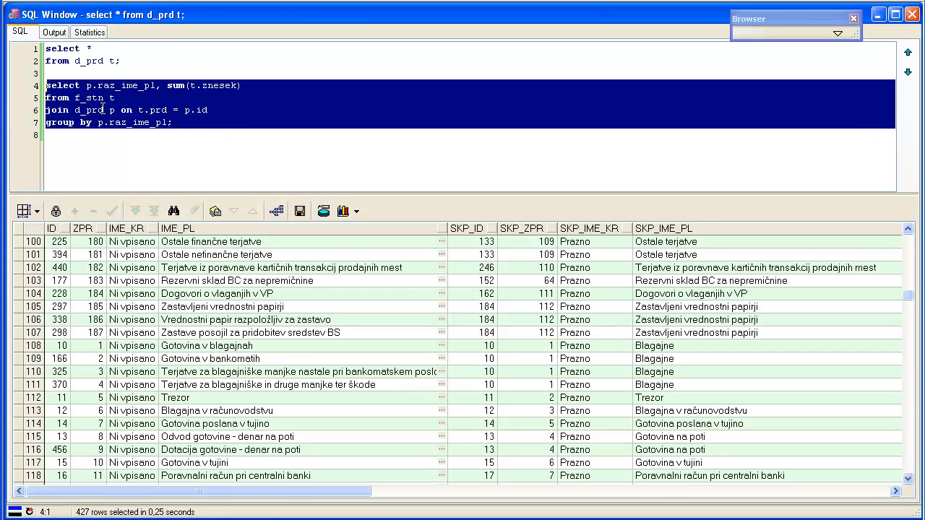
key(F8)
click(166, 306)
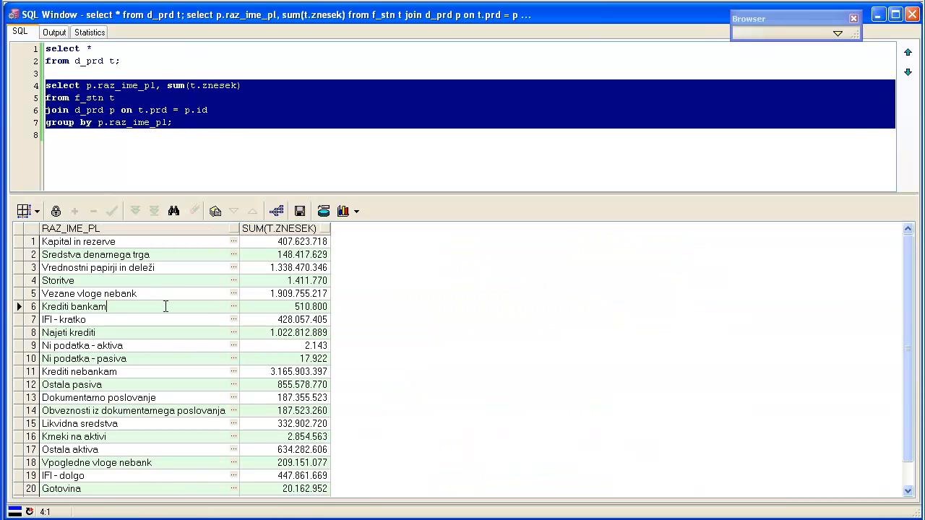
Add where t.dat_nbr = '31.8.2010' before the group by clause and run only that query again.
click(128, 96)
key(Return)
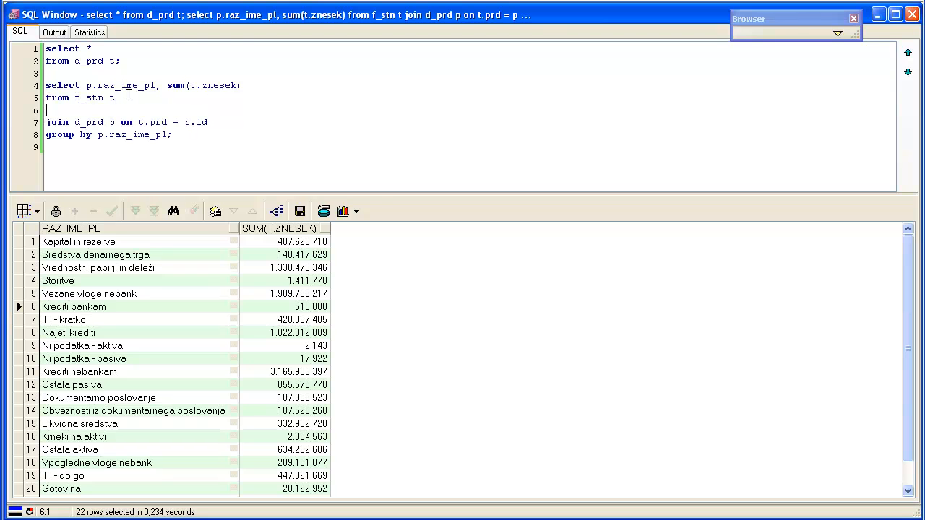
key(Delete)
key(Down)
key(Return)
key(Up)
text(where t.d)
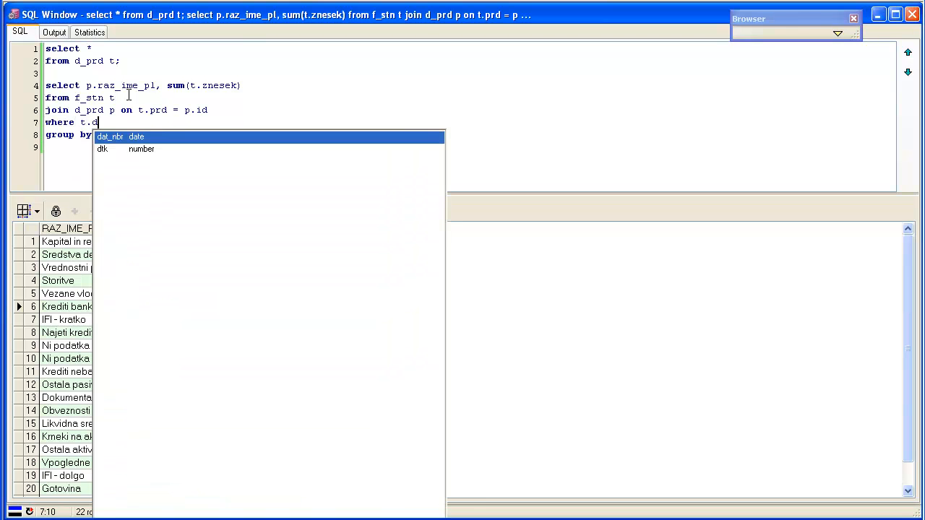
key(Return)
text(= '31.)
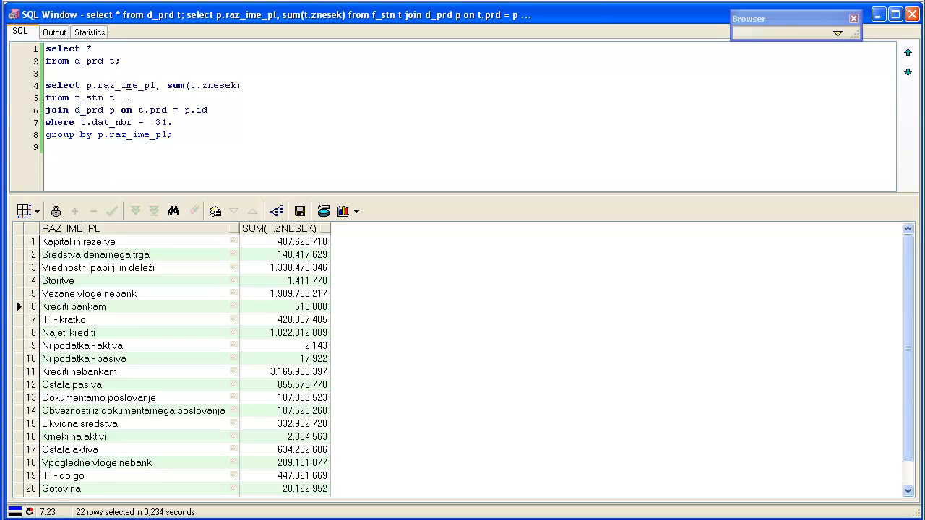
text(8.2010')
key(F8)
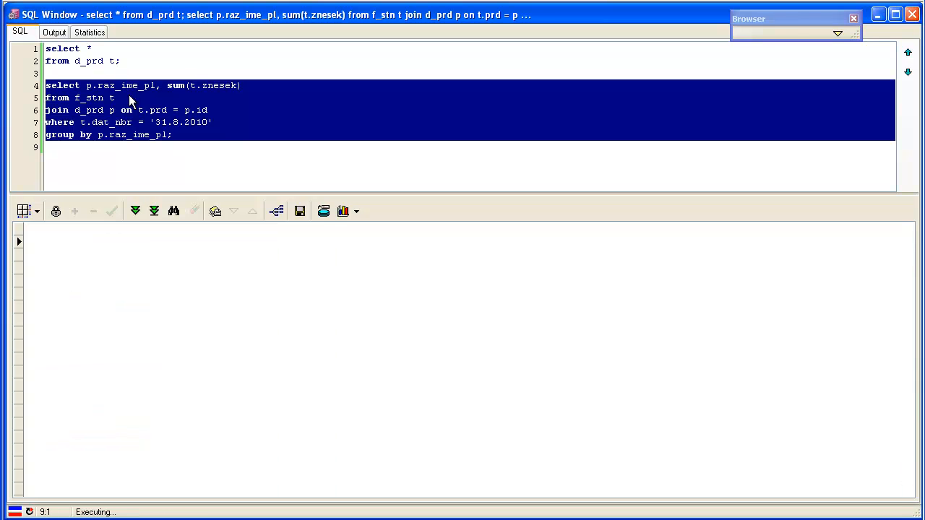
click(144, 99)
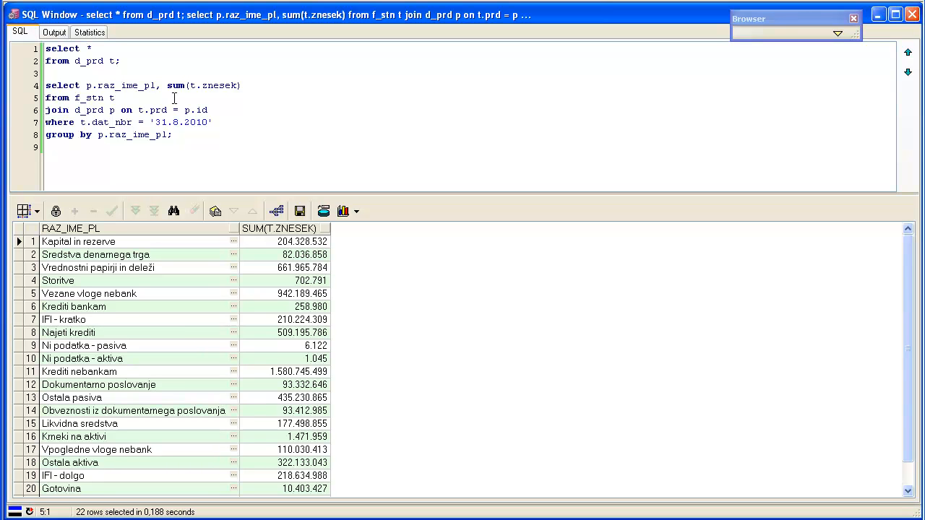
key(Up)
key(Home)
Switch to the schema diagram, mark D_BIL_OBJ, draw links from D_KONTI, D_PRD and D_BIL_OBJ to F_STN, and return to the SQL window.
key(alt+Tab)
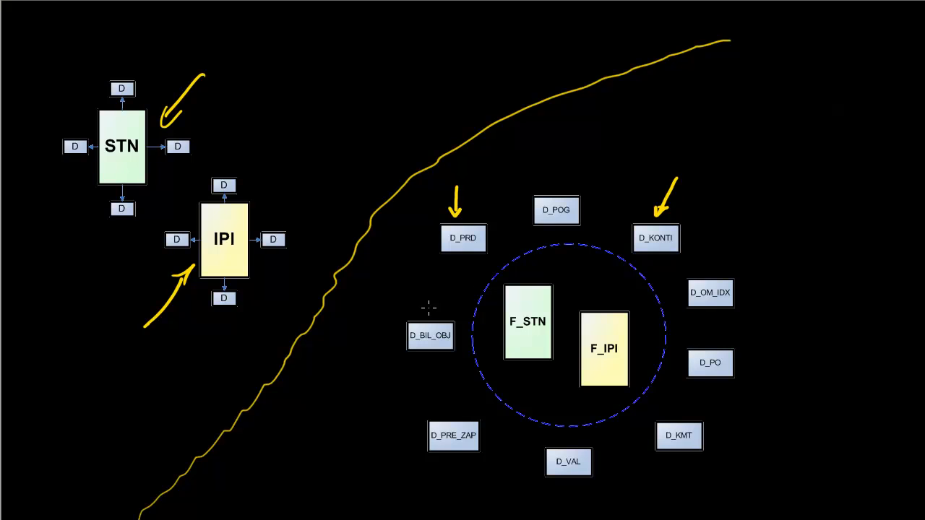
drag(420, 295, 423, 312)
mouse_move(623, 247)
mouse_down()
mouse_move(571, 279)
mouse_move(556, 302)
mouse_up()
drag(474, 253, 506, 290)
drag(459, 334, 508, 308)
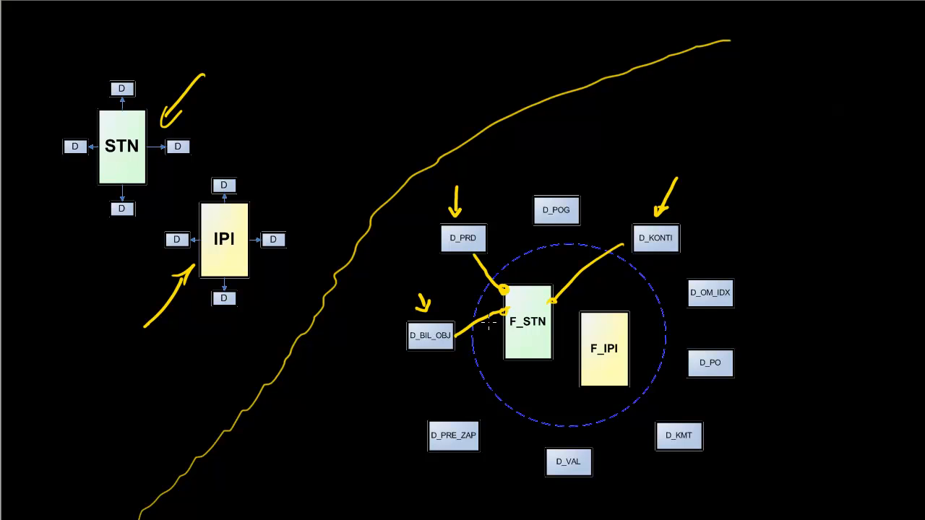
key(Escape)
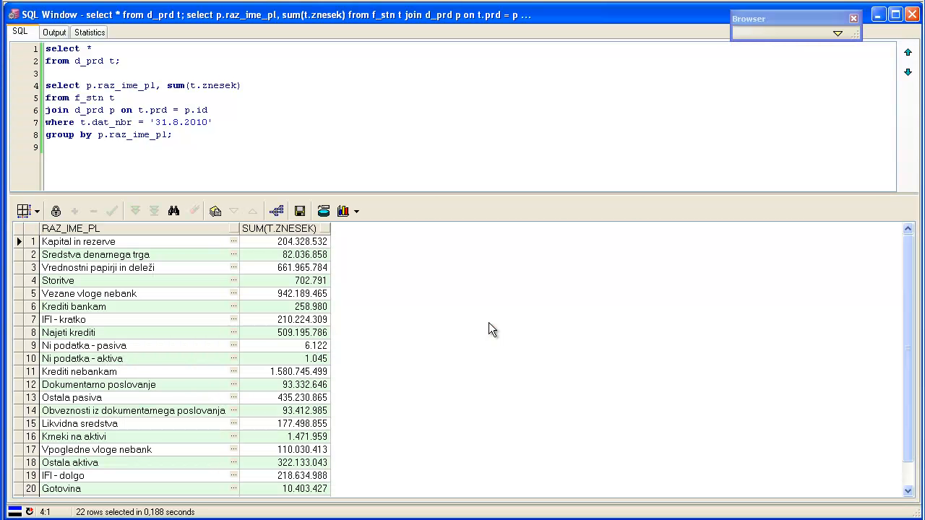
Change the first query's table from d_prd to d_bil_obj and run only that query.
key(Up)
key(Up)
key(Up)
key(Down)
key(Right)
key(Right)
key(Right)
key(Right)
key(Right)
key(Right)
key(Right)
key(shift+Right)
key(shift+Right)
key(shift+Right)
text(bil_obj)
key(Escape)
key(End)
key(shift+ctrl+Home)
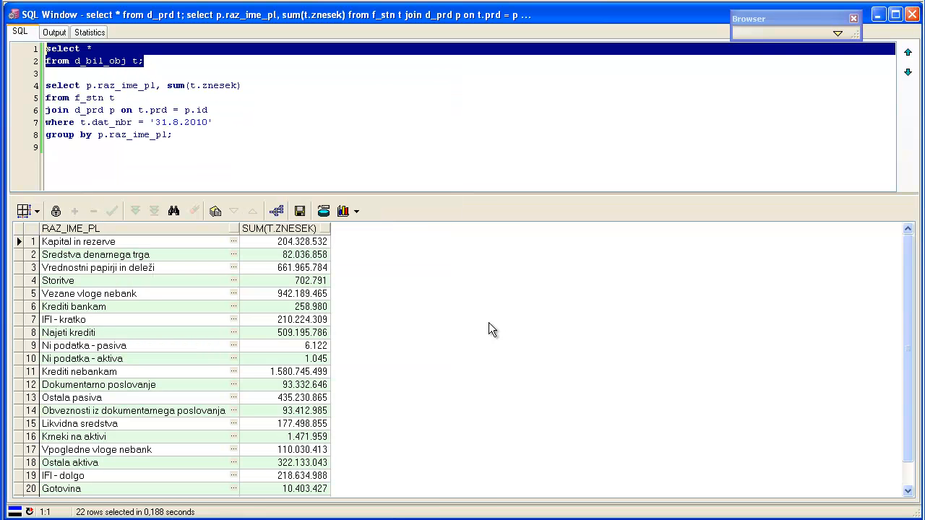
key(F8)
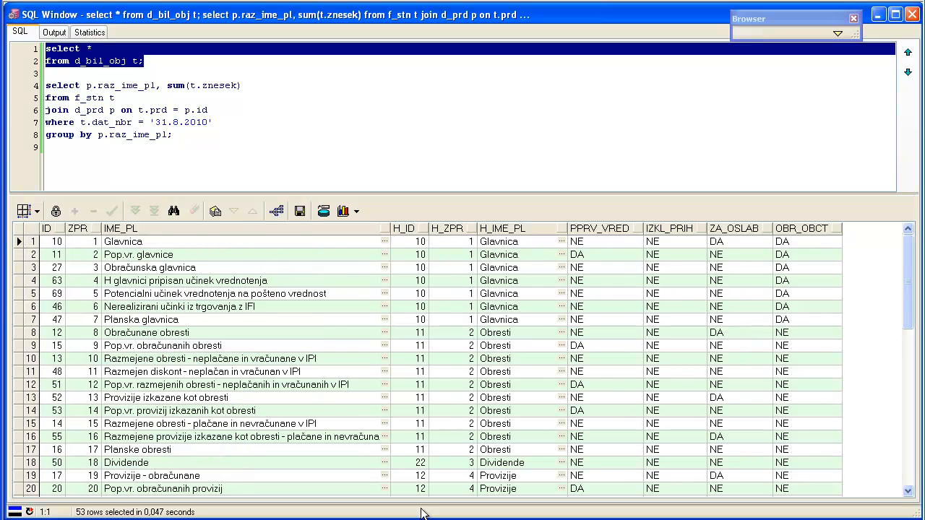
Examine the IME_PL entries across the d_bil_obj rows, from Glavnica through interest, commissions and costs.
click(282, 346)
scroll(282, 353, down, 2)
scroll(282, 352, down, 5)
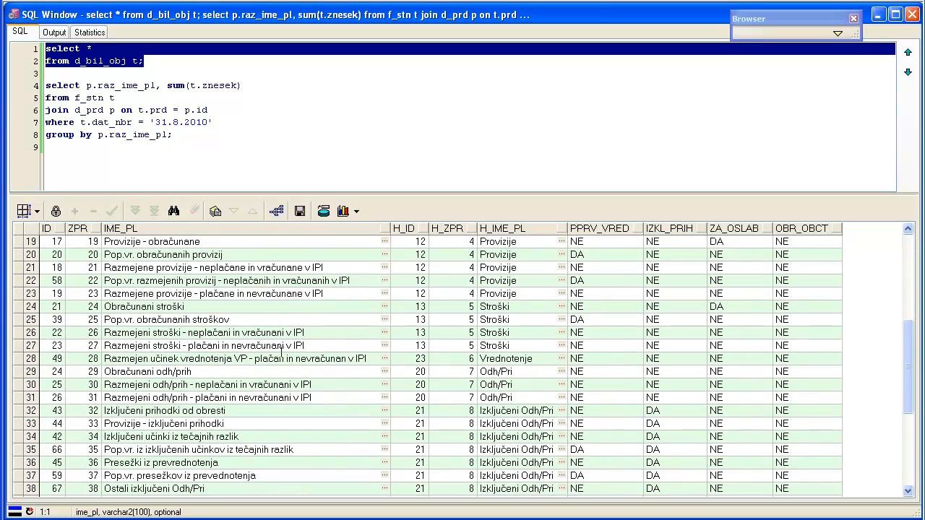
scroll(286, 383, up, 7)
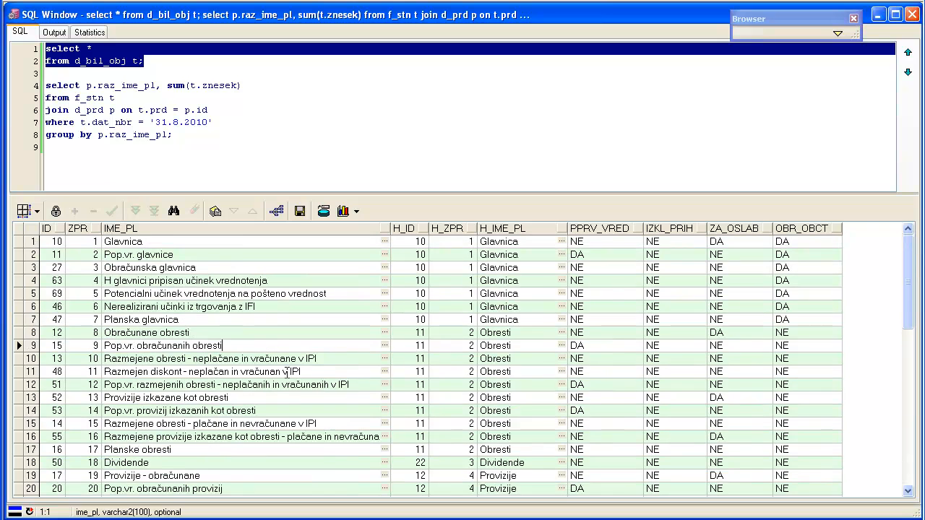
click(243, 242)
click(239, 255)
click(237, 269)
click(240, 357)
click(224, 332)
click(221, 359)
click(200, 306)
click(205, 331)
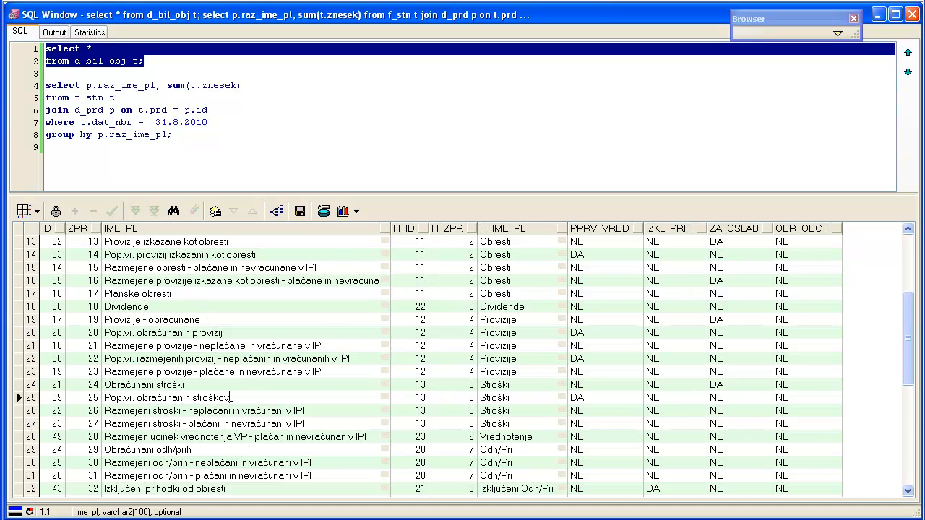
scroll(231, 399, down, 3)
scroll(247, 396, up, 6)
scroll(247, 396, up, 1)
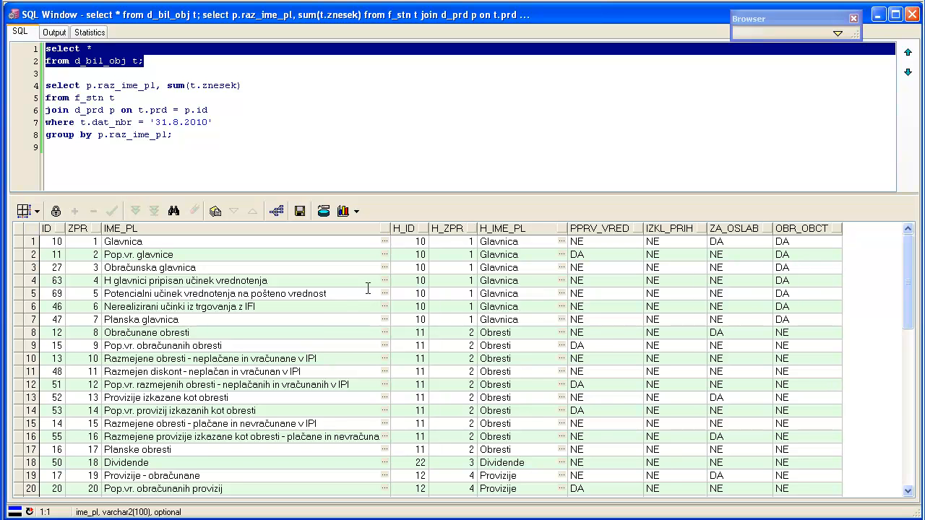
Highlight the H_ID, H_ZPR and H_IME_PL columns and the Obresti rows to review the parent hierarchy level.
drag(409, 227, 494, 227)
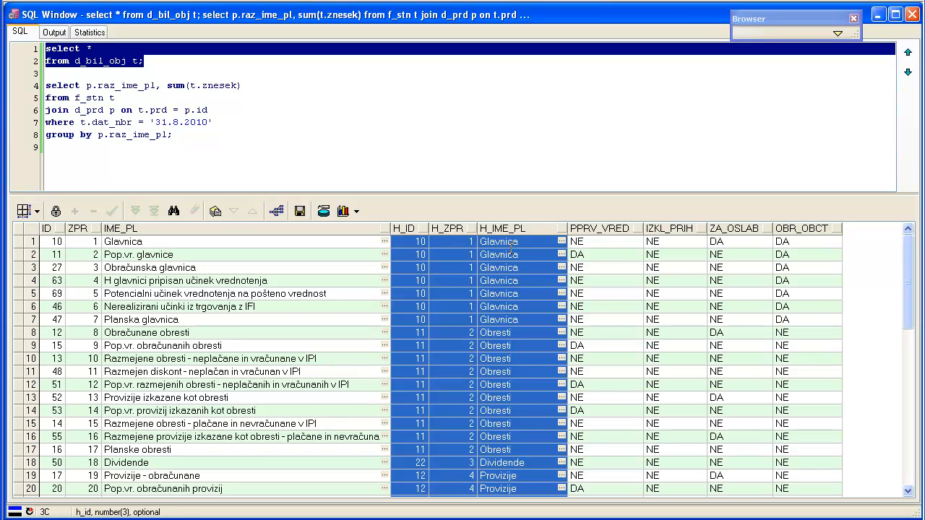
click(506, 290)
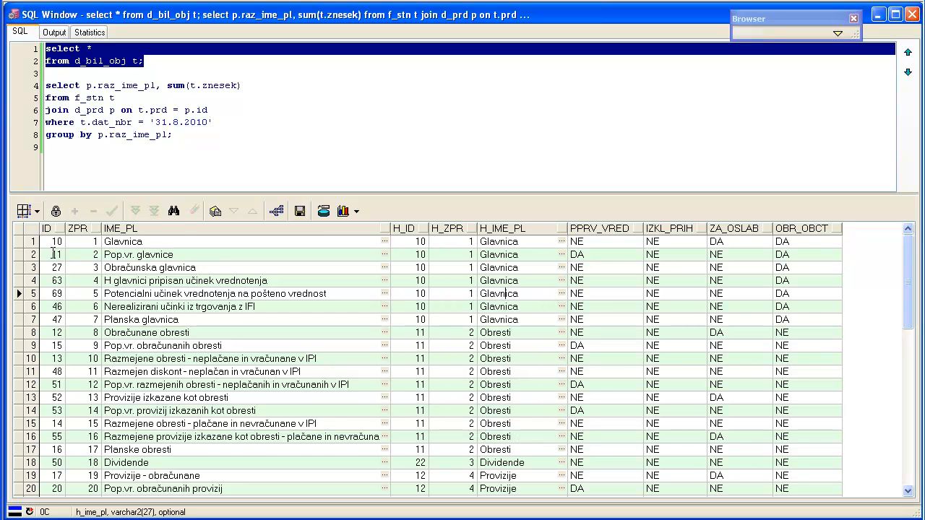
drag(18, 241, 16, 448)
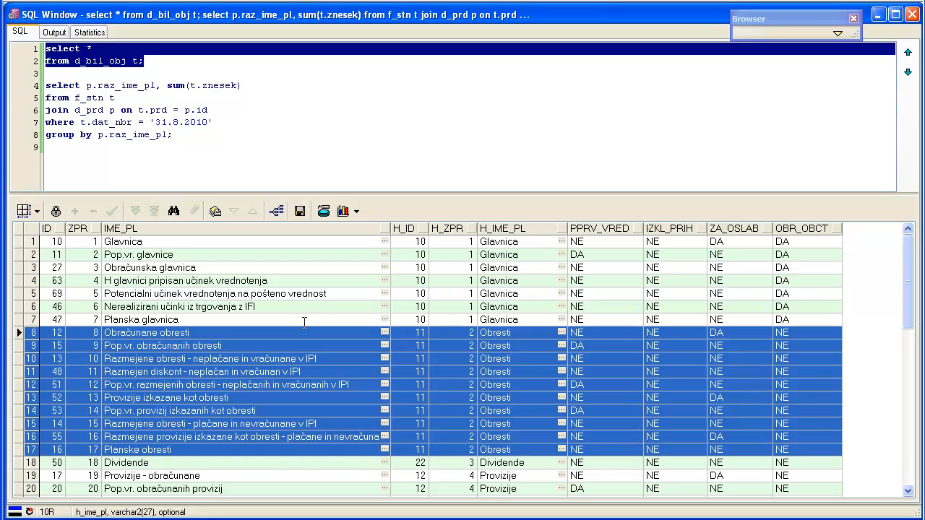
click(629, 308)
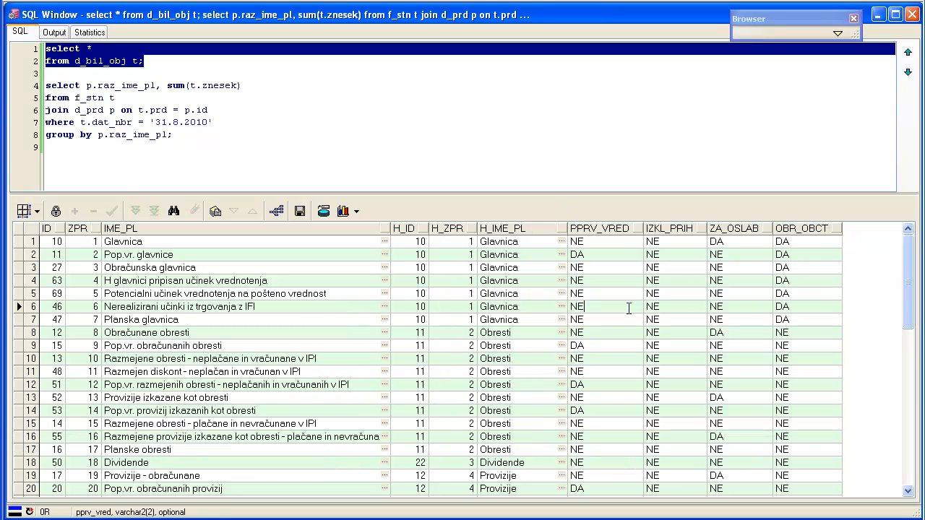
Highlight the PPRV_VRED and OBR_OBCT columns to review the DA/NE flags across the d_bil_obj rows.
click(607, 227)
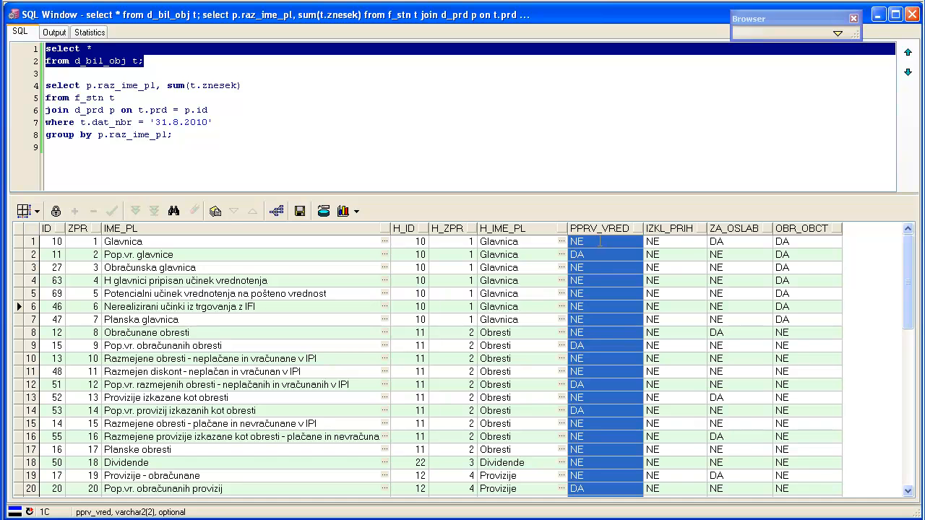
click(802, 230)
scroll(803, 305, down, 7)
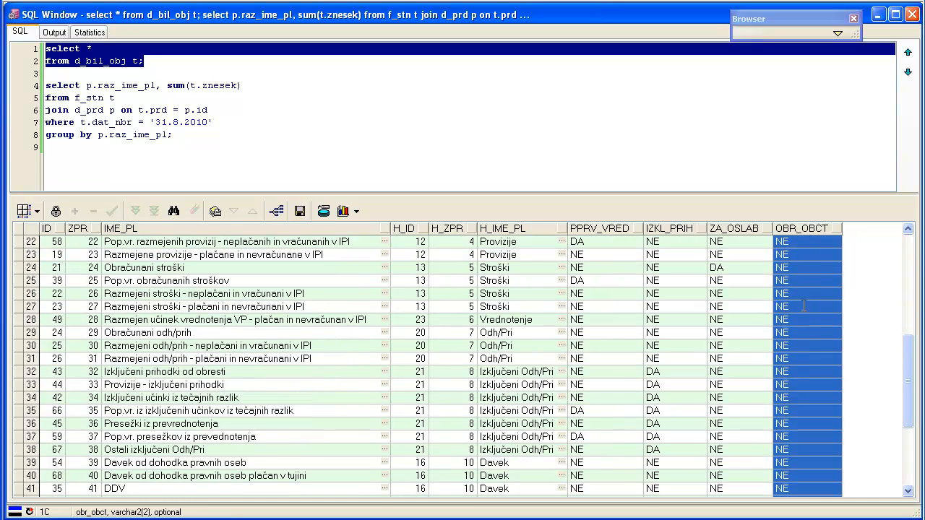
scroll(803, 308, up, 7)
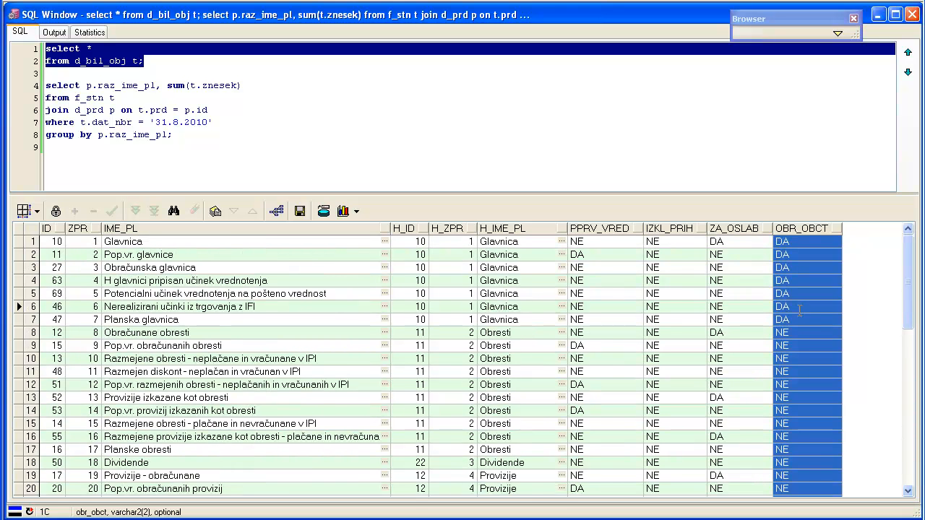
click(800, 257)
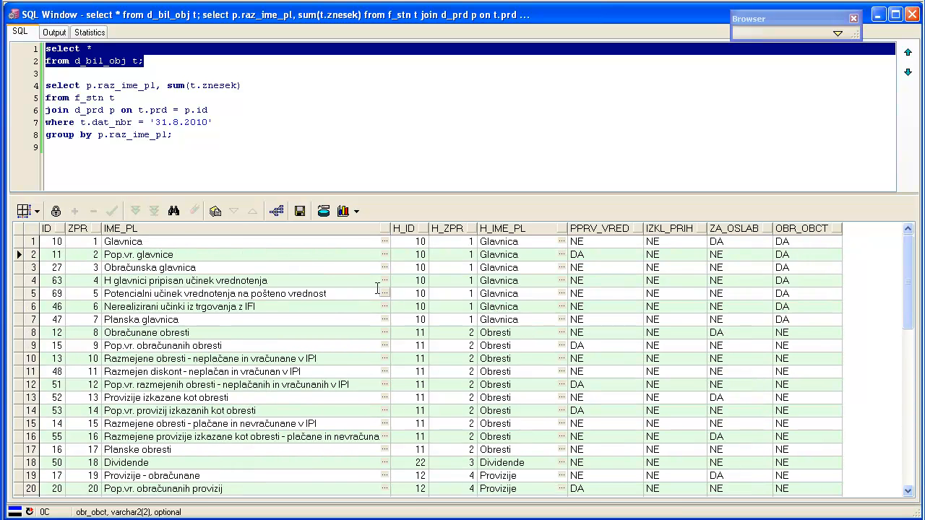
Add a join to d_bil_obj bo on t.bil_obj = bo.id below the d_prd join in the aggregate query.
click(148, 98)
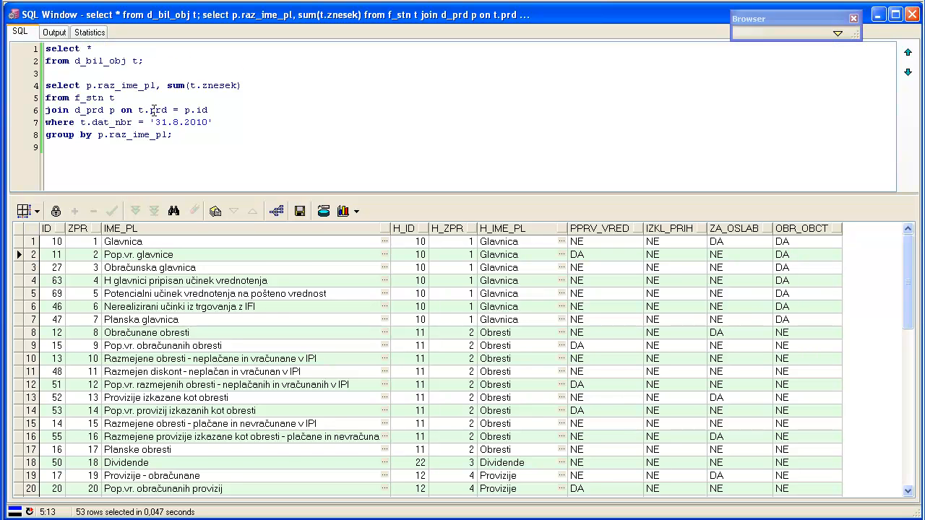
click(216, 110)
key(Return)
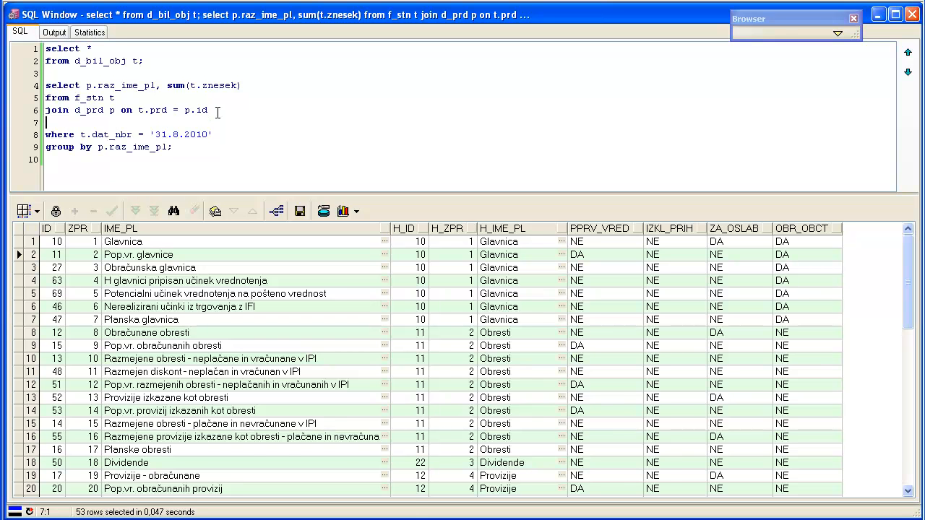
text(join d_bil_obj bo on t.bil_obj = bo.id)
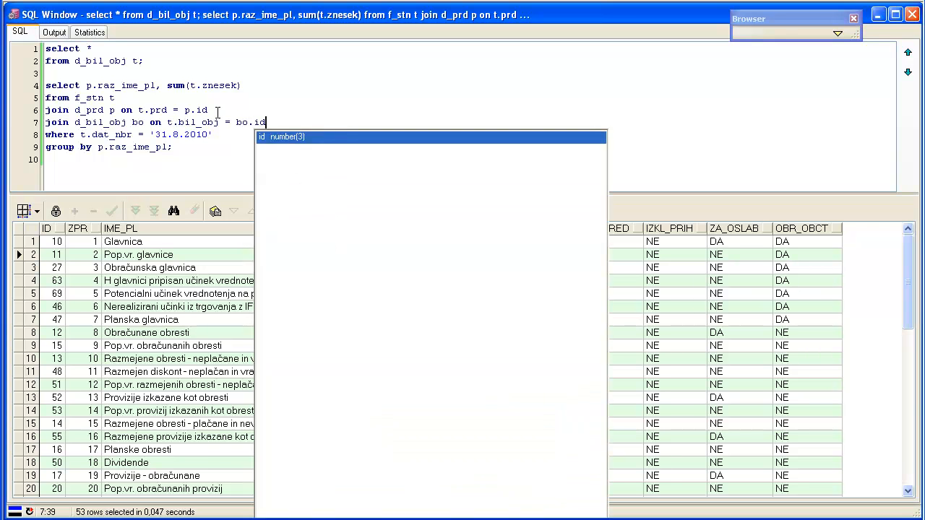
key(Escape)
Run only the aggregate query on f_stn with the d_bil_obj join included.
key(Up)
key(Up)
key(Up)
key(Left)
key(Left)
key(Left)
key(Left)
key(Left)
key(Left)
key(Left)
key(Left)
key(Left)
key(Left)
key(Left)
key(Left)
key(Left)
key(Home)
key(ctrl+shift+End)
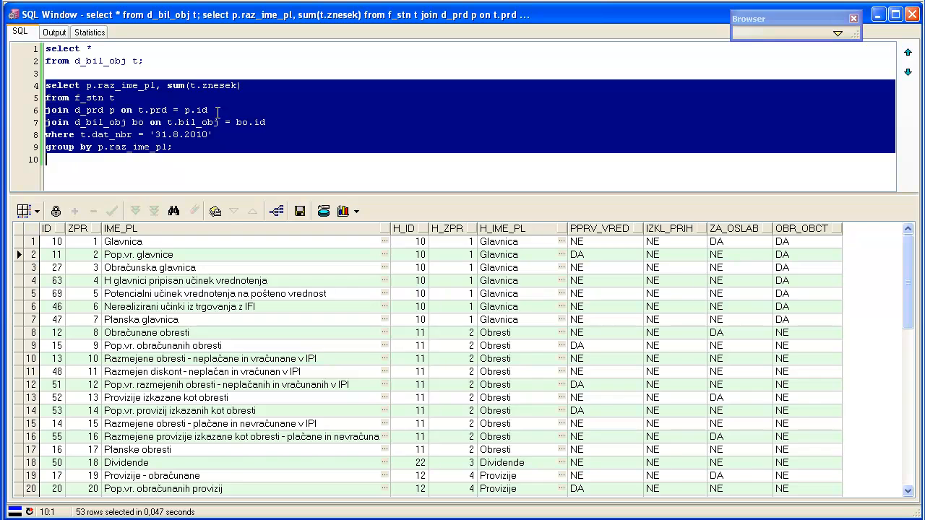
key(F8)
Insert bo.h_id and bo.h_ime_pl before sum(t.znesek) in the aggregate query's select list.
key(Up)
key(Up)
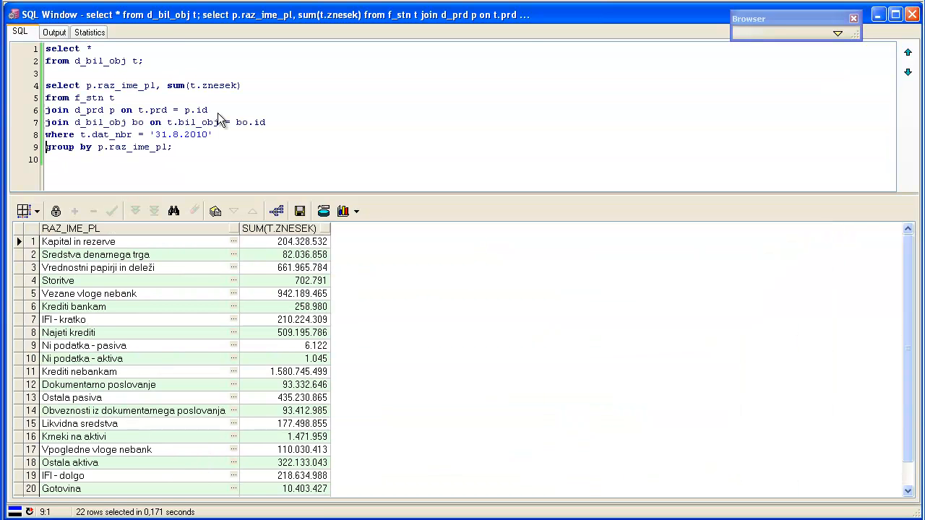
key(Up)
key(Up)
key(ctrl+Right)
key(ctrl+Right)
key(ctrl+Right)
key(ctrl+Right)
key(ctrl+Left)
text(bo.)
key(Down)
key(Down)
key(Down)
key(Down)
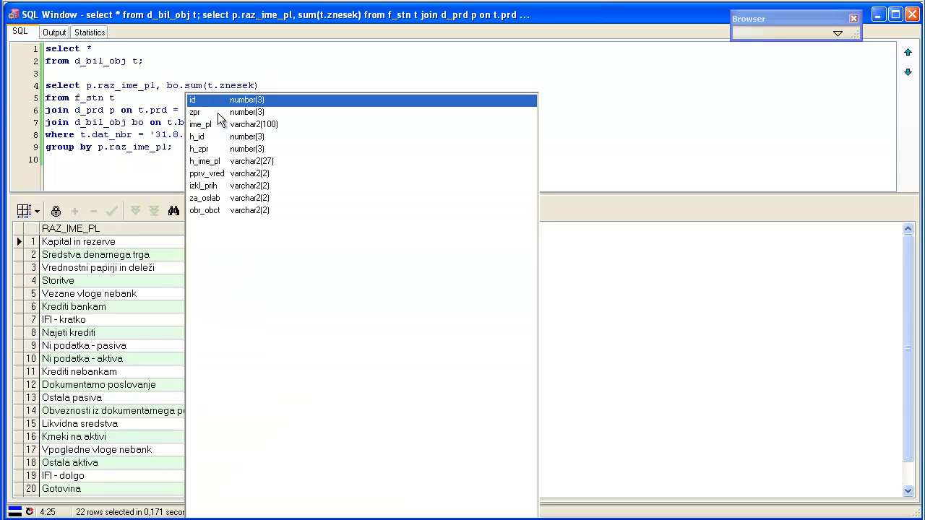
key(Return)
text(, bo.)
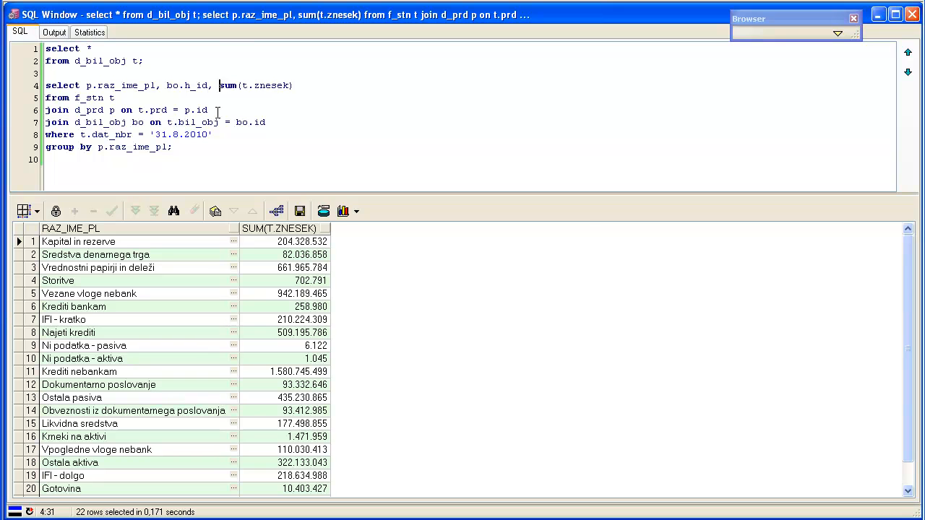
key(Down)
key(Down)
key(Down)
key(Down)
key(Down)
key(Down)
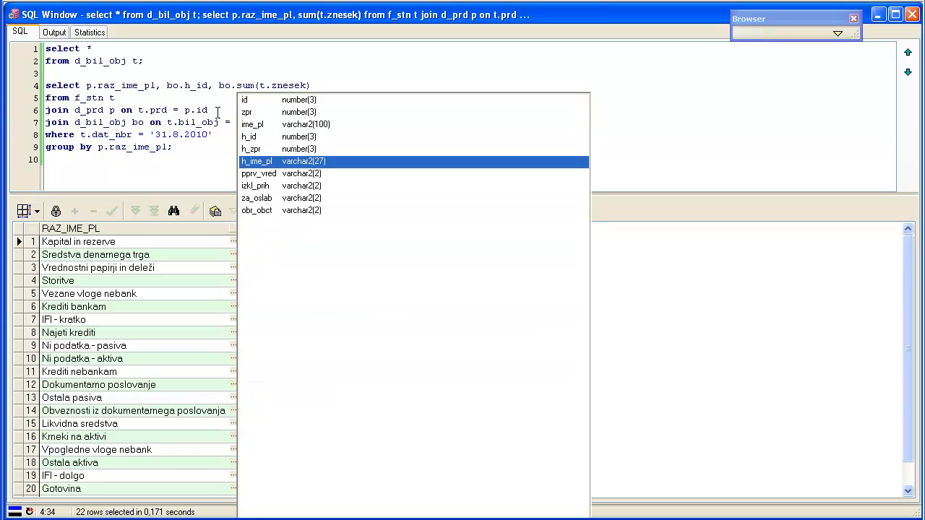
key(Return)
text(,)
Copy bo.h_id and bo.h_ime_pl from the select list into the group by clause after p.raz_ime_pl, ending with a semicolon.
key(Left)
key(Left)
key(shift+Left)
key(shift+Left)
key(shift+Left)
key(shift+Left)
key(shift+Left)
key(shift+Left)
key(shift+Left)
key(shift+Left)
key(shift+Left)
key(shift+Left)
key(shift+Left)
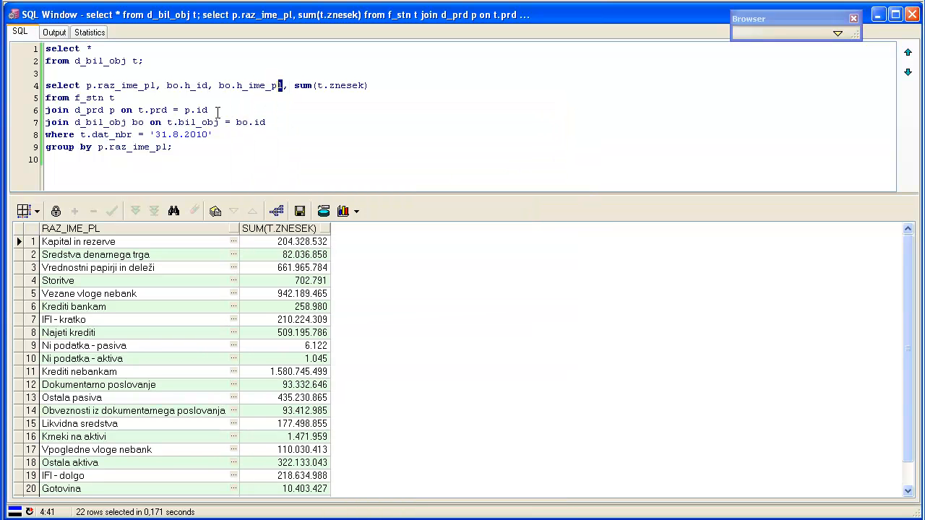
key(shift+Left)
key(shift+Left)
key(shift+Left)
key(shift+Left)
key(shift+Left)
key(shift+Left)
key(shift+Left)
key(shift+Left)
key(ctrl+c)
key(Down)
key(Down)
key(Down)
key(Down)
key(Down)
key(ctrl+v)
text(;)
Run only the aggregate query grouped by p.raz_ime_pl, bo.h_id and bo.h_ime_pl.
key(shift+Up)
key(shift+Up)
key(shift+Up)
key(shift+Up)
key(shift+Up)
key(shift+Home)
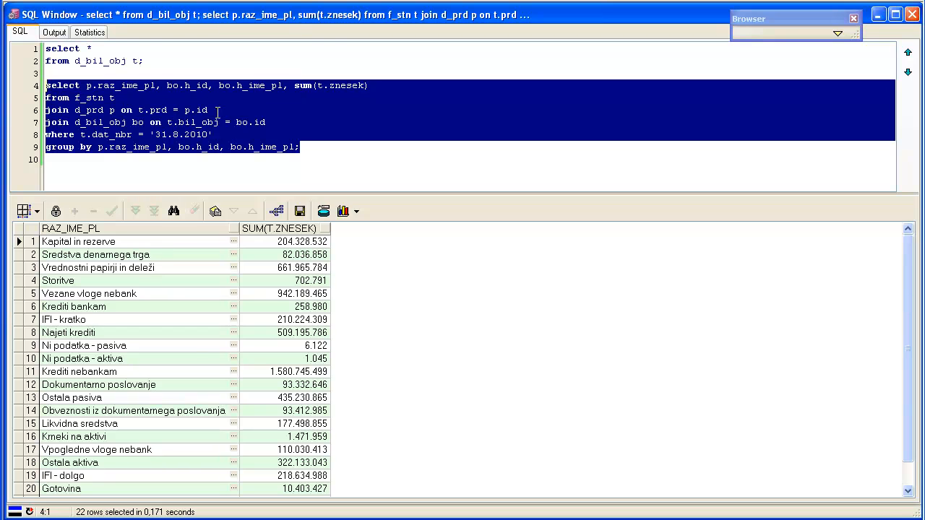
key(F8)
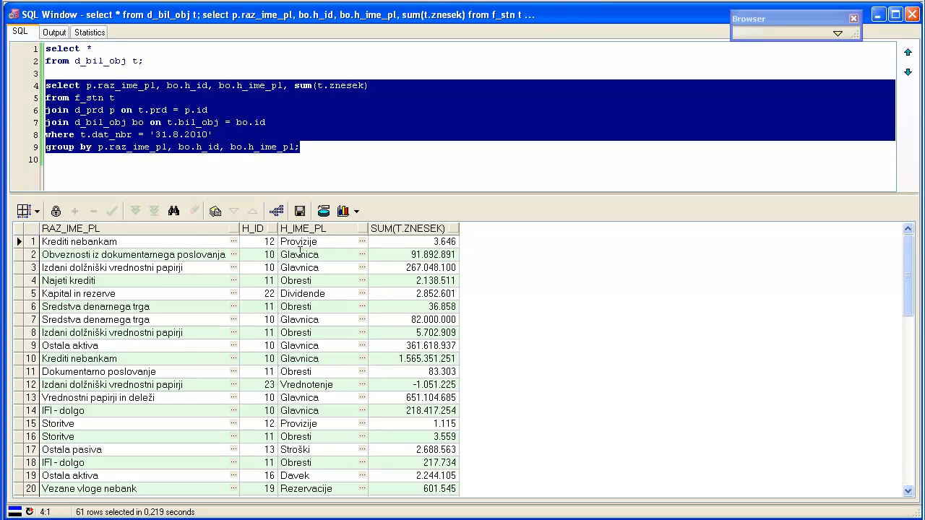
Review the Glavnica rows and highlight all result columns from RAZ_IME_PL through SUM(T.ZNESEK).
click(300, 254)
click(304, 358)
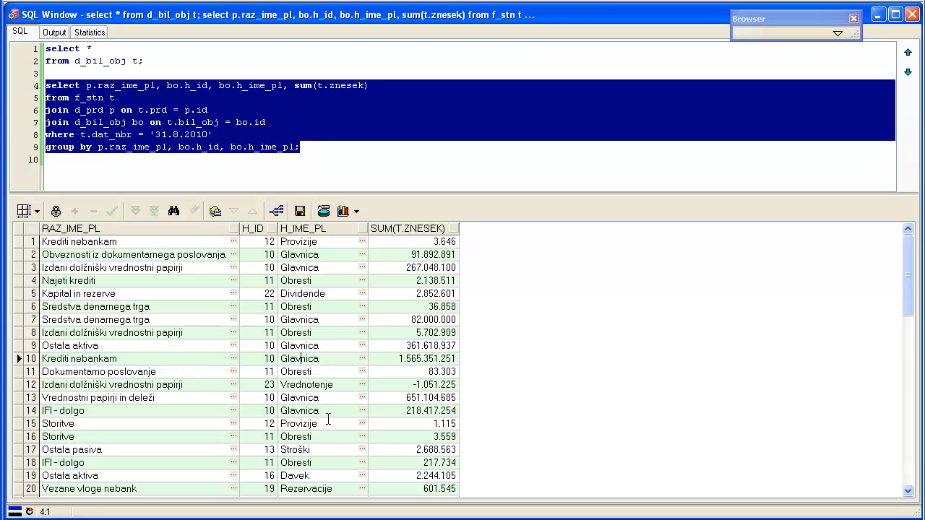
click(302, 148)
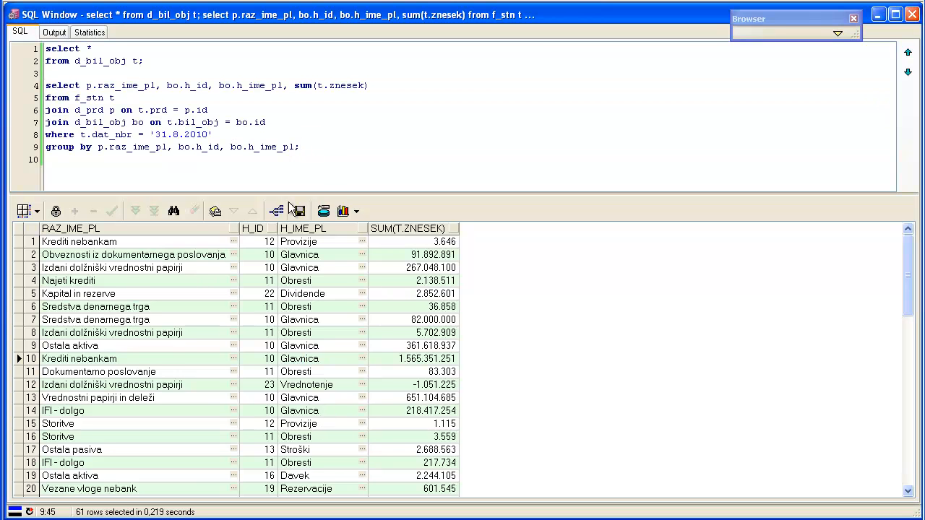
drag(201, 228, 408, 225)
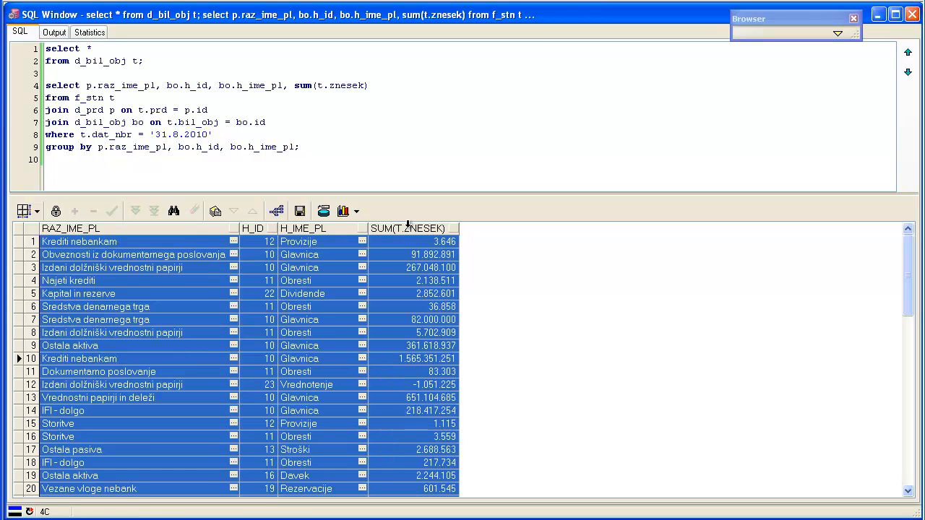
click(304, 252)
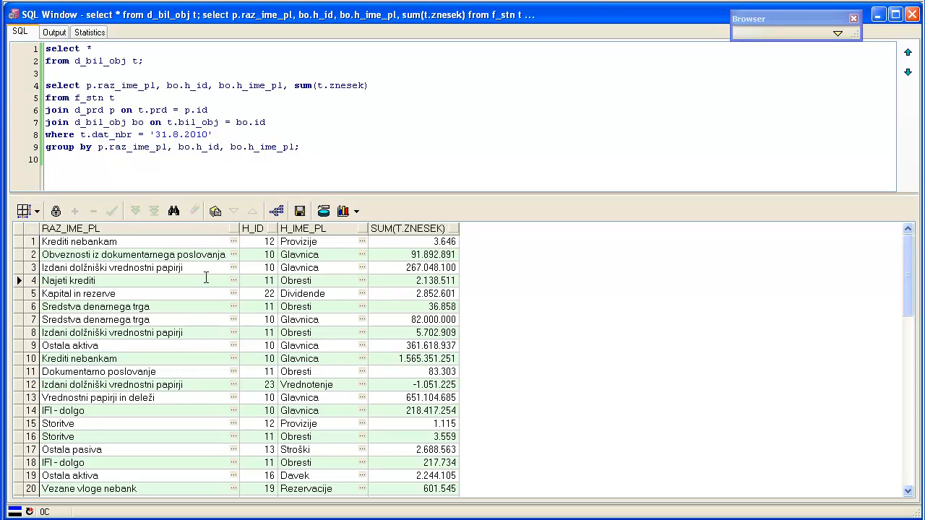
Switch to the star schema diagram, mark the D_VAL dimension with a pen stroke, and return to the SQL window.
key(alt+Tab)
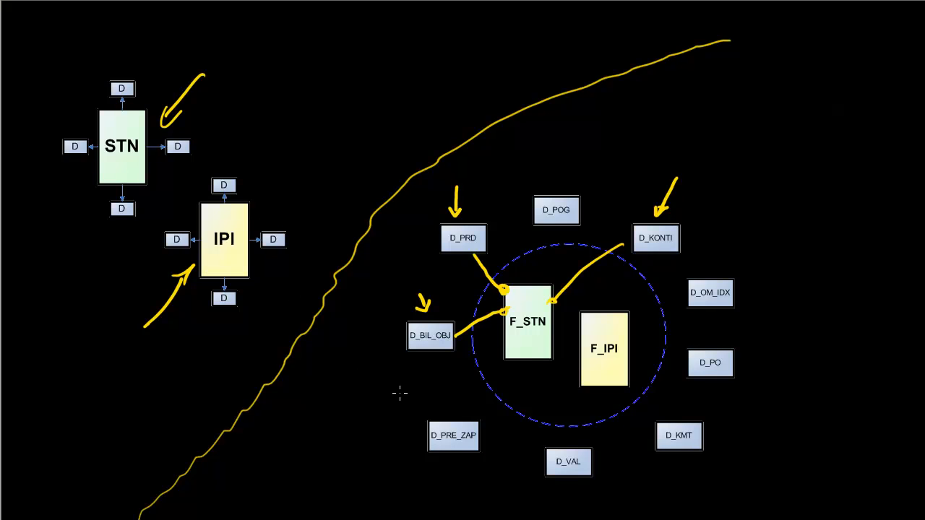
mouse_move(514, 480)
mouse_down()
mouse_move(543, 460)
mouse_move(538, 477)
mouse_up()
key(alt+Tab)
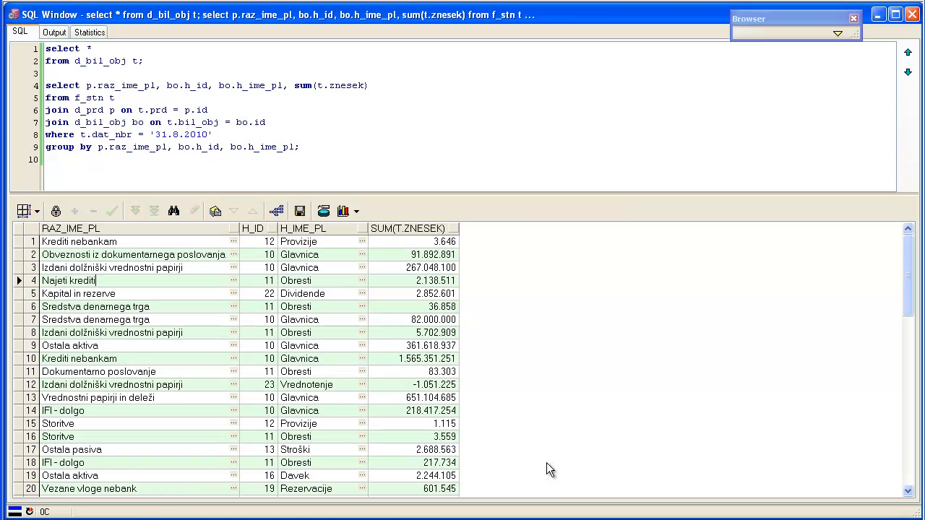
Change the first query's table from d_bil_obj to d_val and run only that query.
click(127, 61)
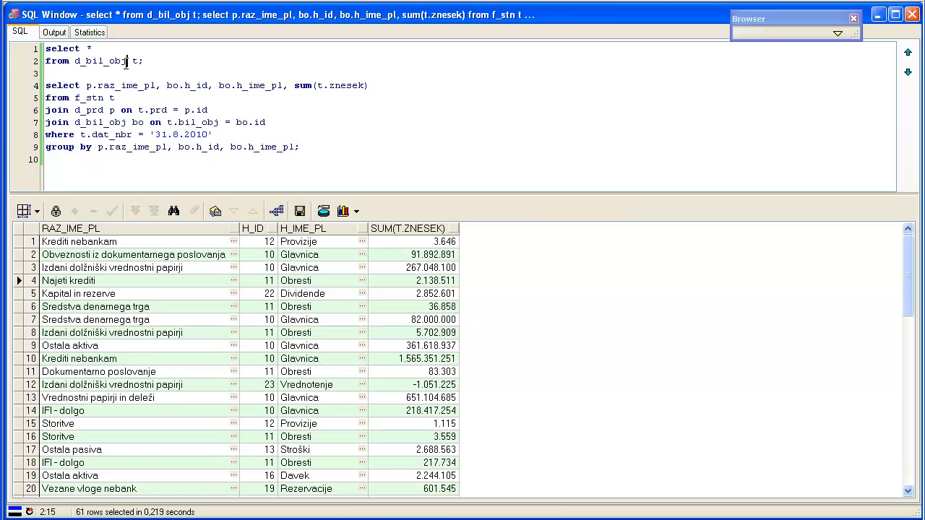
key(ctrl+shift+Left)
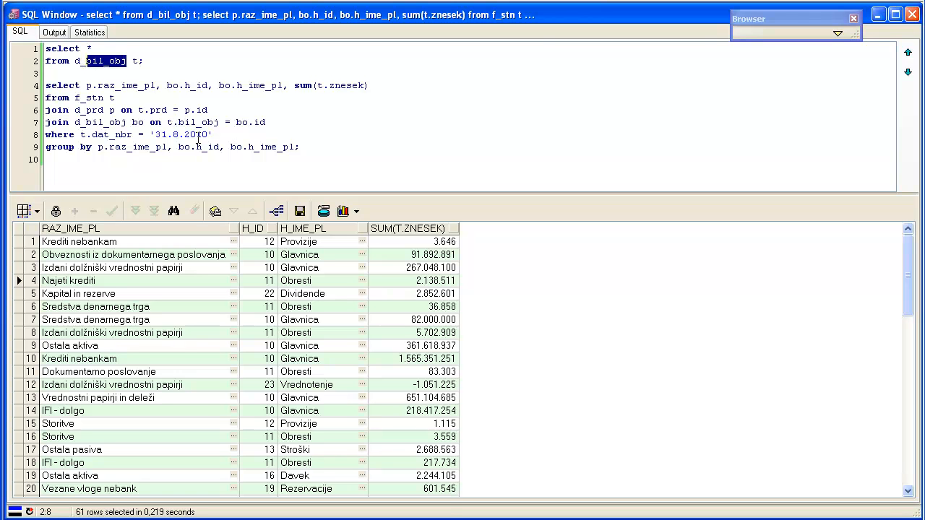
text(d_val)
key(End)
key(ctrl+shift+Home)
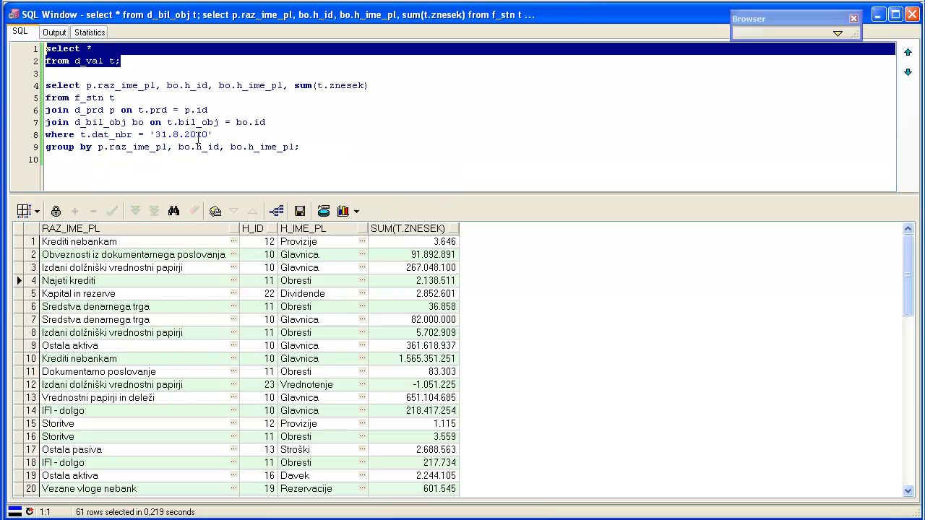
key(F8)
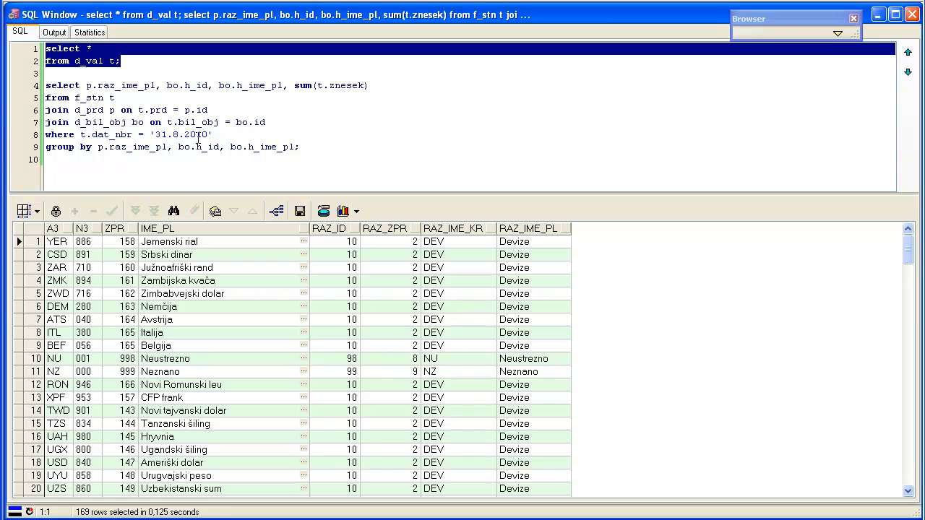
Sort the d_val results by the A3 currency code and browse down to the last currencies.
click(68, 229)
click(72, 310)
scroll(68, 318, down, 6)
scroll(65, 338, down, 12)
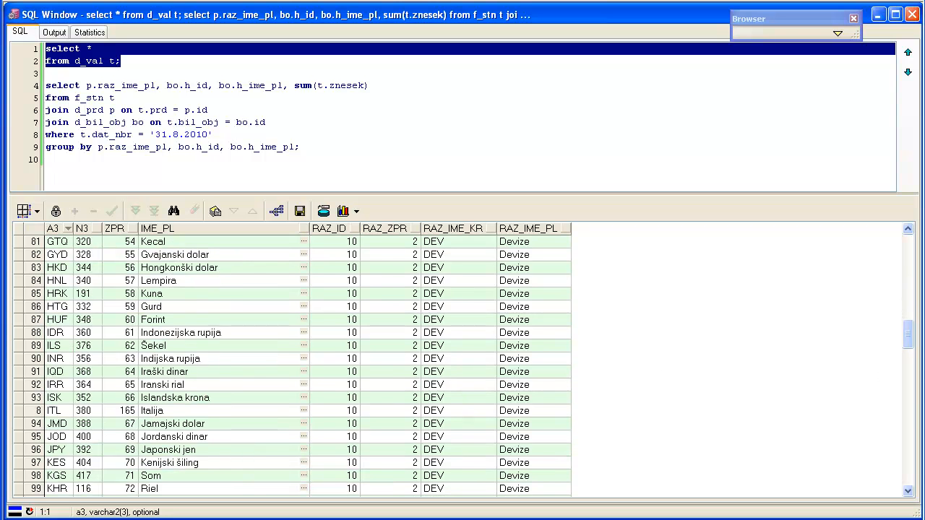
drag(908, 336, 910, 485)
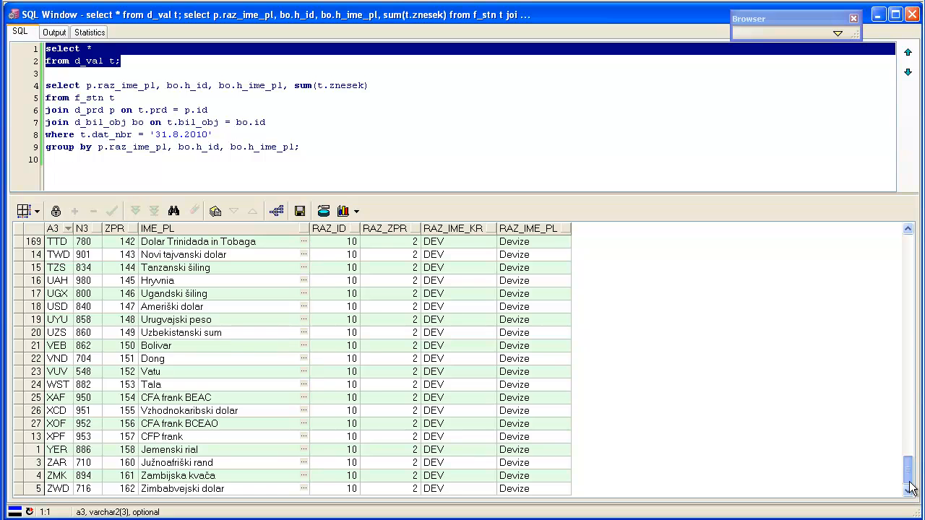
Remove the A3 sorting and browse back up the d_val rows to the EUR entry.
click(70, 232)
click(70, 232)
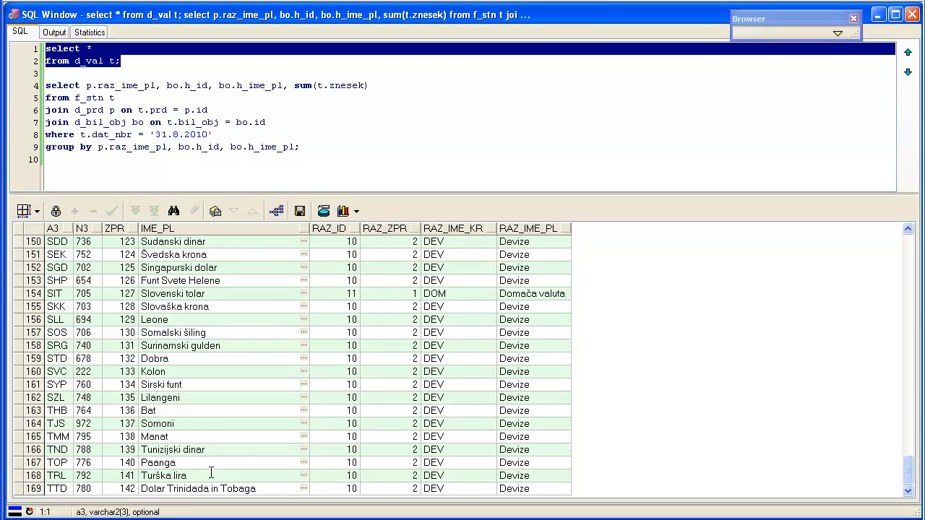
click(193, 382)
scroll(195, 365, up, 8)
scroll(196, 365, up, 19)
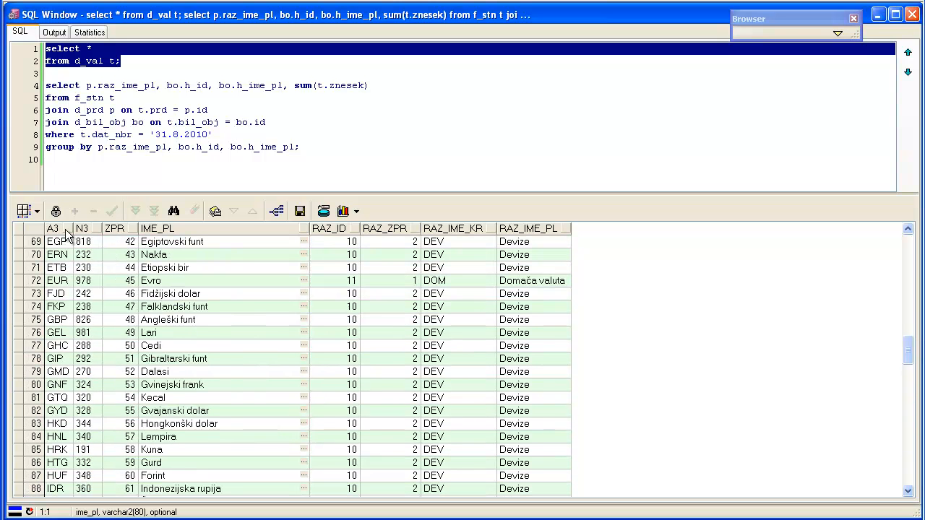
Highlight the A3, N3, ZPR and IME_PL columns in turn, and the four RAZ columns together, to review the currency hierarchy.
click(55, 224)
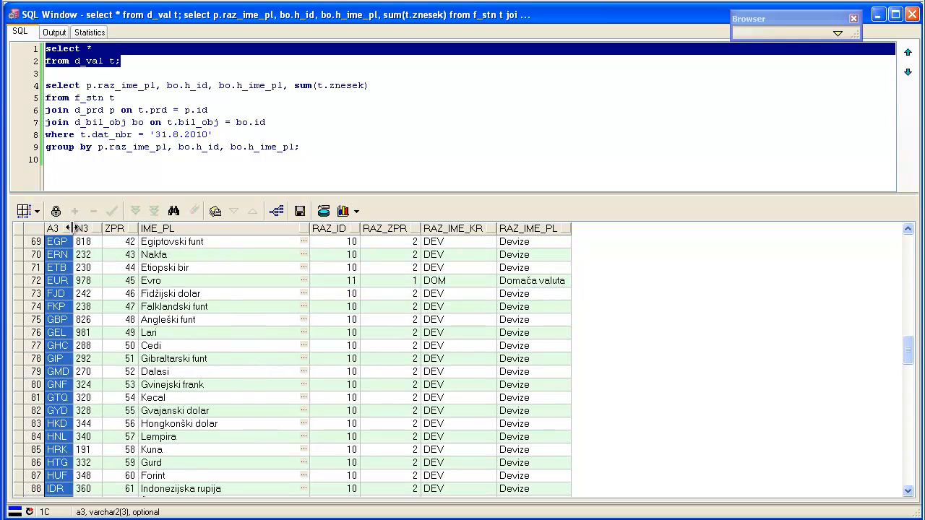
click(82, 228)
click(116, 228)
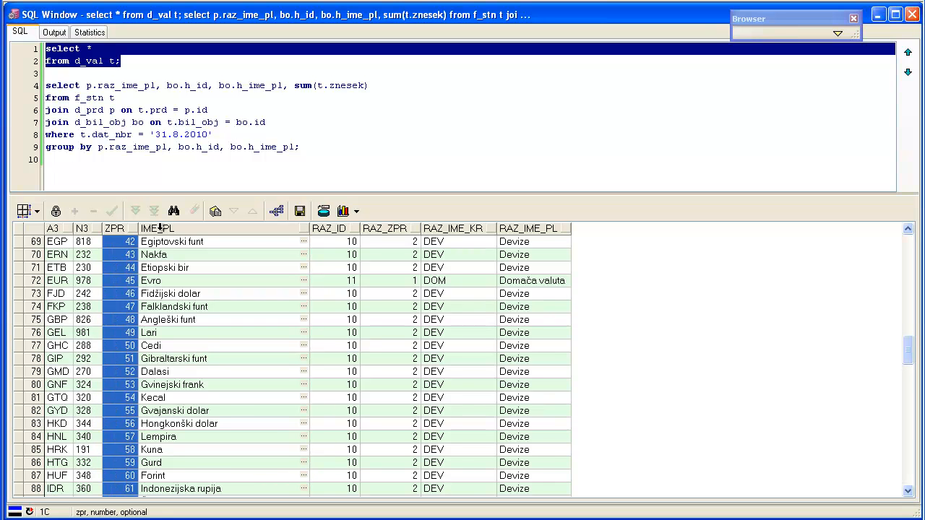
click(165, 229)
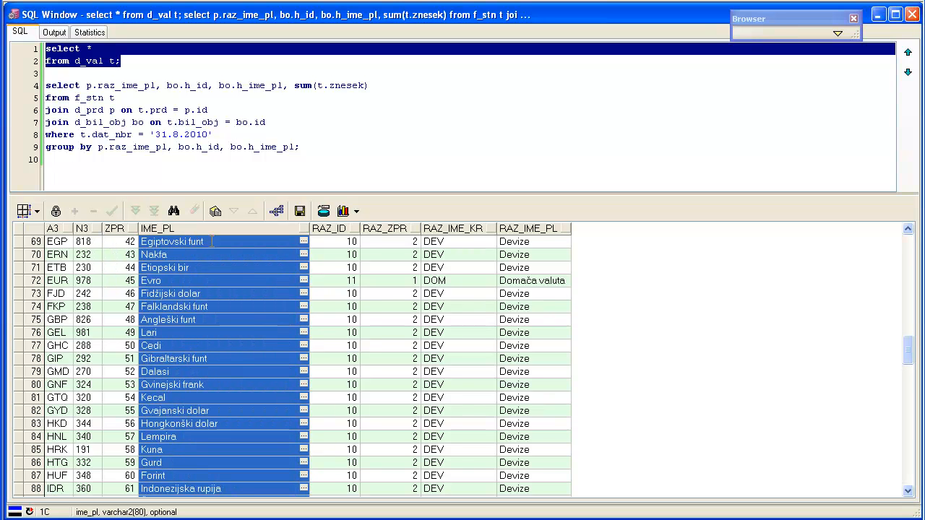
click(324, 228)
drag(324, 228, 508, 229)
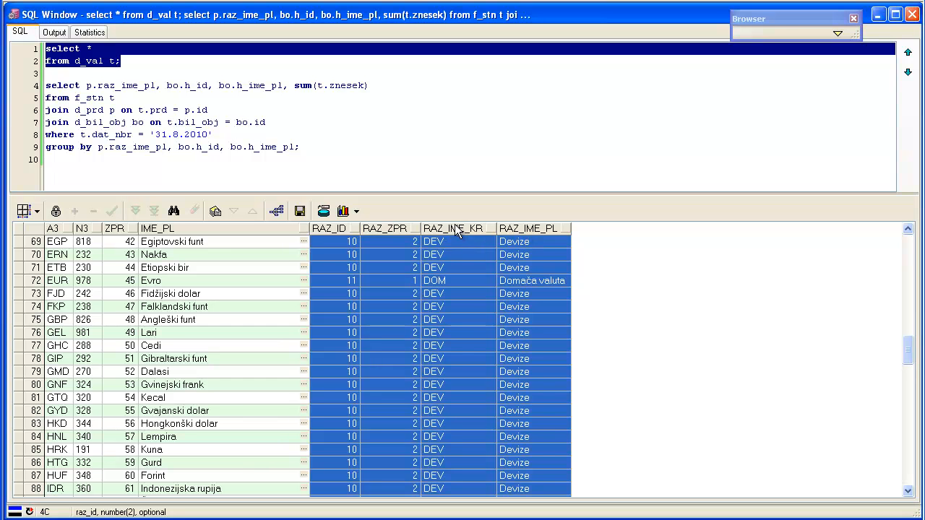
click(522, 253)
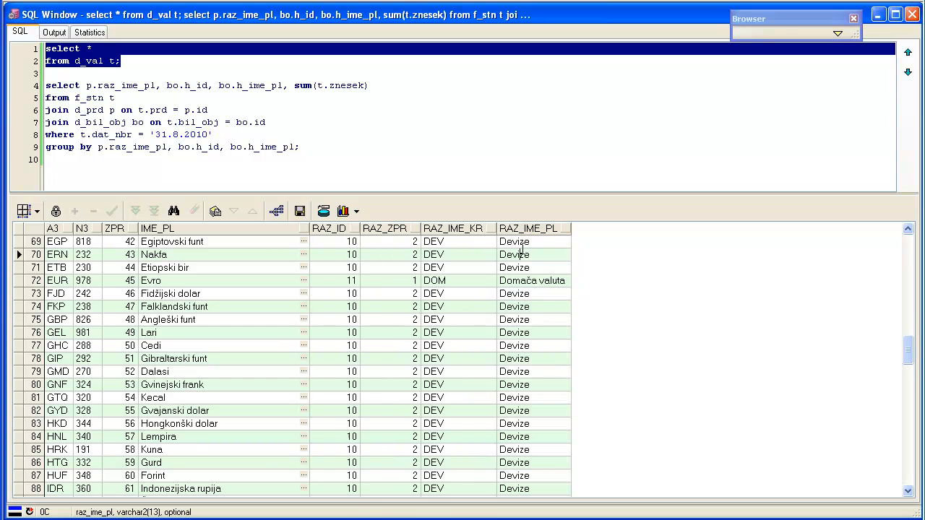
Change the first query to select distinct t.raz_ime_pl from d_val, run only that query, and select the Domača valuta row.
click(100, 48)
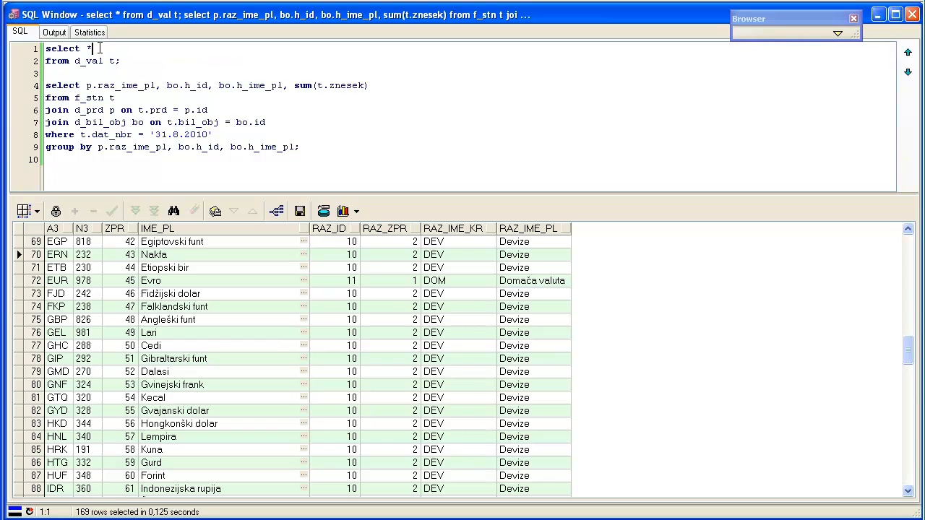
key(BackSpace)
text(distin)
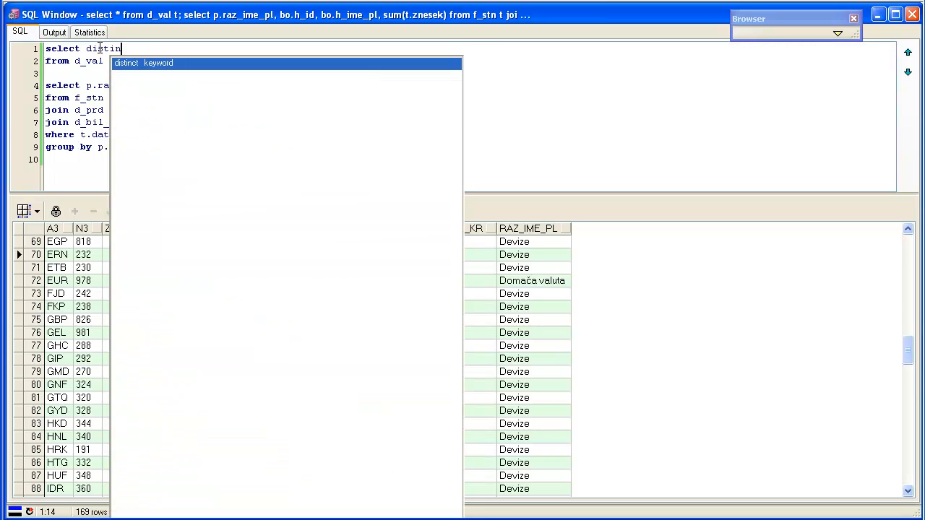
text(ct t.ra)
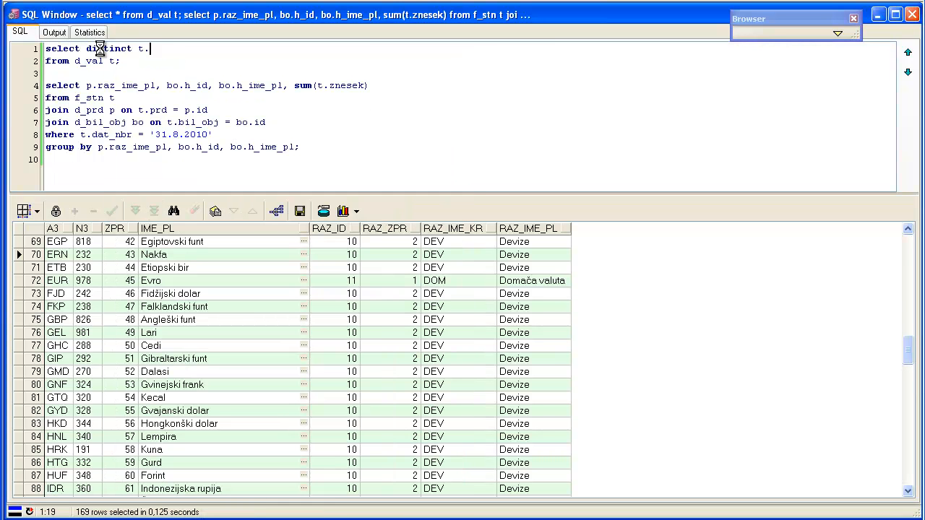
key(Down)
key(Down)
key(Down)
key(Return)
key(F8)
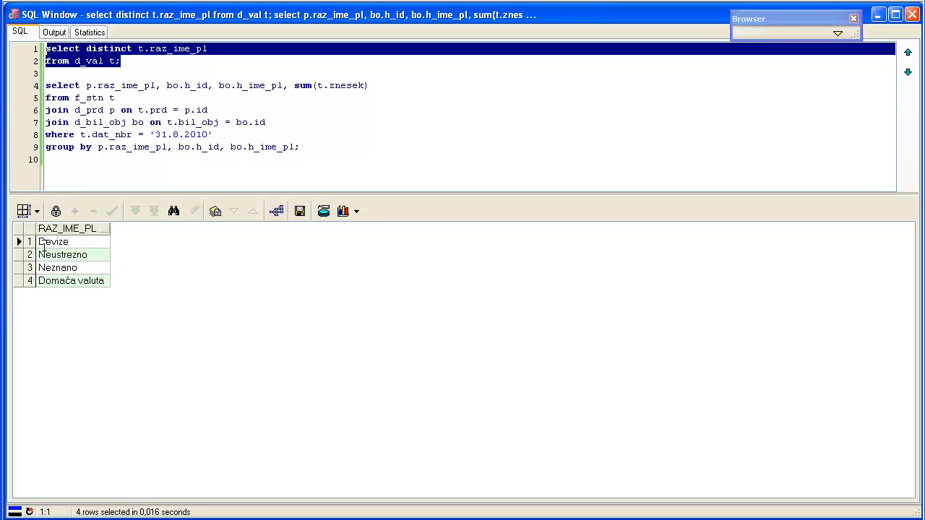
click(19, 281)
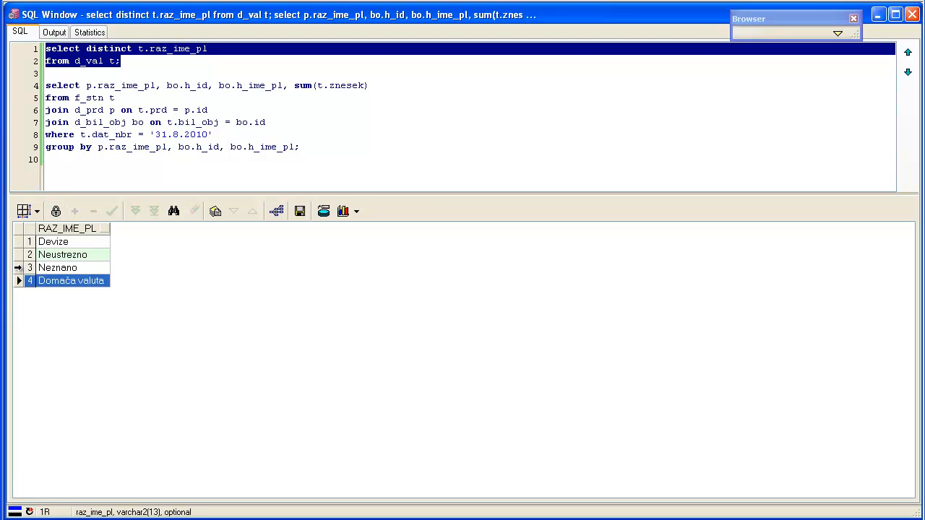
Remove distinct from the first d_val query and add count(*) after t.raz_ime_pl in its select list.
click(14, 242)
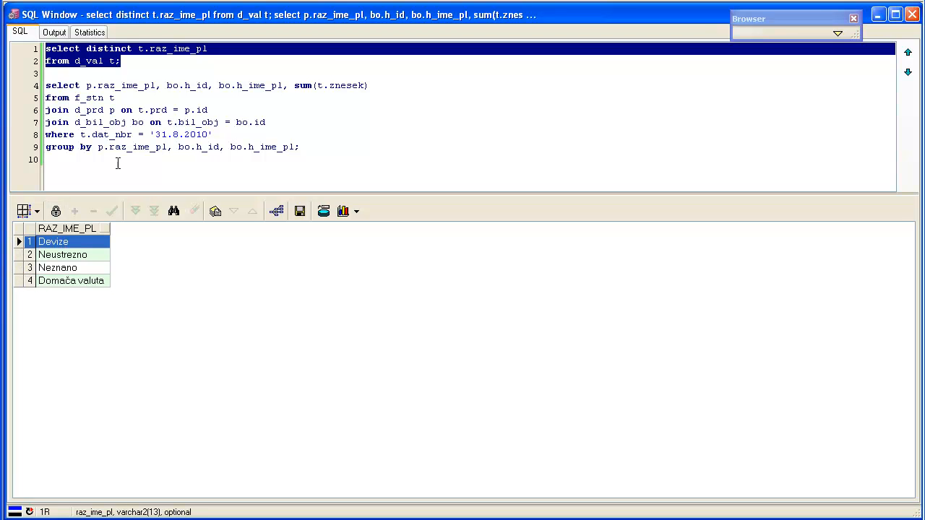
click(232, 55)
click(253, 48)
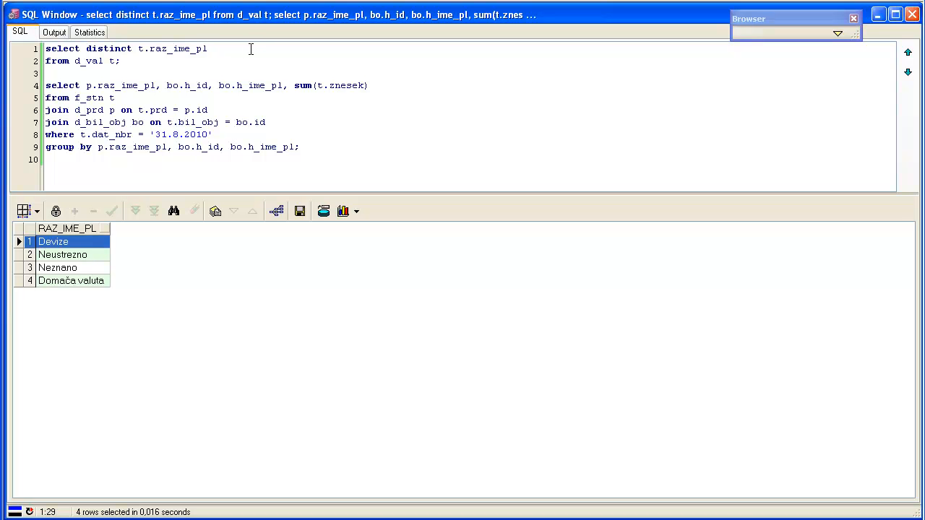
key(Home)
key(ctrl+Right)
key(ctrl+shift+Right)
key(Delete)
key(End)
text(, cout)
key(BackSpace)
text(nt(*))
Add group by t.raz_ime_pl to the first d_val query and run only that query.
key(Down)
key(Left)
key(Return)
text(group)
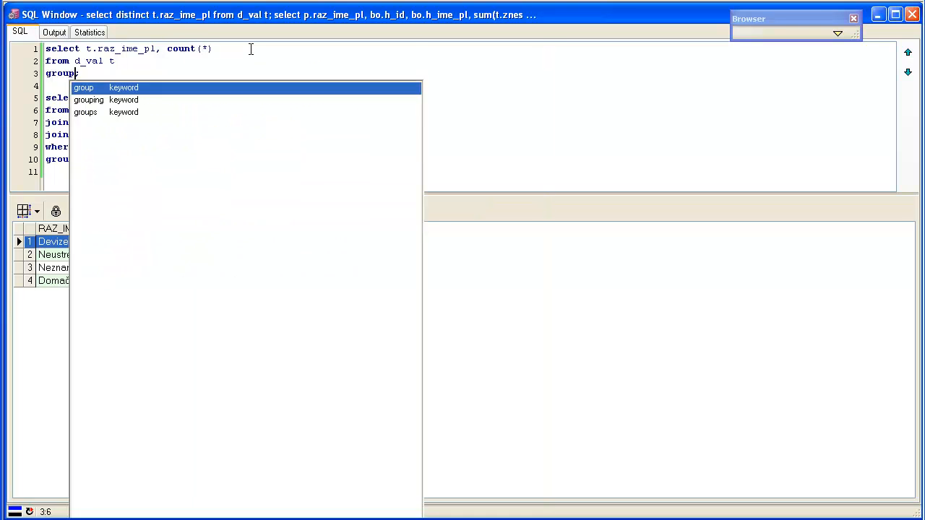
text( by t.ra)
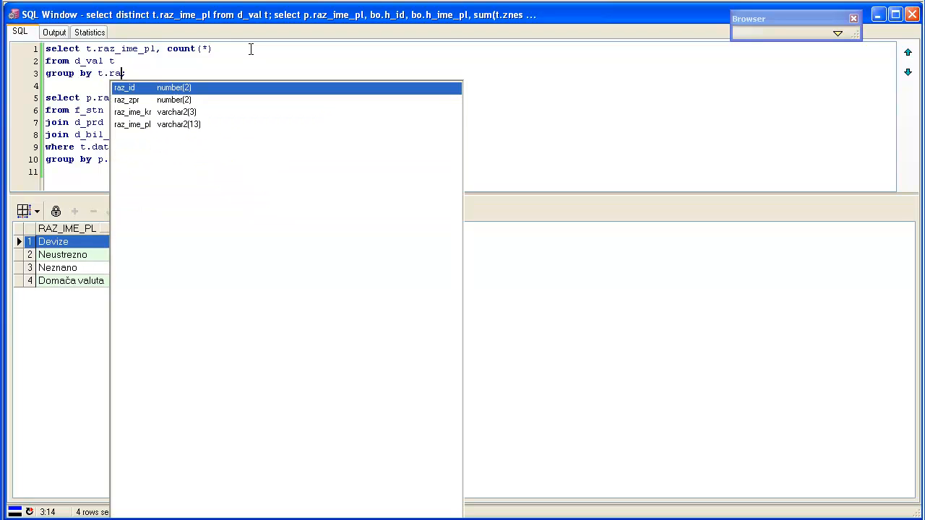
key(Down)
key(Down)
key(Down)
key(Return)
text(;)
key(F8)
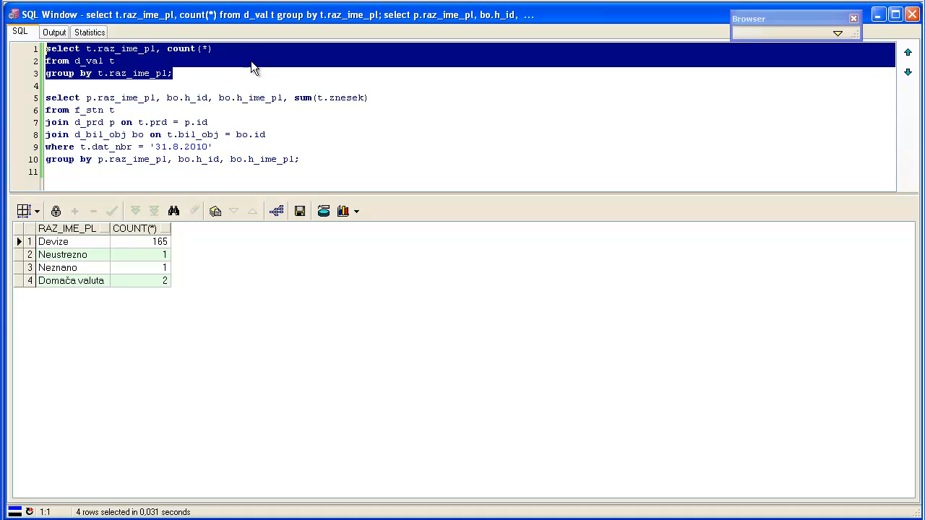
Highlight the Domača valuta, Devize, Neustrezno and Neznano rows in turn to review the number of currencies per group.
click(16, 282)
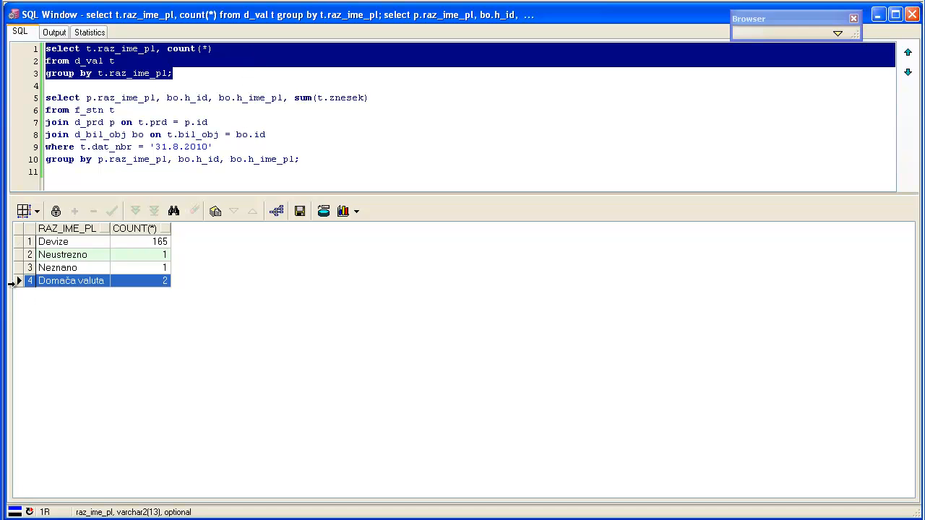
click(16, 242)
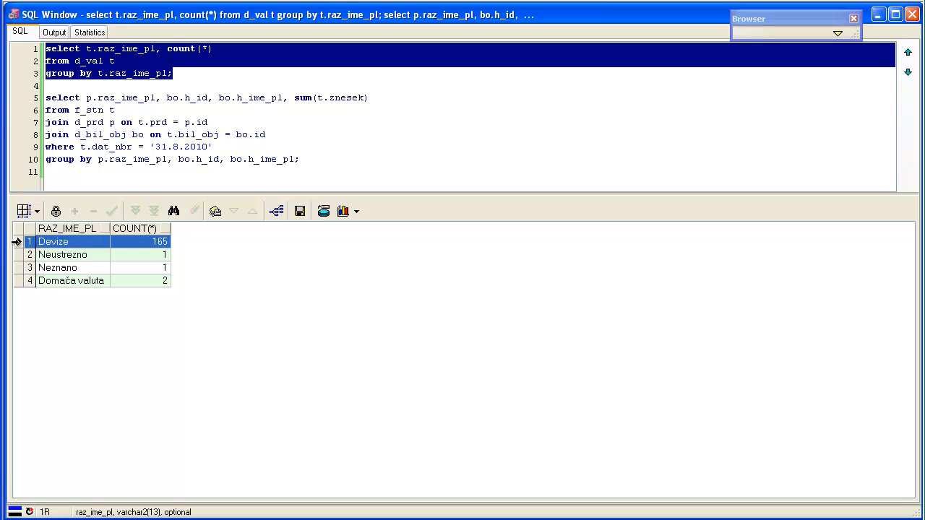
drag(16, 255, 16, 267)
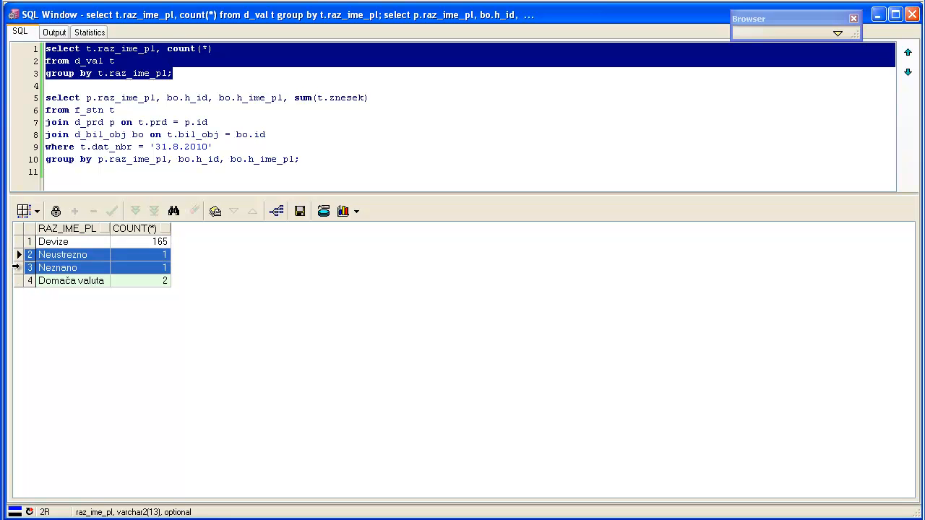
click(16, 254)
click(16, 268)
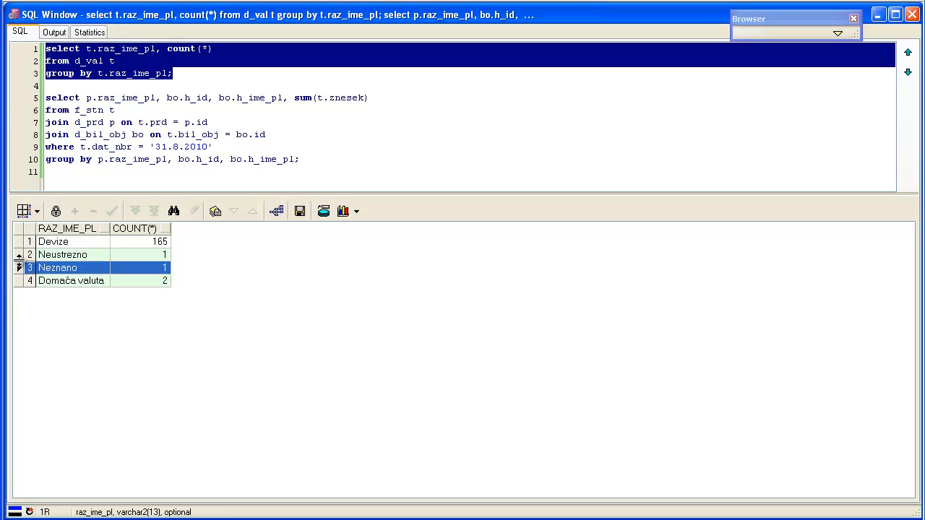
click(16, 254)
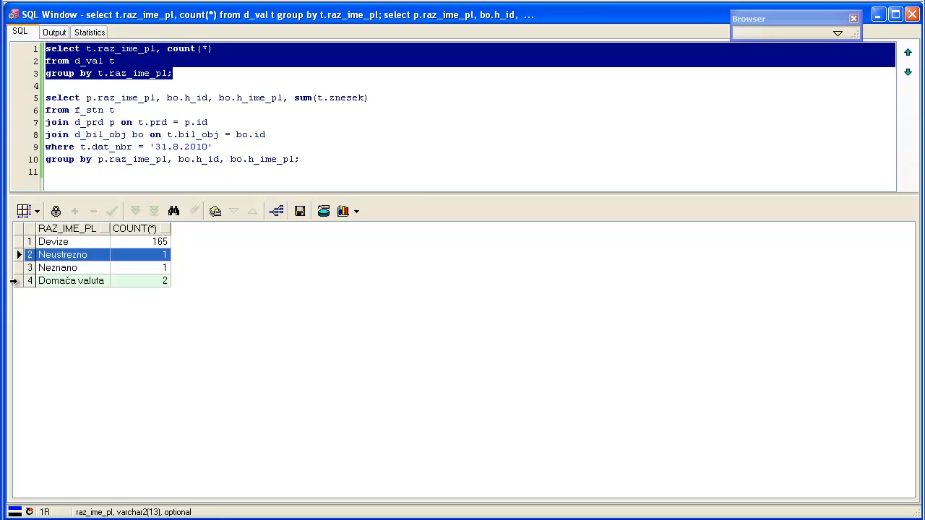
click(15, 281)
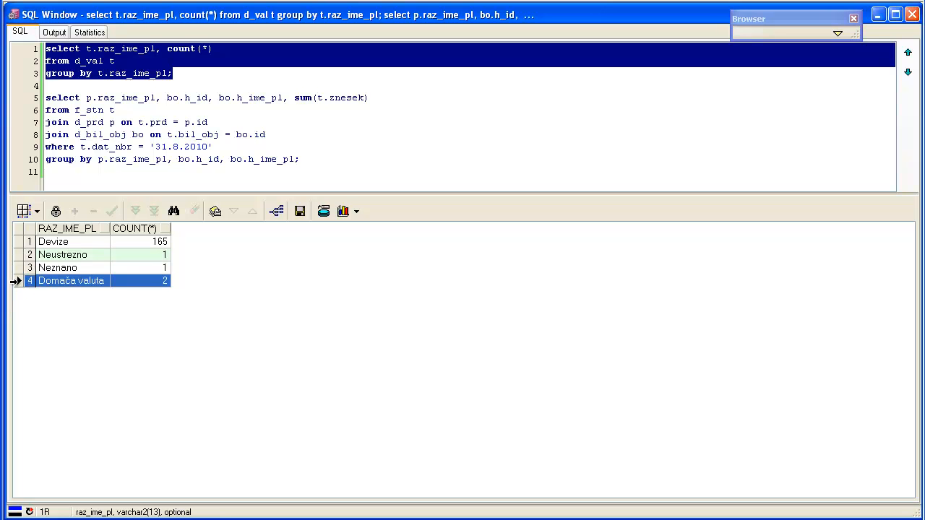
Start a second query below the first one with select * from d_val t.
click(175, 73)
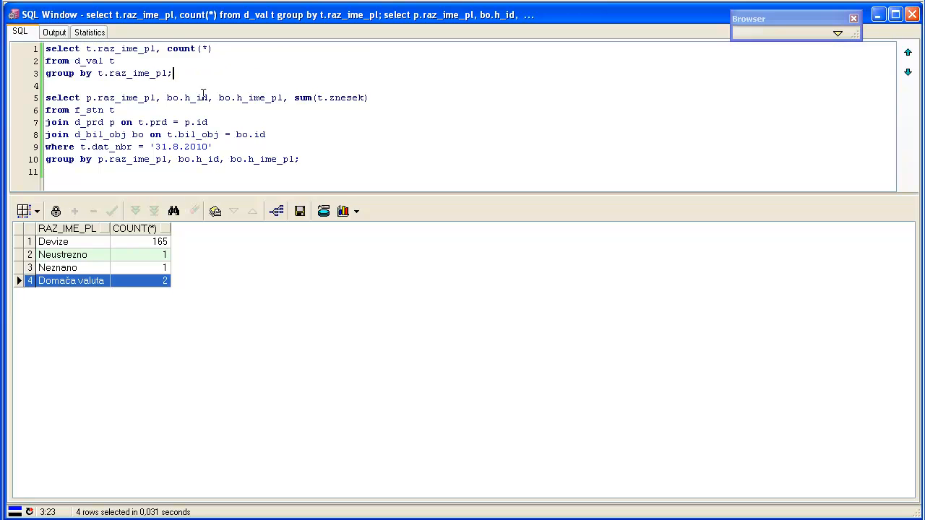
key(Return)
key(Return)
text(sele)
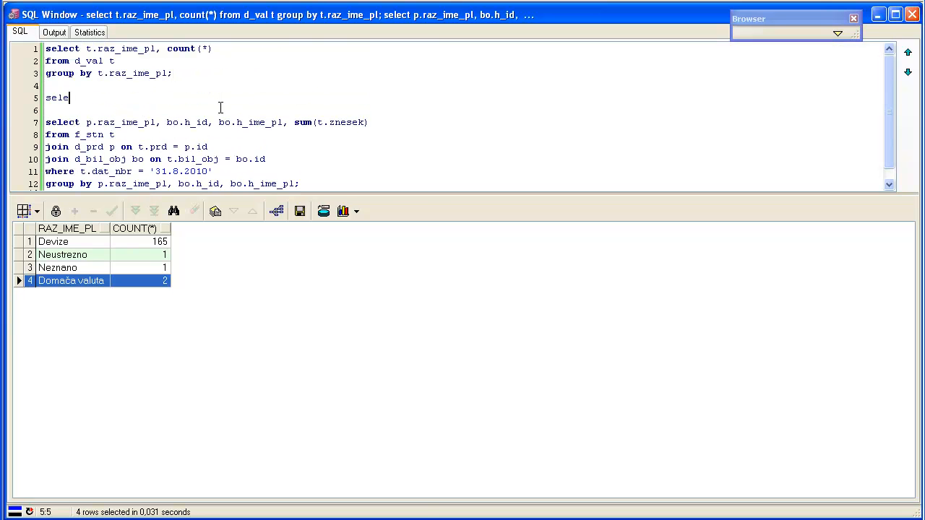
text(ct *)
key(Return)
text(fro)
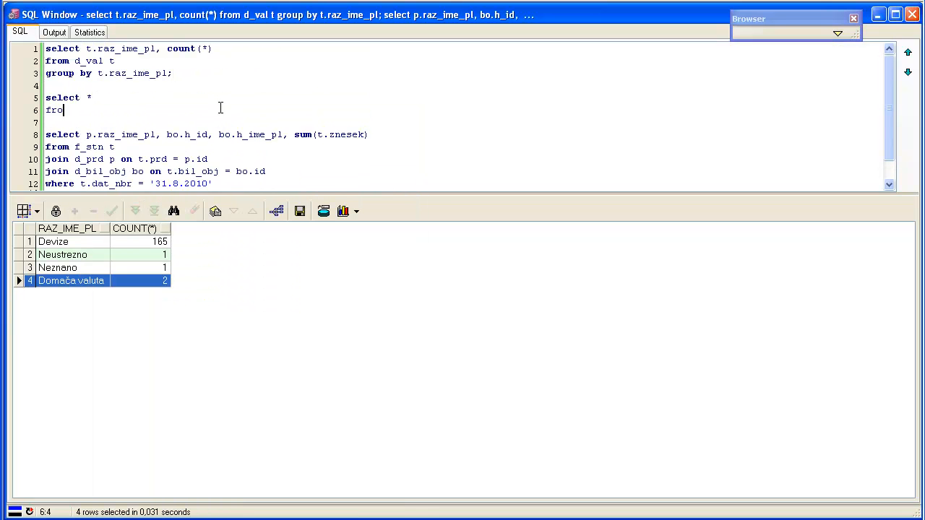
text(m d_val t)
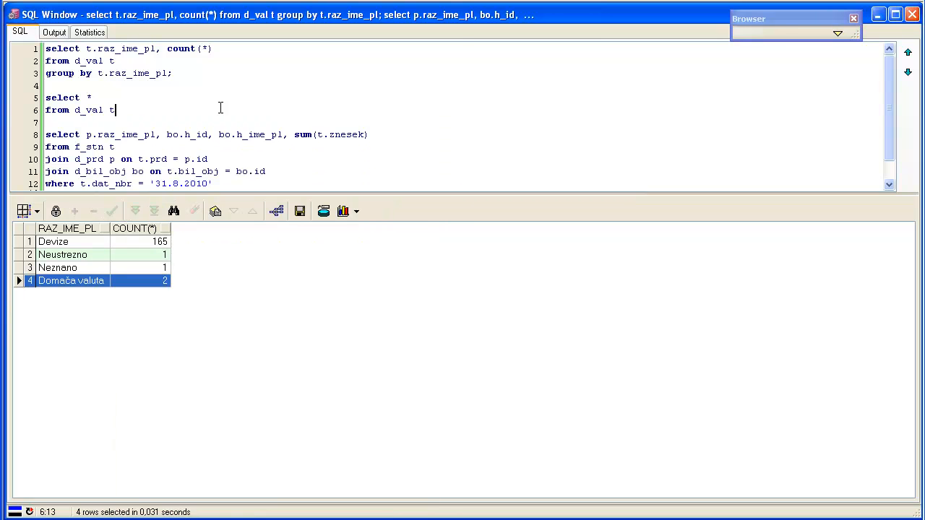
Filter the second query with where t.ime_pl = 'Domača valuta' and run only that query.
key(Return)
text(where t.im)
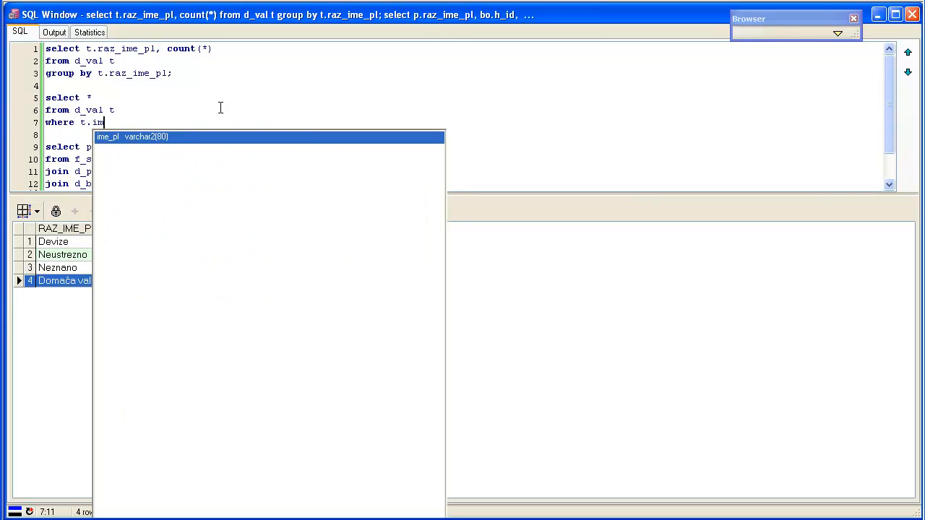
key(Return)
text(= )
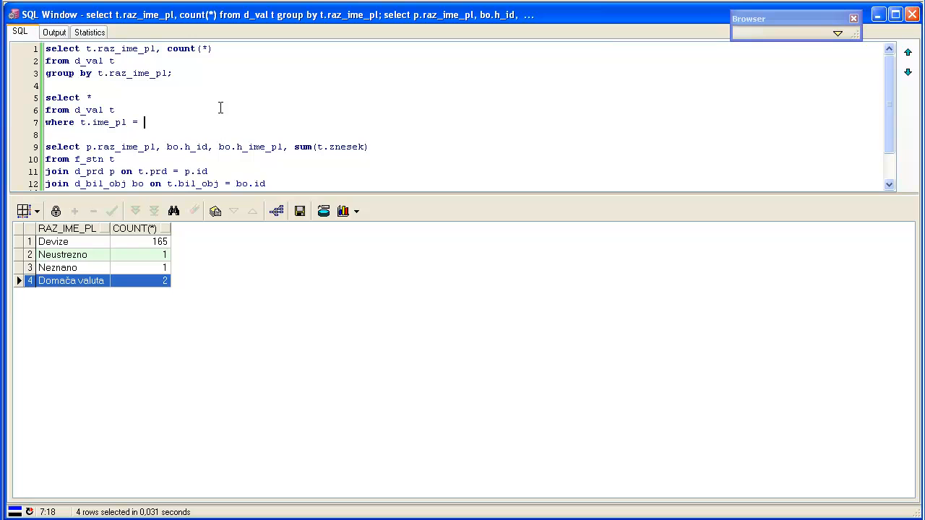
text('Domača valuta';)
key(shift+Up)
key(shift+Up)
key(shift+Home)
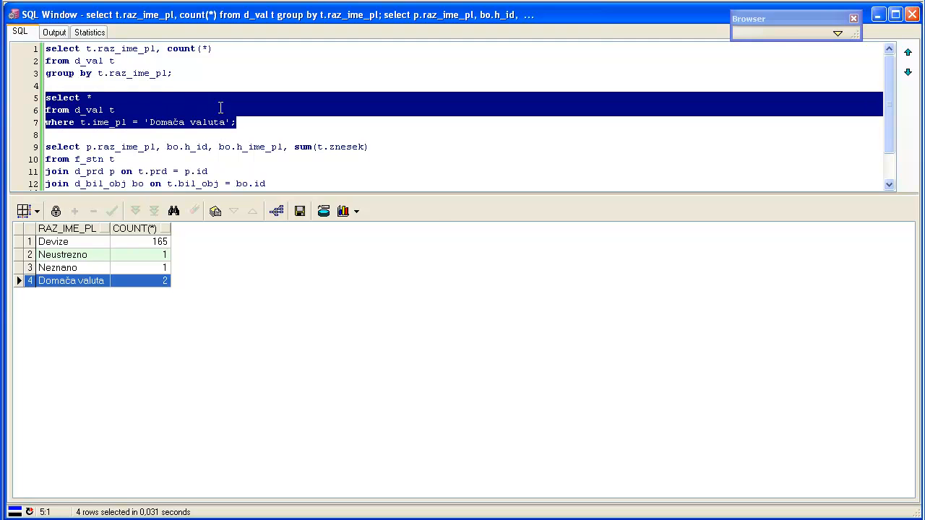
key(F8)
Rerun only the first query to check the RAZ_IME_PL group names.
key(Up)
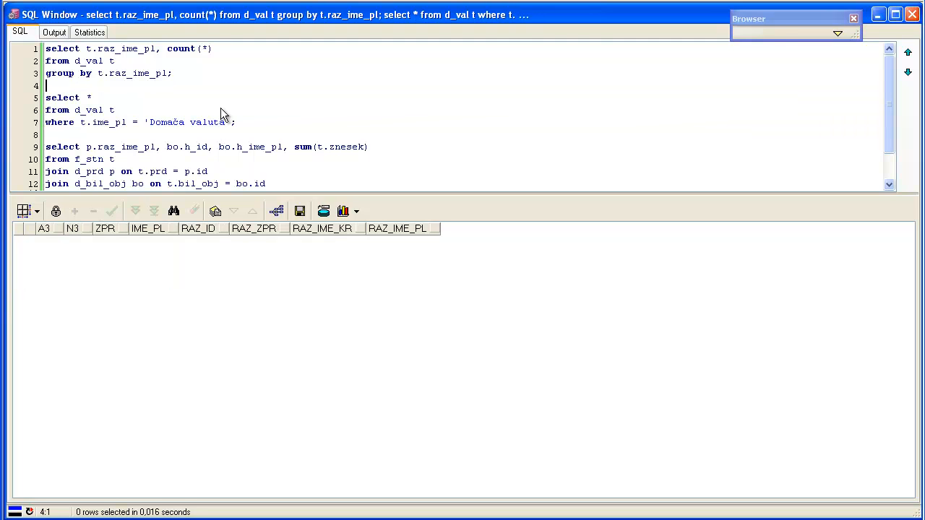
key(shift+Up)
key(shift+Up)
key(shift+Up)
key(F8)
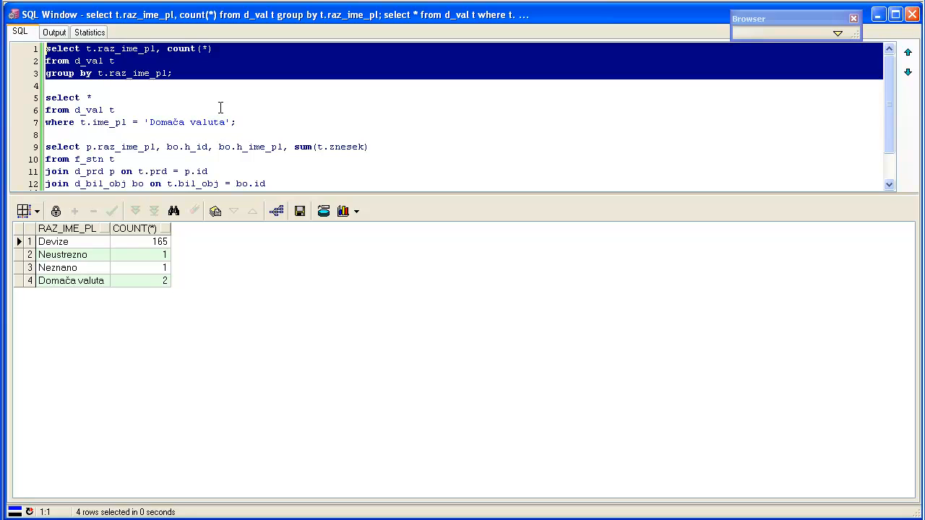
Replace the ime_pl column with raz_ime_pl in the second query's where clause.
click(92, 122)
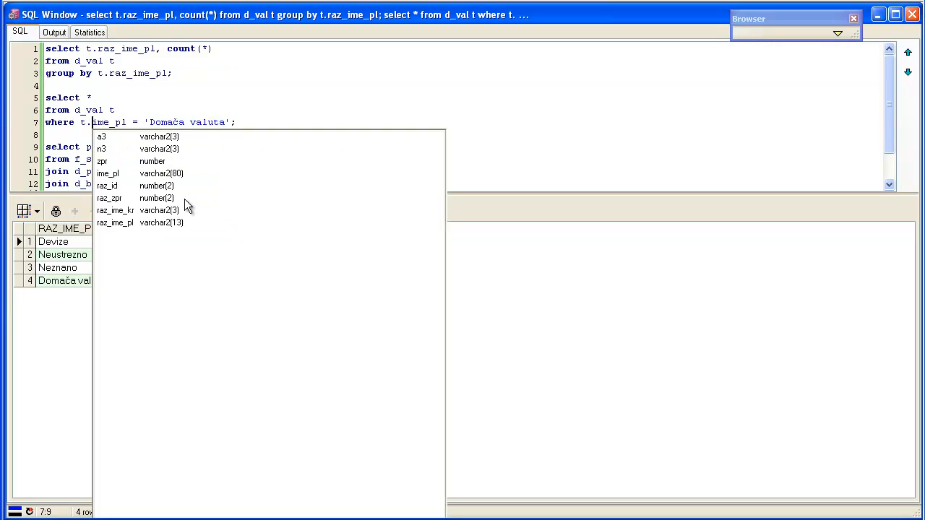
text(r)
key(Down)
key(Down)
key(Down)
key(Return)
key(shift+Right)
key(shift+Right)
key(shift+Right)
key(shift+Right)
key(shift+Right)
key(shift+Right)
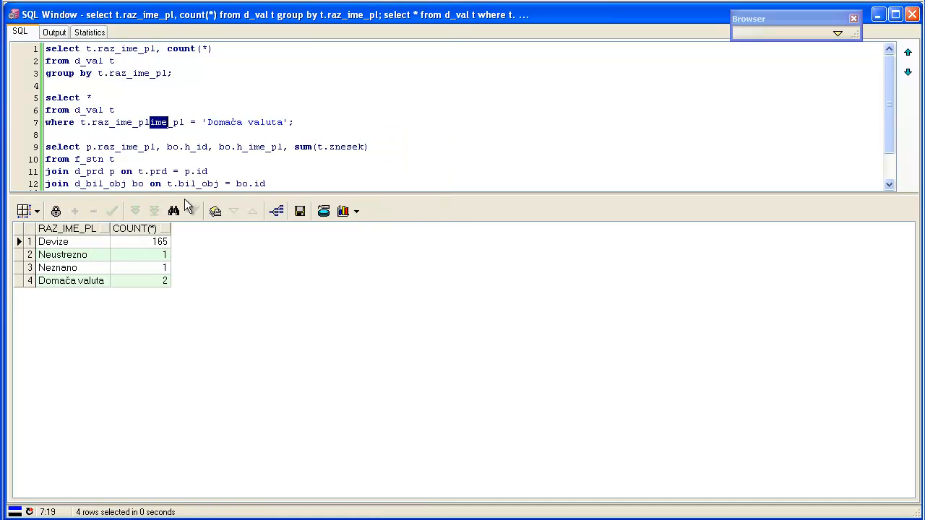
key(Delete)
Run only the query on d_val filtered by raz_ime_pl 'Domača valuta'.
key(End)
key(shift+Up)
key(shift+Home)
key(shift+Up)
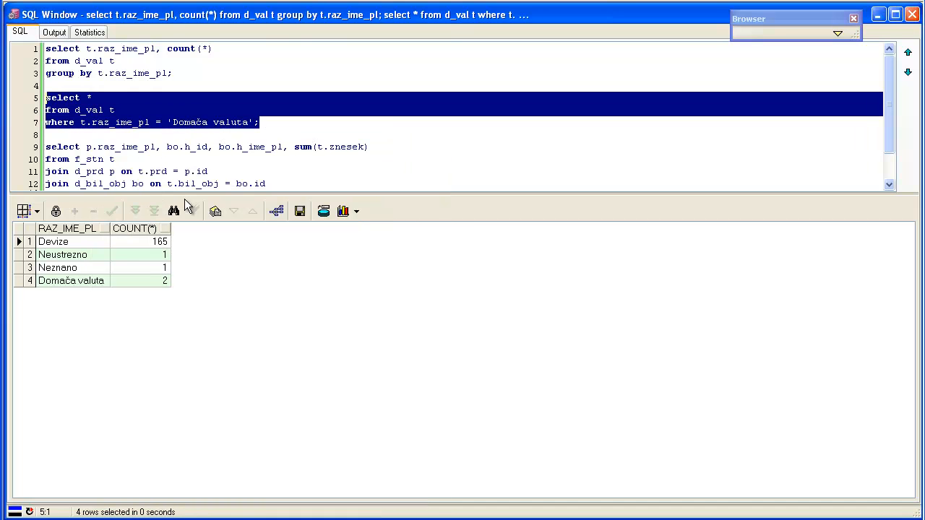
key(F8)
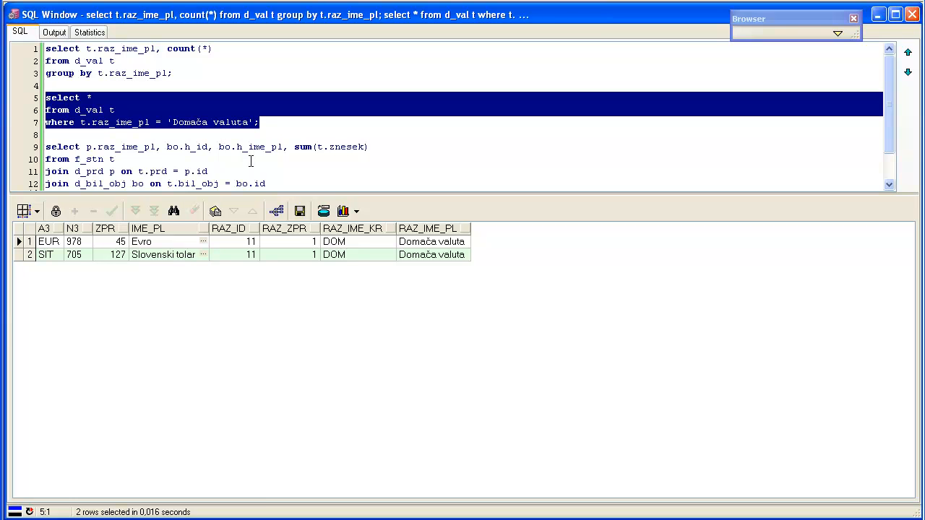
Delete the select * query on d_val together with its leftover blank lines.
key(Delete)
key(Delete)
key(Down)
key(ctrl+Right)
key(Right)
key(Right)
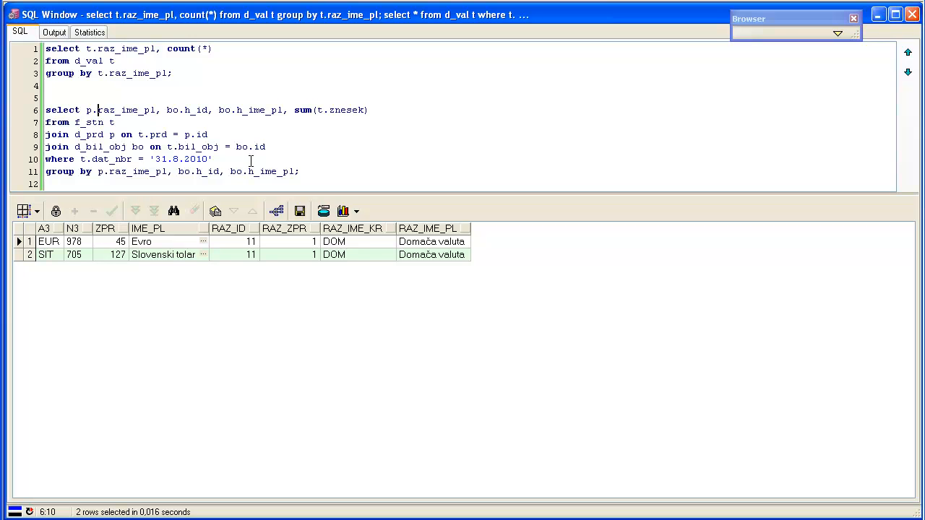
key(Delete)
Remove bo.h_id and bo.h_ime_pl from the select list of the f_stn query.
key(ctrl+Right)
key(ctrl+Right)
key(ctrl+Right)
key(ctrl+shift+Right)
key(ctrl+shift+Right)
key(ctrl+shift+Right)
key(ctrl+shift+Right)
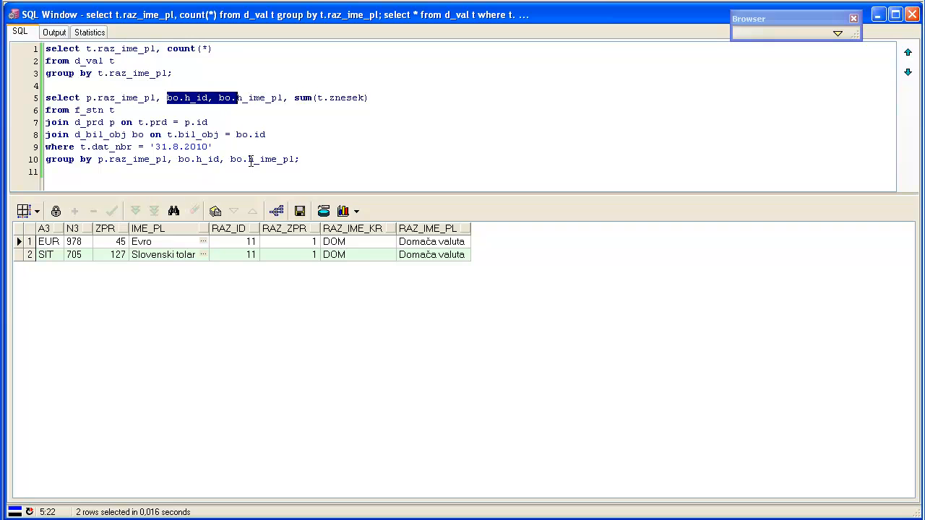
key(Delete)
Insert p.bil_stran_ime_pl with the alias ap before p.raz_ime_pl in the f_stn query's select list.
key(Left)
key(Left)
key(Left)
key(Left)
key(Left)
key(Left)
key(Left)
key(Left)
key(Left)
key(Left)
key(Left)
key(Left)
key(Left)
key(Left)
text(p.bi)
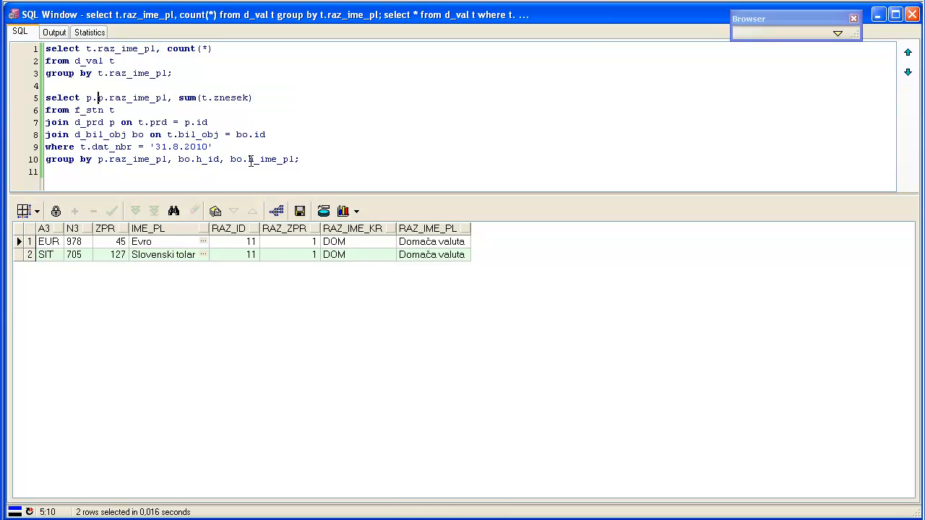
key(Down)
key(Down)
key(Down)
key(Return)
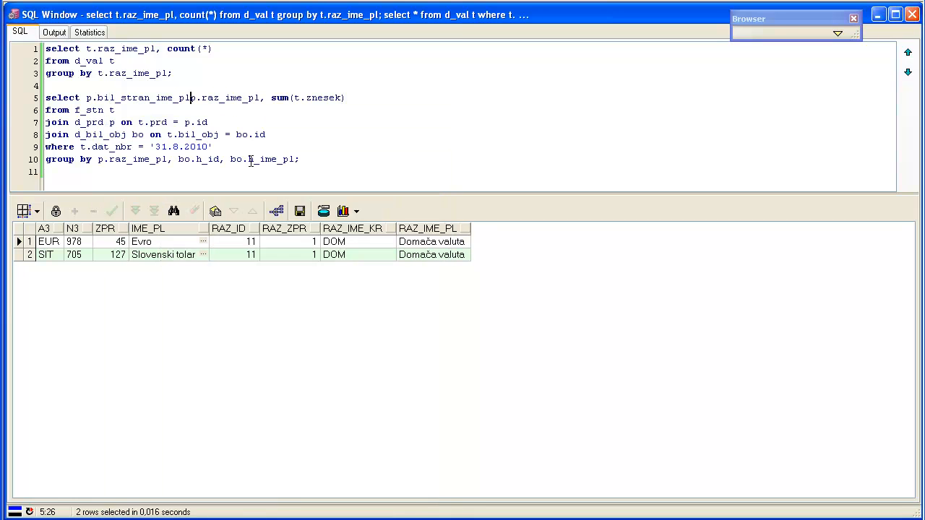
text(ap,)
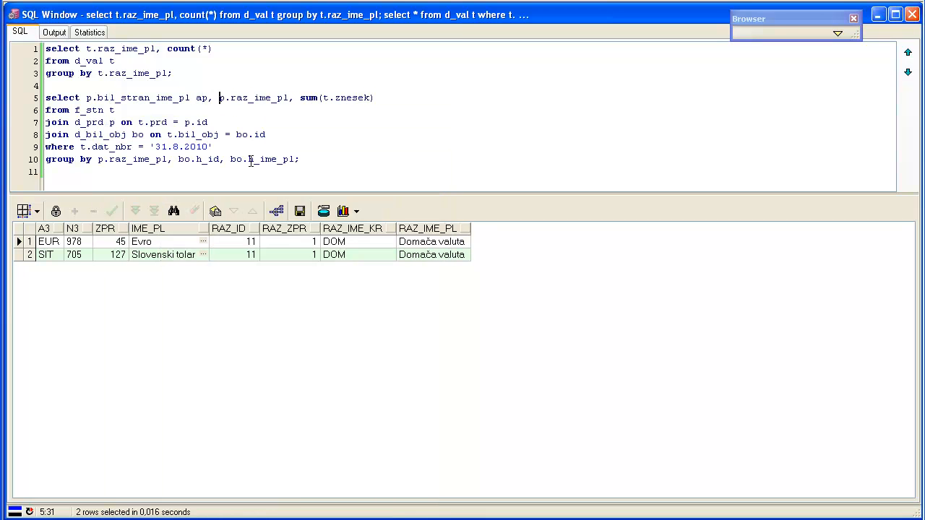
Insert p.bil_stran_ime_kr ap before p.raz_ime_pl in the group by clause of the f_stn query.
key(Down)
key(Down)
key(Down)
key(Down)
key(Down)
key(ctrl+Left)
key(ctrl+Left)
key(ctrl+Left)
key(ctrl+Left)
text(p.bi)
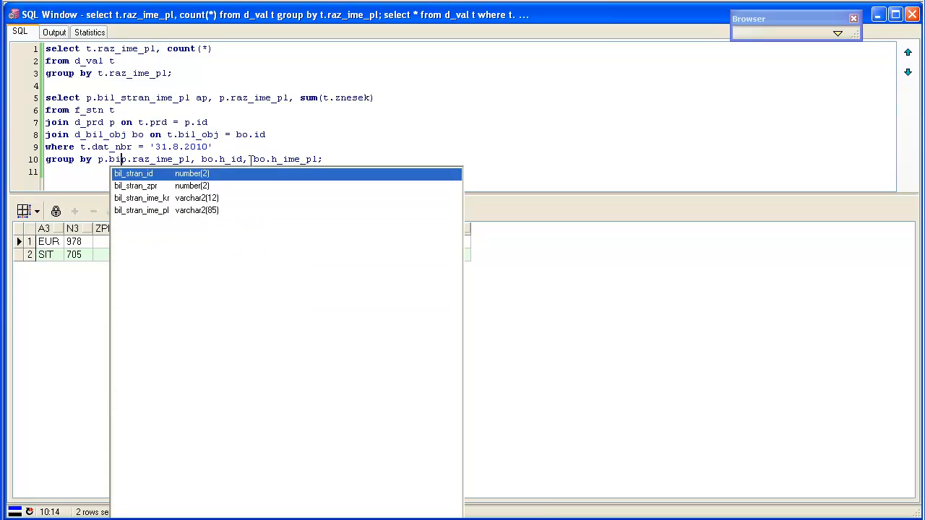
key(Down)
key(Down)
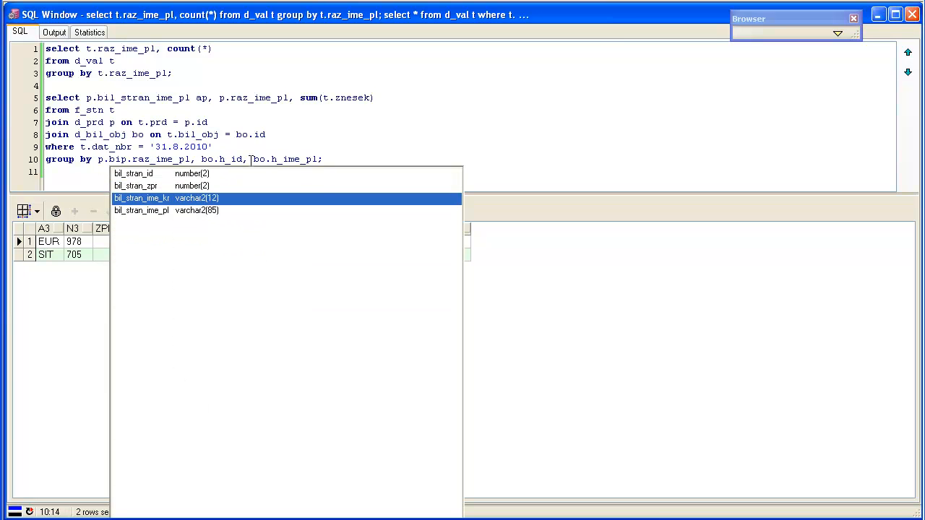
key(Return)
text(ap)
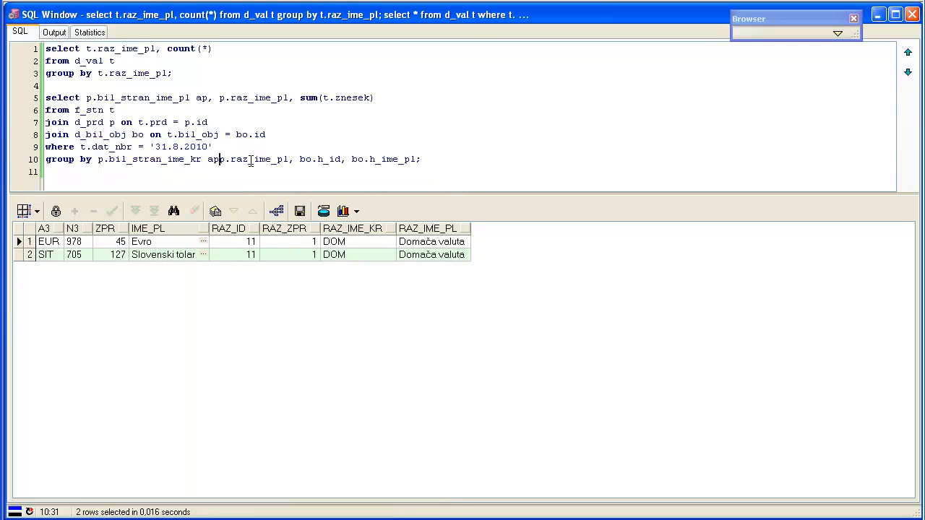
text(,)
key(Up)
key(Up)
key(Up)
key(Up)
key(Up)
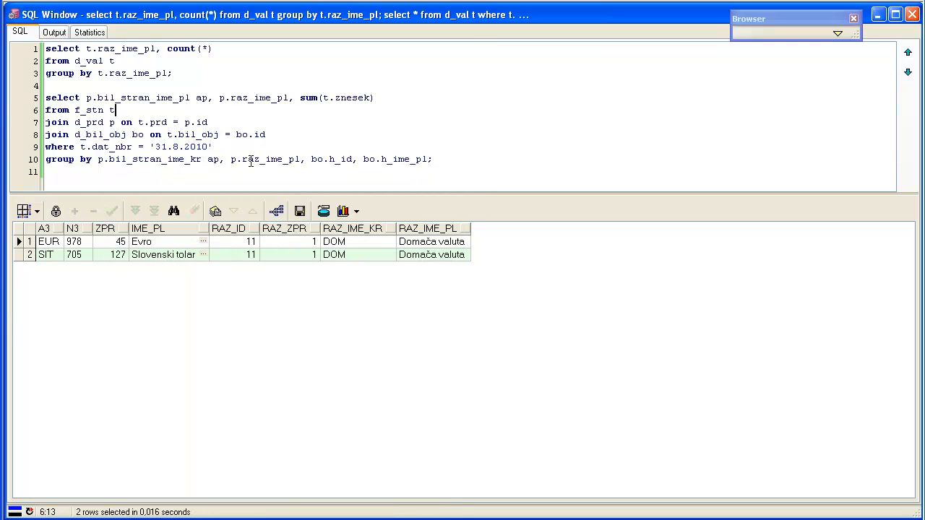
Change p.bil_stran_ime_pl to p.bil_stran_ime_kr in the select list of the f_stn query.
key(Left)
key(Left)
key(Left)
key(Left)
key(Left)
key(Left)
key(Left)
key(shift+Left)
key(shift+Left)
text(kr)
Delete the join line for d_bil_obj bo from the f_stn query.
key(Home)
key(shift+Down)
key(shift+Down)
key(shift+Down)
key(shift+Down)
key(shift+Down)
key(shift+Down)
key(Up)
key(Up)
key(shift+Down)
key(Delete)
Remove bo.h_id and bo.h_ime_pl from the group by clause of the f_stn query.
key(Down)
key(ctrl+Right)
key(ctrl+Right)
key(ctrl+Right)
key(ctrl+Right)
key(ctrl+Right)
key(Left)
key(Left)
key(Left)
key(Right)
key(shift+End)
key(shift+Left)
key(Delete)
Try to run the f_stn query with the alias ap still in its group by clause.
key(End)
key(shift+Up)
key(shift+Up)
key(shift+Up)
key(shift+Up)
key(shift+Home)
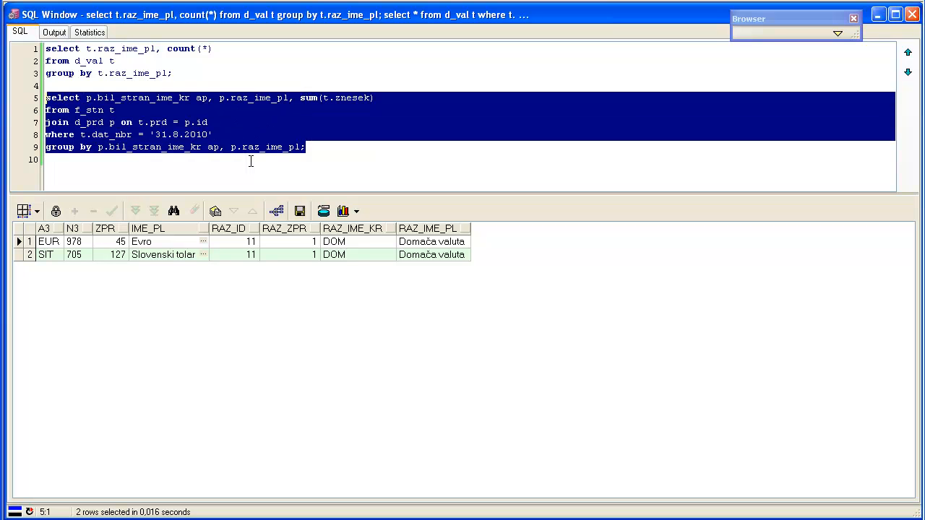
key(F8)
key(Return)
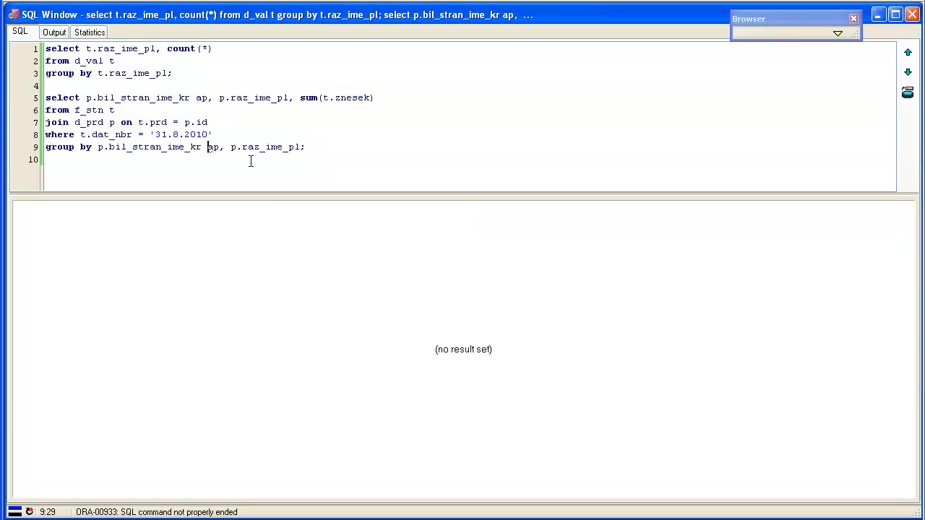
key(Delete)
key(Delete)
key(Delete)
key(End)
key(shift+Up)
key(shift+Up)
key(shift+Up)
key(shift+Up)
key(shift+Home)
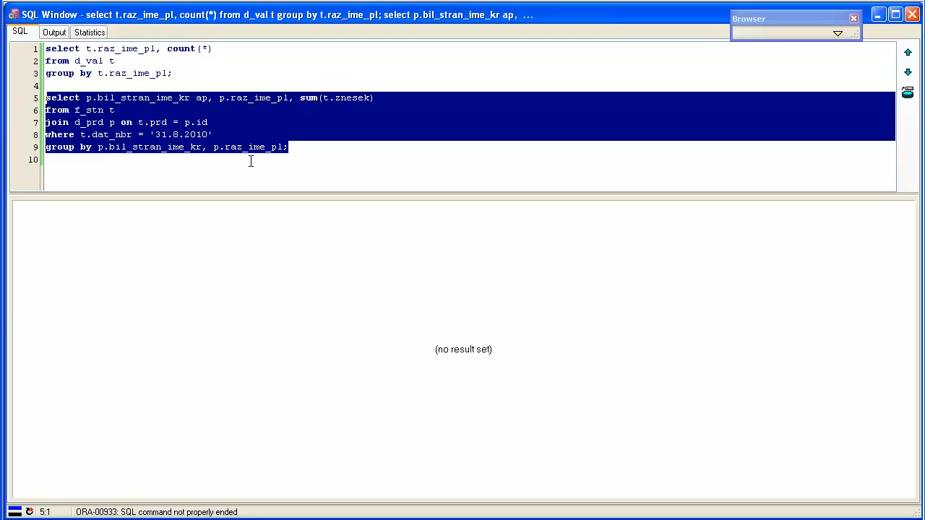
key(Down)
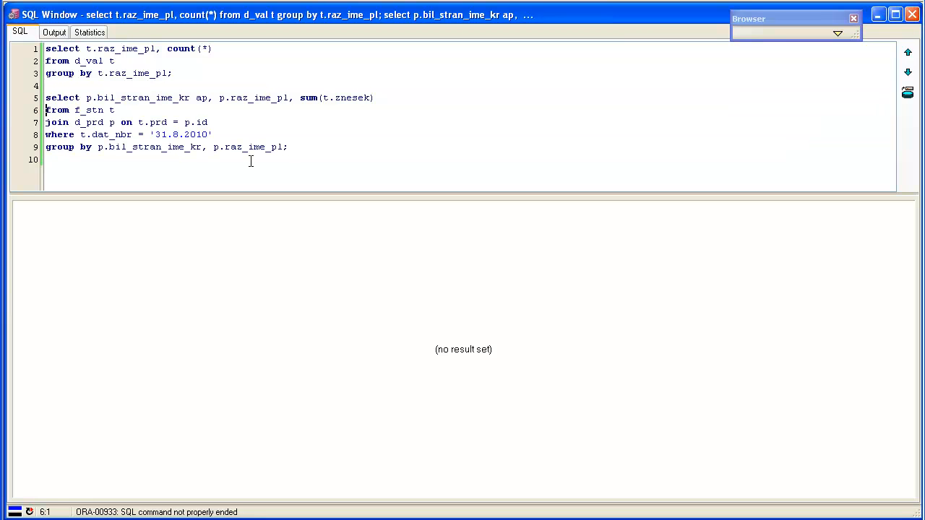
key(ctrl+z)
key(ctrl+z)
key(ctrl+z)
Copy the columns p.bil_stran_ime_kr ap, p.raz_ime_pl from the select list of the f_stn query.
key(Up)
key(Up)
key(Up)
key(Up)
key(Home)
key(ctrl+Right)
key(ctrl+Right)
key(ctrl+Right)
key(ctrl+Right)
key(ctrl+Right)
key(ctrl+Right)
key(ctrl+Right)
key(ctrl+Right)
key(ctrl+Left)
key(ctrl+Left)
key(shift+End)
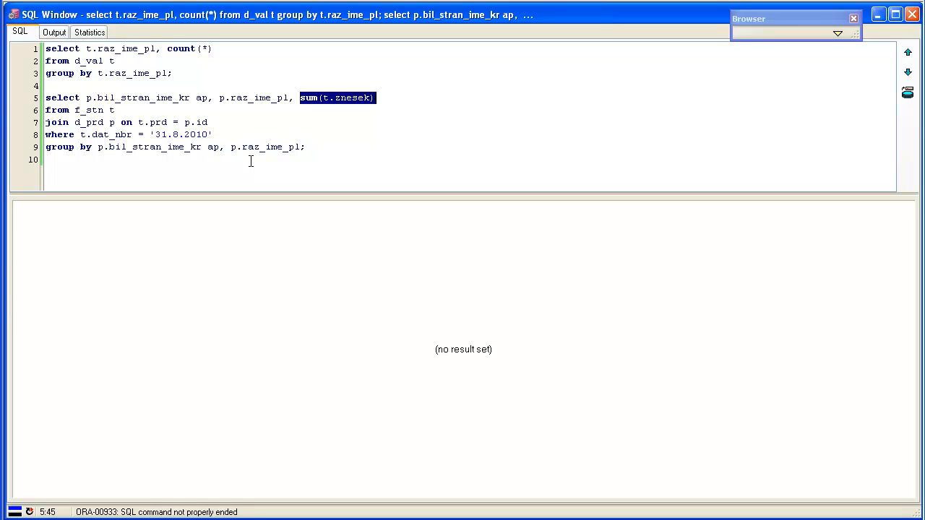
key(Home)
key(ctrl+Right)
key(ctrl+shift+Right)
key(ctrl+shift+Right)
key(ctrl+shift+Right)
key(ctrl+shift+Right)
key(ctrl+shift+Right)
key(ctrl+shift+Right)
key(ctrl+shift+Right)
key(shift+Left)
key(shift+Left)
key(ctrl+c)
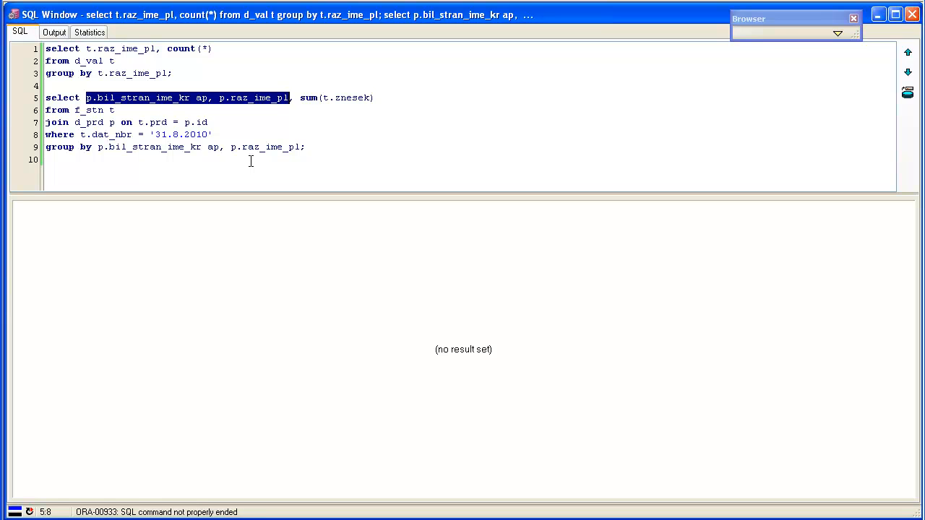
Replace the column list of the group by clause with the copied p.bil_stran_ime_kr ap, p.raz_ime_pl.
key(Down)
key(Down)
key(Down)
key(Down)
key(Home)
key(ctrl+Right)
key(ctrl+Right)
key(shift+End)
key(ctrl+v)
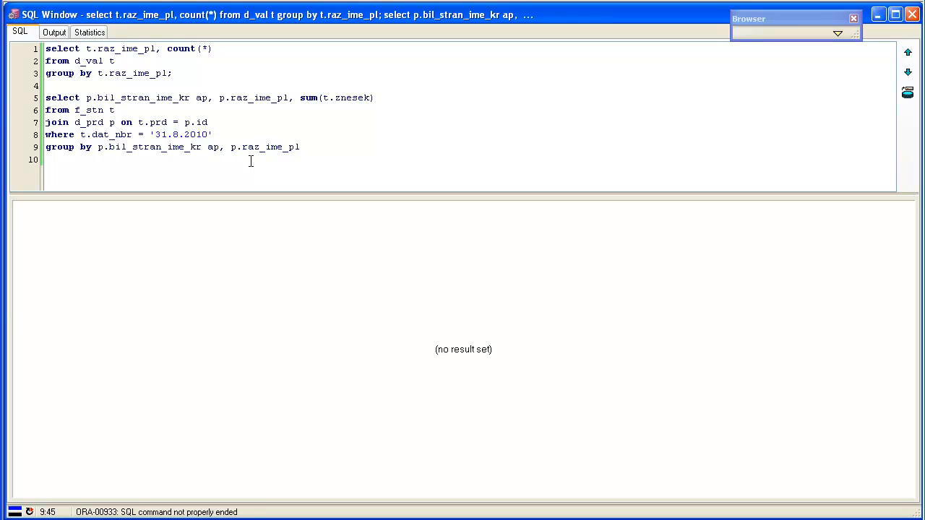
Remove the alias ap after p.bil_stran_ime_kr in the group by clause and end the f_stn query with a semicolon.
key(Left)
key(Left)
key(Left)
key(Left)
key(Left)
key(Left)
key(Left)
key(Left)
key(Left)
key(Left)
key(Left)
key(Left)
key(Left)
key(Left)
key(Left)
key(shift+Left)
key(shift+Left)
key(shift+Left)
key(Delete)
Run only the f_stn query that sums znesek by p.bil_stran_ime_kr and p.raz_ime_pl for 31.8.2010.
key(End)
key(shift+Up)
key(shift+Up)
key(shift+Up)
key(shift+Up)
key(shift+Home)
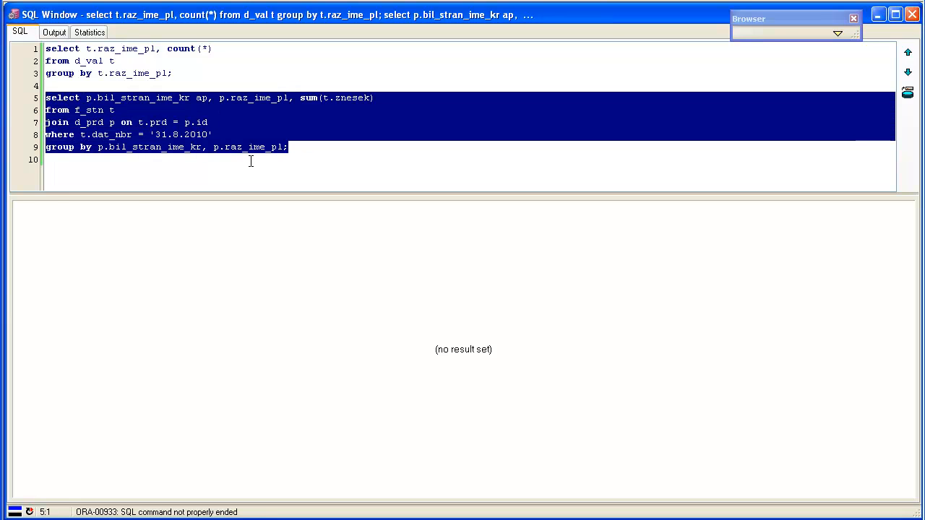
key(F8)
key(Down)
key(Down)
key(Down)
key(Down)
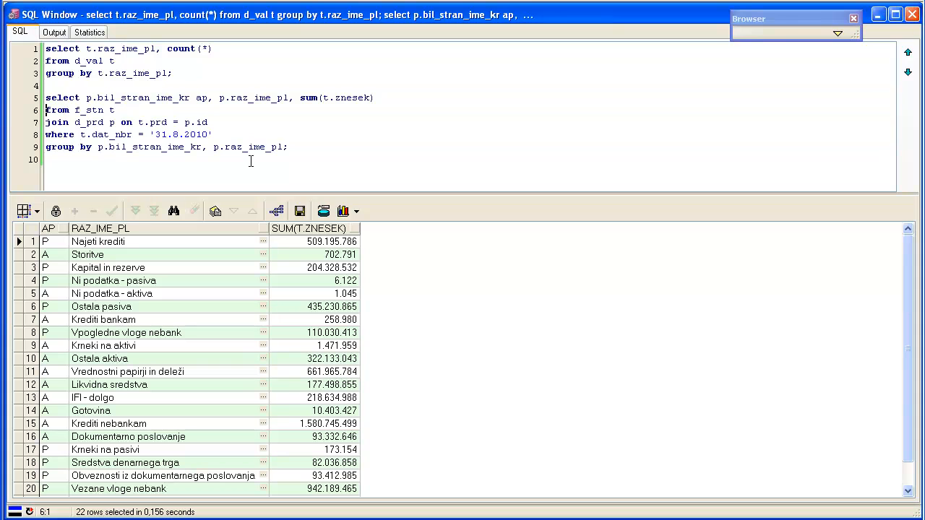
Append an order by clause to the f_stn query, sorting on p.bil_stran_ime_kr copied from the group by clause.
key(End)
key(Return)
text(order by)
key(Up)
key(shift+Right)
key(shift+Right)
key(shift+Right)
key(shift+Right)
key(shift+Right)
key(shift+Right)
key(shift+Right)
key(shift+Right)
key(shift+Right)
key(shift+Right)
key(shift+Right)
key(shift+Right)
key(shift+Right)
key(shift+Right)
key(shift+Right)
key(shift+Right)
key(shift+Right)
key(shift+Right)
key(ctrl+c)
key(Down)
key(ctrl+v)
Add p.raz_zpr as the second sort column of the f_stn query.
text(, p.r)
key(Down)
key(Return)
Copy the p.raz_zpr column from the order by clause to the end of the group by clause.
key(shift+Left)
key(shift+Left)
key(shift+Left)
key(shift+Left)
key(shift+Left)
key(shift+Left)
key(shift+Left)
key(shift+Left)
key(shift+Left)
key(shift+Left)
key(shift+Left)
key(ctrl+c)
key(Up)
key(End)
key(ctrl+v)
Run only the f_stn query sorted by p.bil_stran_ime_kr and p.raz_zpr, and look through its result rows.
key(Down)
key(shift+Up)
key(shift+Up)
key(shift+Up)
key(shift+Up)
key(shift+Up)
key(shift+Up)
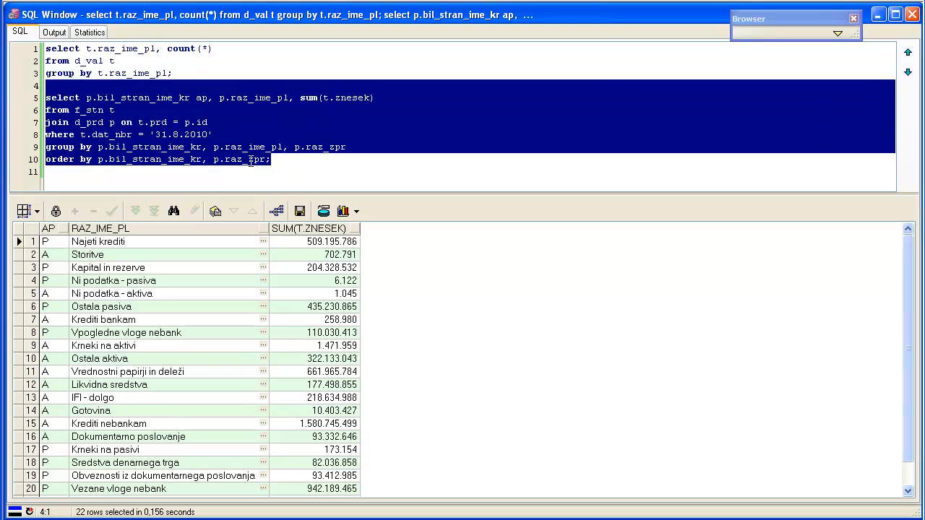
key(F8)
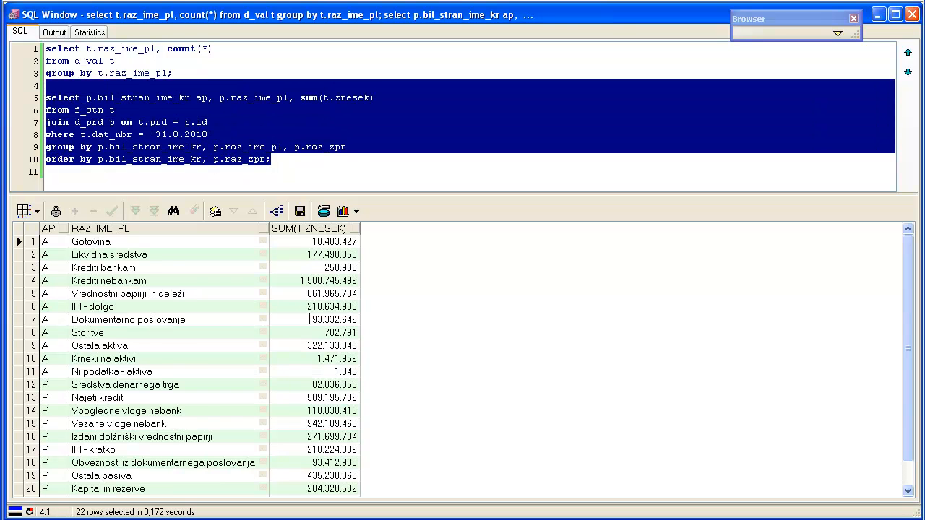
click(233, 331)
scroll(233, 332, down, 1)
scroll(231, 332, up, 1)
scroll(231, 332, down, 1)
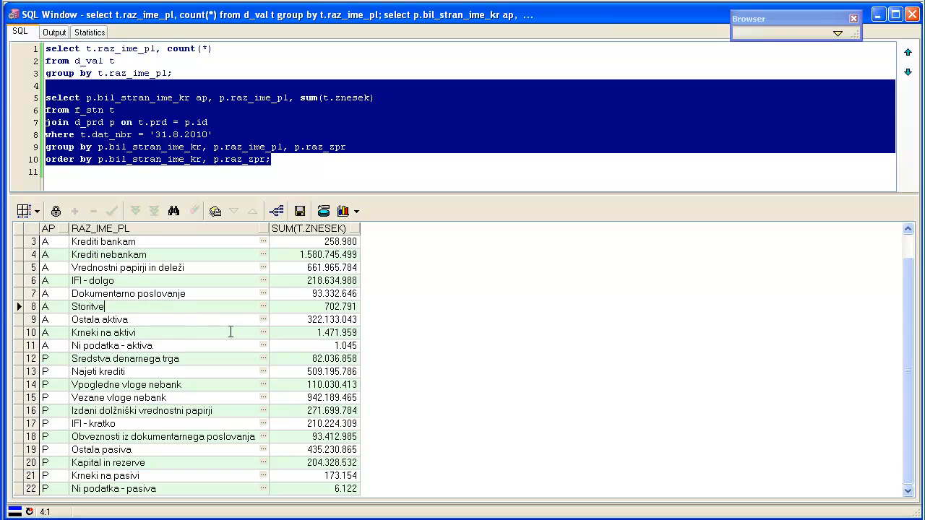
click(300, 101)
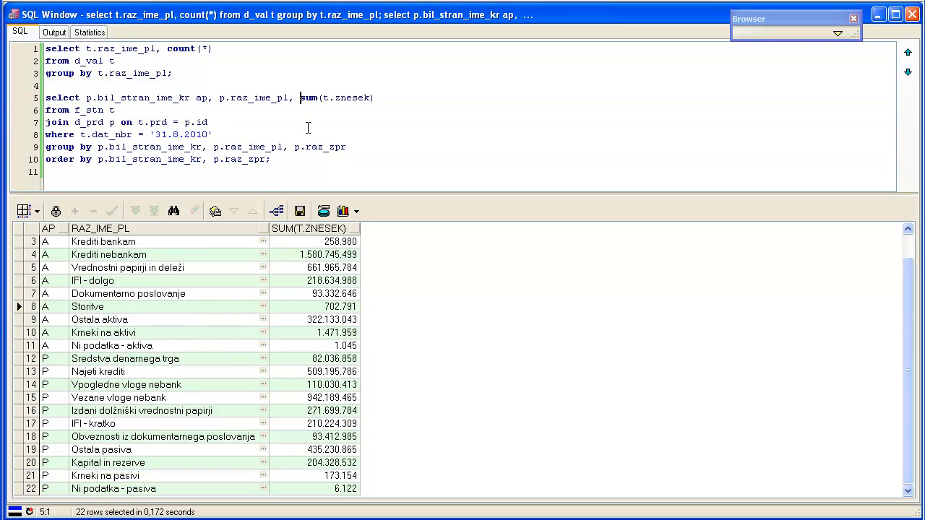
key(Down)
key(Down)
key(Down)
key(Return)
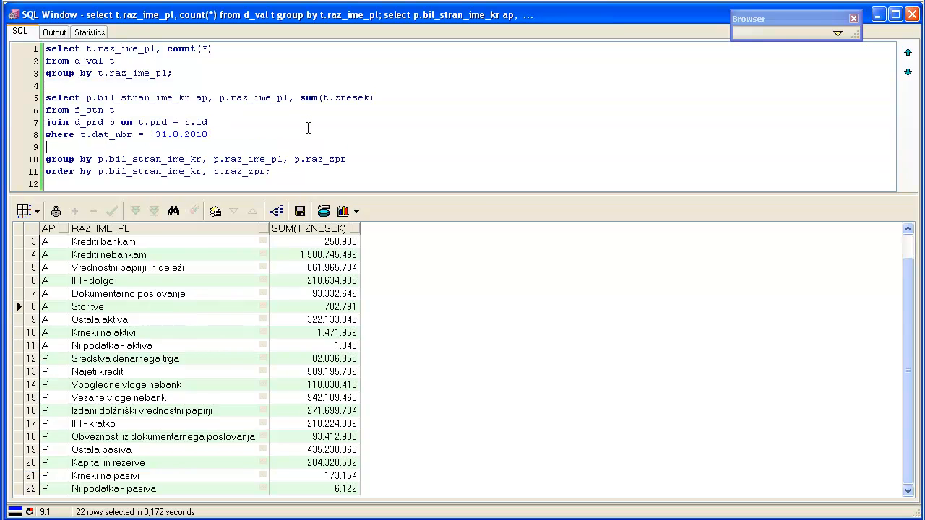
text(and)
key(Up)
key(Up)
key(Down)
key(Down)
key(Down)
key(Home)
key(shift+Down)
key(Delete)
Insert the column t.val before sum(t.znesek) in the select list of the f_stn query.
key(Up)
key(Up)
key(Up)
key(Up)
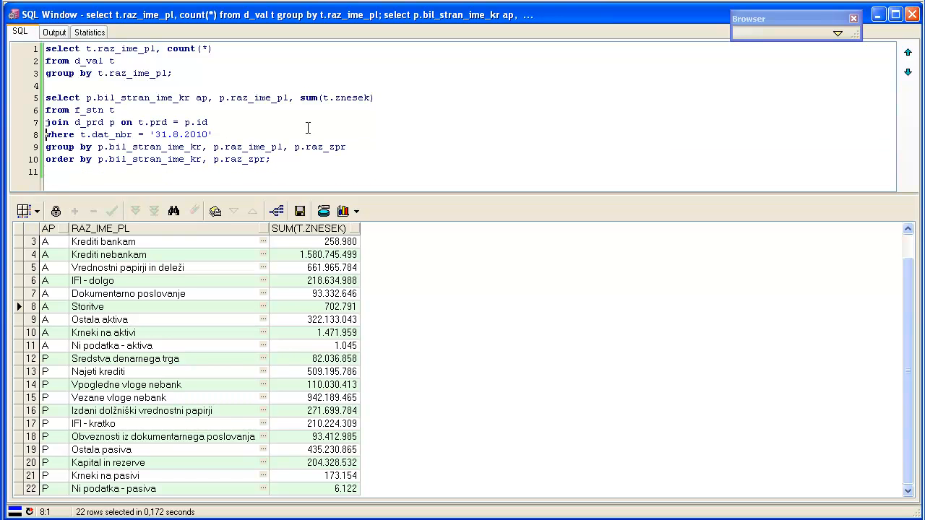
key(ctrl+Right)
key(ctrl+Right)
key(ctrl+Right)
key(ctrl+Right)
key(ctrl+Right)
text(t.val,)
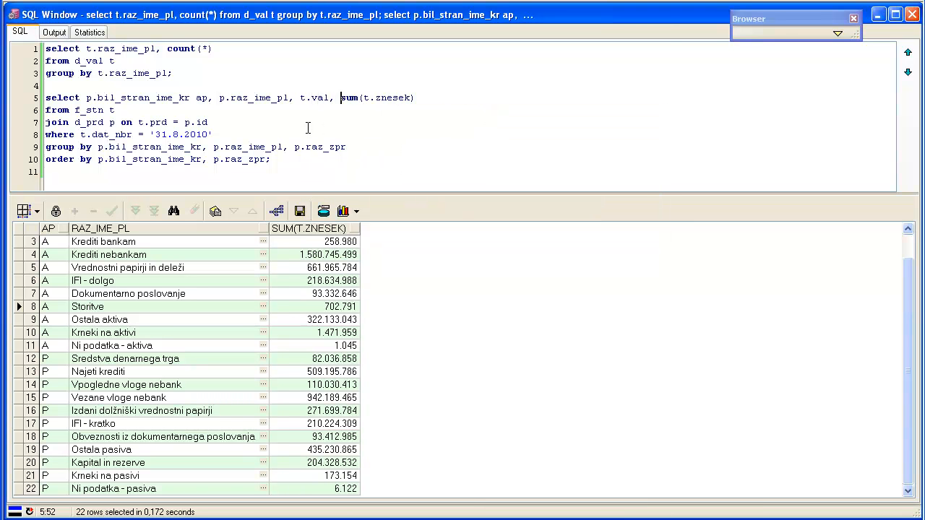
Replace t.val in the select list with the suggested column t.val_stn.
key(Left)
key(Left)
key(Left)
key(Left)
key(Left)
key(Left)
key(Left)
key(Left)
key(Left)
key(Right)
key(Right)
key(Right)
key(Delete)
key(Delete)
key(Delete)
key(Delete)
key(Delete)
text(t.v)
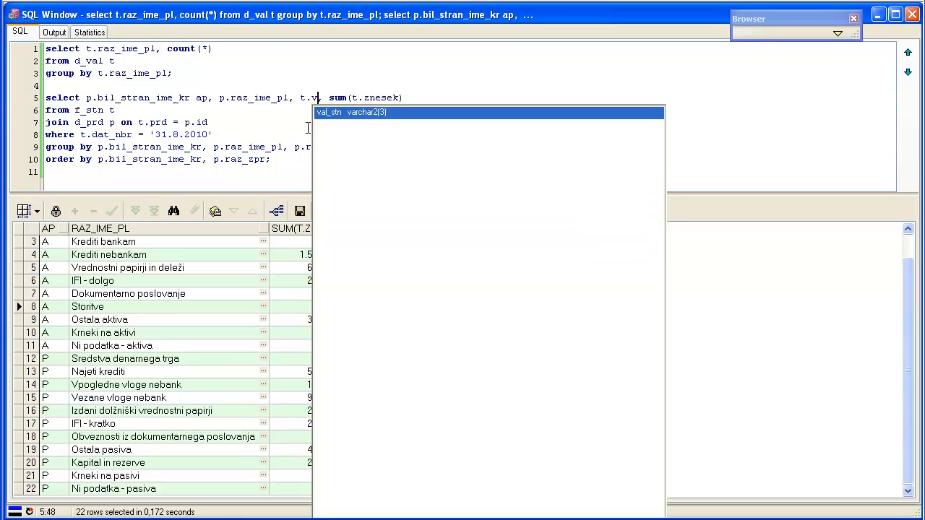
key(Return)
Add t.val_stn to the end of the f_stn query's group by clause.
key(Down)
key(Down)
key(Down)
key(Down)
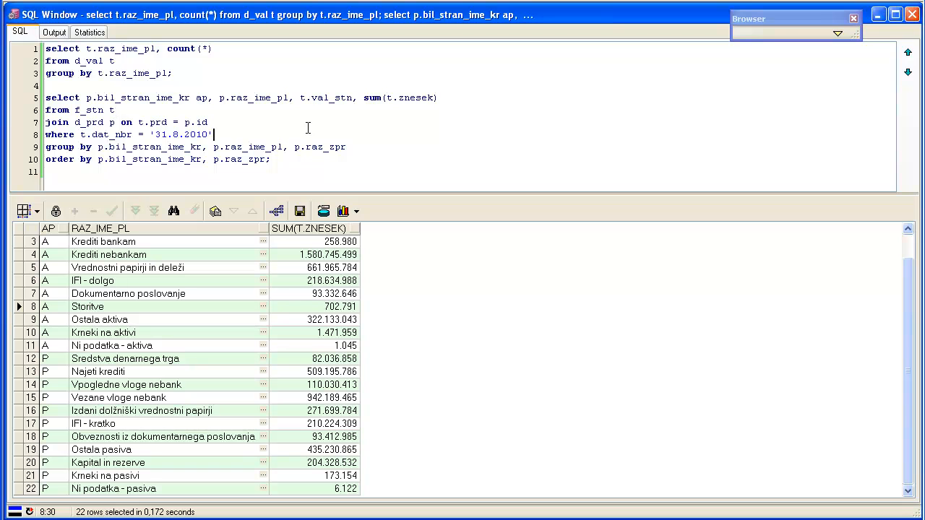
text(t.v)
key(Return)
Run only the f_stn query broken down by t.val_stn and look through the currency rows of the result.
key(Down)
key(shift+Up)
key(shift+Up)
key(shift+Up)
key(shift+Up)
key(shift+Up)
key(shift+Home)
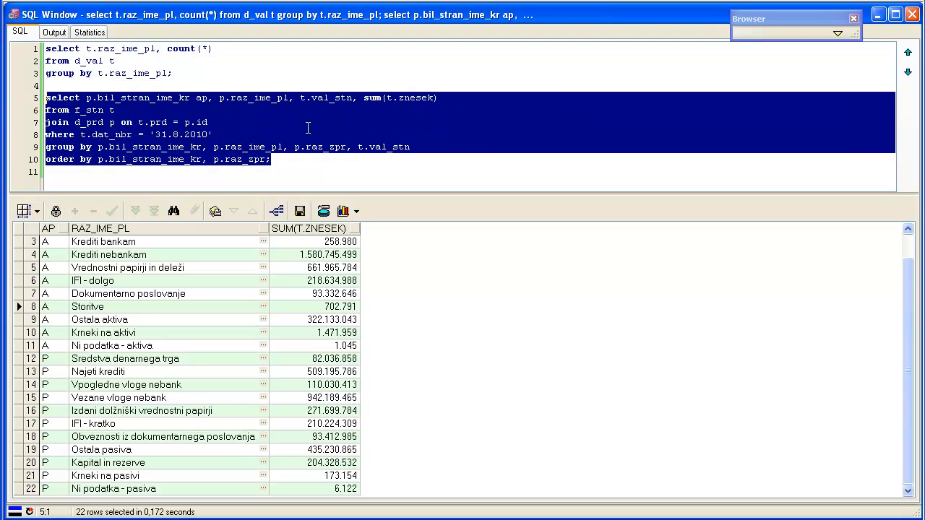
key(F8)
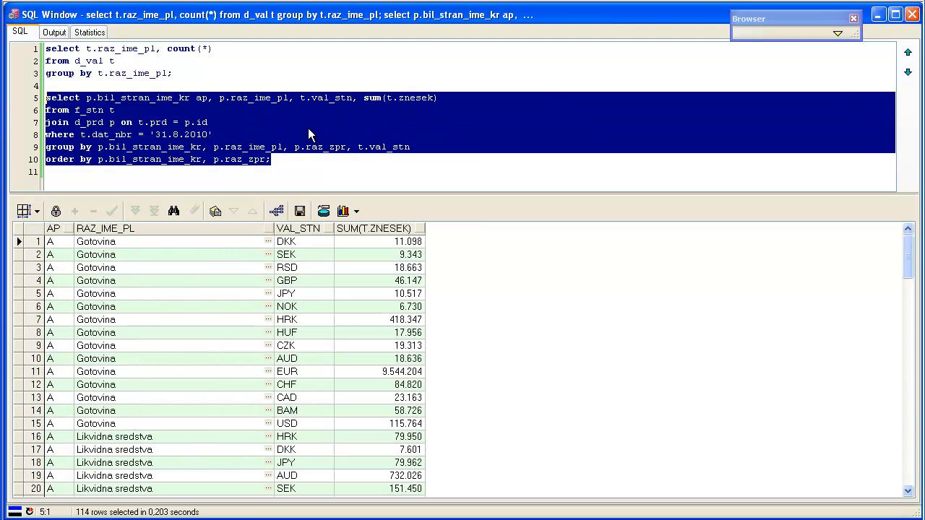
scroll(230, 347, down, 7)
scroll(230, 347, down, 7)
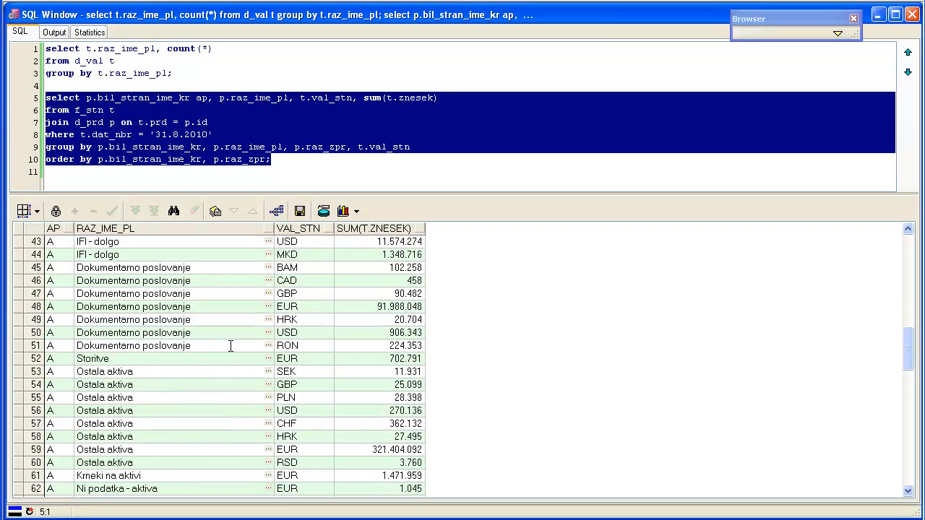
scroll(230, 346, down, 5)
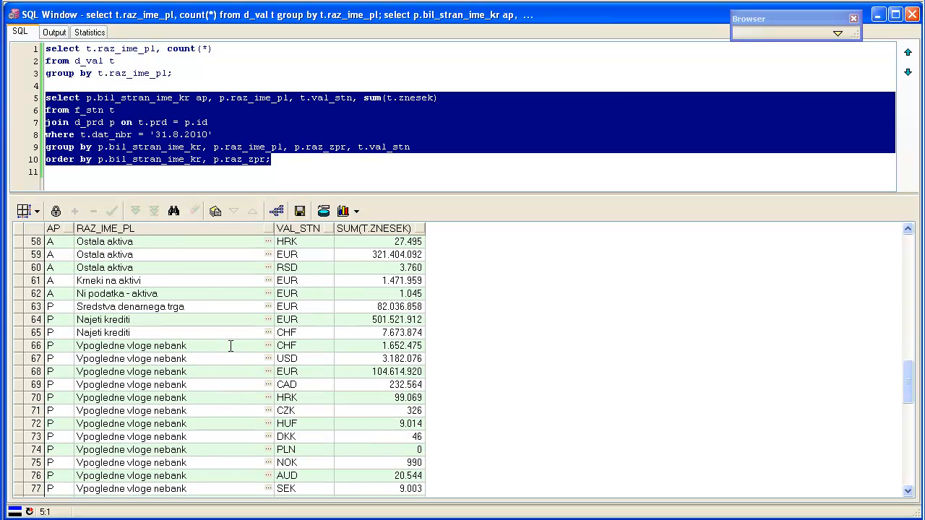
scroll(229, 347, up, 19)
click(229, 345)
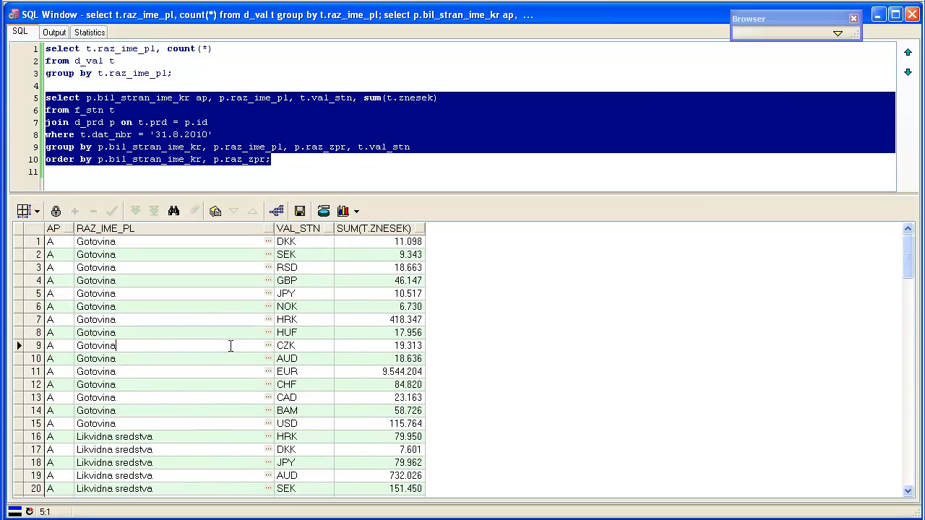
Query the data of the f_stn table referenced in the from clause in a separate SQL window.
click(330, 123)
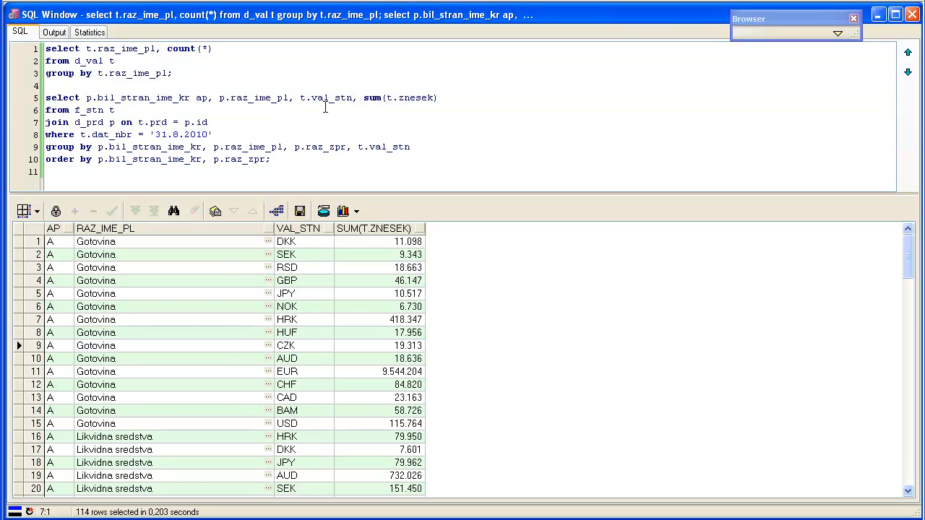
drag(300, 98, 364, 97)
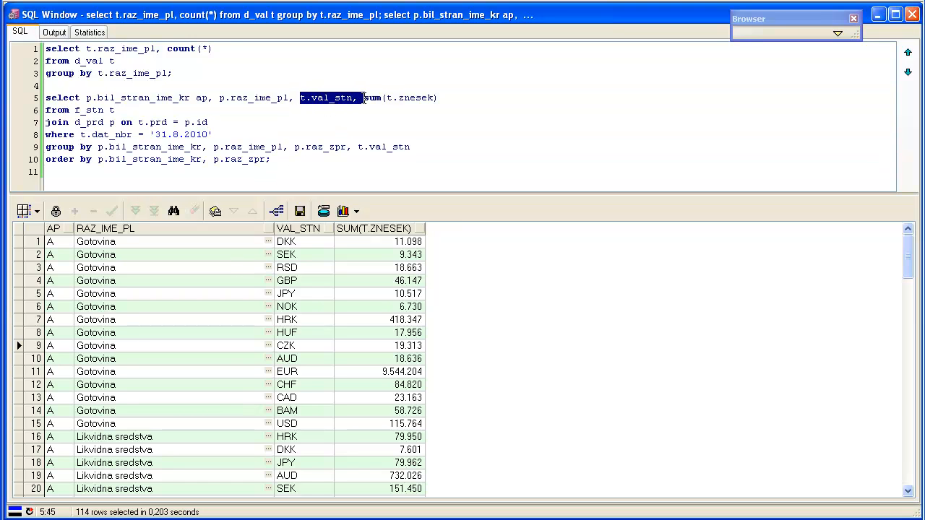
click(92, 110)
right_click(93, 110)
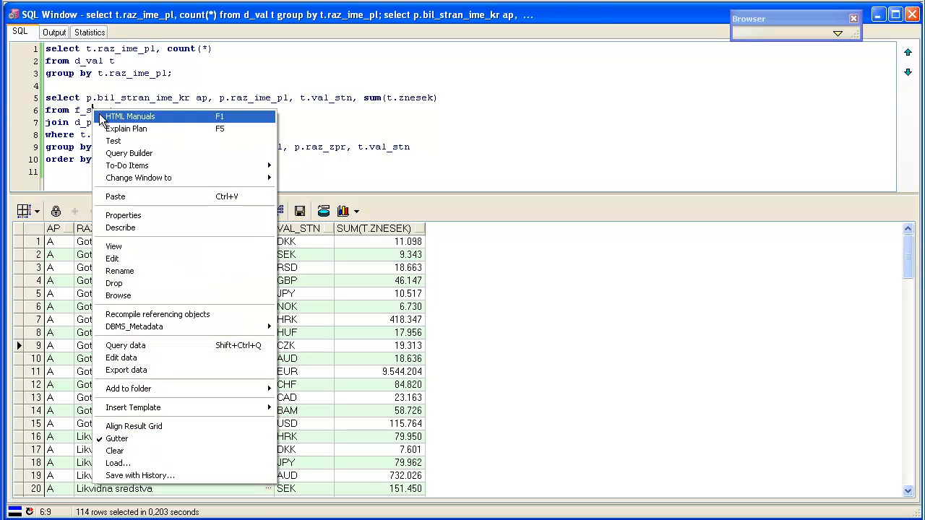
click(135, 348)
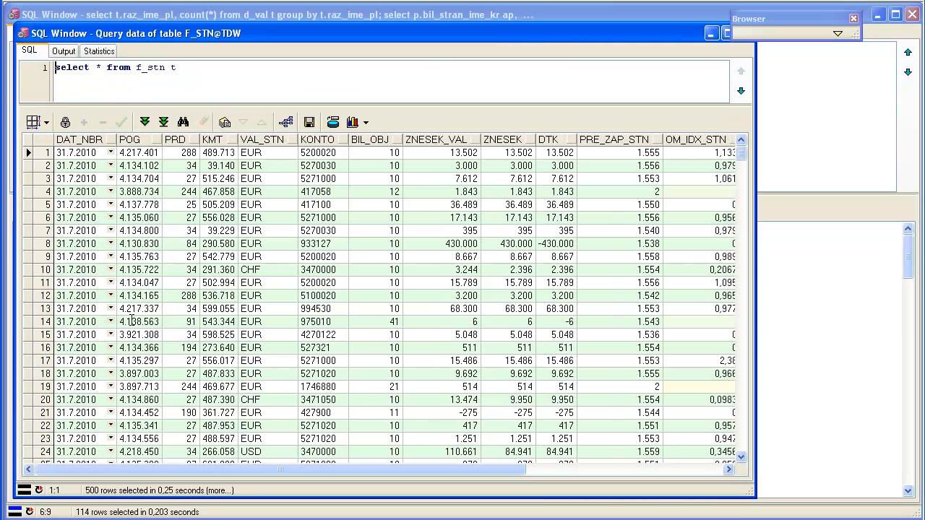
Examine the VAL_STN and PRD columns in the f_stn table data.
mouse_move(163, 477)
mouse_down()
mouse_move(223, 477)
mouse_move(163, 477)
mouse_up()
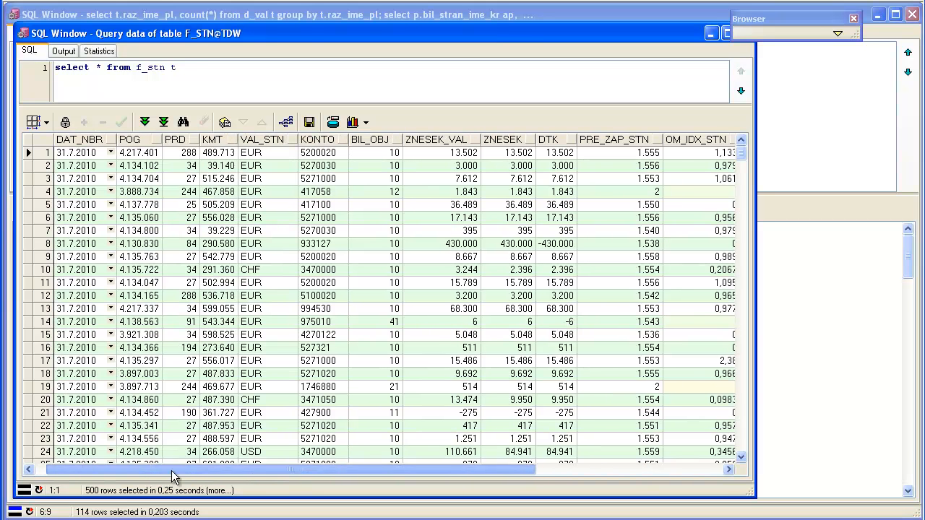
click(255, 140)
click(266, 246)
click(262, 325)
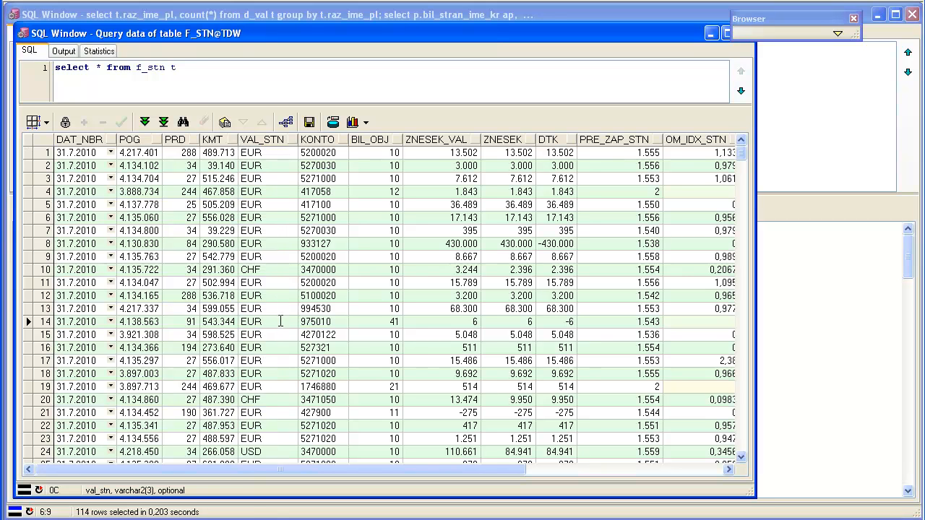
click(179, 142)
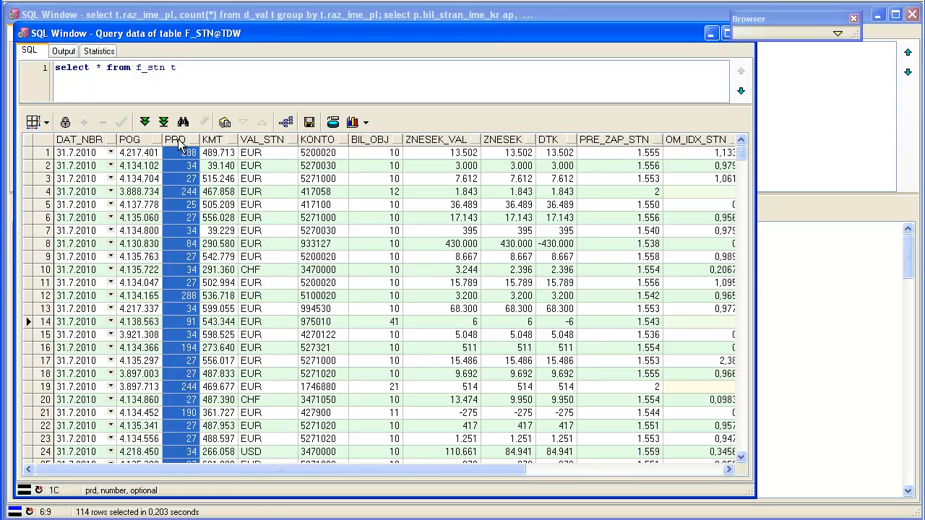
click(178, 229)
click(188, 281)
click(186, 321)
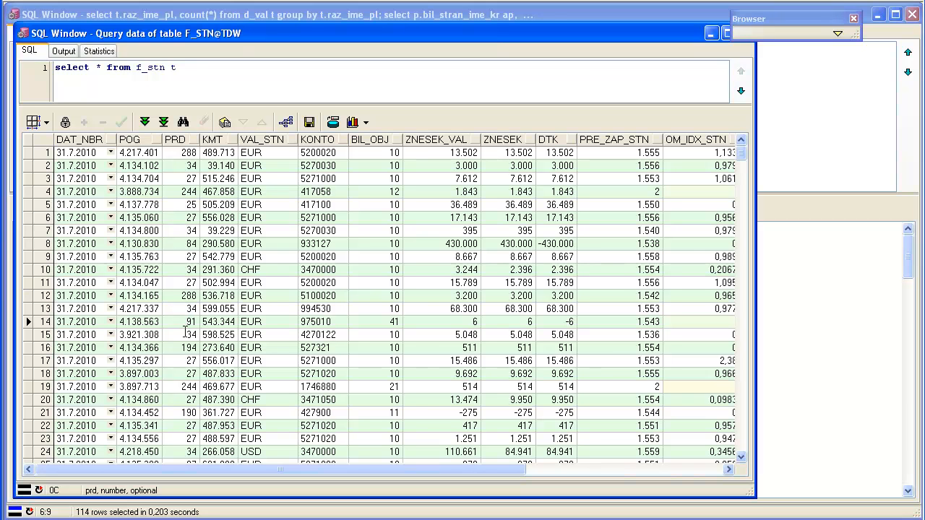
Examine the POG and KMT columns of f_stn and compare their values with the VAL_STN column.
click(139, 137)
click(138, 217)
click(138, 269)
click(138, 334)
click(213, 139)
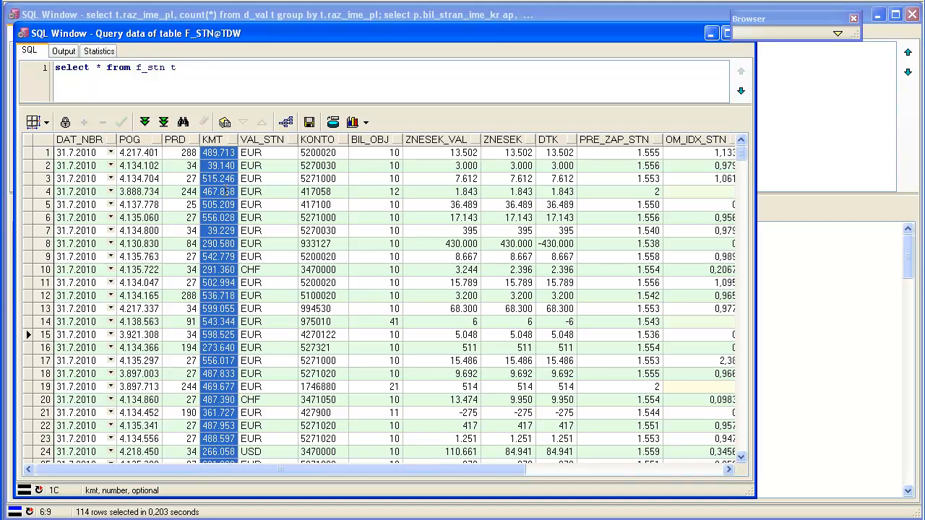
click(139, 140)
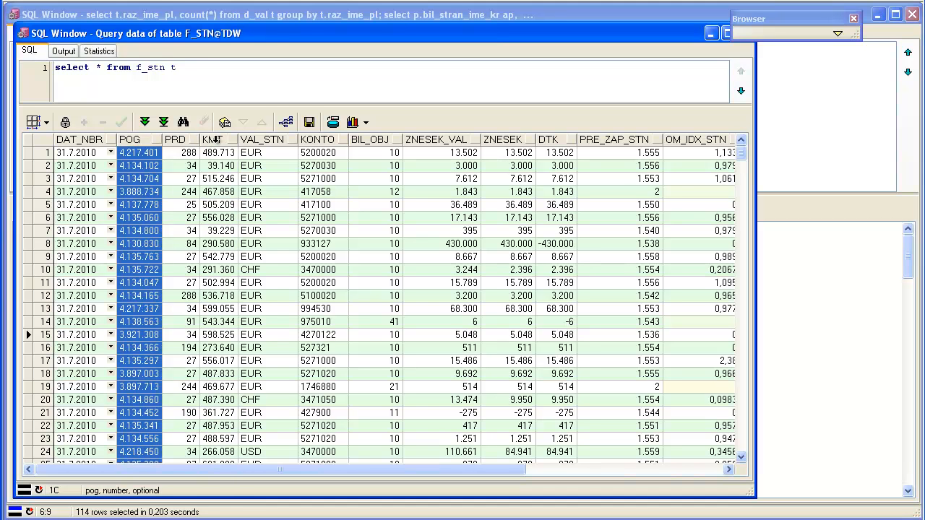
click(215, 141)
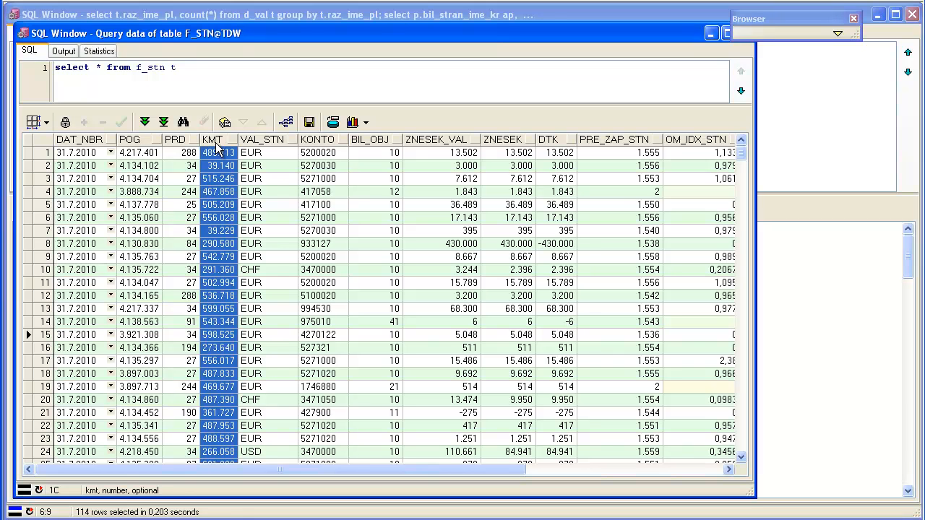
click(259, 140)
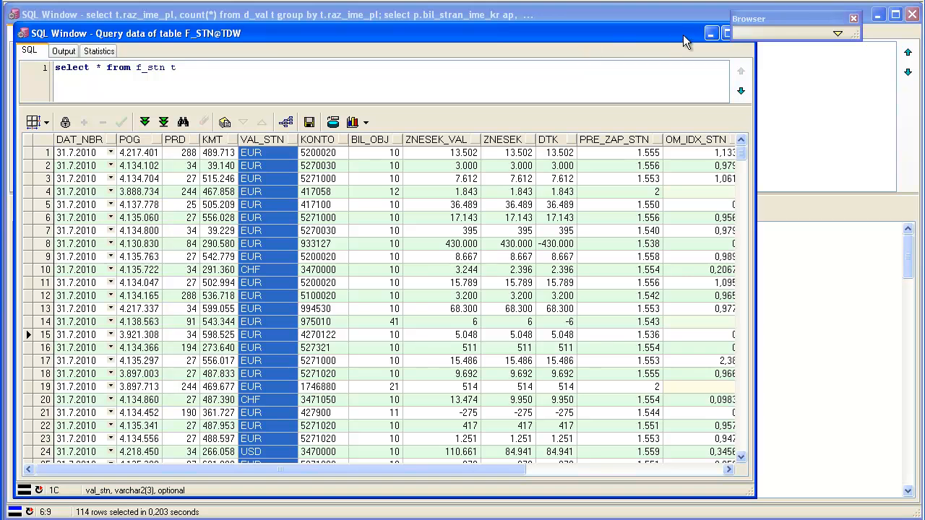
Close the f_stn table data window and review the VAL_STN values in the aggregate query's result.
drag(792, 19, 799, 14)
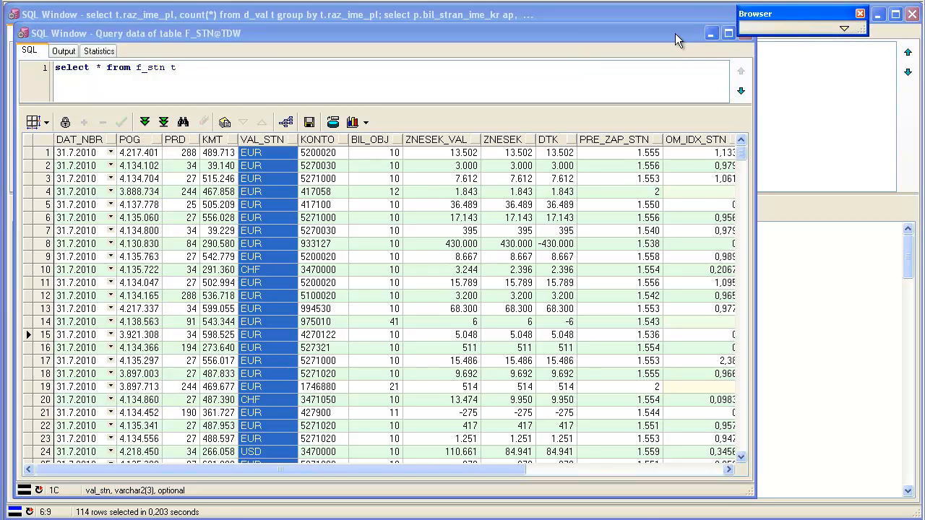
drag(675, 33, 668, 45)
click(738, 45)
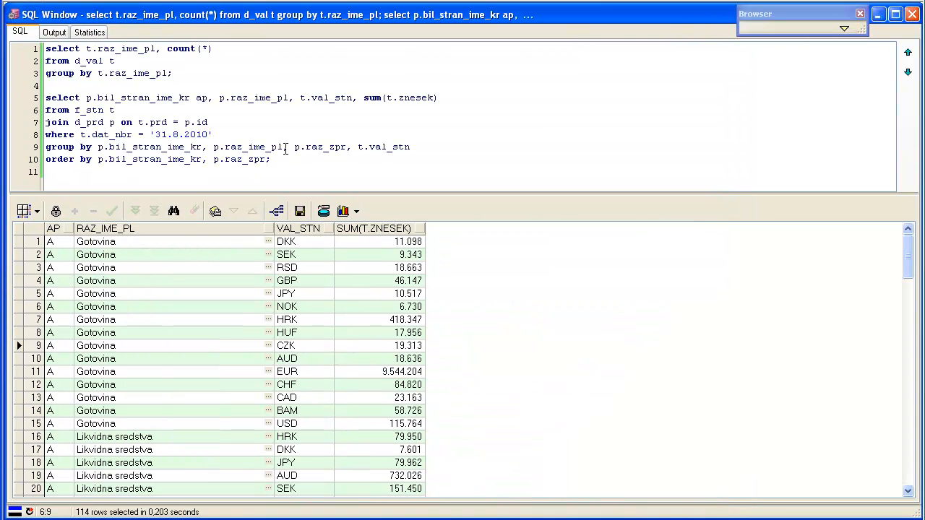
click(286, 293)
scroll(307, 303, down, 2)
scroll(306, 304, up, 2)
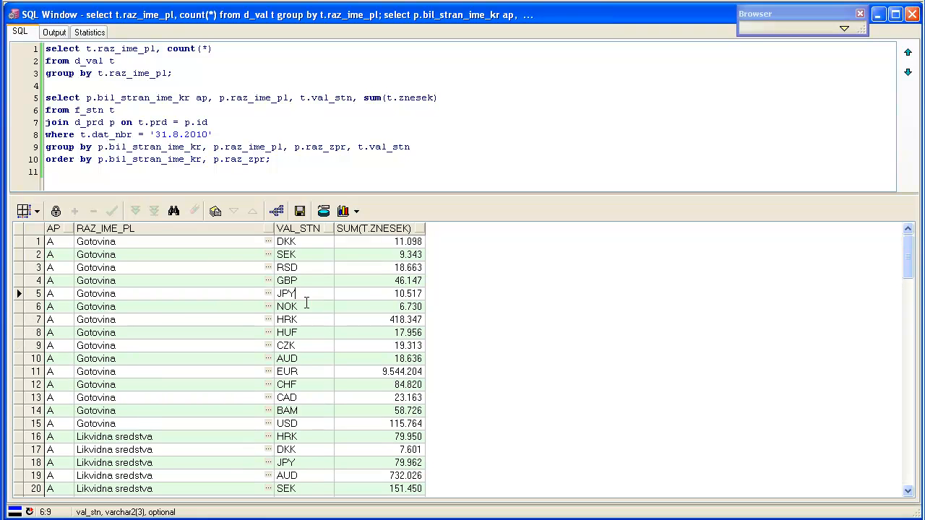
Remove t.val_stn from the aggregate query's select list, keeping it in the group by clause.
click(299, 97)
key(shift+Right)
key(shift+Right)
key(shift+Right)
key(shift+Right)
key(shift+Right)
key(shift+Right)
key(shift+Right)
key(shift+Right)
key(shift+Right)
key(shift+Right)
key(shift+Right)
key(Delete)
key(Home)
key(ctrl+Right)
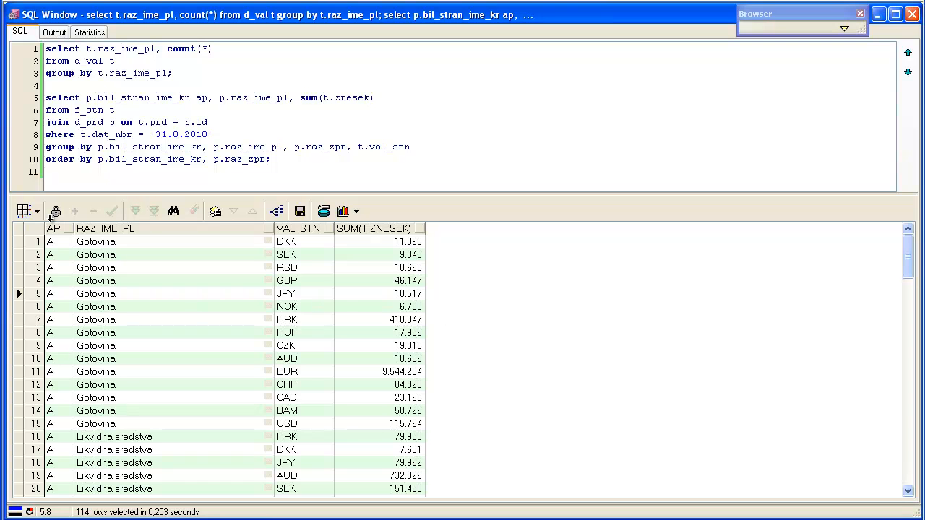
Add a join to d_val v on t.val_stn = v.a3 below the d_prd join.
click(224, 122)
key(Return)
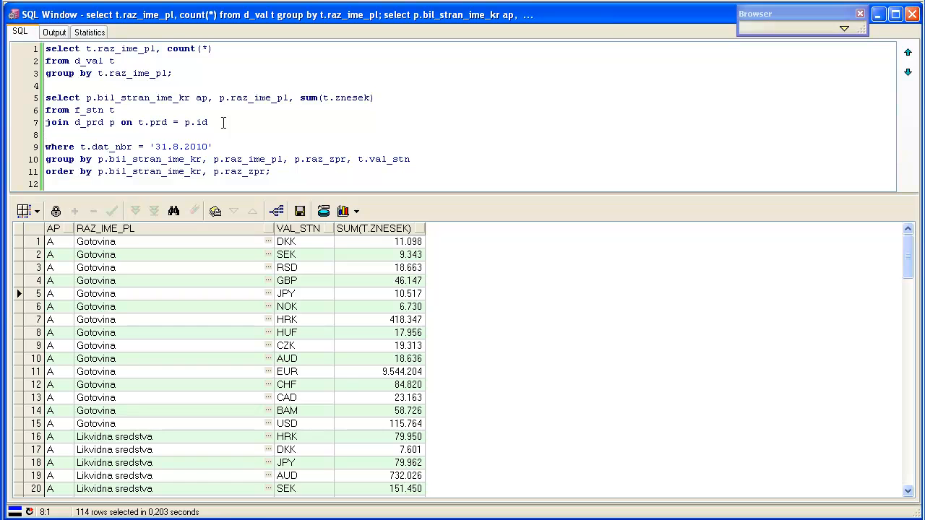
text(join d_val v on t.va)
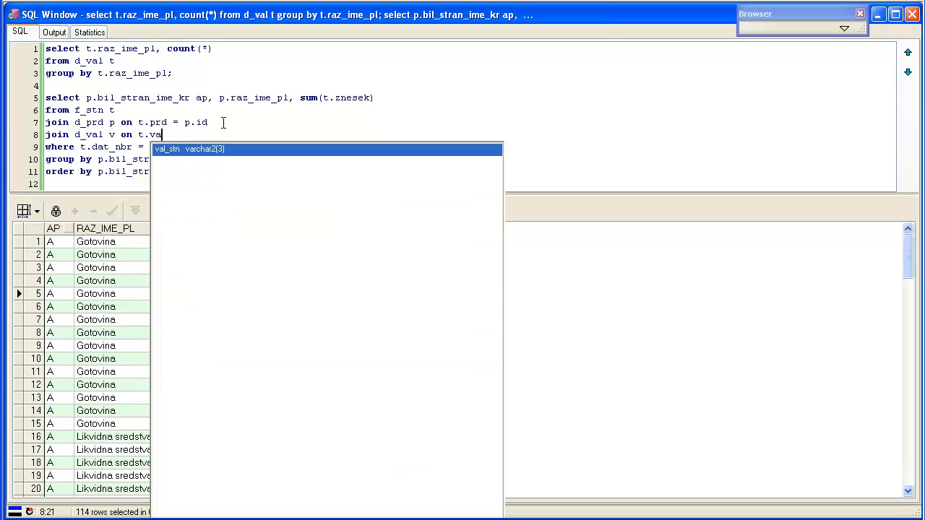
text(l_stn = )
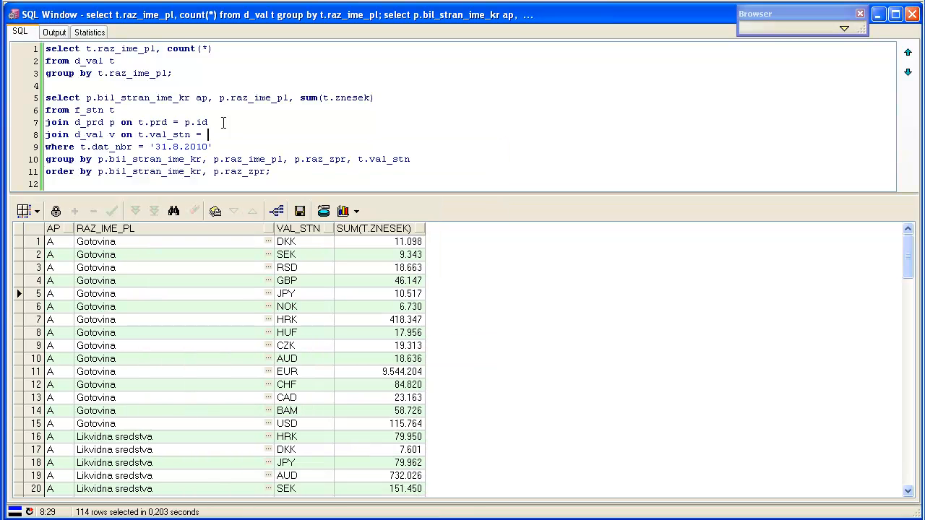
text(v.)
key(Down)
key(Return)
Insert v.raz_ime_pl as the first column in the aggregate query's select list.
key(Up)
key(Up)
key(Home)
key(ctrl+Right)
text(v.)
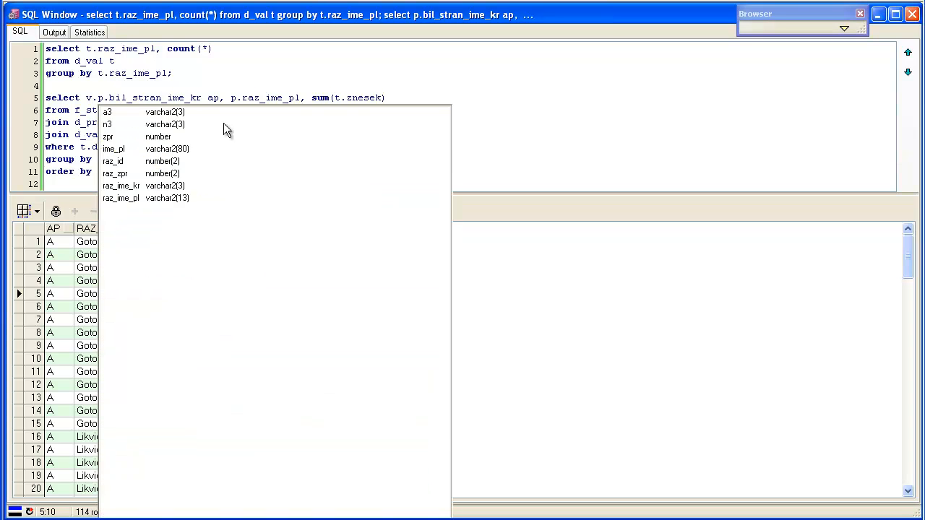
key(Down)
key(Up)
key(Return)
text(,)
Insert v.raz_ime_pl as the first column in the group by clause.
key(Down)
key(Down)
key(Down)
key(Down)
key(Down)
key(Home)
key(ctrl+Right)
key(ctrl+Right)
text(v.ra)
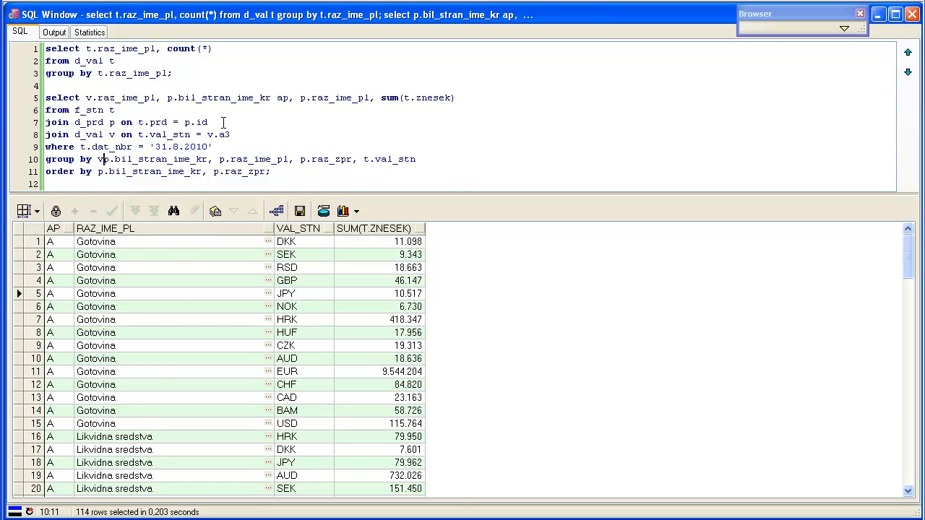
key(Down)
key(Down)
key(Down)
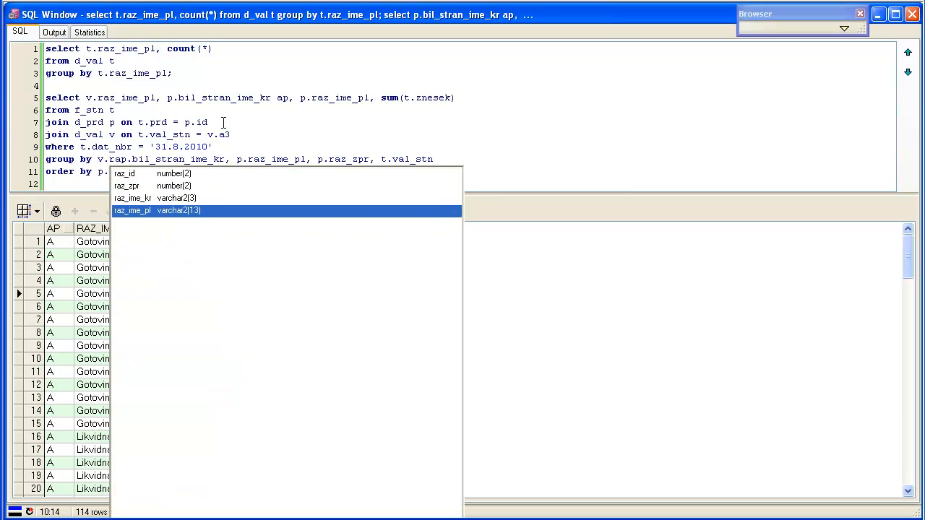
key(Return)
text(,)
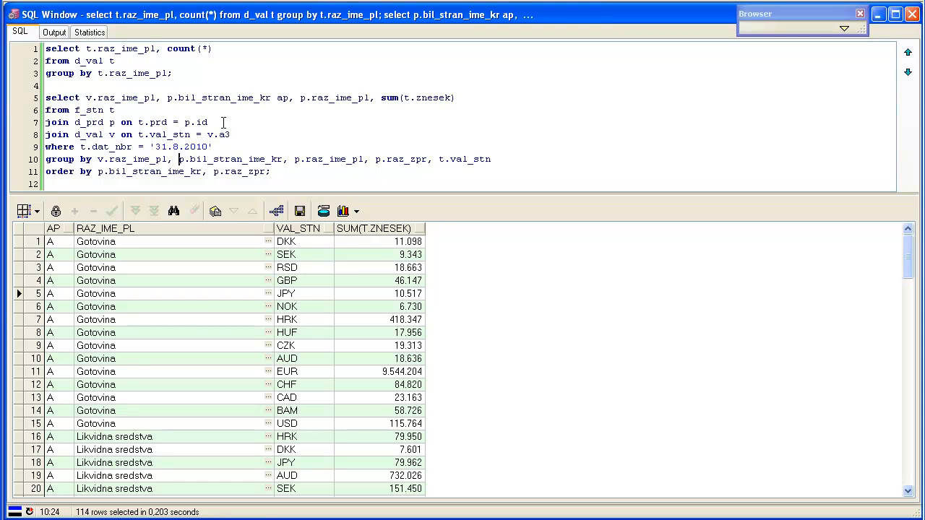
Copy v.raz_ime_pl from the group by clause to the start of the order by clause.
key(shift+ctrl+Left)
key(shift+ctrl+Left)
key(shift+ctrl+Left)
key(ctrl+c)
key(Down)
key(ctrl+v)
Run only the aggregate query and review its rows across the currency groups, from first to last.
key(End)
key(shift+Up)
key(shift+Up)
key(shift+Up)
key(shift+Up)
key(shift+Up)
key(shift+Up)
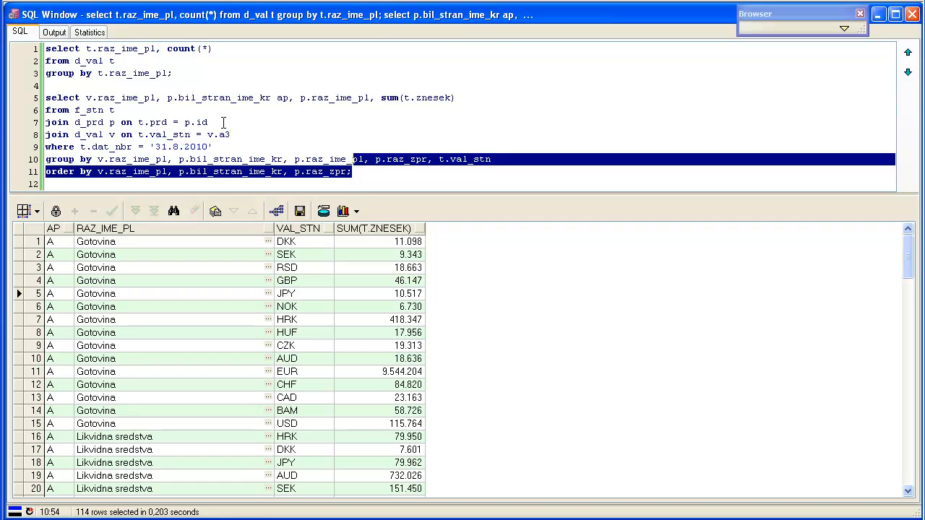
key(shift+Home)
key(F8)
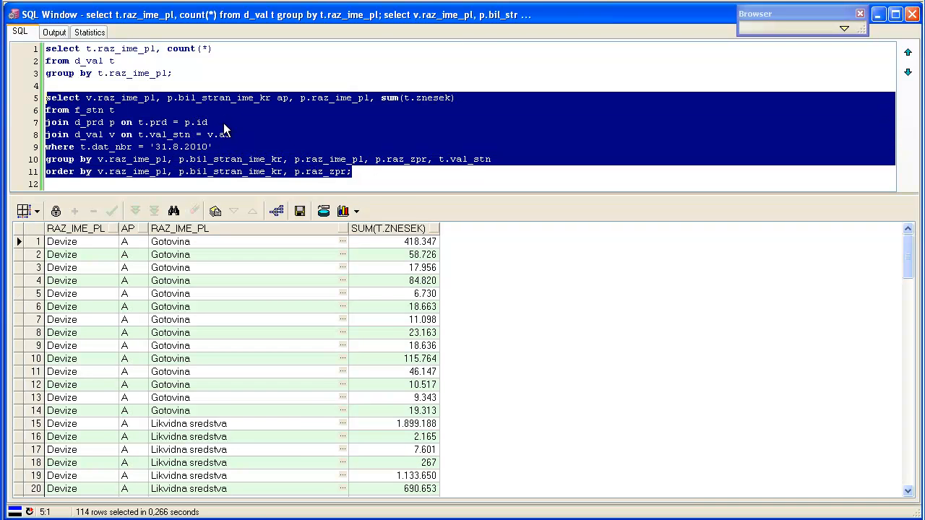
click(56, 270)
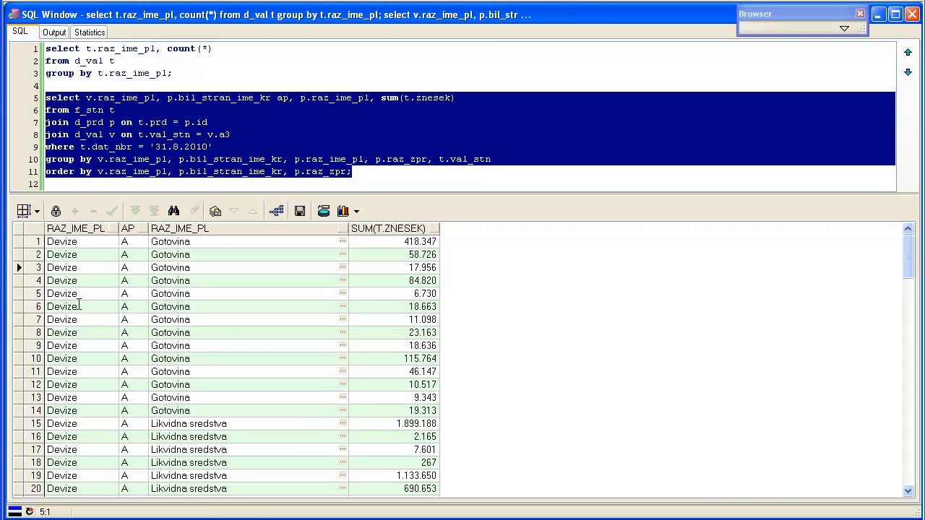
scroll(80, 306, down, 20)
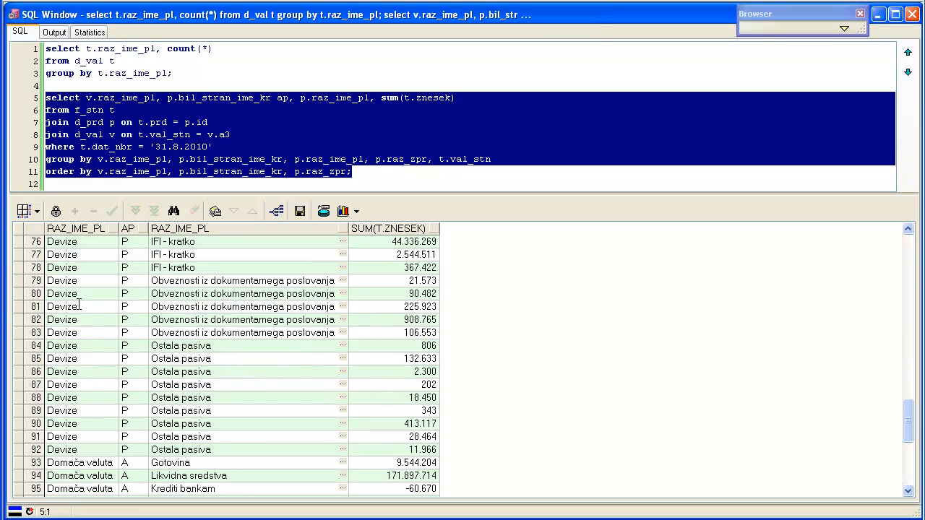
scroll(79, 306, down, 4)
scroll(81, 313, down, 1)
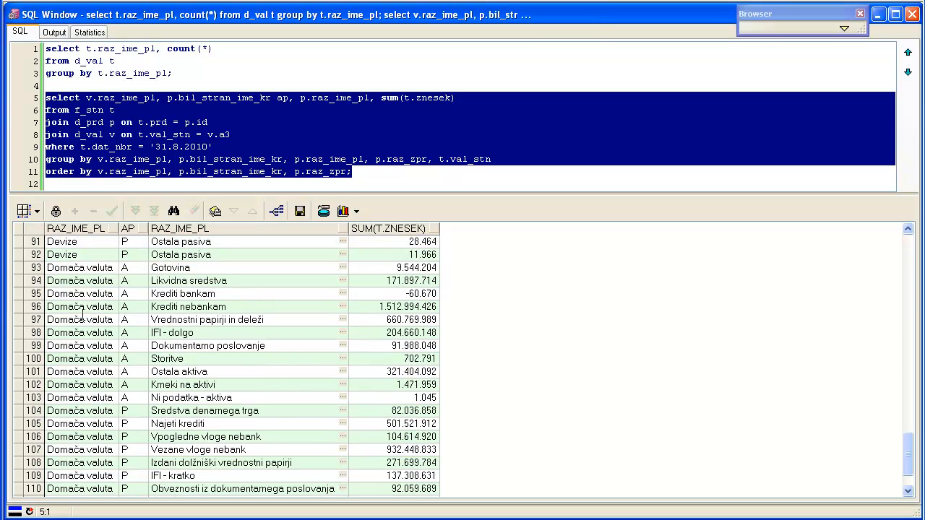
scroll(140, 331, down, 2)
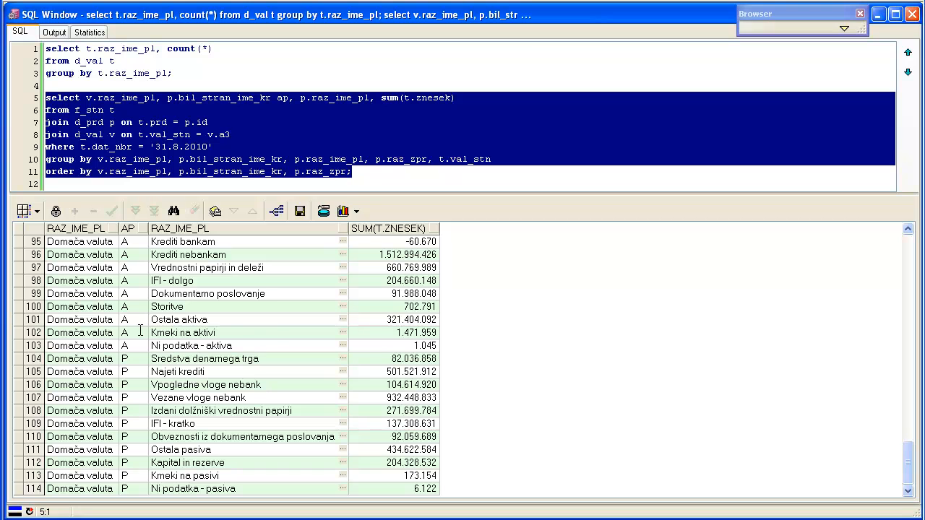
scroll(140, 331, up, 20)
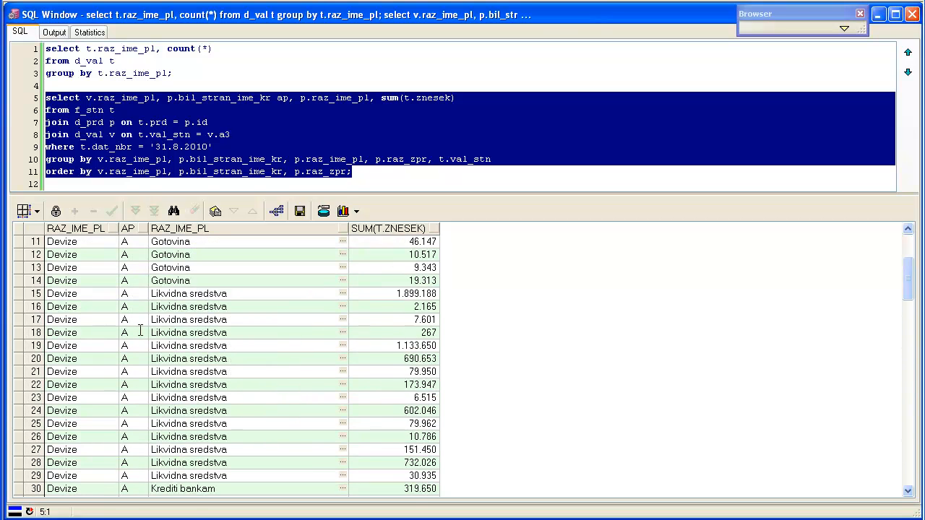
Remove v.raz_ime_pl from the select list, group by and order by clauses of the aggregate query.
click(175, 73)
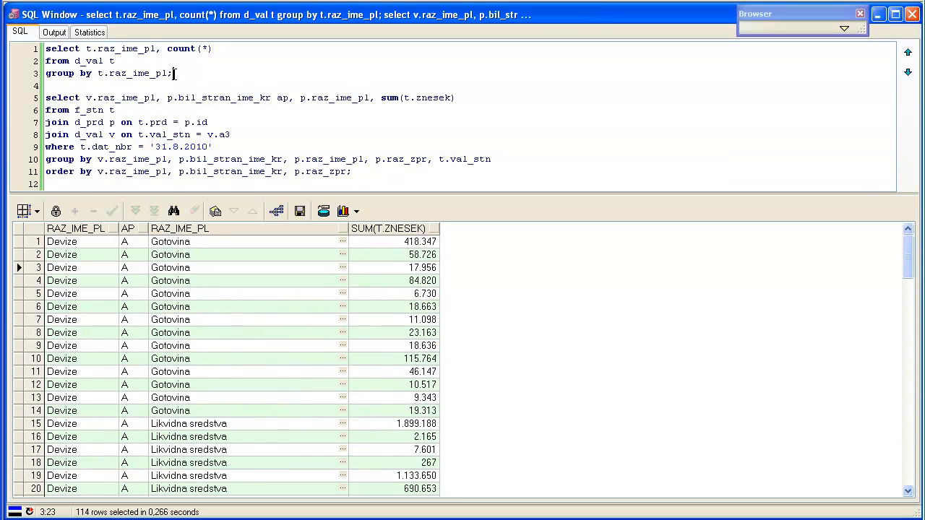
key(alt+Tab)
key(alt+Tab)
key(Down)
key(Down)
key(Home)
key(ctrl+Right)
key(ctrl+shift+Right)
key(ctrl+shift+Right)
key(Delete)
key(Down)
key(Down)
key(Down)
key(Down)
key(Down)
key(ctrl+Right)
key(ctrl+shift+Right)
key(ctrl+shift+Right)
key(ctrl+shift+Right)
key(ctrl+shift+Left)
key(Delete)
key(Down)
key(ctrl+shift+Right)
key(ctrl+shift+Right)
key(Delete)
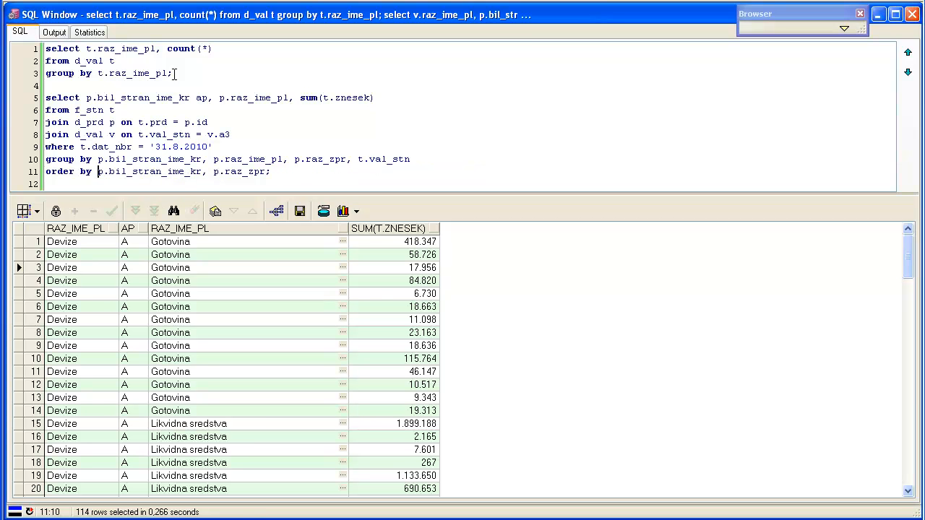
Run only the aggregate query that groups by t.val_stn without selecting a currency column.
key(Up)
key(Up)
key(Up)
key(Up)
key(Up)
key(Up)
key(Home)
key(ctrl+shift+End)
key(F8)
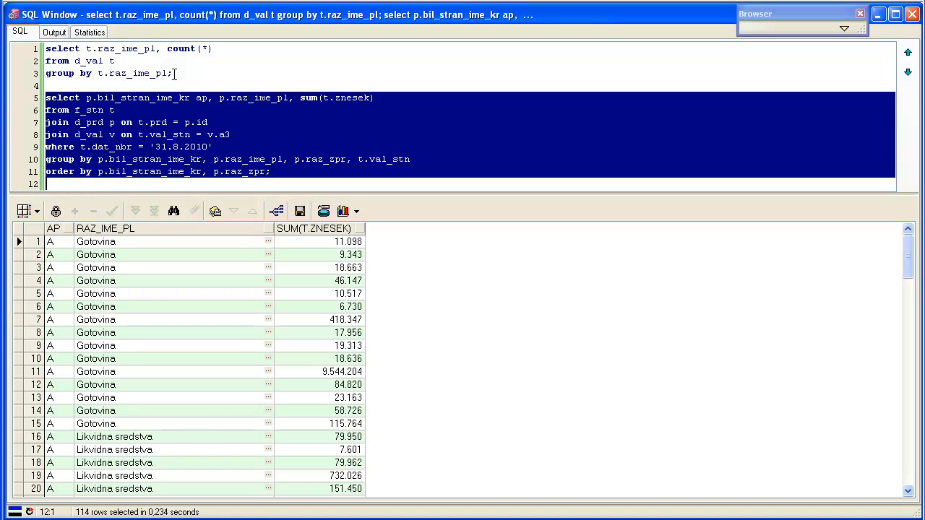
Examine the repeated Gotovina rows in the result against t.val_stn in the group by clause.
click(129, 281)
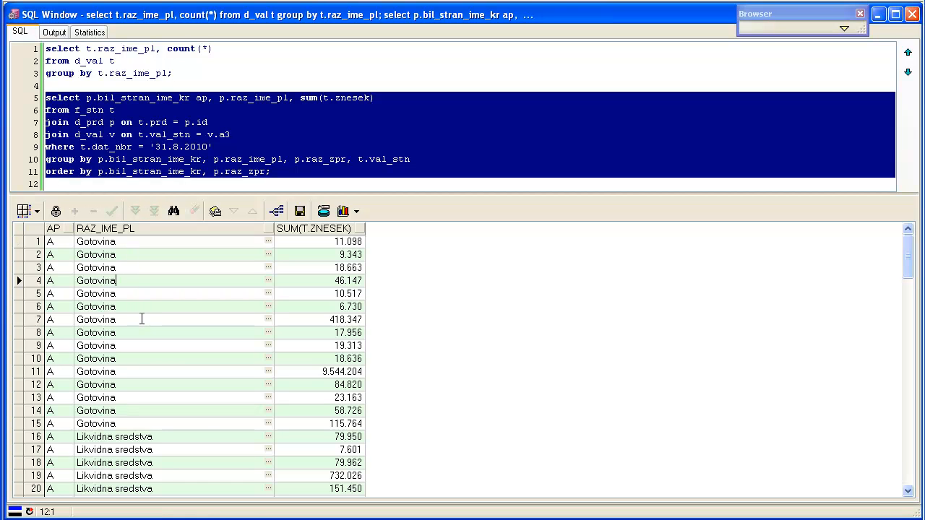
scroll(143, 320, down, 9)
scroll(143, 320, up, 9)
drag(19, 242, 29, 424)
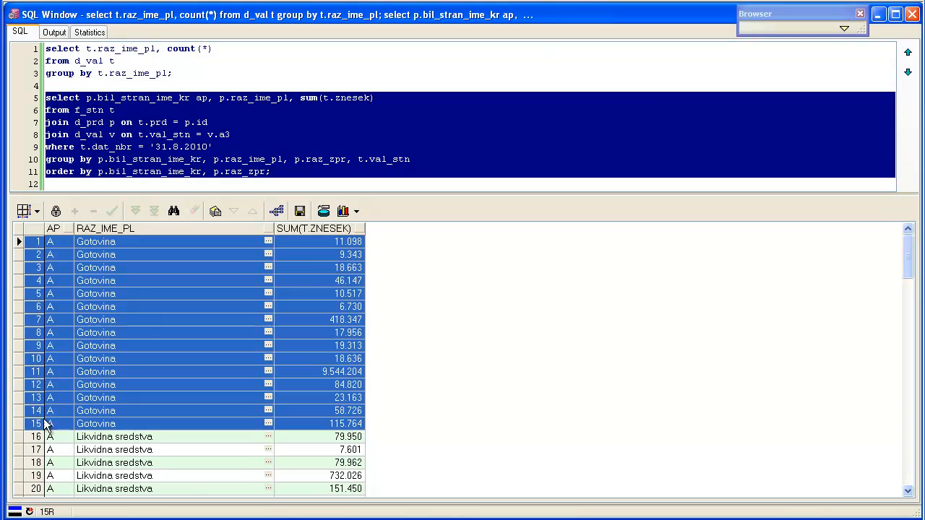
click(151, 342)
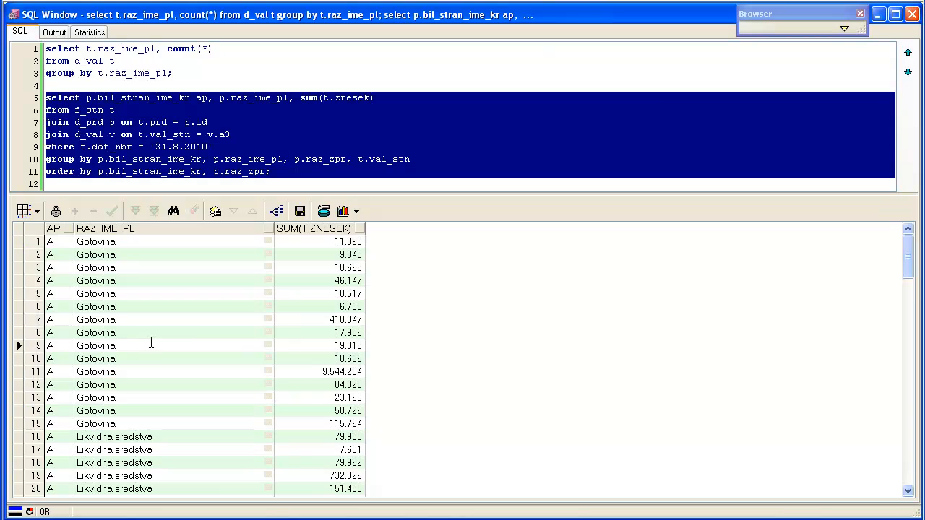
click(304, 167)
drag(352, 159, 412, 160)
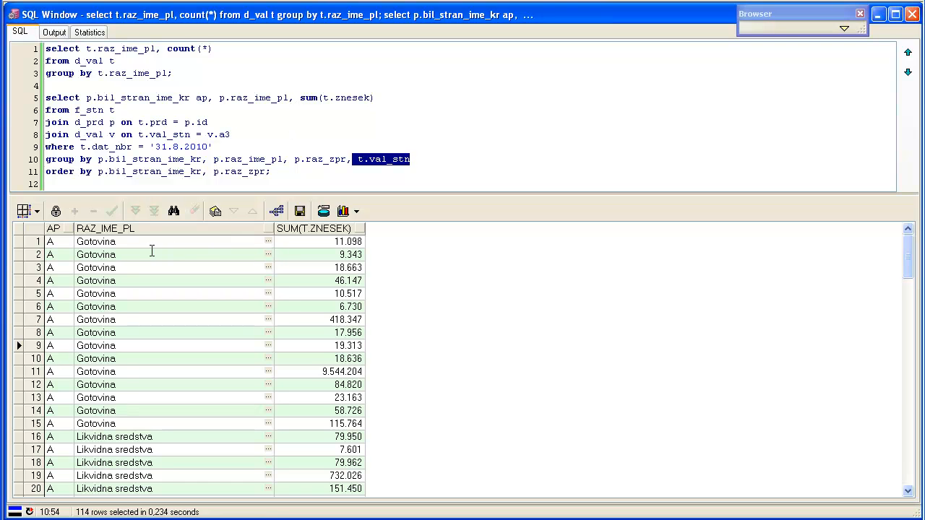
mouse_move(18, 242)
mouse_down()
mouse_move(37, 402)
mouse_move(53, 428)
mouse_up()
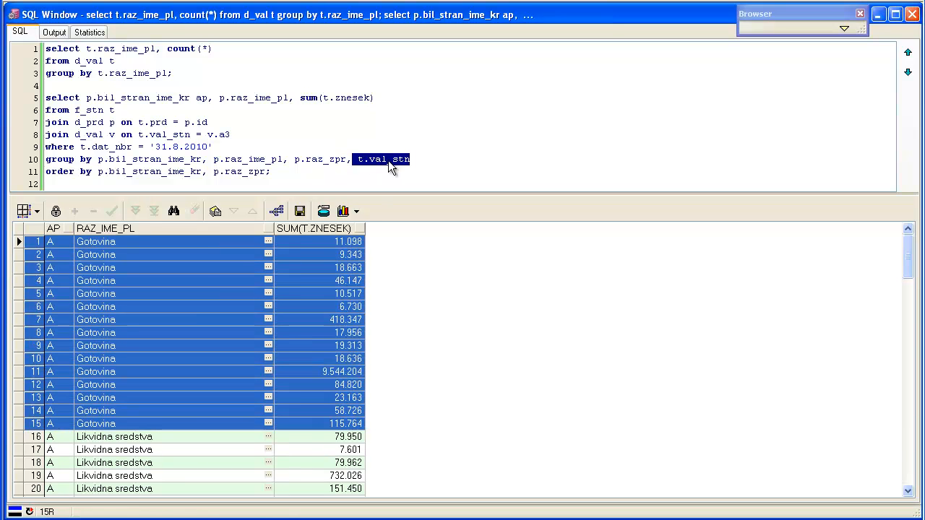
Remove t.val_stn from the end of the aggregate query's group by clause.
click(423, 159)
key(BackSpace)
key(BackSpace)
key(BackSpace)
key(BackSpace)
key(BackSpace)
key(BackSpace)
key(BackSpace)
key(BackSpace)
key(BackSpace)
key(BackSpace)
key(BackSpace)
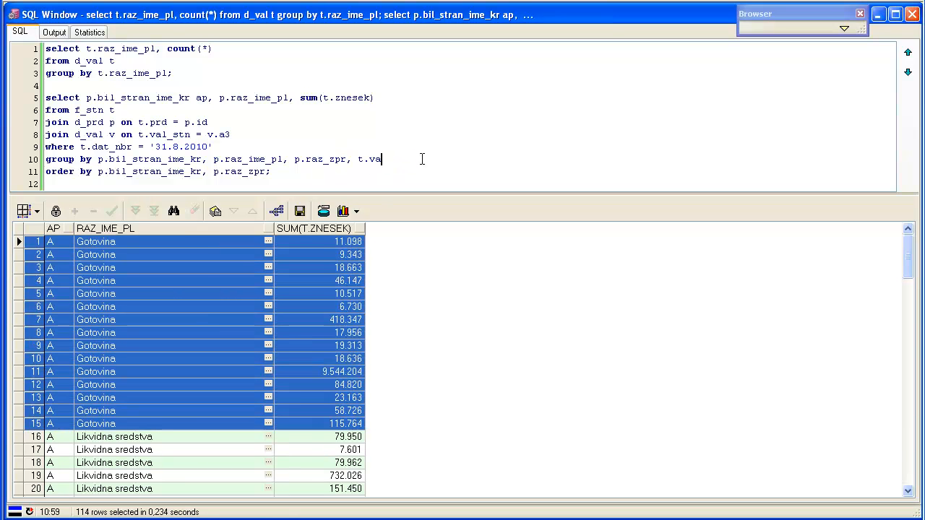
Run only the aggregate query grouped by product columns and look through its result rows.
key(Down)
key(shift+Up)
key(shift+Up)
key(shift+Up)
key(shift+Up)
key(shift+Up)
key(shift+Up)
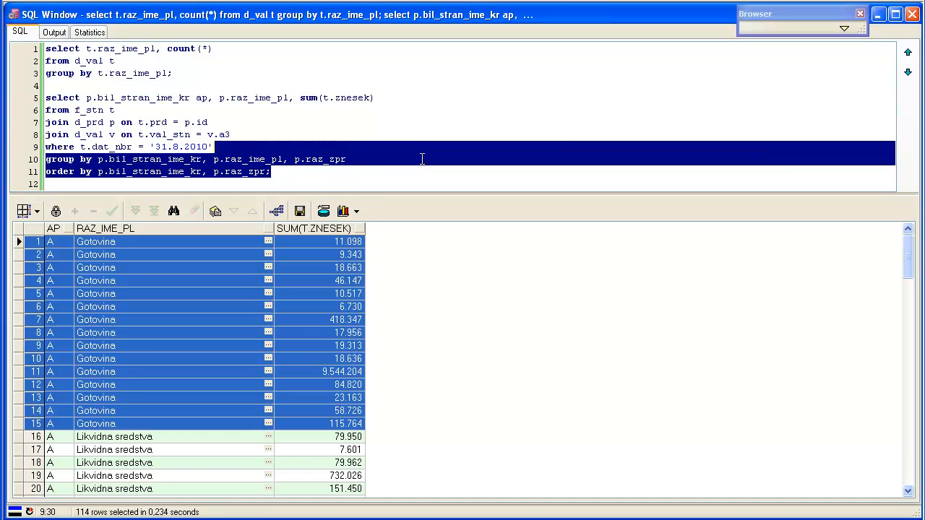
key(shift+Home)
key(F8)
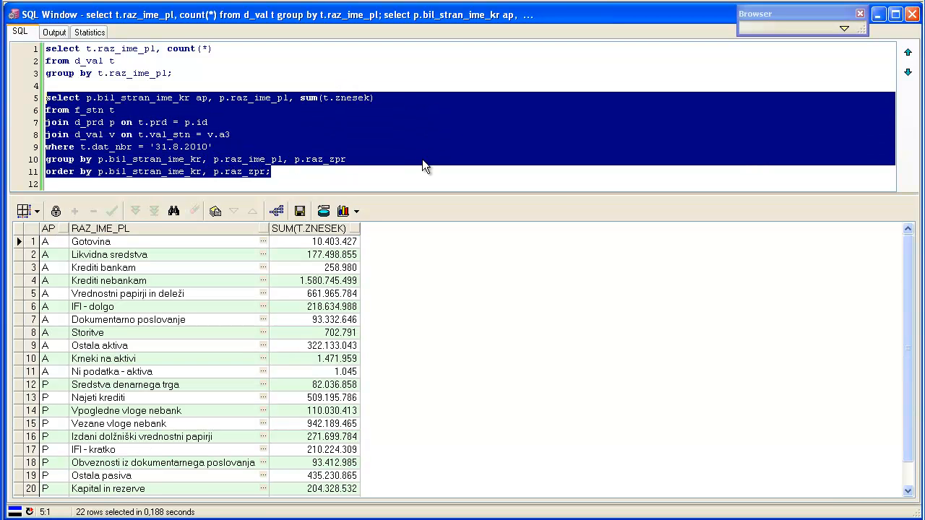
click(198, 319)
scroll(198, 319, down, 1)
scroll(198, 320, up, 1)
Begin a second filter condition, and v.raz_id =, below the date condition, leaving its value blank.
click(238, 145)
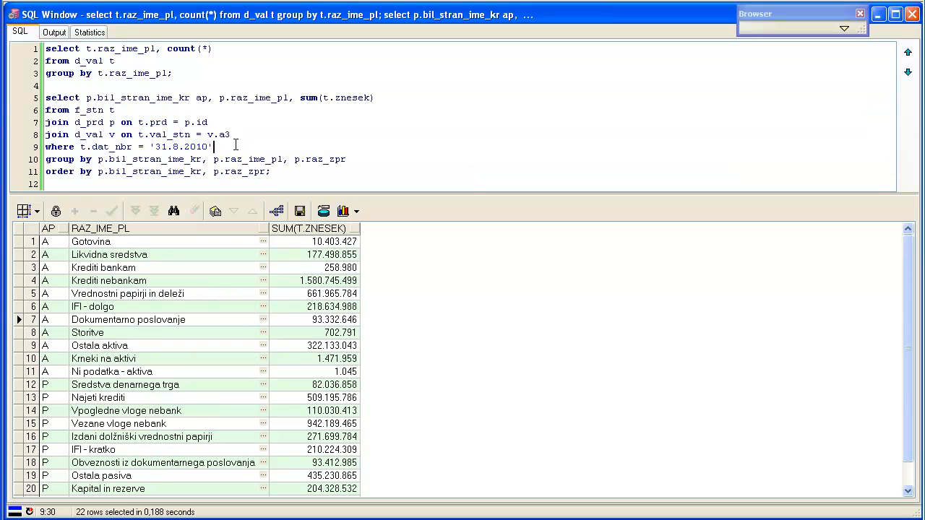
key(Return)
text(an)
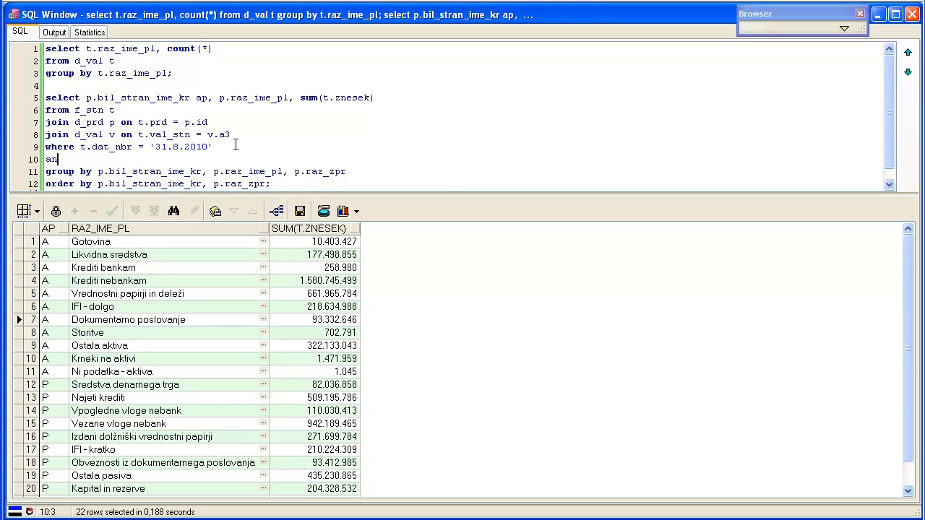
text(d   v.)
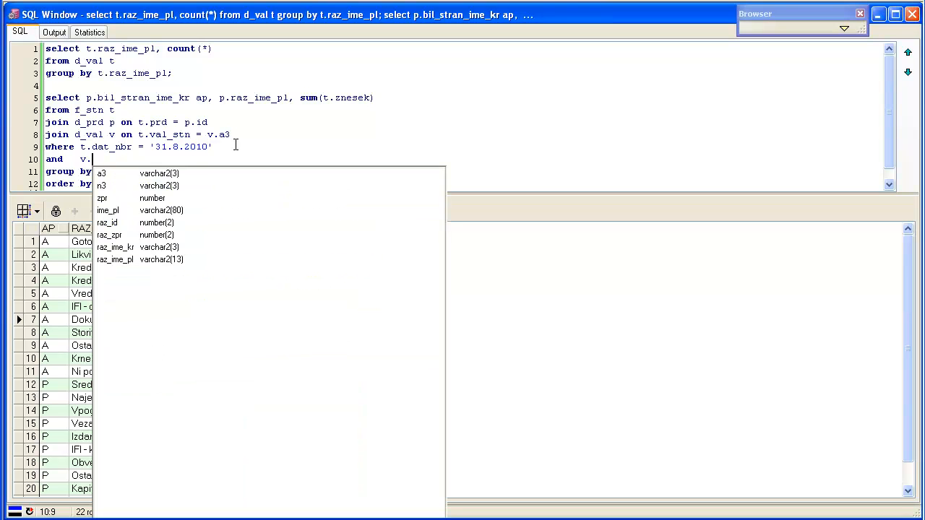
key(Down)
key(Down)
key(Down)
key(Down)
key(Down)
key(Down)
key(Down)
key(Down)
key(Up)
key(Up)
key(Up)
key(Return)
text(=)
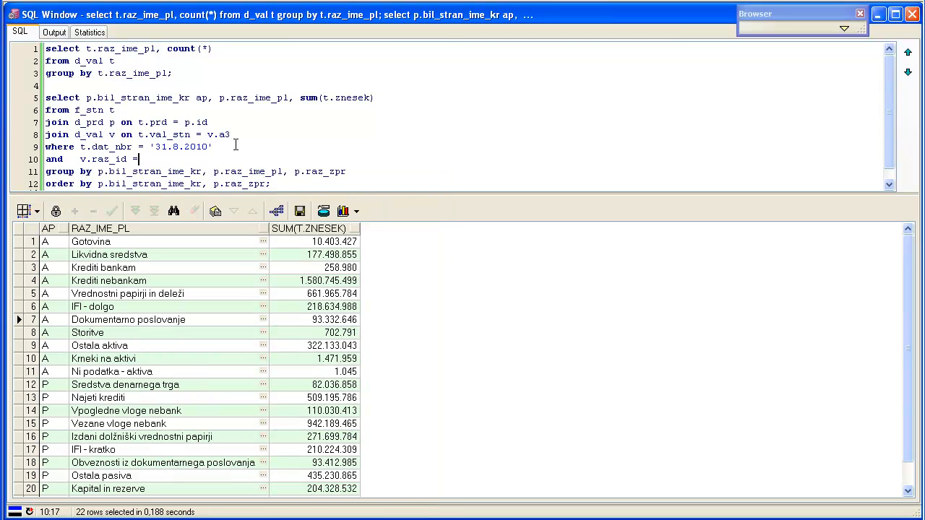
Run only the d_val query that counts currencies per raz_ime_pl.
key(ctrl+Home)
key(shift+Down)
key(shift+Down)
key(shift+Down)
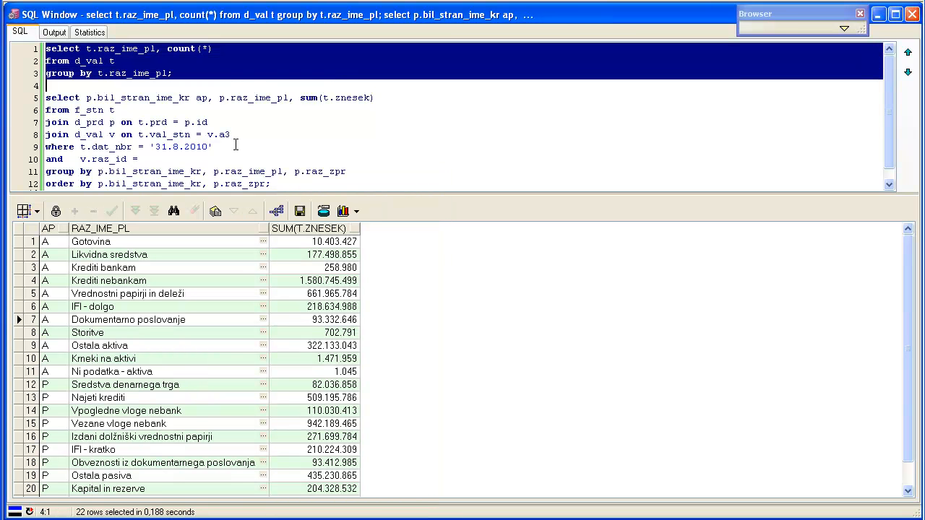
key(F8)
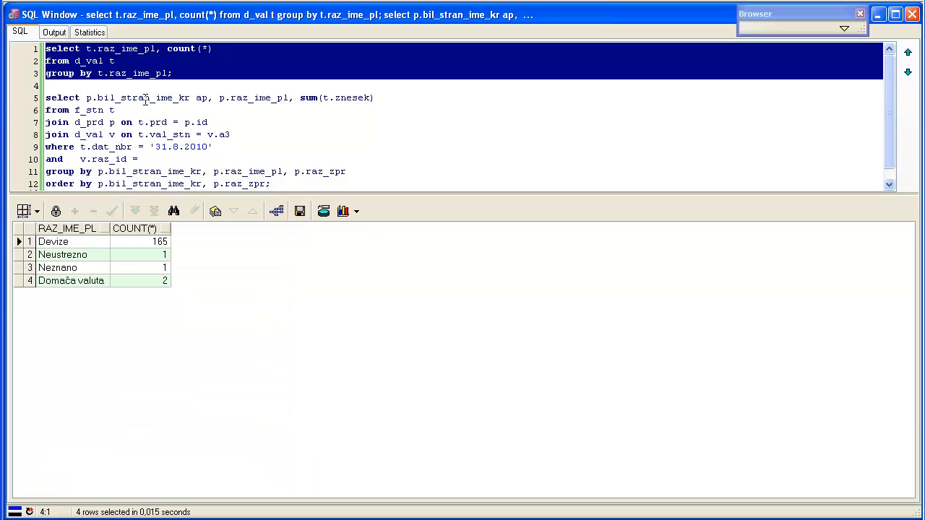
Insert t.raz_id as the first column in the d_val count query's select list.
drag(86, 49, 104, 61)
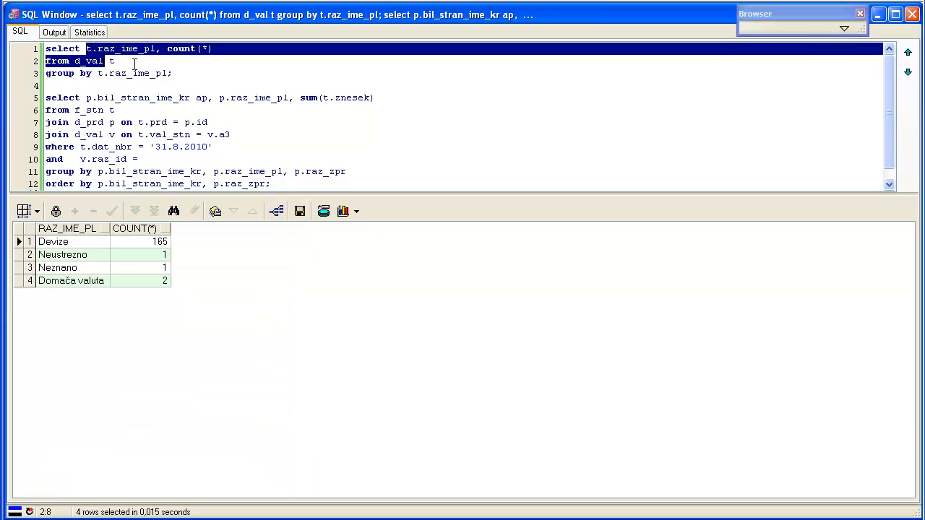
key(Up)
key(Left)
key(Left)
key(Left)
text(t.raz_id,)
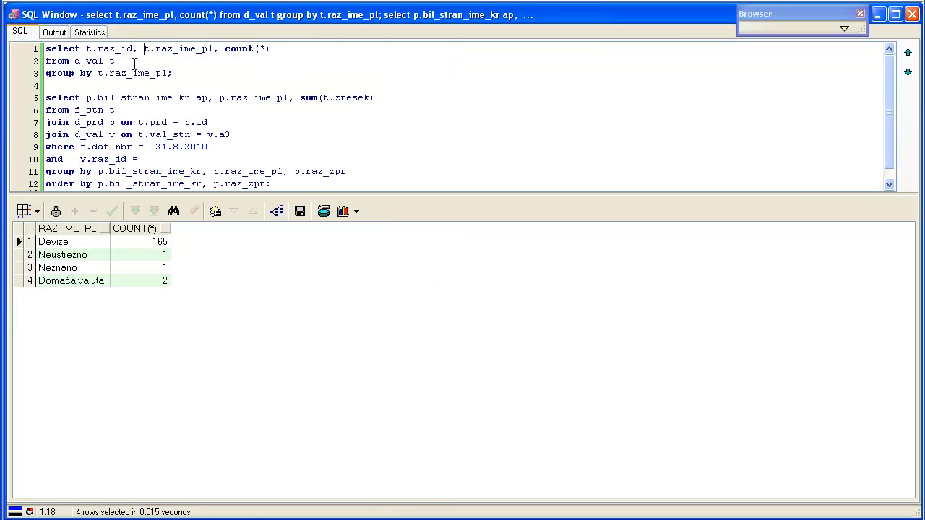
Add t.raz_id to the group by clause of the d_val count query and run only that query.
key(ctrl+shift+Left)
key(ctrl+shift+Left)
key(ctrl+c)
key(Down)
key(Down)
key(ctrl+v)
key(End)
key(ctrl+shift+Home)
key(F8)
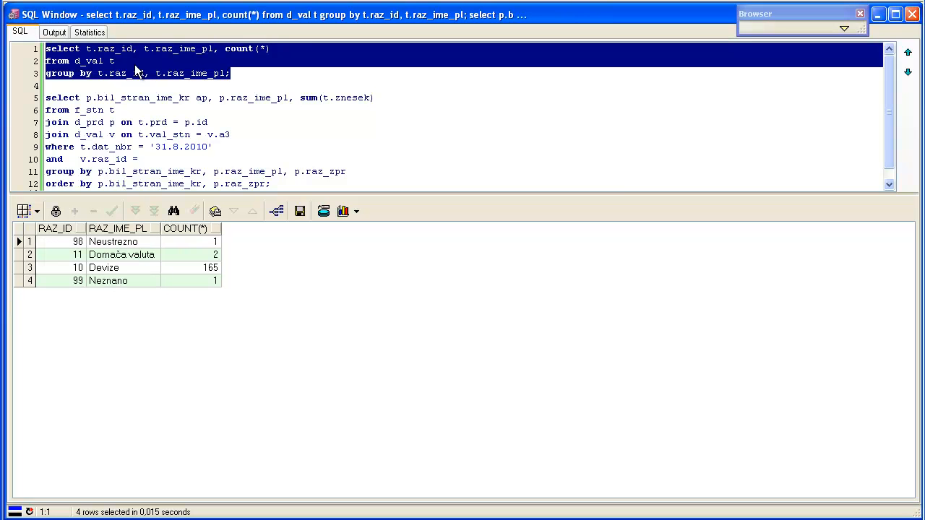
Complete the v.raz_id condition in the f_stn query with the value 11 and the comment -- domača valuta.
click(80, 268)
click(78, 254)
click(167, 171)
scroll(220, 173, down, 1)
scroll(219, 155, up, 1)
click(165, 160)
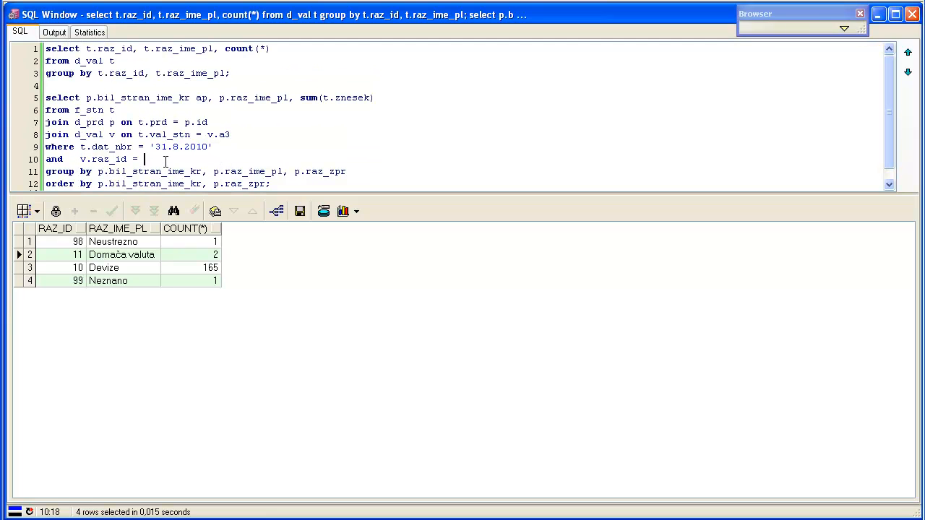
text(11 -- domača valuta)
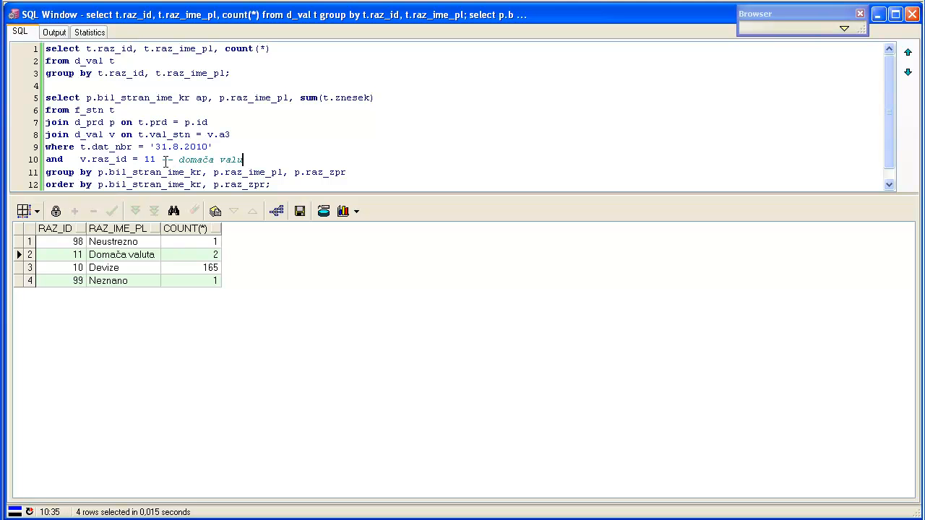
Run only the f_stn aggregate query with the currency filter, and enlarge the editor pane slightly to fit the whole query.
key(Down)
key(Down)
key(End)
key(shift+Up)
key(shift+Up)
key(shift+Up)
key(shift+Up)
key(shift+Up)
key(shift+Up)
key(shift+Up)
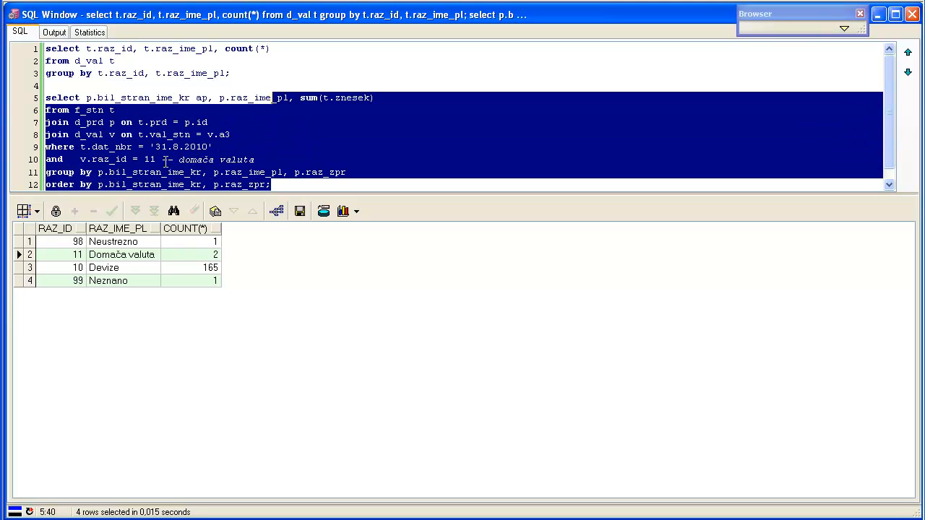
key(shift+Home)
key(F8)
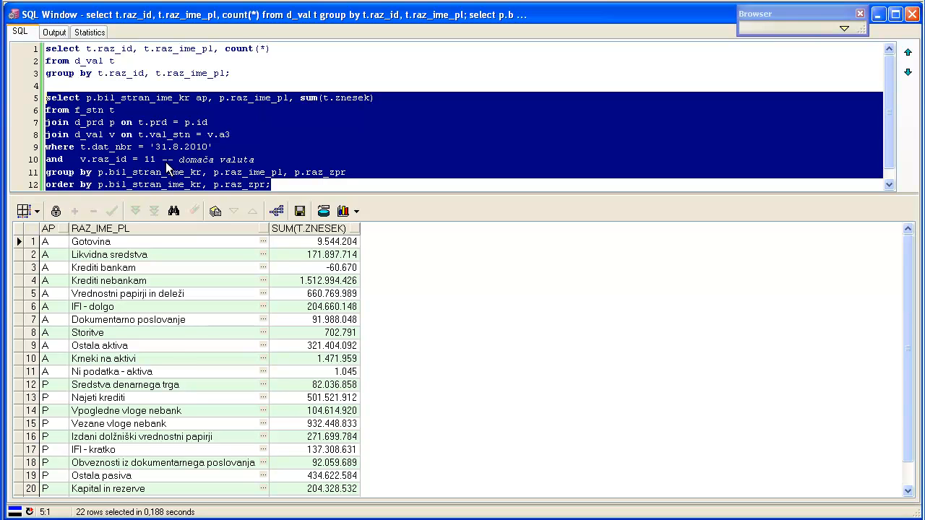
drag(253, 197, 250, 213)
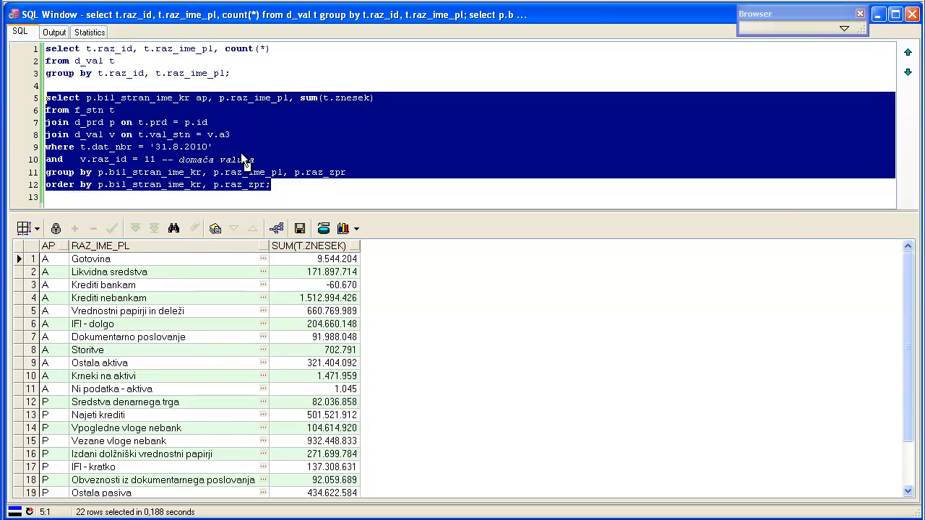
Comment out the v.raz_id condition, rerun only the f_stn aggregate query and check its summed amounts.
click(243, 159)
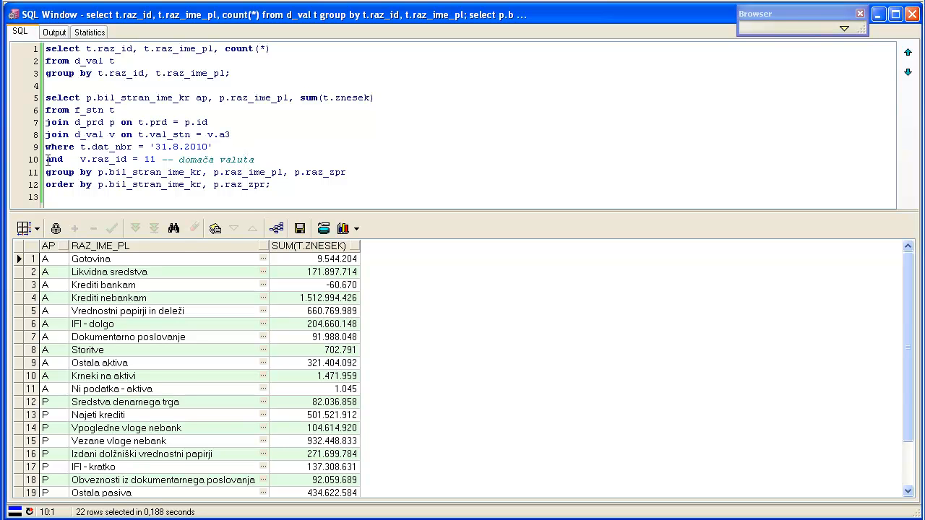
text(--)
drag(301, 188, 71, 121)
key(F8)
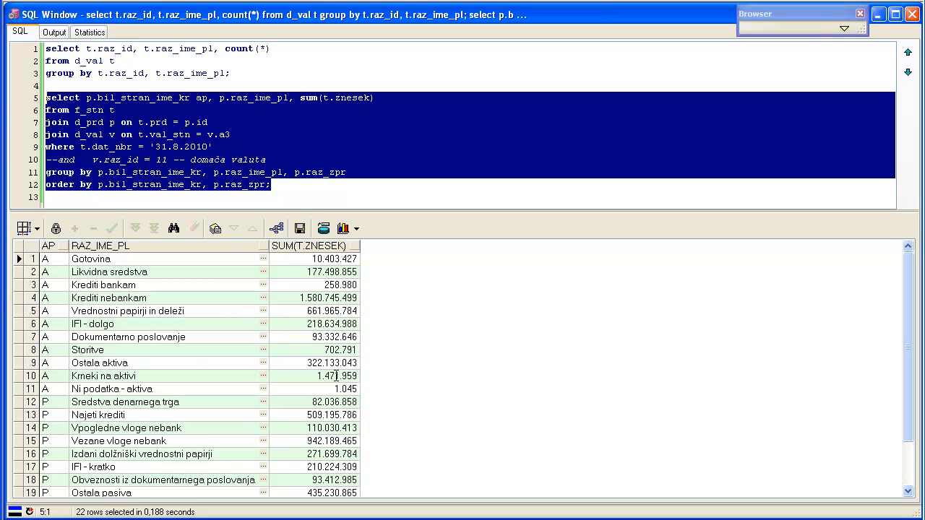
click(318, 247)
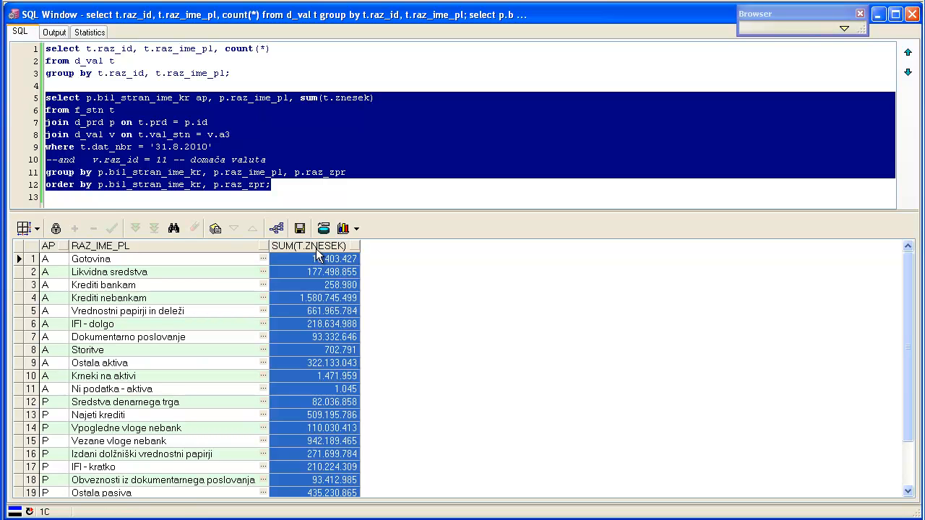
click(327, 259)
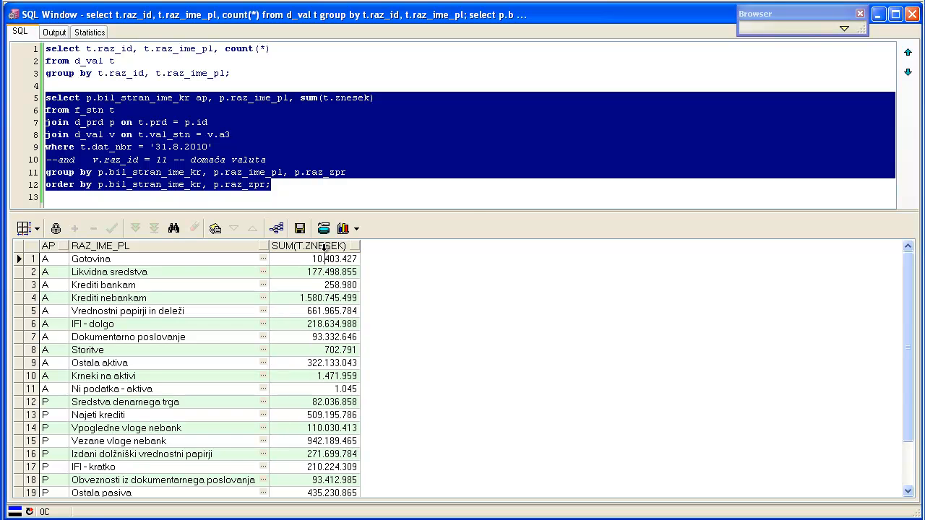
key(F8)
Add sum(t.znesek_val) after sum(t.znesek) in the select list, run the f_stn query and compare the two sums.
click(380, 102)
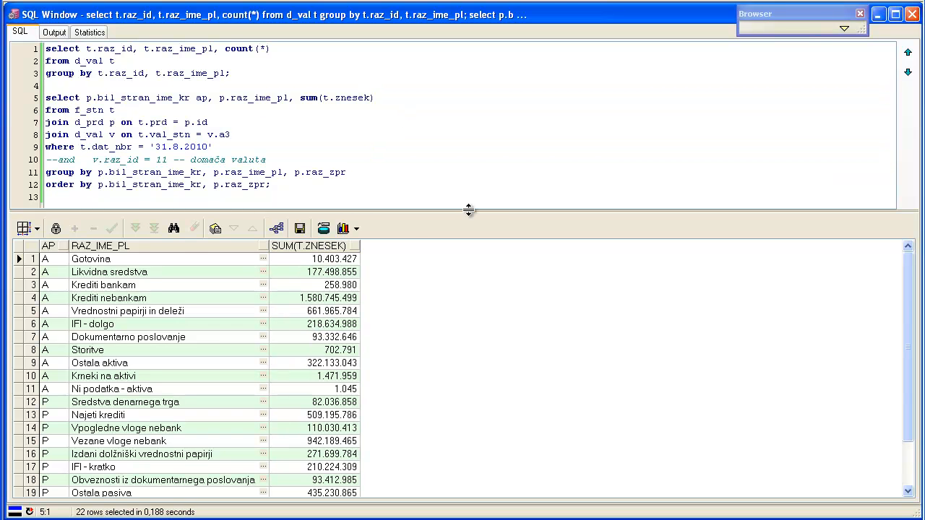
text(, sum(t.z)
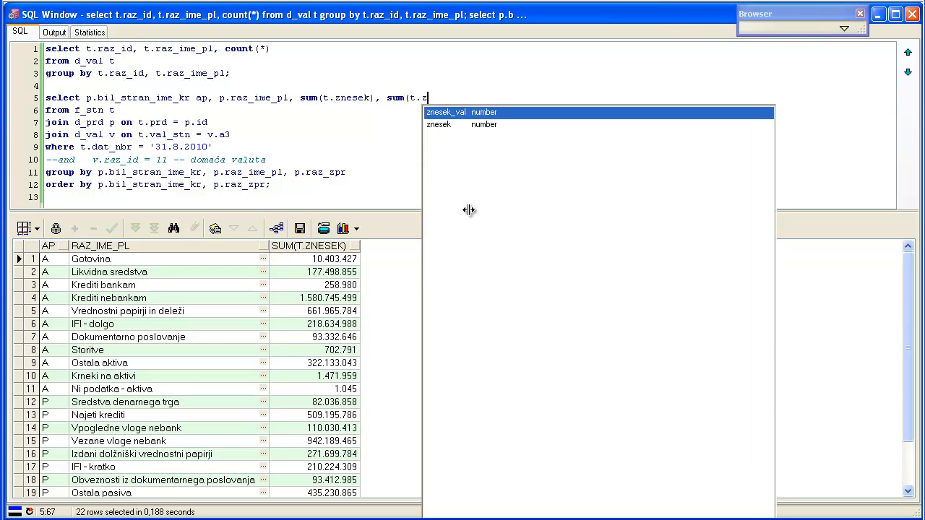
key(Return)
key(Home)
key(shift+ctrl+End)
key(F8)
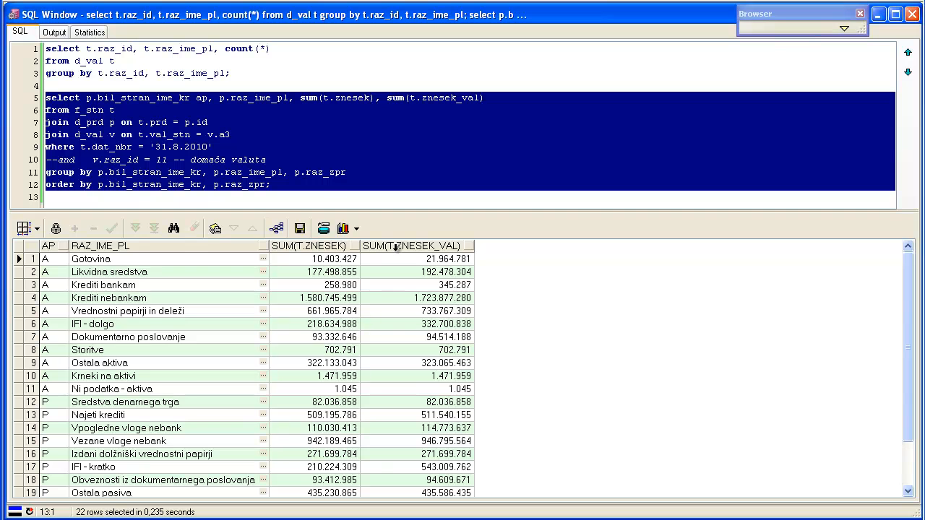
click(320, 243)
click(326, 272)
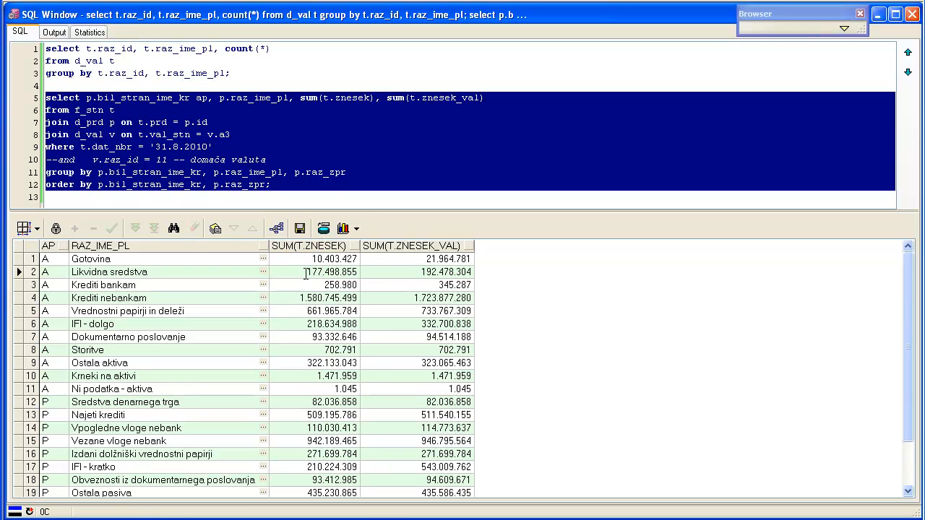
Remove the comment marks in front of the v.raz_id = 11 condition.
click(215, 159)
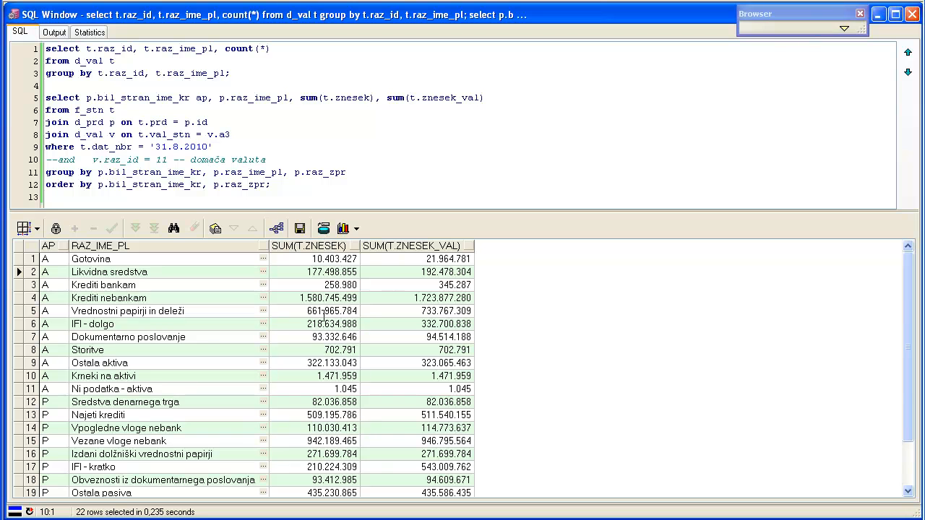
click(287, 160)
key(Home)
key(Delete)
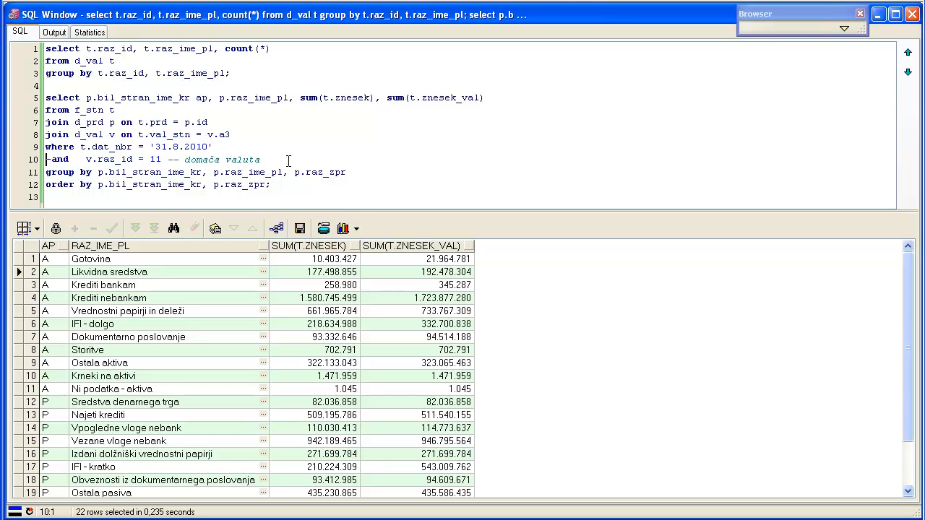
key(Delete)
Run only the f_stn query with both sums and the domestic currency filter active.
key(Up)
key(Up)
key(Up)
key(Up)
key(Up)
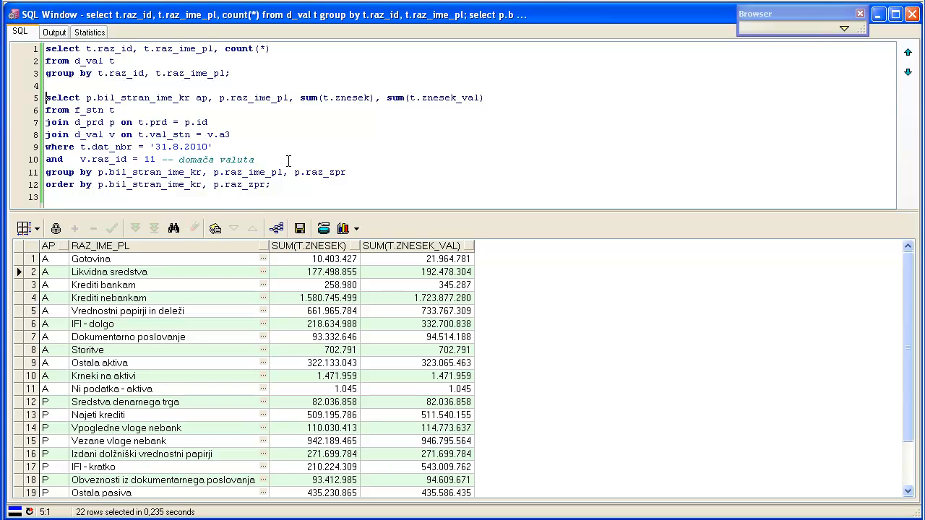
key(shift+Down)
key(shift+Down)
key(shift+Down)
key(shift+Down)
key(shift+Down)
key(shift+Down)
key(shift+Down)
key(shift+Down)
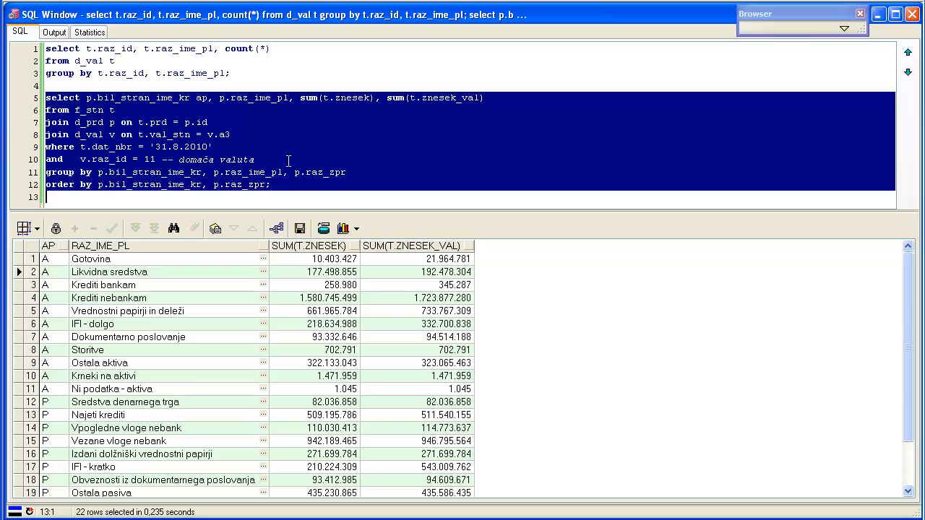
key(F8)
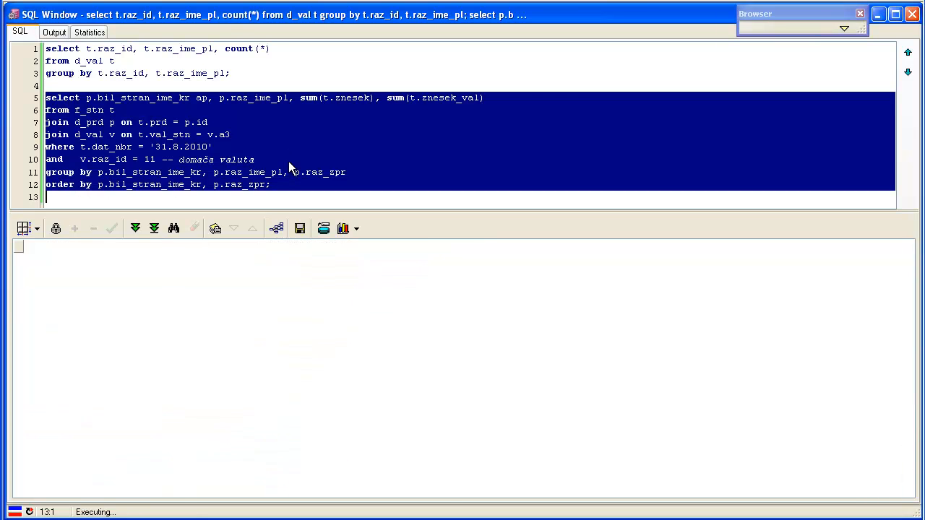
Remove sum(t.znesek_val) from the select list of the f_stn query, leaving only sum(t.znesek).
click(376, 99)
key(shift+End)
key(Delete)
key(Home)
key(ctrl+s)
key(Escape)
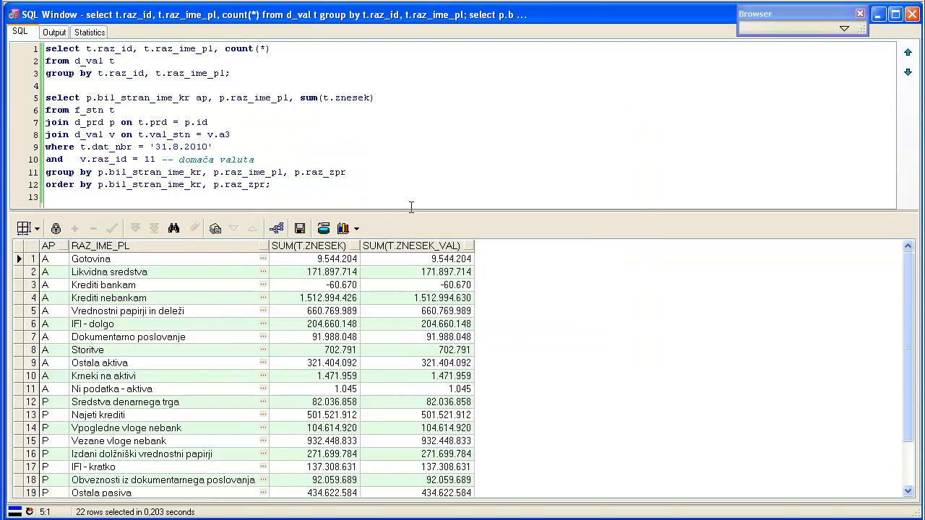
key(Down)
key(Down)
key(Down)
key(Down)
key(Down)
Switch to the star schema diagram to examine the dimensions around F_STN, and return to the SQL window.
key(alt+Tab)
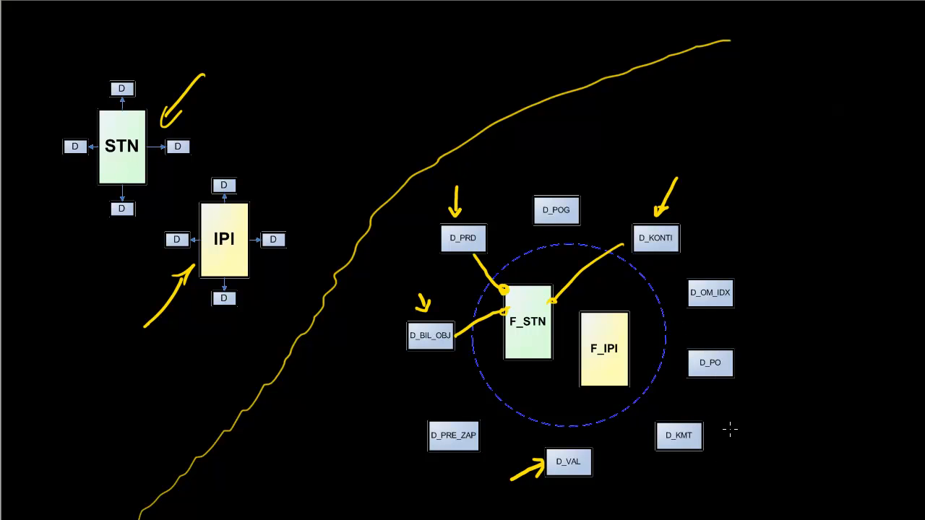
mouse_move(722, 432)
mouse_down()
mouse_move(731, 437)
mouse_move(733, 418)
mouse_up()
key(alt+Tab)
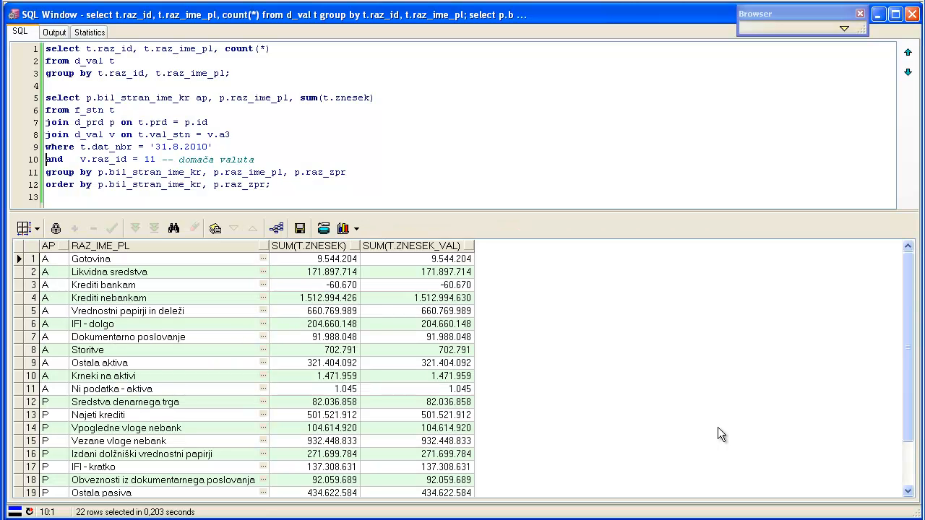
Replace the d_val count query with "select t.* from d_kmt t;" and run only that statement.
key(ctrl+Home)
key(ctrl+Right)
key(shift+Down)
key(shift+Down)
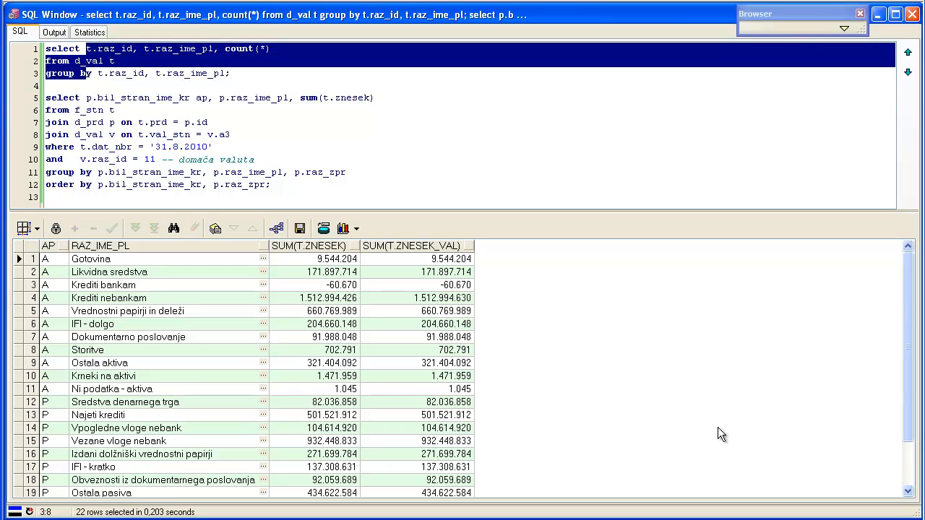
key(shift+End)
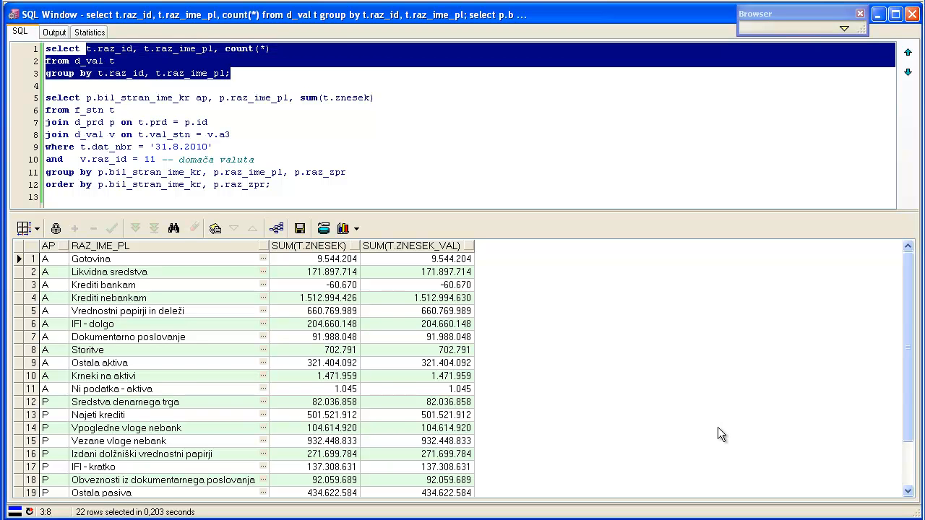
text(t t)
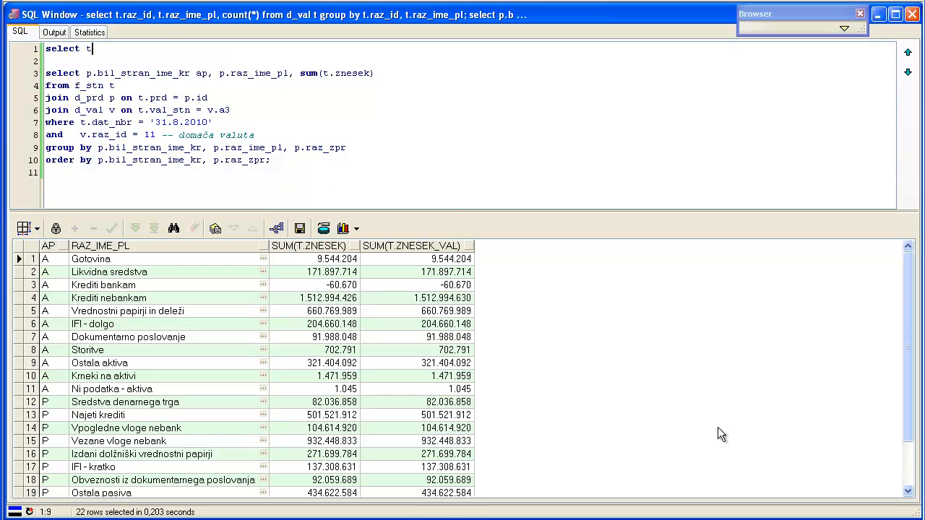
text(.*)
key(Return)
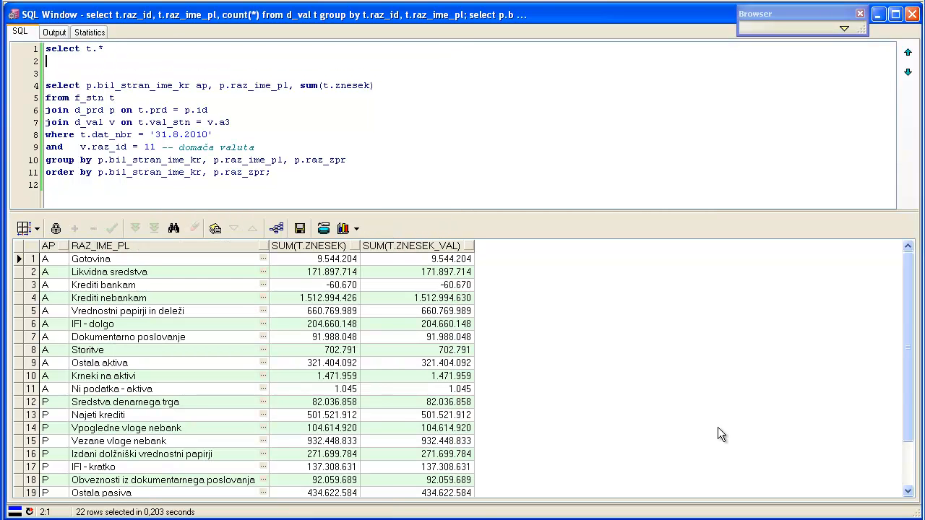
text(from d_kmt t;)
key(ctrl+shift+Home)
key(F8)
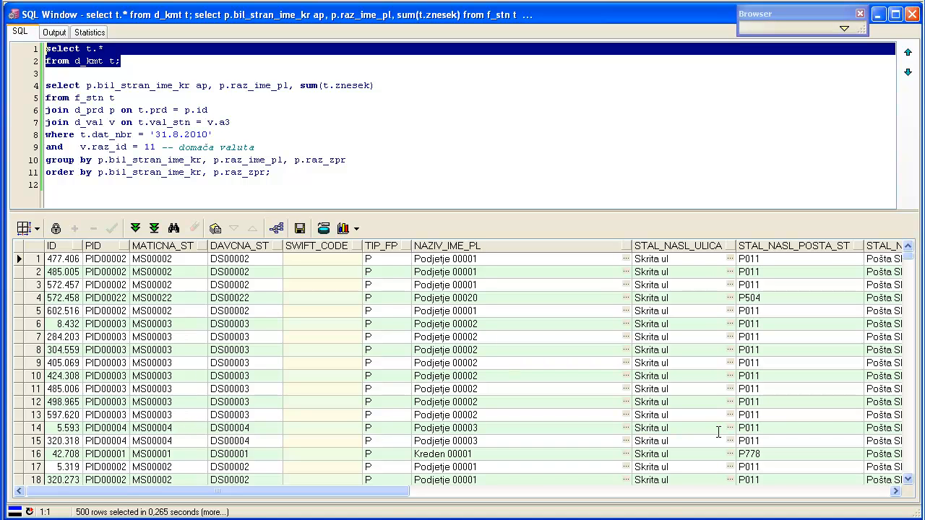
Replace t.* in the d_kmt query's select list with "t.tip_fp, count(*)".
click(19, 312)
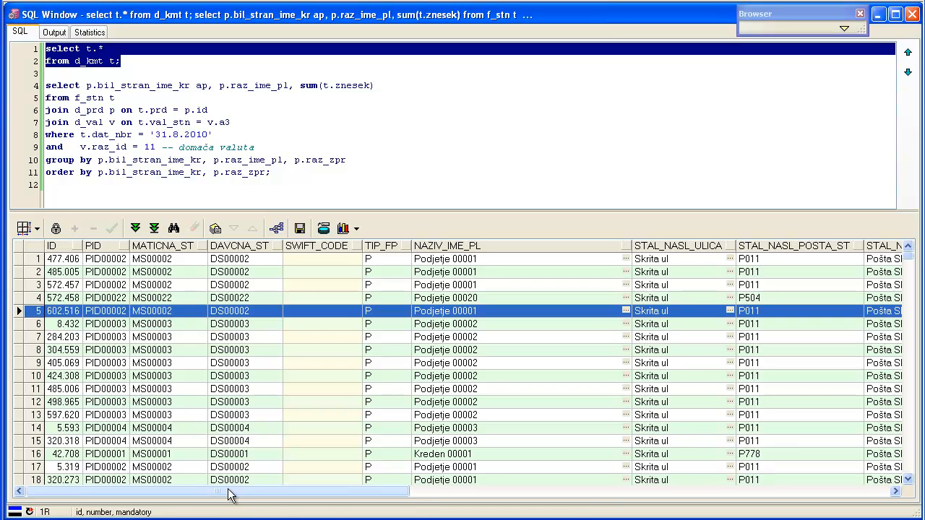
click(388, 245)
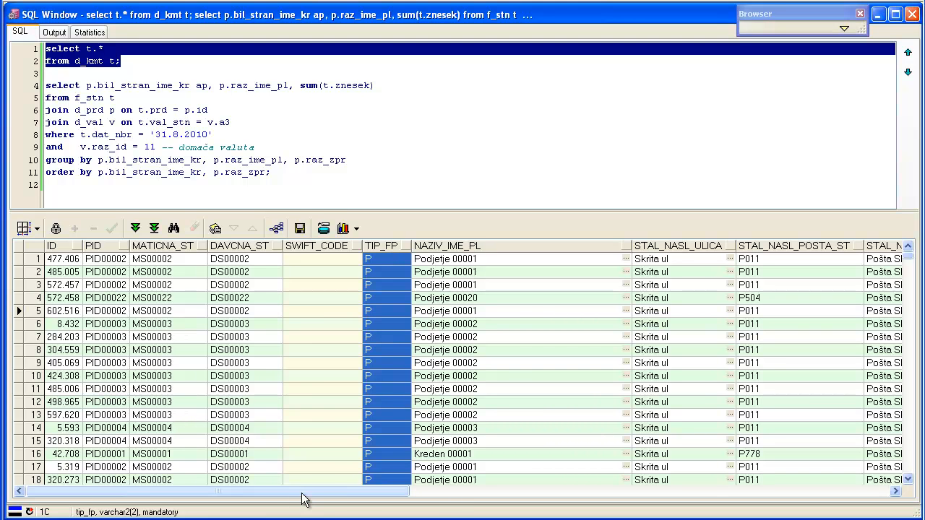
click(128, 55)
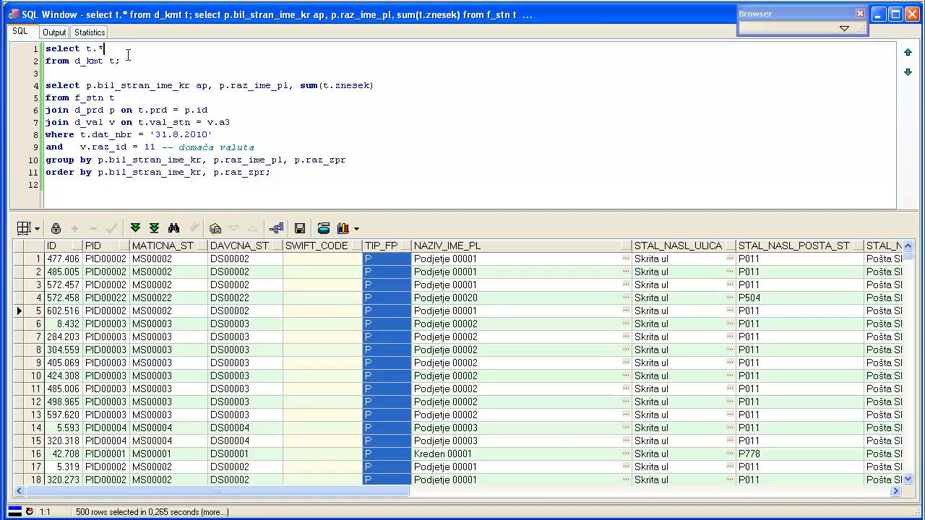
key(BackSpace)
key(BackSpace)
key(BackSpace)
text(t.t)
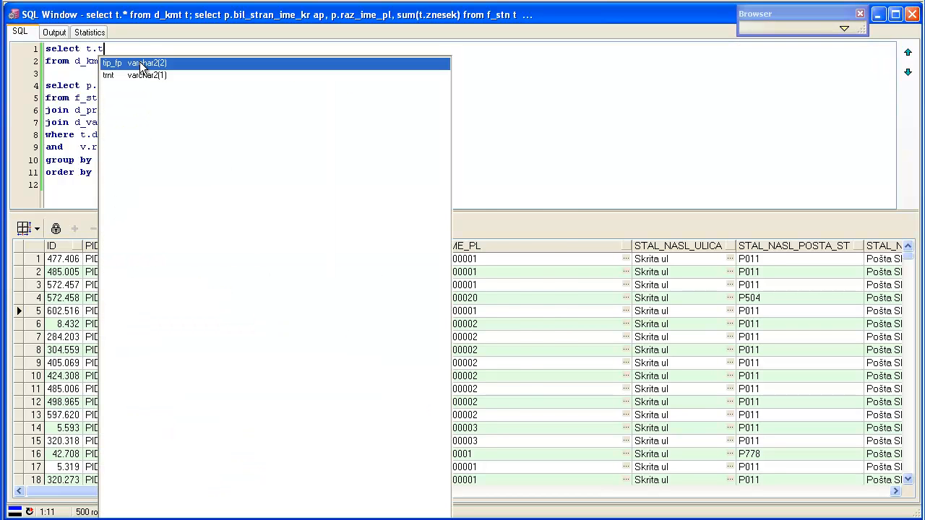
click(139, 62)
text(, count(*))
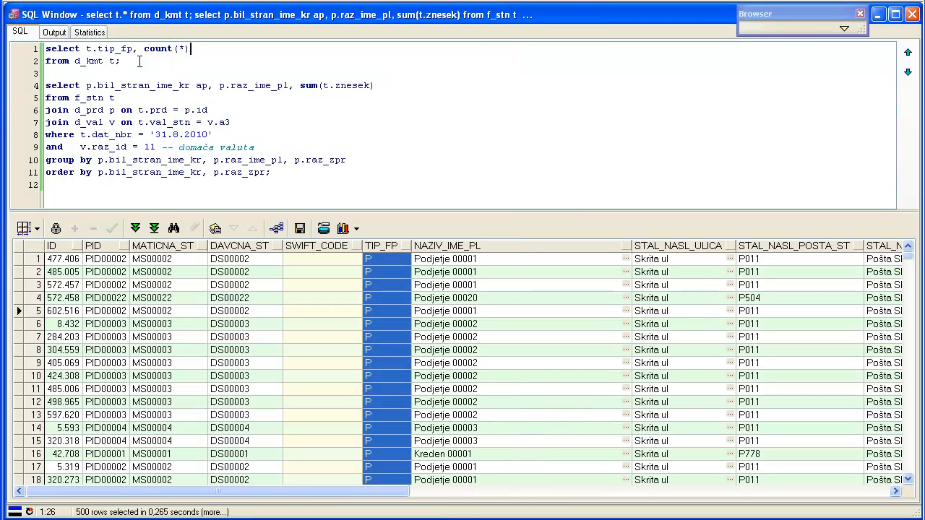
Add "group by t.tip_fp" to the d_kmt query and run that statement alone.
key(Down)
key(BackSpace)
key(Return)
text(group )
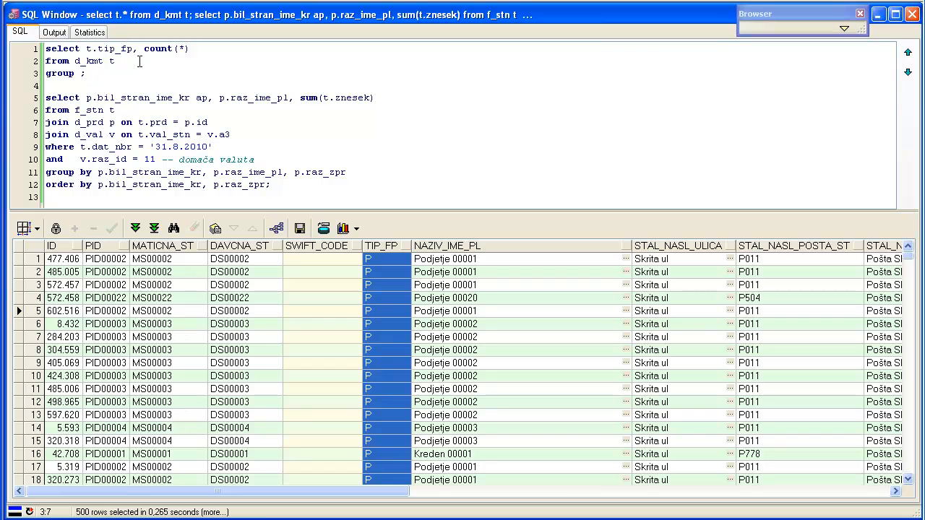
text(by t.t)
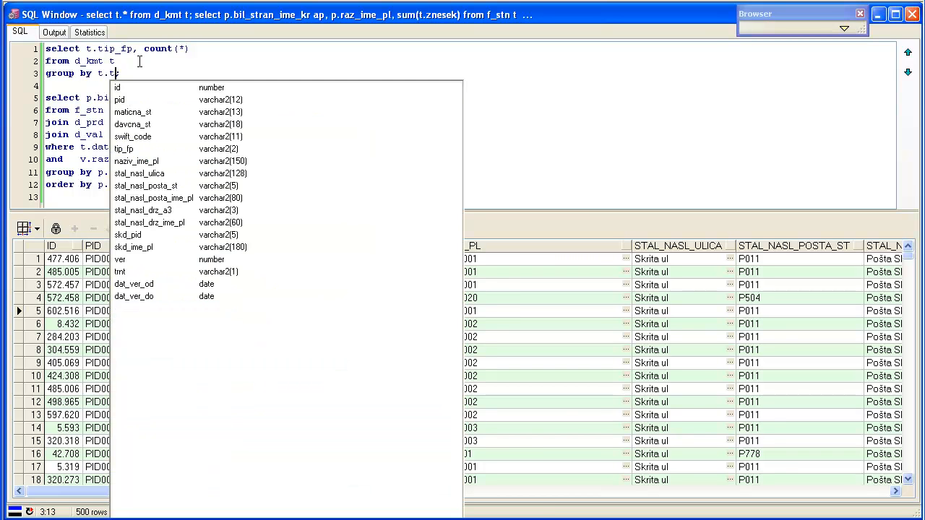
key(Return)
key(ctrl+shift+Home)
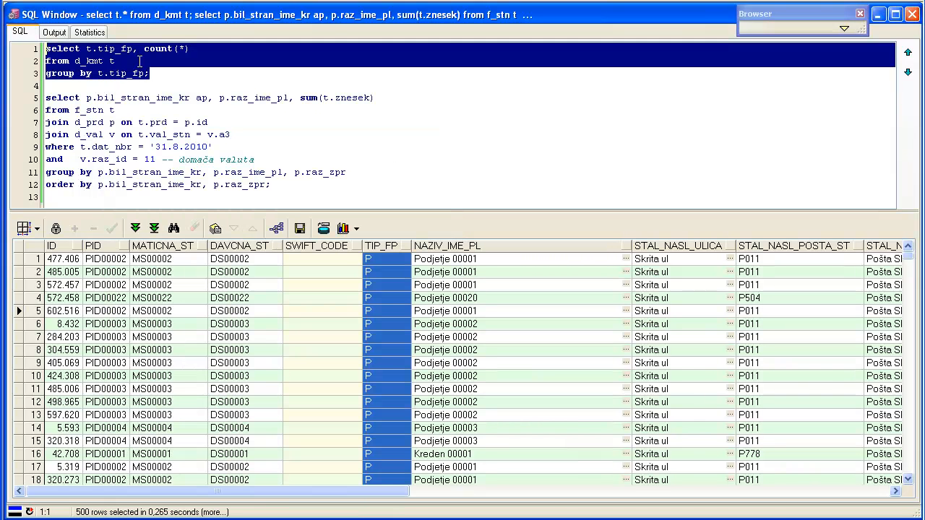
key(F8)
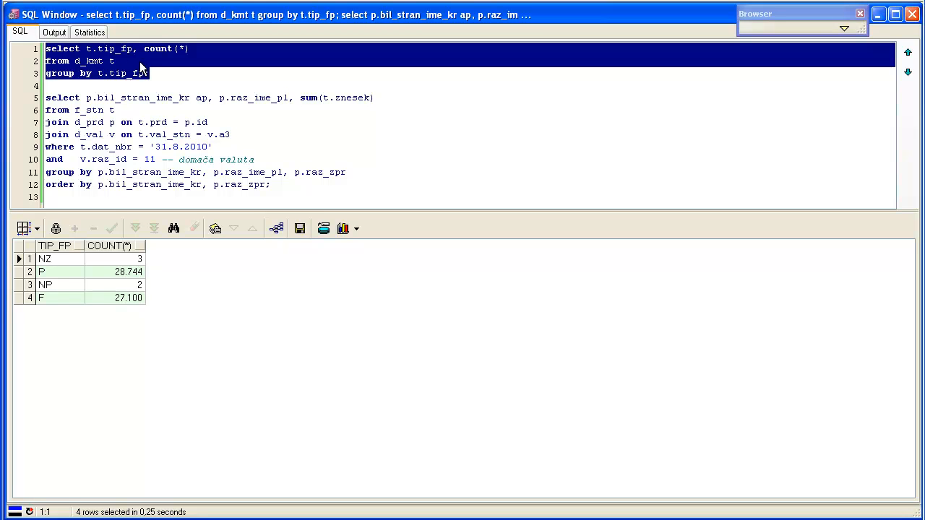
Sort the result grid by TIP_FP and highlight the F row, followed by the P row.
click(79, 245)
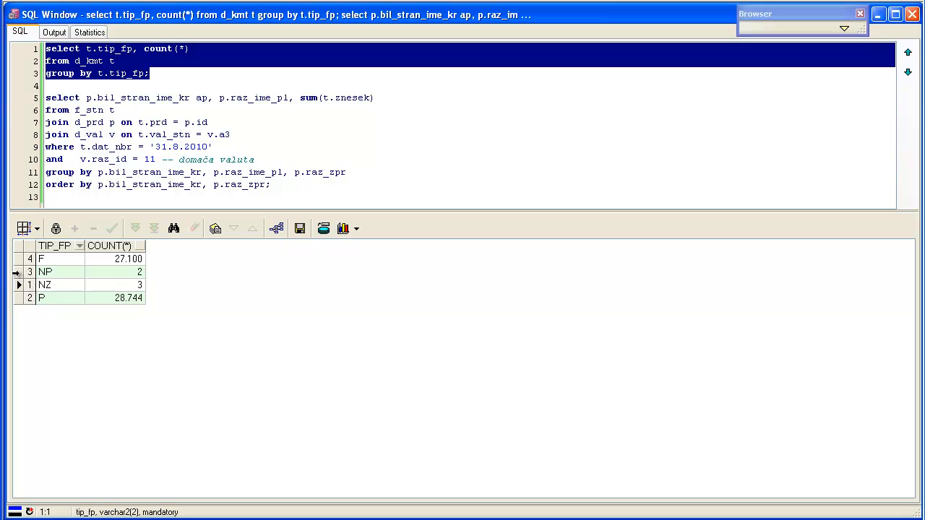
click(13, 260)
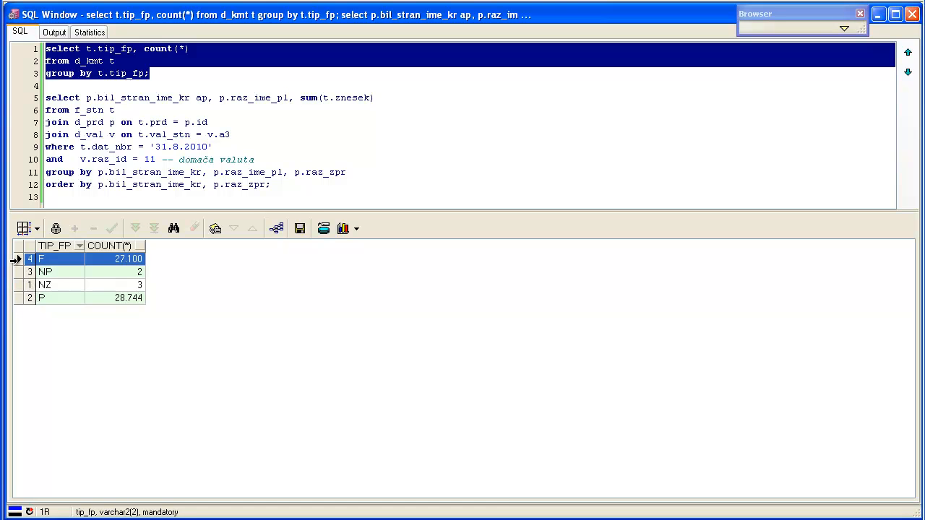
click(14, 299)
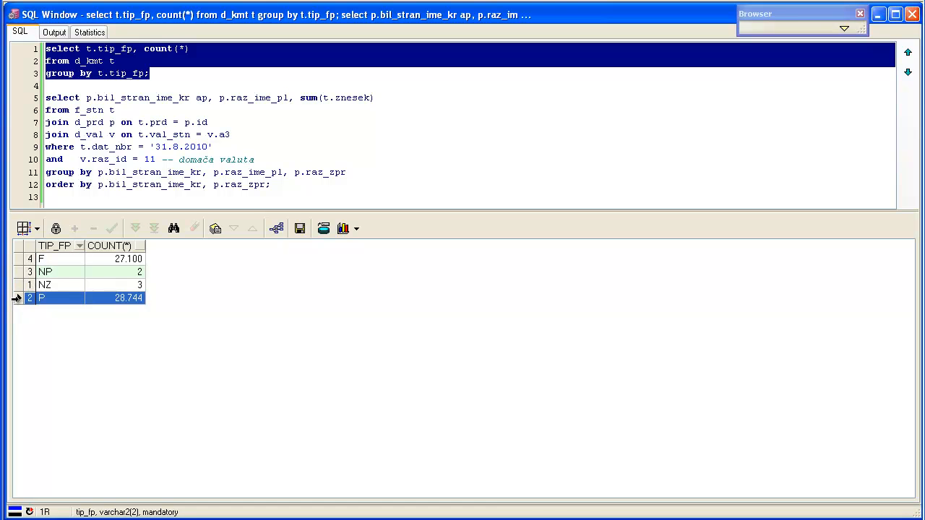
Recall "select t.* from d_kmt t" from the statement history and insert it above the tip_fp count query.
click(207, 49)
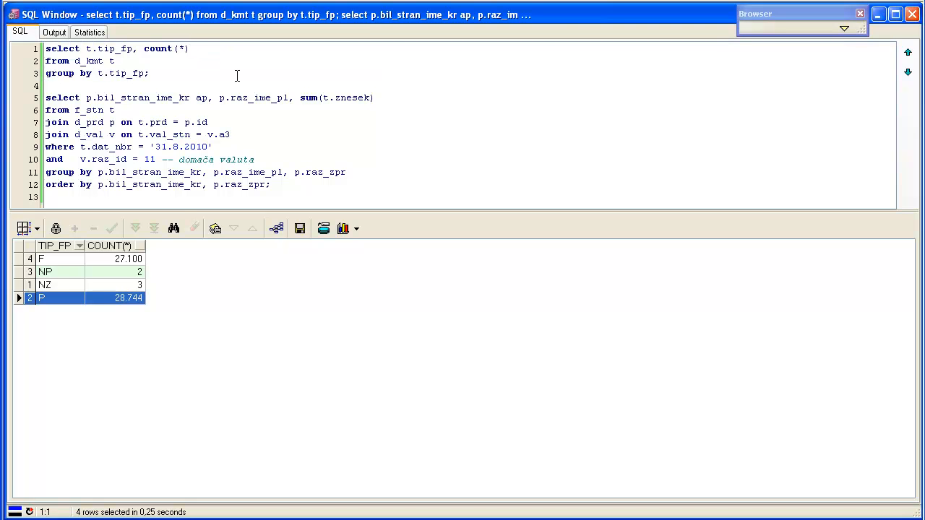
key(Home)
key(Return)
key(ctrl+e)
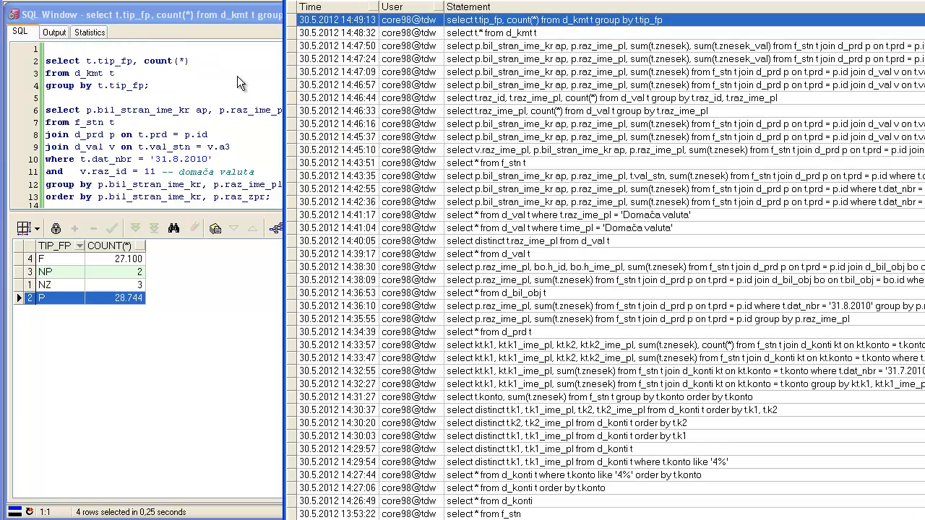
key(Down)
key(Return)
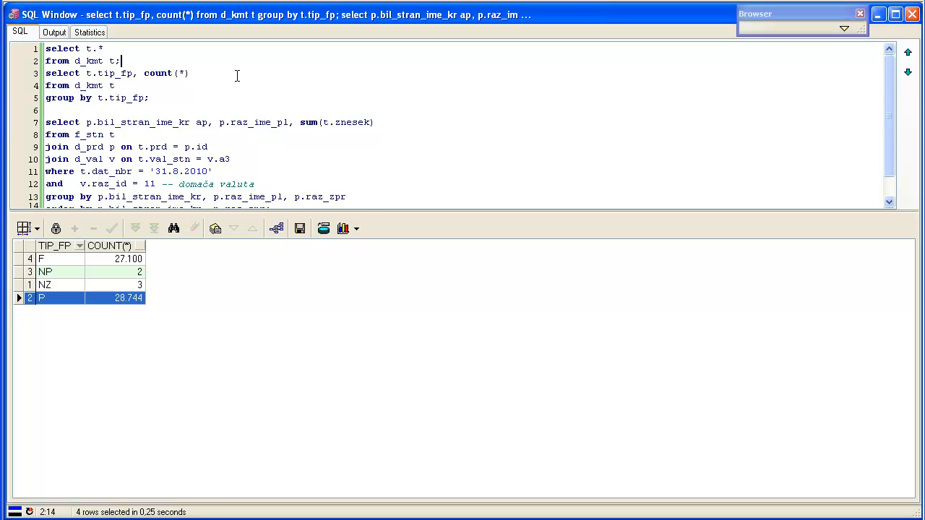
Set the recalled d_kmt statement apart with a blank line, join it onto one line and run it.
key(Return)
key(Left)
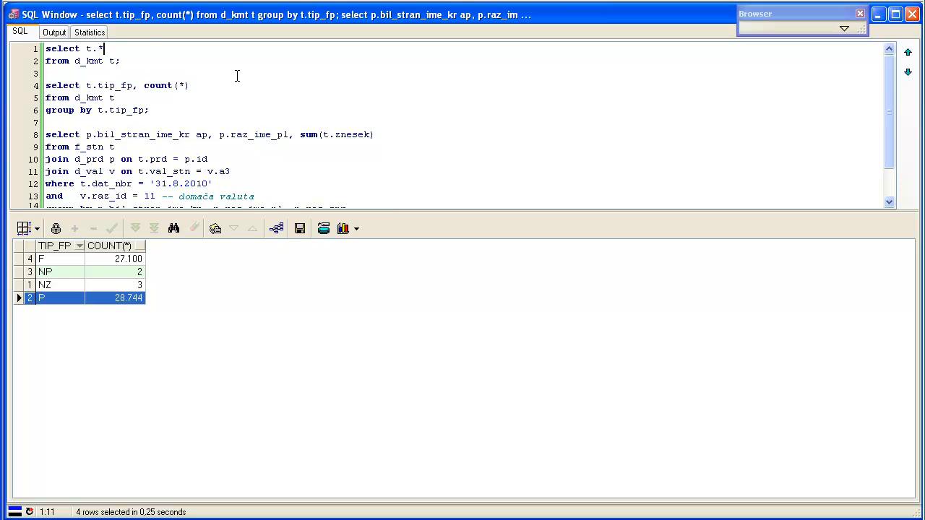
key(Delete)
key(F8)
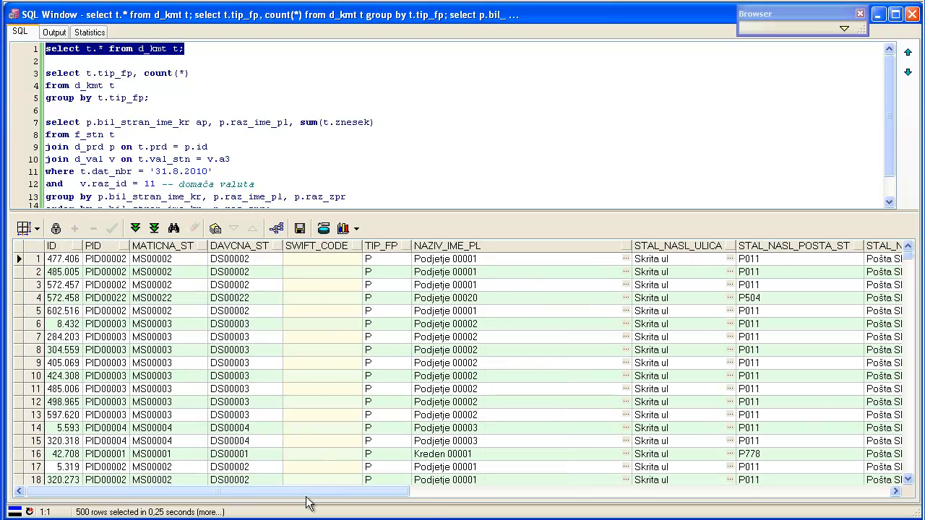
Examine the NAZIV_IME_PL name column and the STAL_NASL address and country columns of the d_kmt results.
drag(303, 501, 498, 500)
click(249, 245)
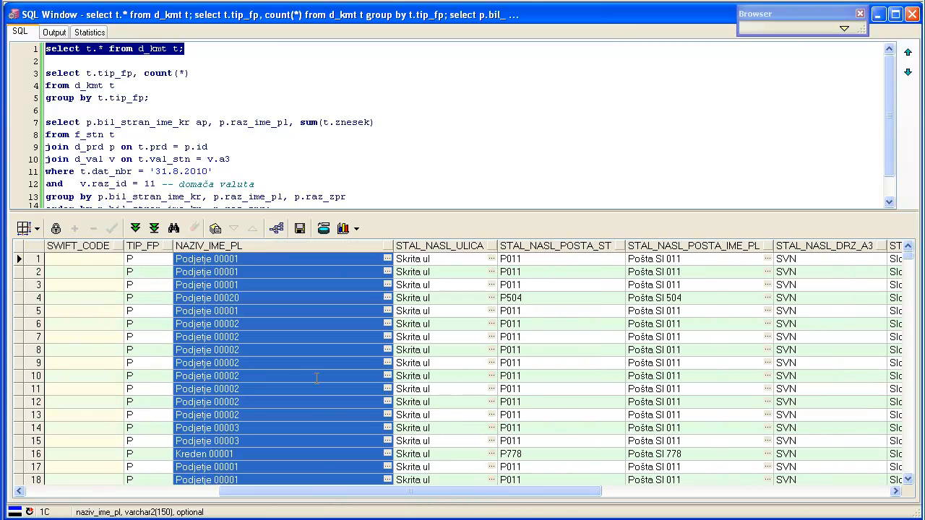
drag(401, 499, 509, 498)
drag(315, 240, 670, 249)
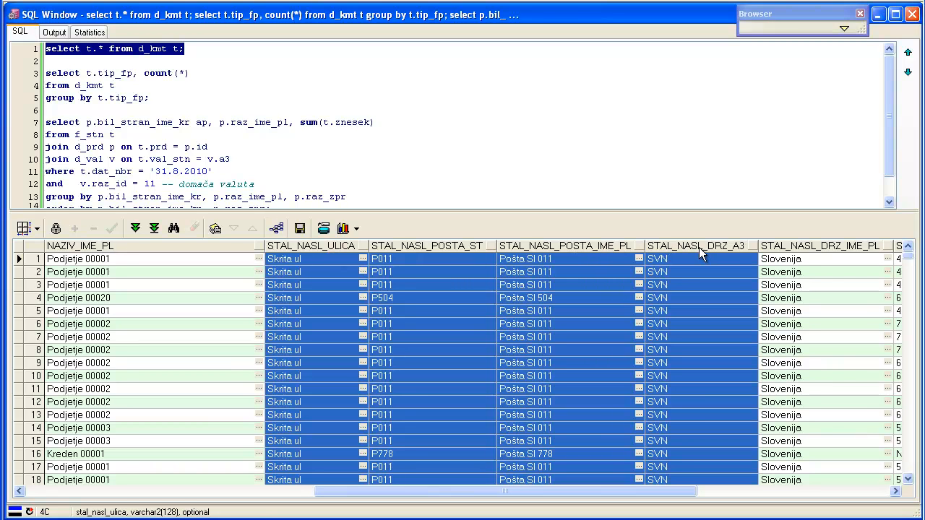
click(786, 244)
Examine the SKD activity columns and the version columns VER to DAT_VER_DO, and return to the first result columns.
drag(483, 495, 691, 495)
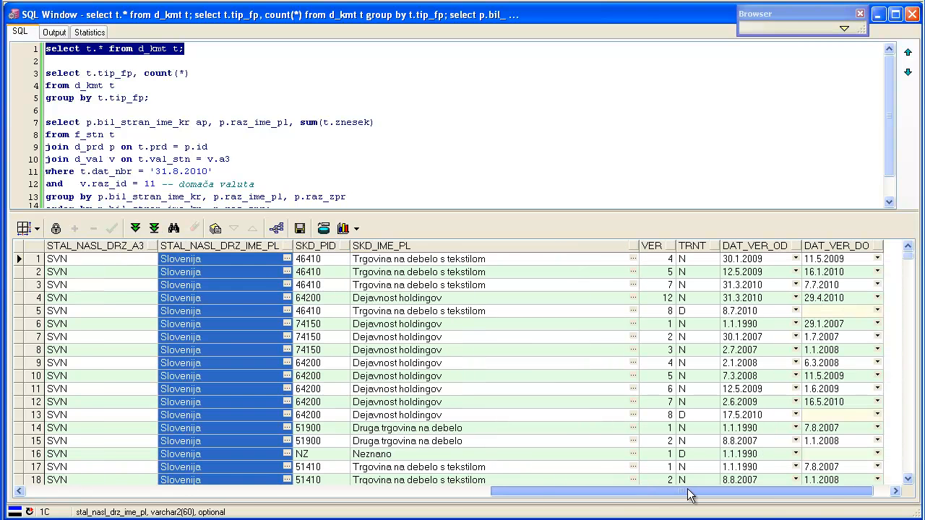
drag(322, 245, 394, 246)
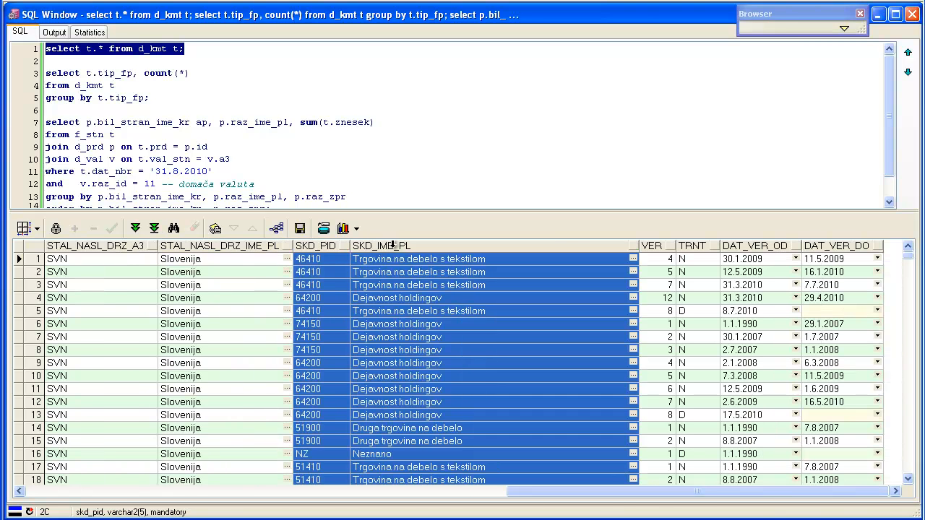
click(394, 285)
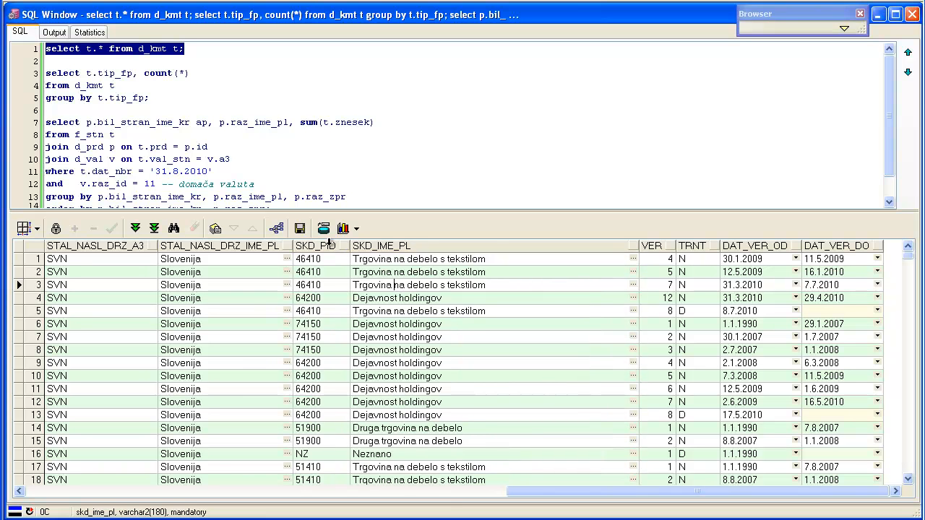
drag(331, 246, 398, 246)
click(430, 286)
drag(652, 245, 820, 247)
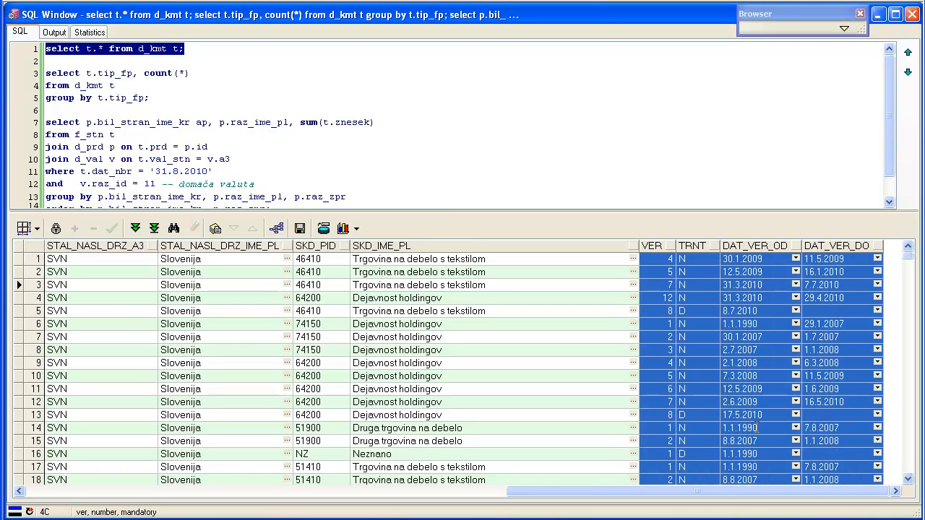
drag(692, 496, 222, 488)
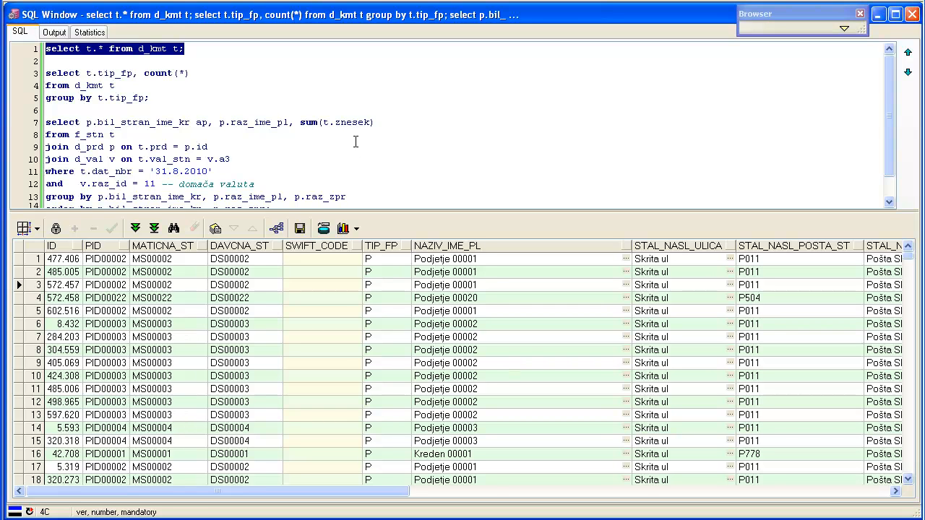
Delete the "and v.raz_id = 11" condition line from the f_stn query.
click(340, 136)
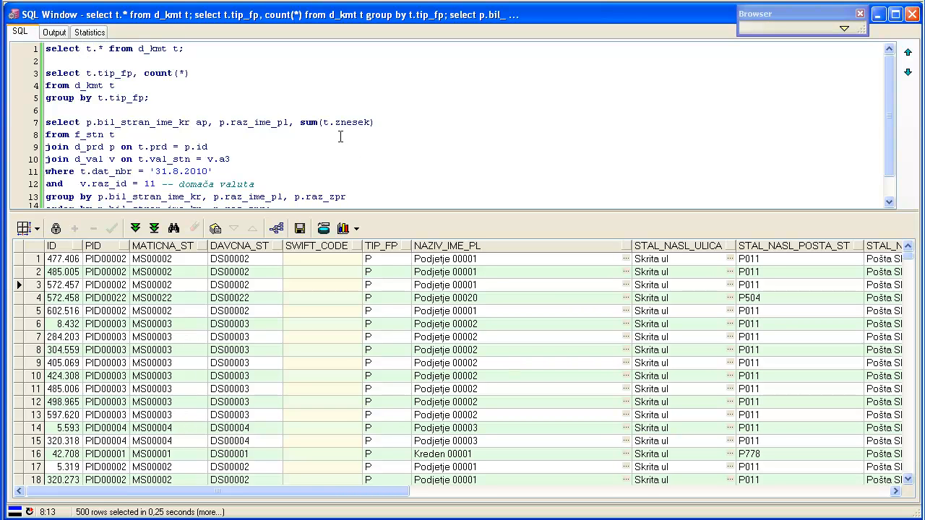
scroll(340, 137, down, 1)
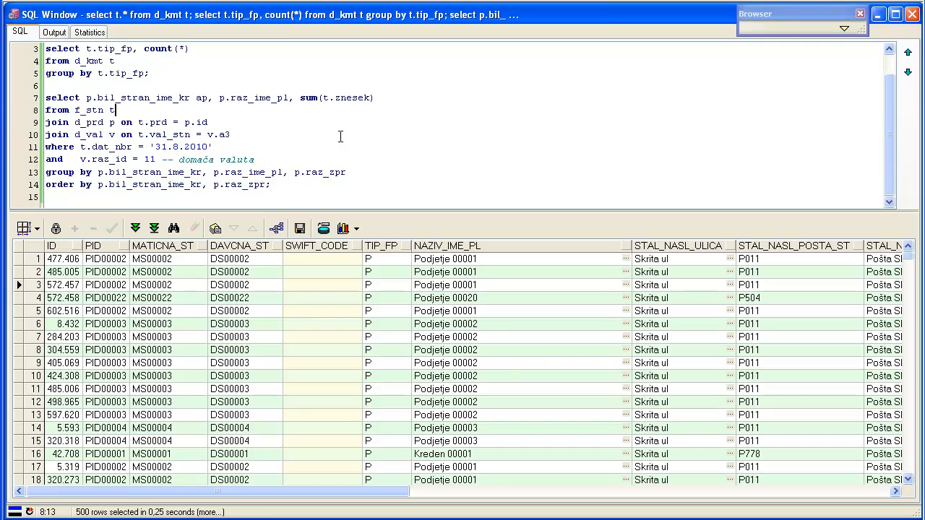
click(277, 97)
key(Down)
key(Down)
key(Down)
key(Down)
key(Down)
key(Up)
key(Home)
key(shift+Down)
key(Delete)
Delete the "join d_val v on t.val_stn = v.a3" line from the f_stn query.
key(Up)
key(Up)
key(shift+Down)
key(Delete)
Run the whole f_stn query, from its select line through its order by line.
key(Up)
key(Up)
key(Up)
key(shift+Down)
key(shift+Down)
key(shift+Down)
key(shift+Down)
key(shift+Down)
key(shift+Down)
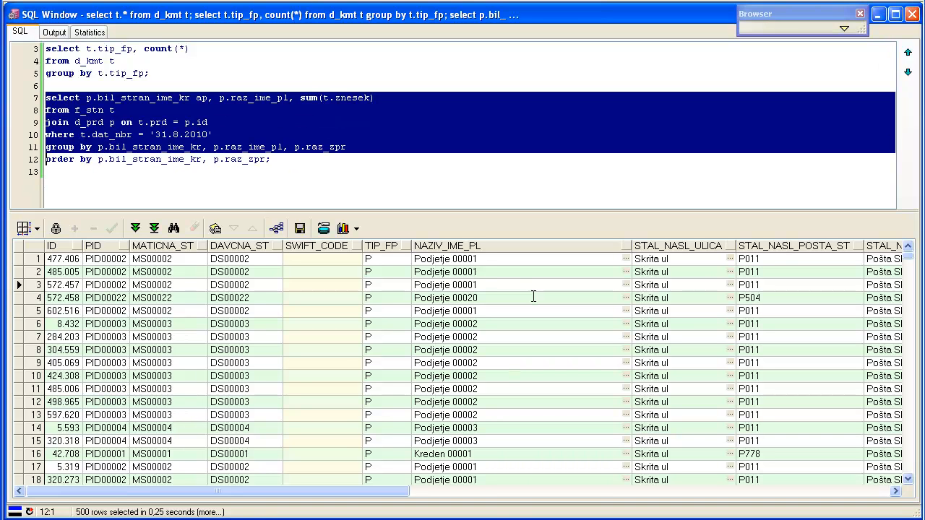
key(F8)
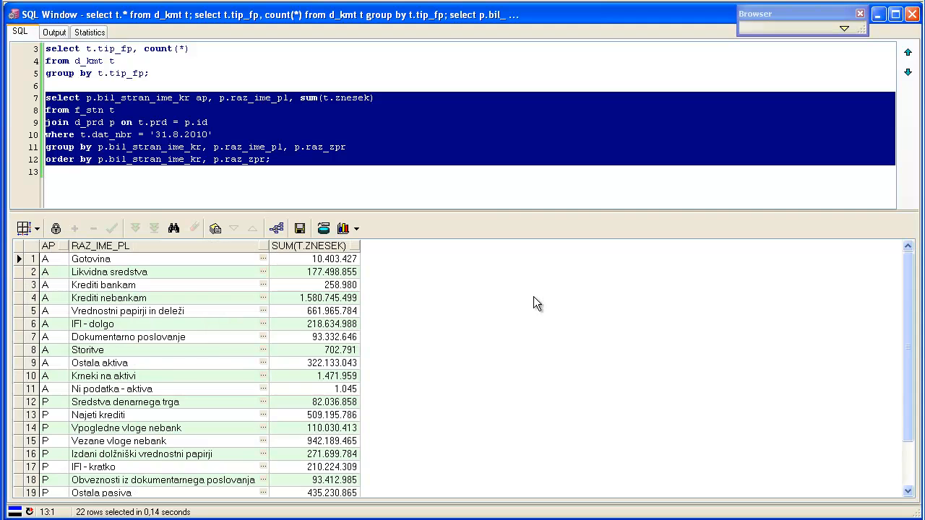
Insert the column p.raz_id before p.raz_ime_pl in the select list of the f_stn query.
click(301, 97)
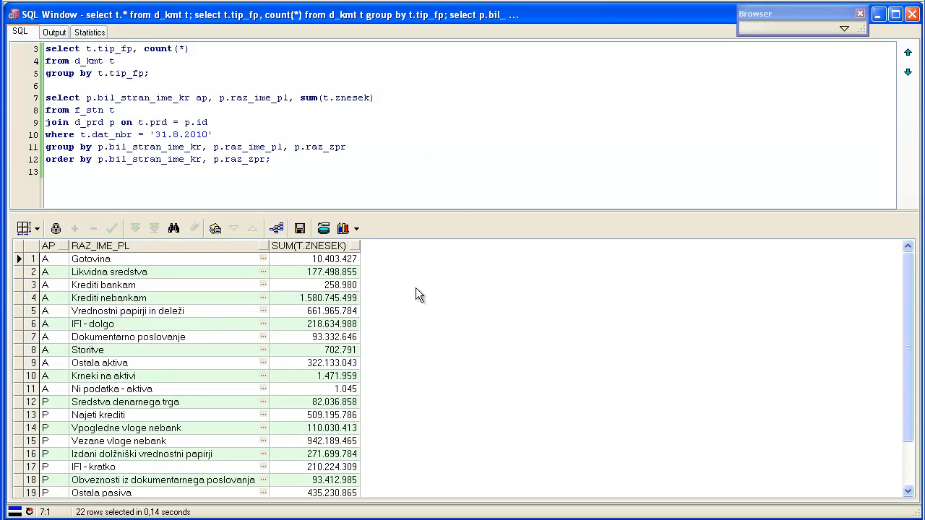
click(133, 299)
click(224, 134)
click(220, 98)
key(shift+Down)
key(Down)
key(Up)
key(Up)
key(ctrl+Right)
key(ctrl+Right)
text(p.)
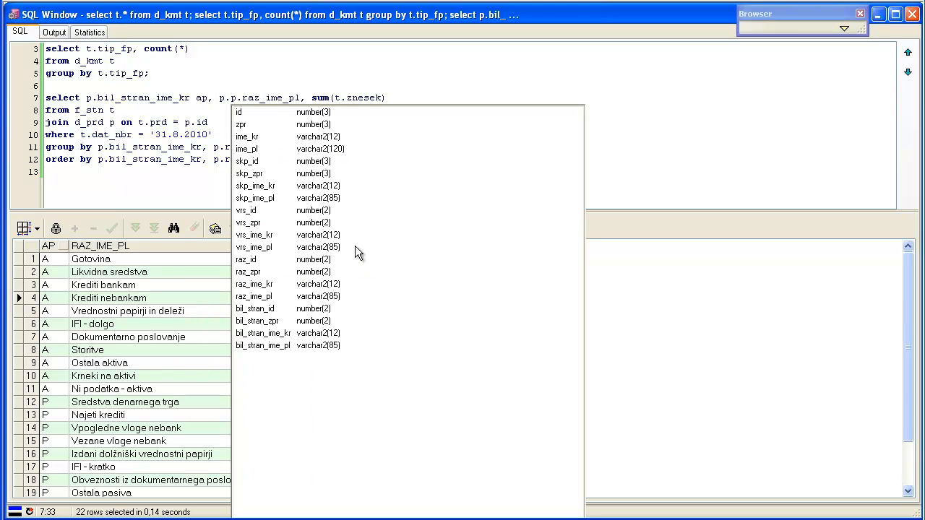
text(ra)
key(Return)
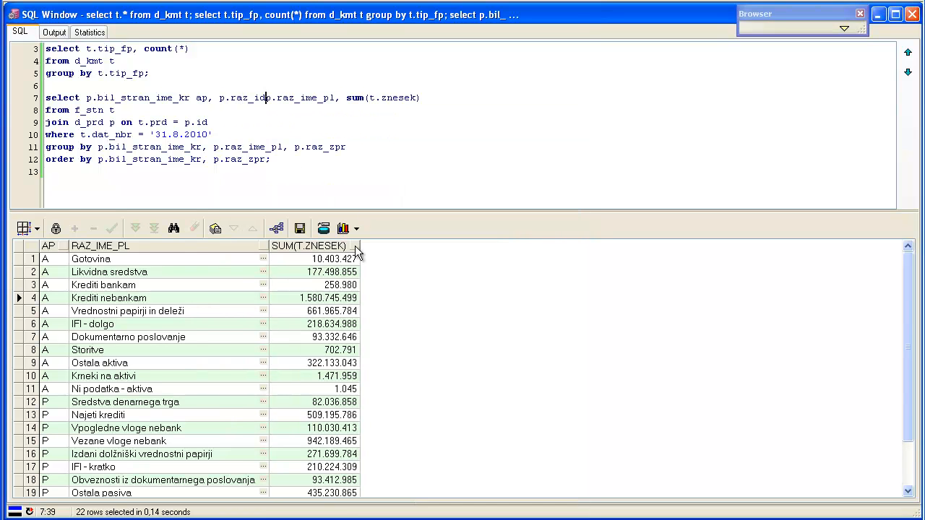
text(,)
Add p.raz_id at the end of the group by line of the f_stn query.
key(Down)
key(Down)
key(Down)
key(Down)
key(End)
text(, p.ra)
key(Return)
Run the f_stn query that selects and groups by p.raz_id.
key(Up)
key(Up)
key(Up)
key(Up)
key(F8)
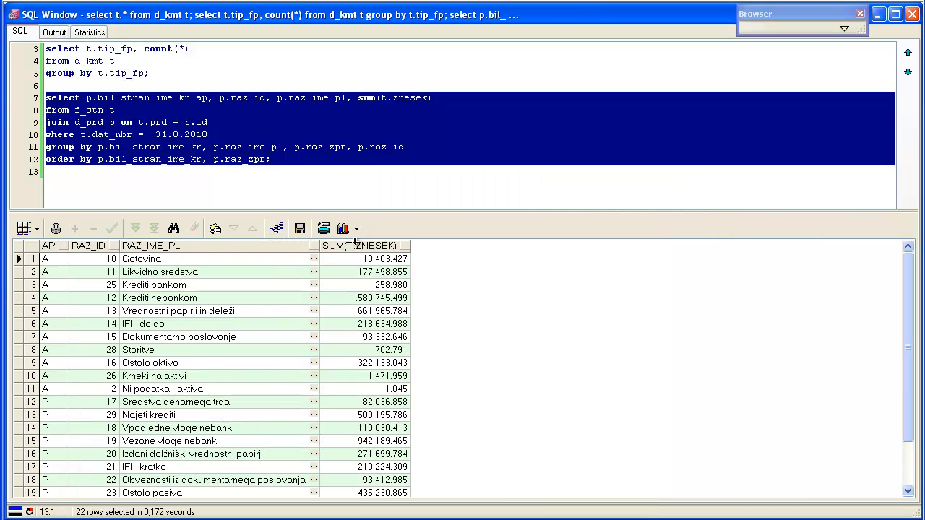
Add the condition line "and p.raz_id = 12 -- krediti nebankam" below the where line of the f_stn query.
click(112, 297)
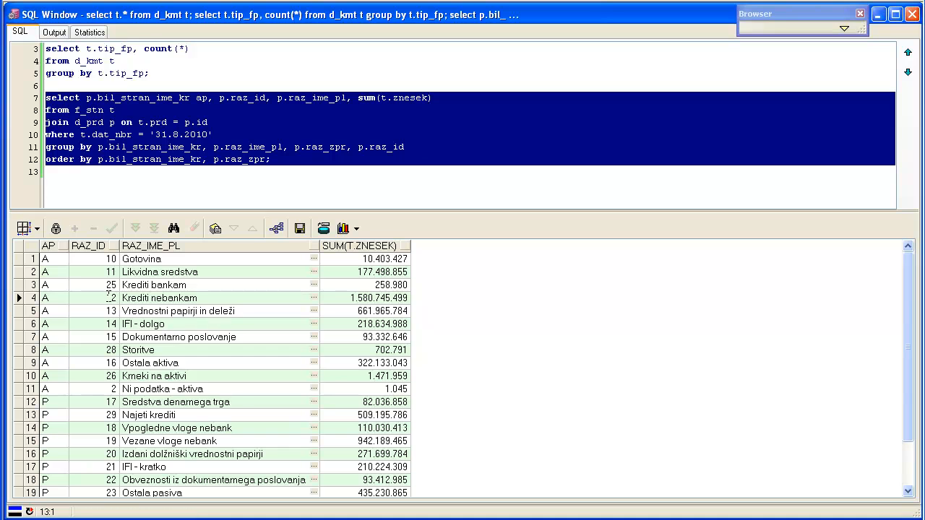
click(256, 133)
key(Return)
text(and   t.)
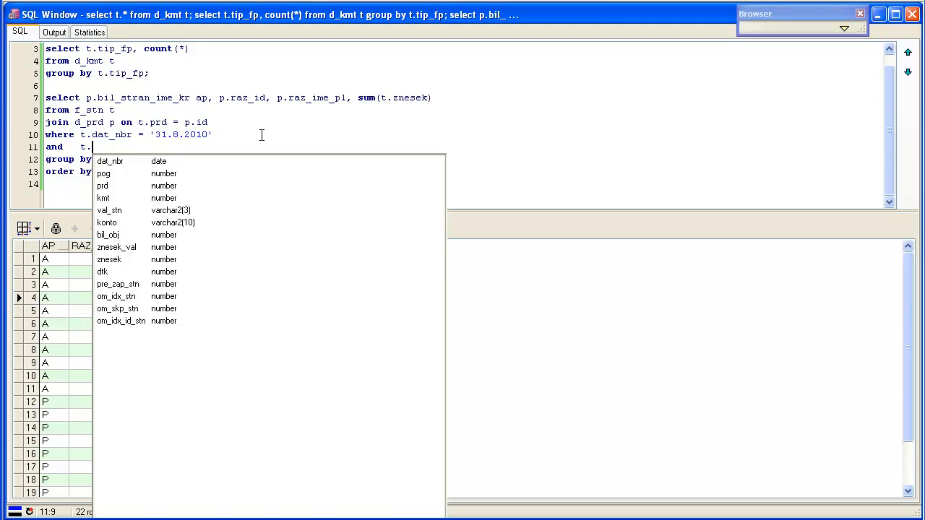
key(BackSpace)
key(BackSpace)
text(p.ra)
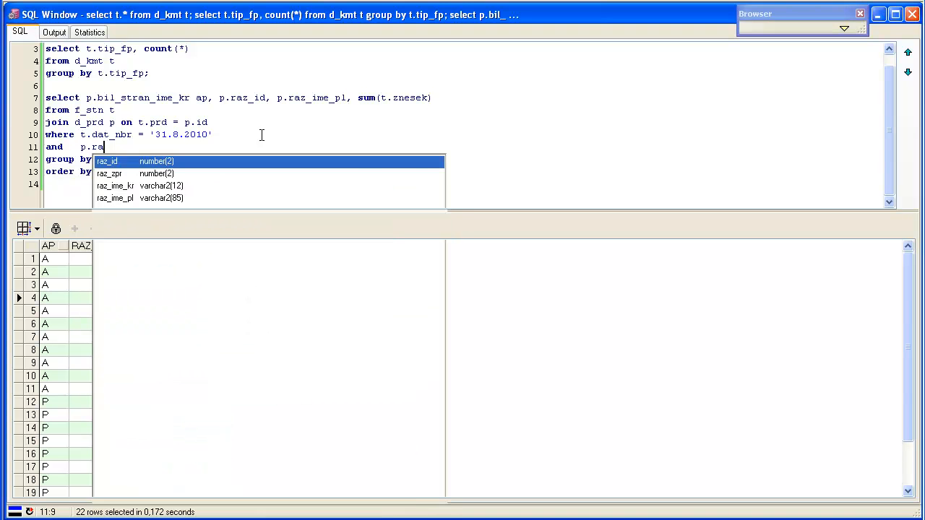
key(Return)
text(= 12 -- krediti nebankam)
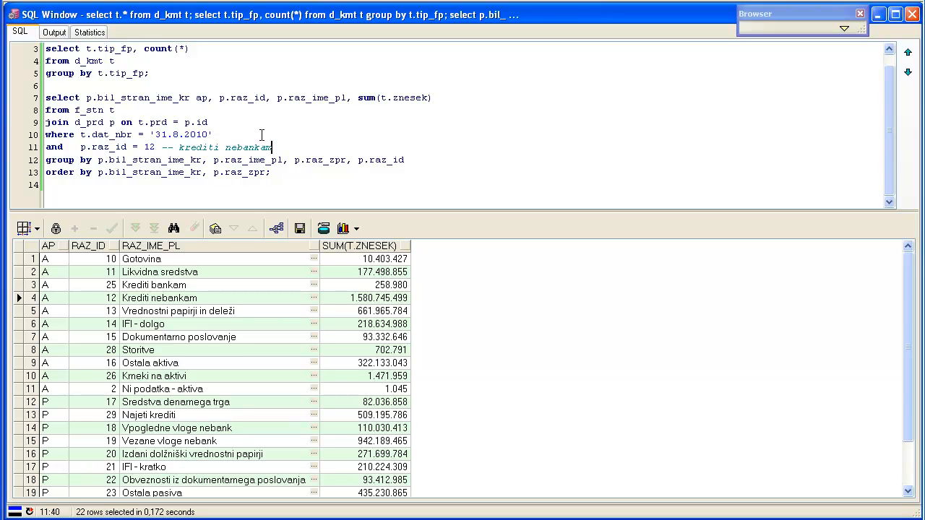
Run the whole f_stn query with the raz_id = 12 filter.
key(Up)
key(Up)
key(Up)
key(Up)
key(Home)
key(ctrl+shift+End)
key(F8)
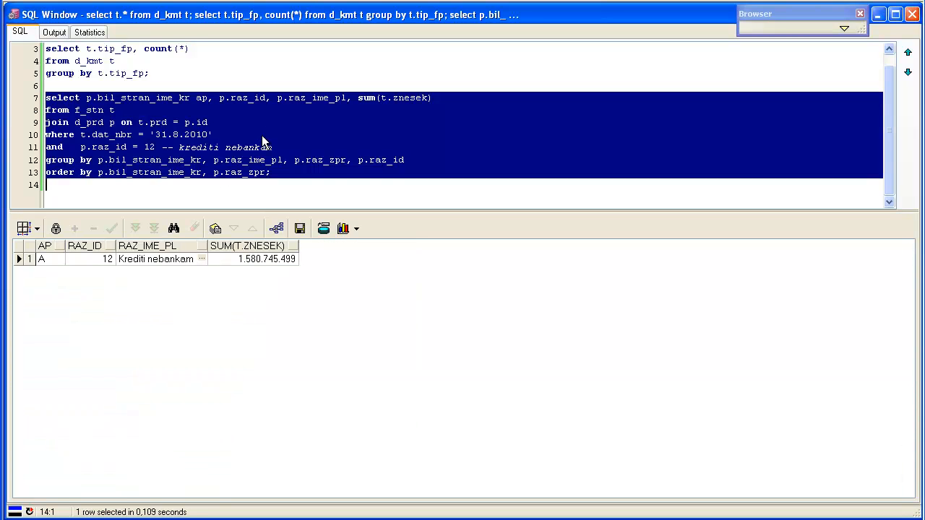
Add the line "join d_kmt k on t.kmt = k.id" below the d_prd join in the f_stn query.
key(Up)
key(Up)
key(Up)
key(Up)
key(Up)
key(Up)
key(Up)
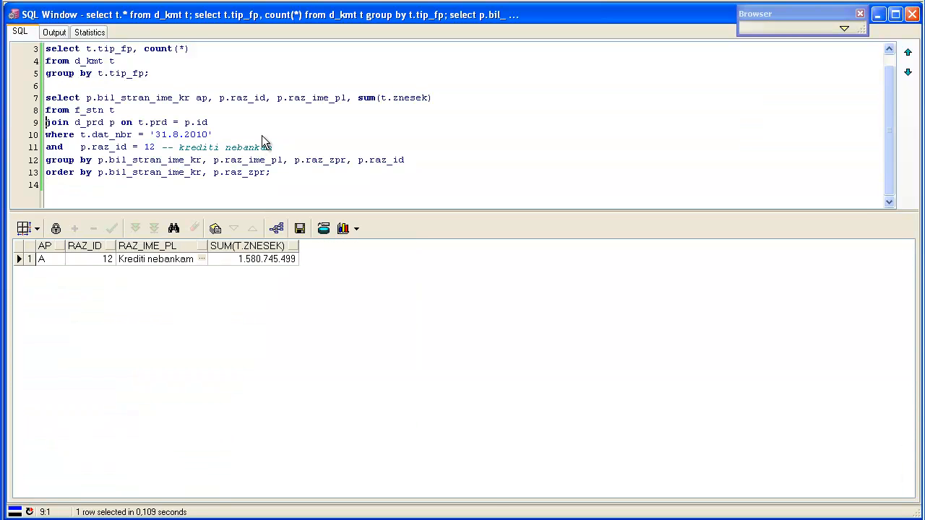
key(End)
key(ctrl+Left)
key(ctrl+Left)
key(ctrl+Left)
key(Down)
key(Down)
key(Return)
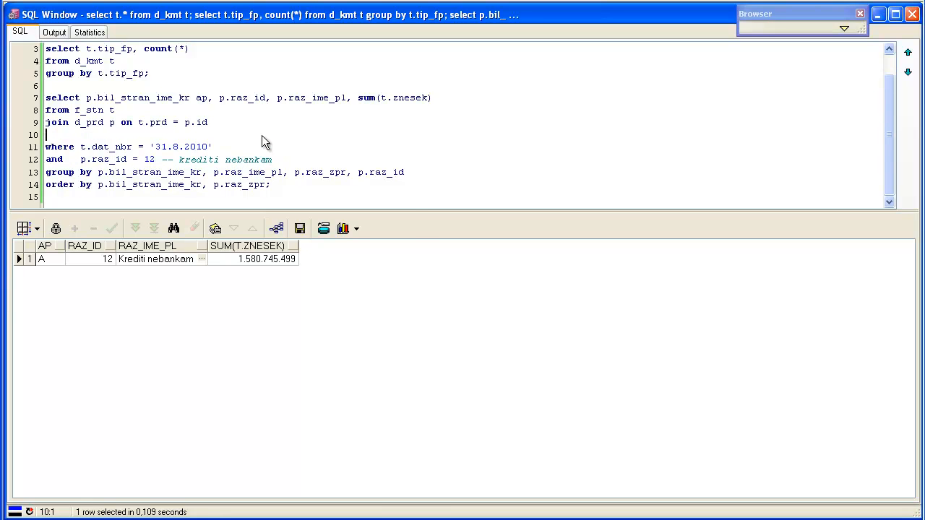
text(join d_kmt k on t.kmt = k.)
key(Down)
key(Return)
Examine the parts of the d_kmt join line: the table name, the on keyword and the t.kmt = k.id key match.
key(shift+Left)
key(shift+Left)
key(shift+Left)
key(shift+Left)
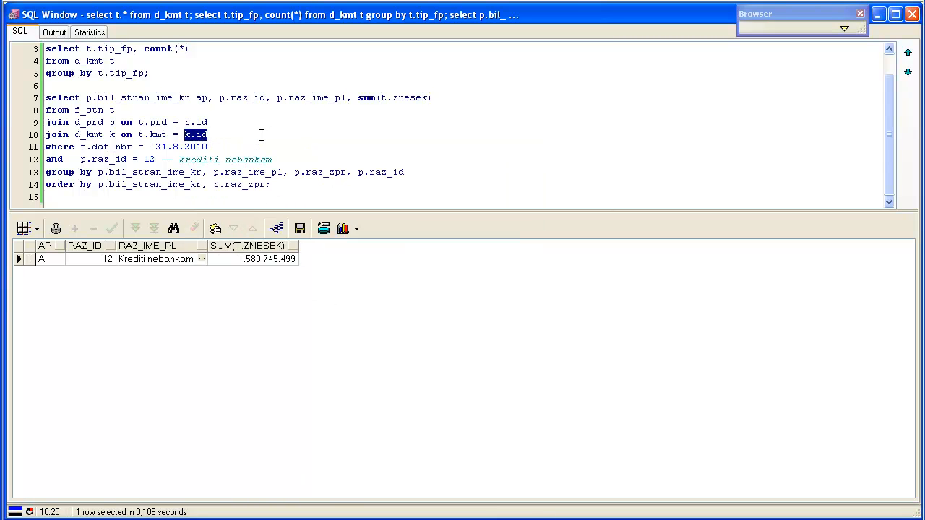
key(Left)
key(Left)
key(Left)
key(Left)
key(Left)
key(Left)
key(Left)
key(Left)
key(Left)
key(Left)
key(Left)
key(Left)
key(Left)
key(Left)
key(shift+Left)
key(shift+Left)
key(shift+Left)
key(shift+Left)
key(shift+Left)
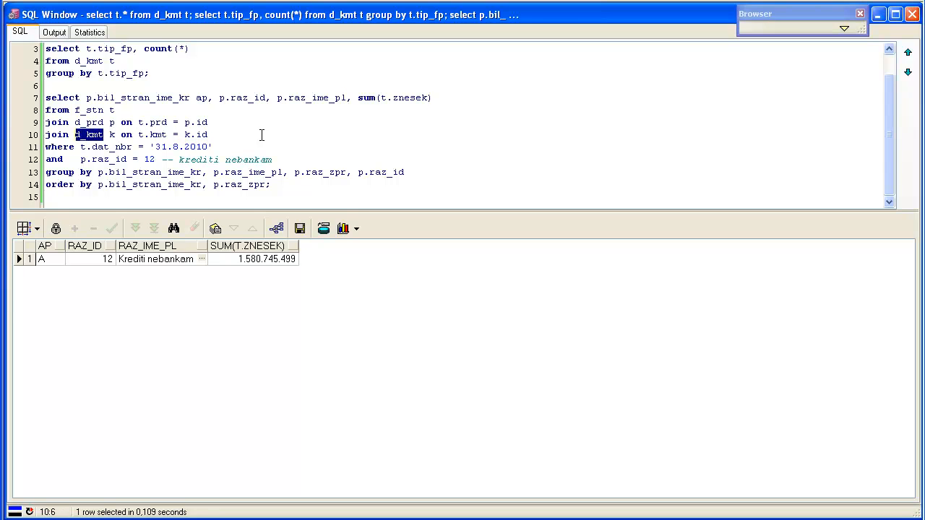
key(Right)
key(Right)
key(Right)
key(Right)
key(Right)
key(Right)
key(Right)
key(Right)
key(shift+Right)
key(shift+Right)
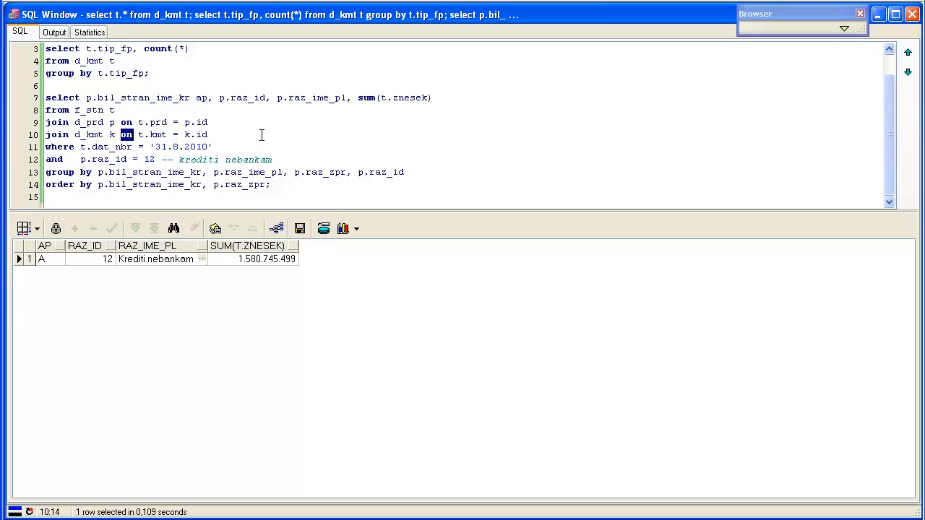
key(Right)
key(Right)
key(Left)
key(shift+End)
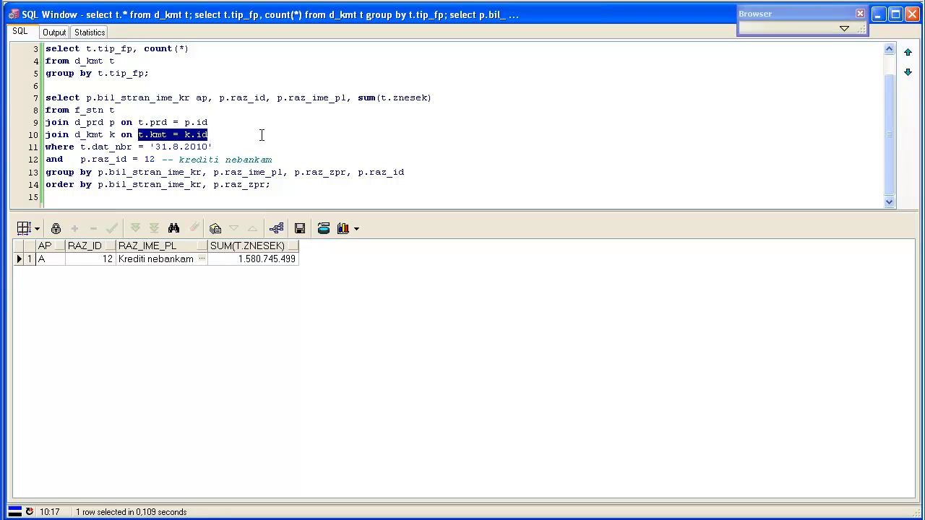
key(Home)
key(End)
key(shift+Left)
key(shift+Left)
key(shift+Left)
key(shift+Left)
key(shift+Left)
key(shift+Right)
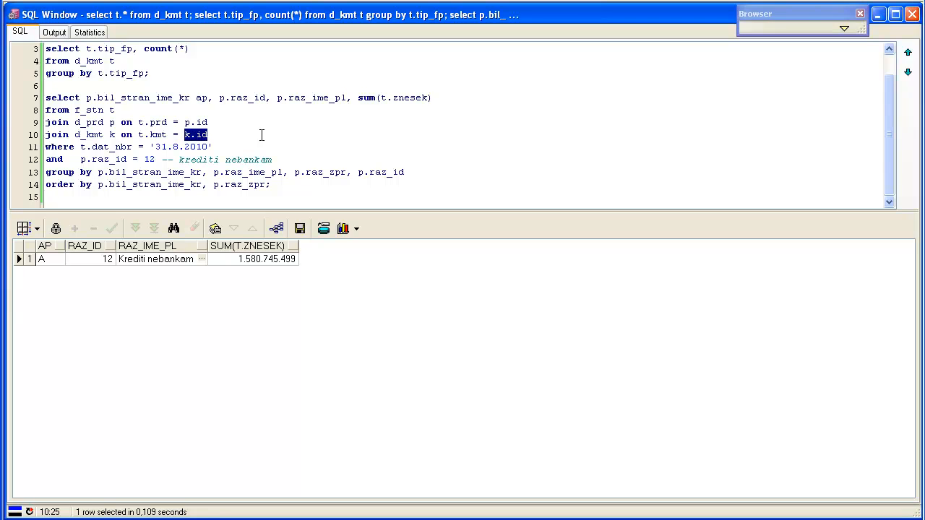
key(End)
key(shift+Left)
key(shift+Left)
key(Left)
key(Left)
key(Left)
key(Left)
key(Left)
key(Left)
key(Right)
key(shift+Left)
key(shift+Left)
key(shift+Left)
key(shift+Left)
key(shift+Left)
key(Up)
key(Up)
key(Up)
key(Down)
key(Down)
key(Down)
key(Home)
key(shift+End)
key(Up)
key(Up)
key(Up)
key(Down)
key(Down)
key(Down)
Take the d_kmt join line out of the query and paste it back above the where line.
key(Home)
key(shift+Down)
key(ctrl+c)
key(Delete)
key(Down)
key(Up)
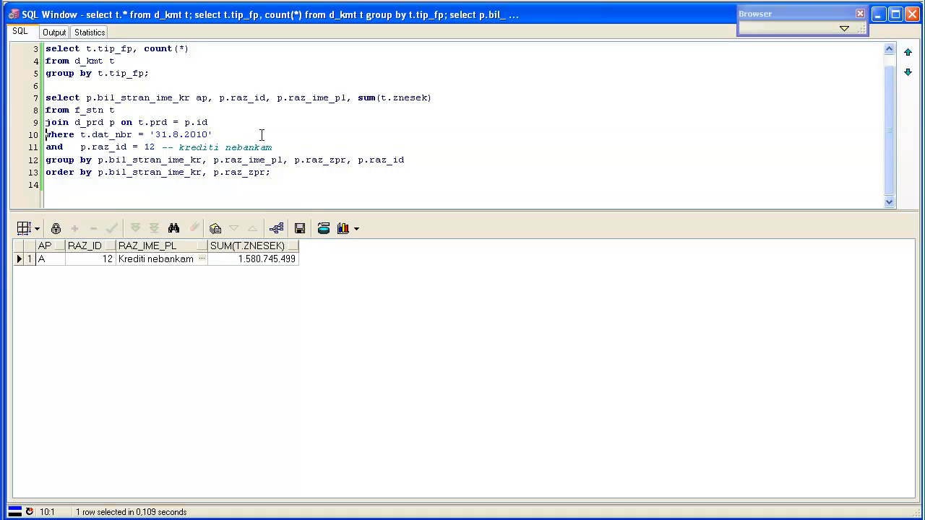
key(ctrl+v)
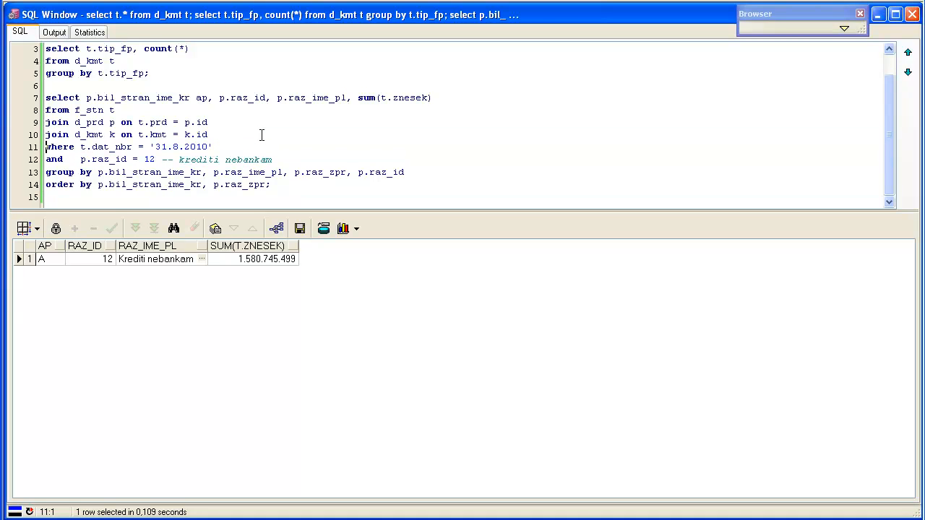
Add the column k.stal_nasl_drz_ime_pl before sum(t.znesek) in the select list of the f_stn query.
key(Up)
key(Up)
key(Up)
key(Up)
key(End)
key(ctrl+Left)
key(ctrl+Left)
key(ctrl+Left)
key(ctrl+Left)
text(k.)
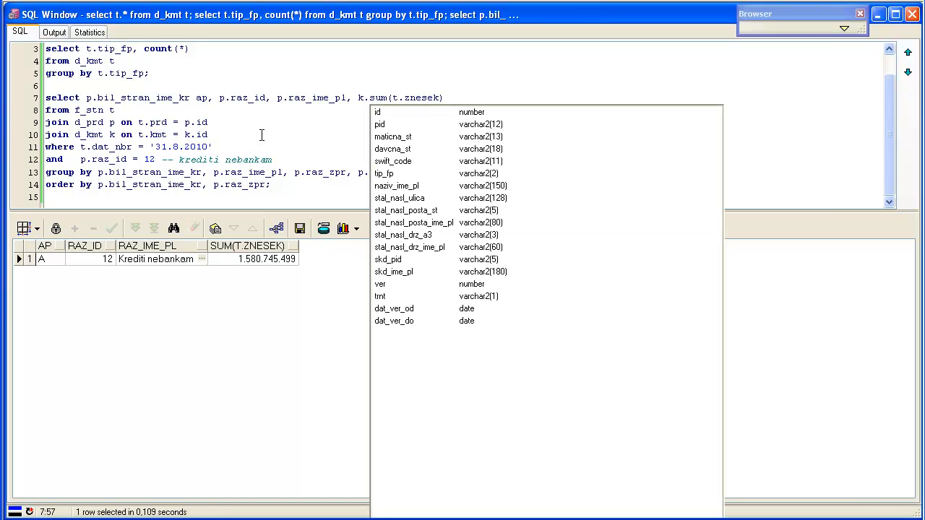
key(Up)
key(Up)
key(Up)
key(Up)
key(Up)
key(Up)
key(Up)
key(Up)
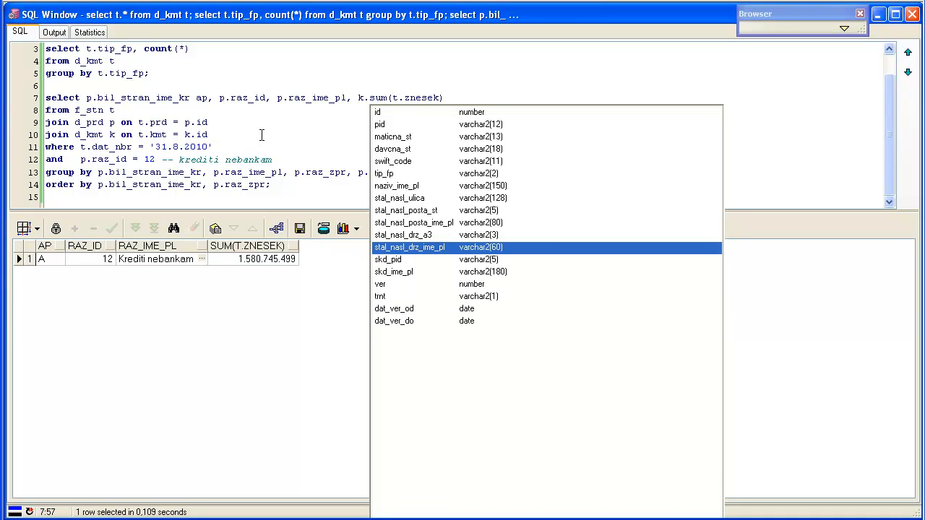
key(Return)
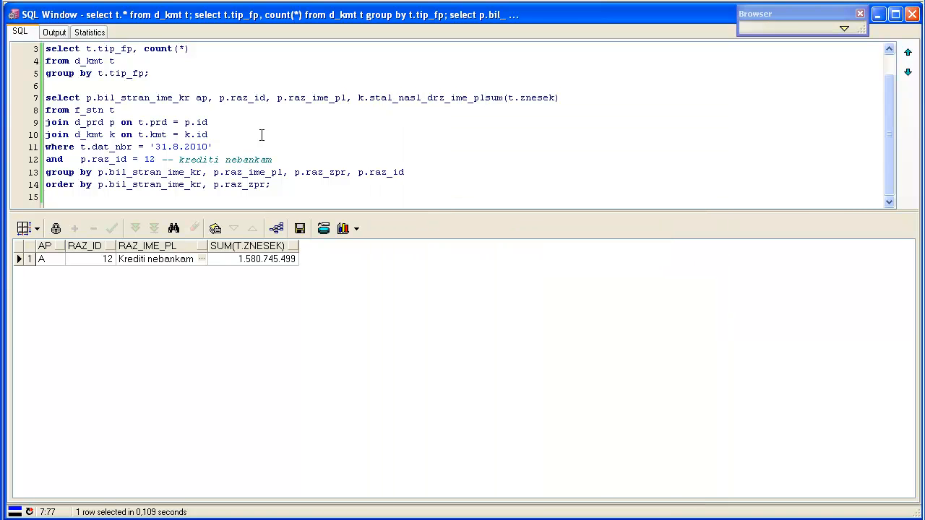
text(,)
Copy k.stal_nasl_drz_ime_pl from the select list and append it to the end of the group by line.
key(Left)
key(Left)
key(shift+Left)
key(shift+Left)
key(shift+Left)
key(shift+Left)
key(shift+Left)
key(shift+Left)
key(shift+Left)
key(shift+Left)
key(shift+Left)
key(shift+Left)
key(shift+Left)
key(shift+Left)
key(shift+Left)
key(shift+Left)
key(shift+Left)
key(shift+Left)
key(shift+Left)
key(shift+Left)
key(shift+Left)
key(shift+Left)
key(ctrl+c)
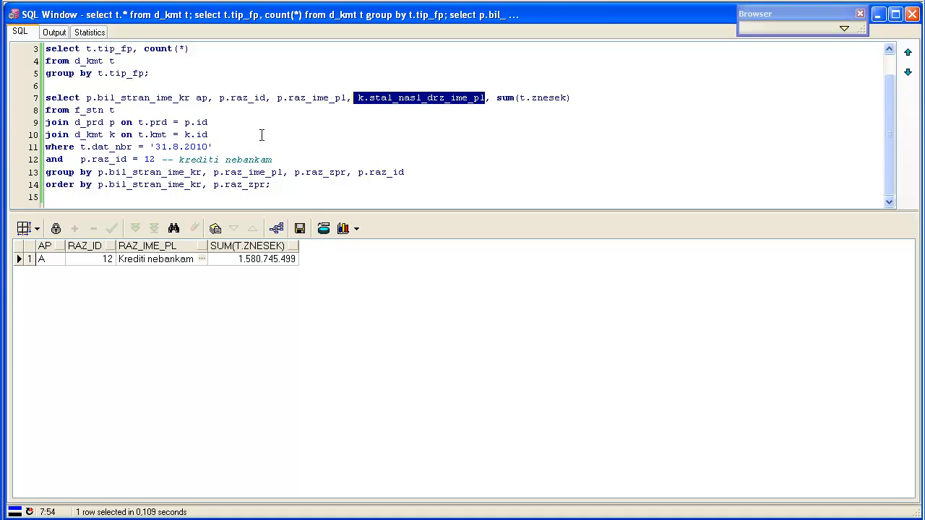
key(Down)
key(Down)
key(Down)
key(Down)
key(Down)
key(Down)
key(End)
text(,)
key(ctrl+v)
Run the whole f_stn query with the country column and examine the sums for individual countries.
key(Down)
key(shift+Up)
key(shift+Up)
key(shift+Up)
key(shift+Up)
key(shift+Up)
key(shift+Up)
key(shift+Up)
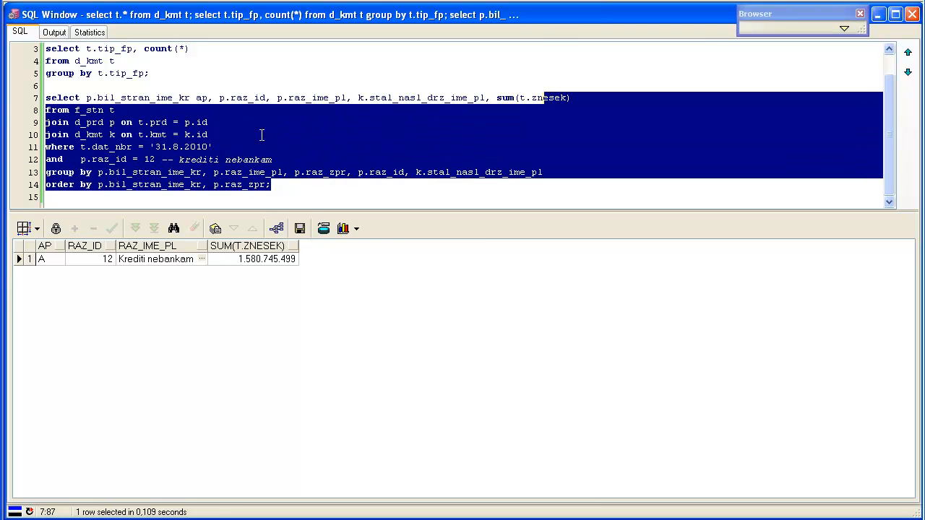
key(shift+Home)
key(F8)
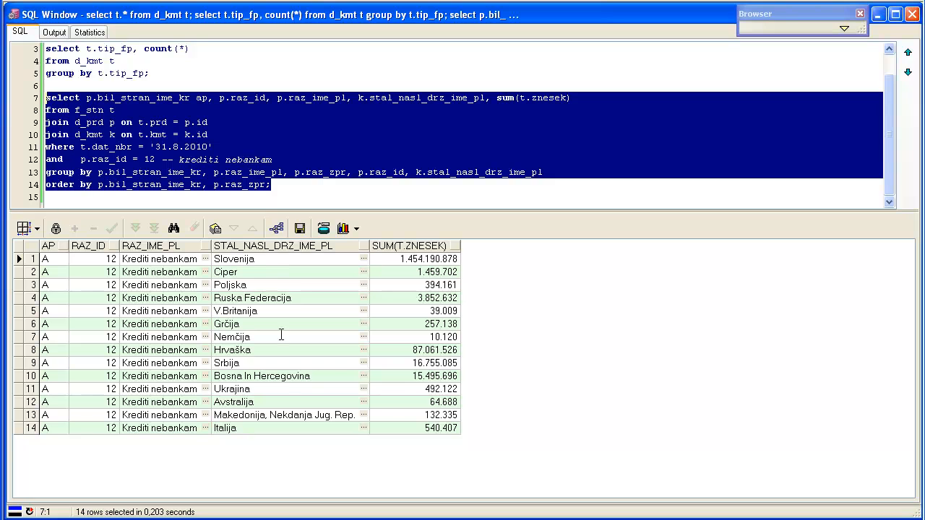
click(425, 281)
click(428, 337)
click(431, 362)
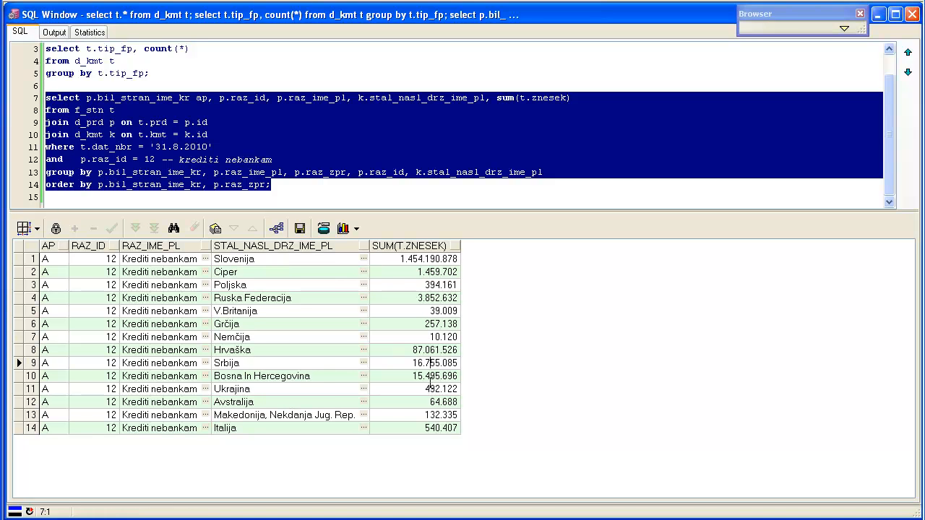
Comment out the p.raz_id = 12 condition and run the whole f_stn query for all product groups.
click(116, 151)
click(123, 159)
key(Home)
text(--)
key(Up)
key(Up)
key(Up)
key(Up)
key(Up)
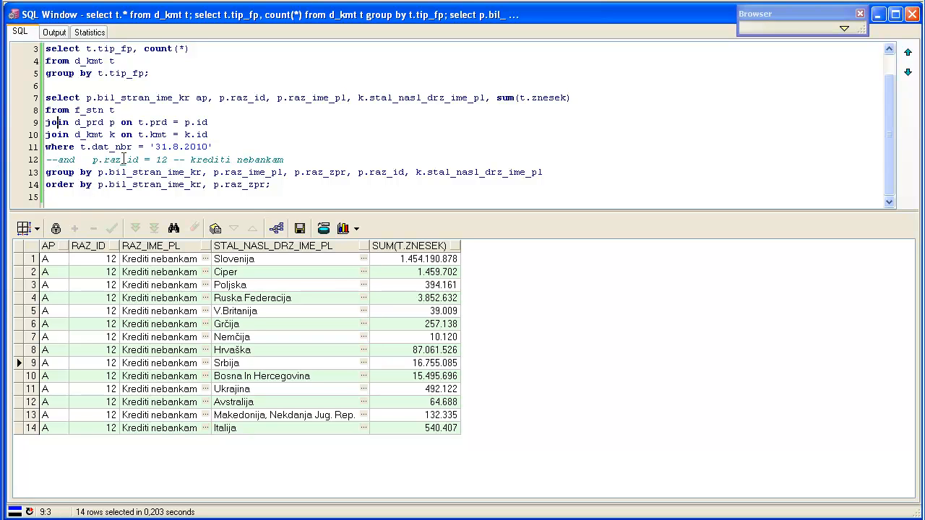
key(Home)
key(ctrl+shift+End)
key(F8)
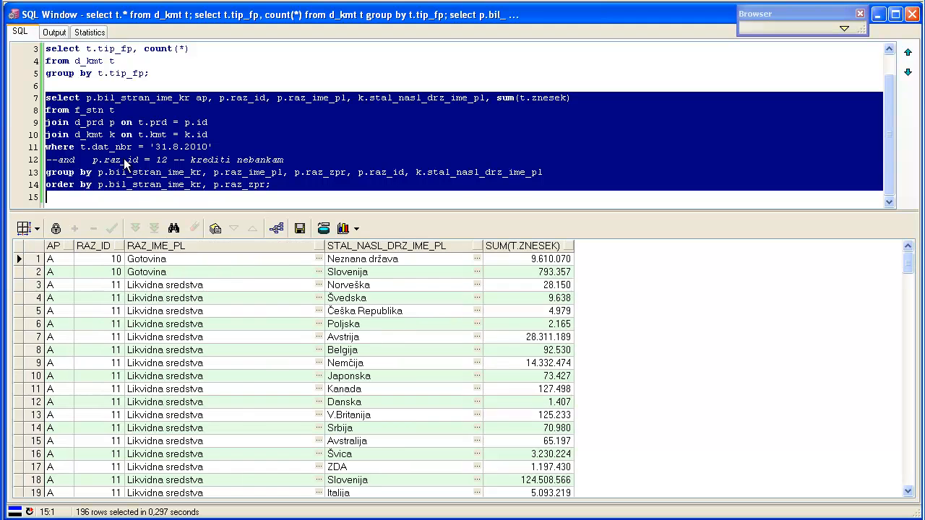
Examine the result rows from first to last for the balances by product group and customer country.
click(204, 350)
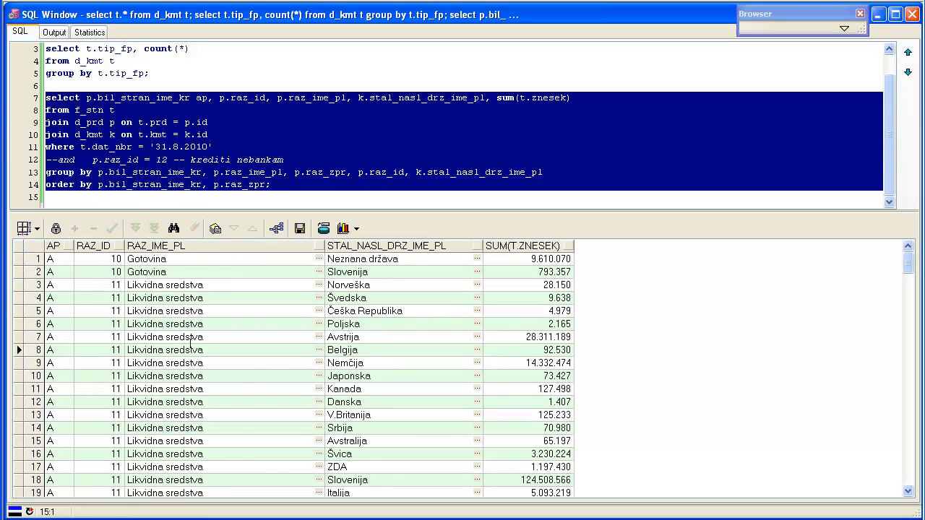
scroll(193, 344, down, 7)
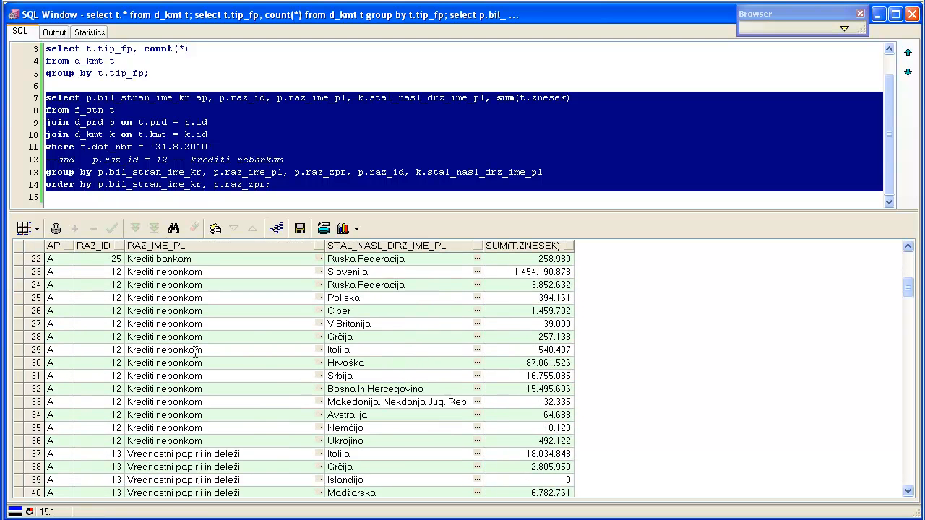
scroll(195, 352, down, 7)
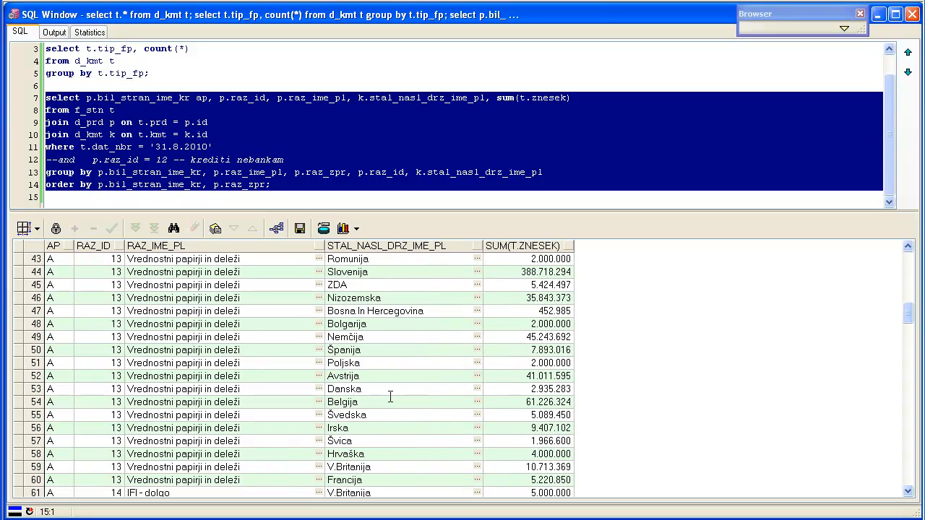
scroll(390, 396, down, 5)
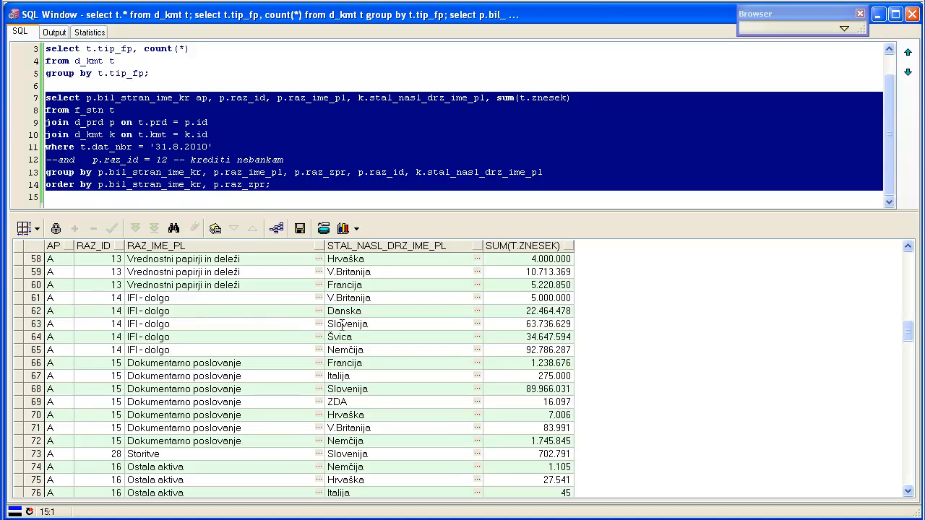
scroll(340, 324, down, 20)
scroll(334, 319, down, 20)
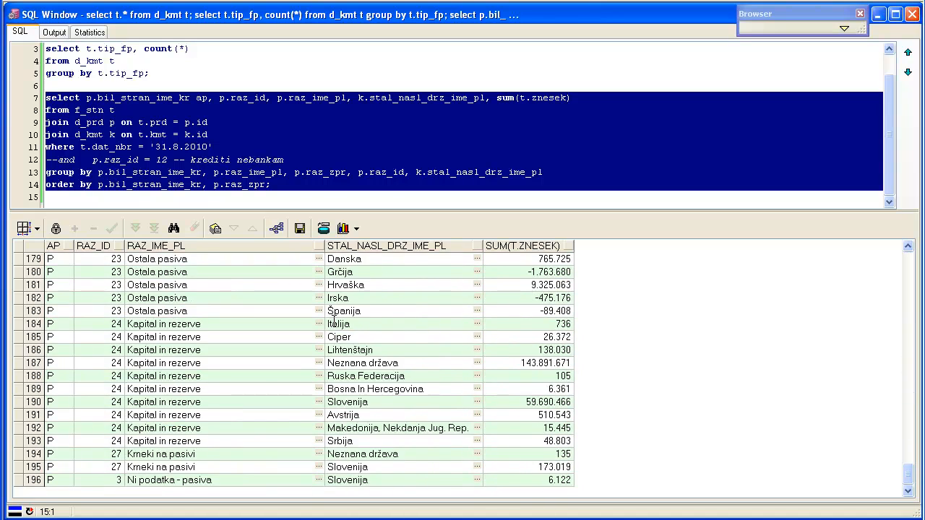
scroll(334, 319, up, 20)
scroll(323, 369, up, 20)
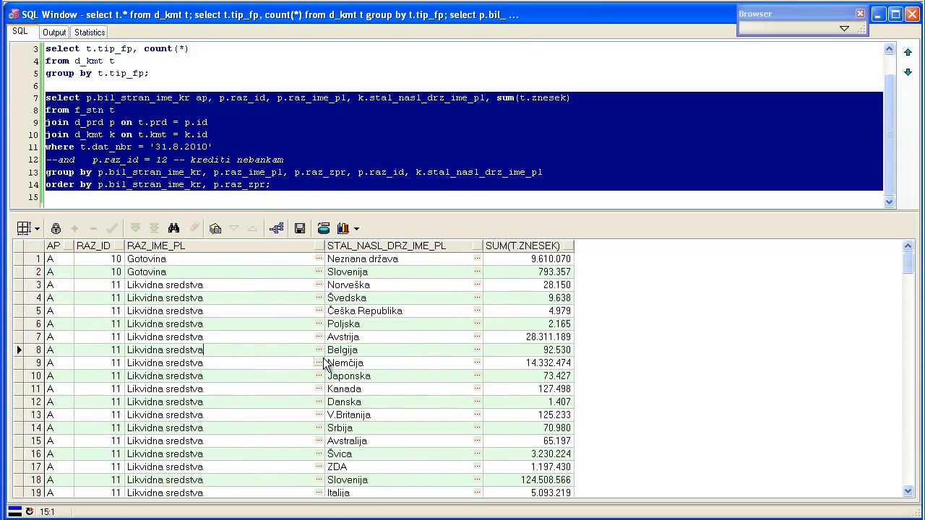
Copy the column name k.stal_nasl_drz_ime_pl from the select list of the f_stn query.
click(406, 122)
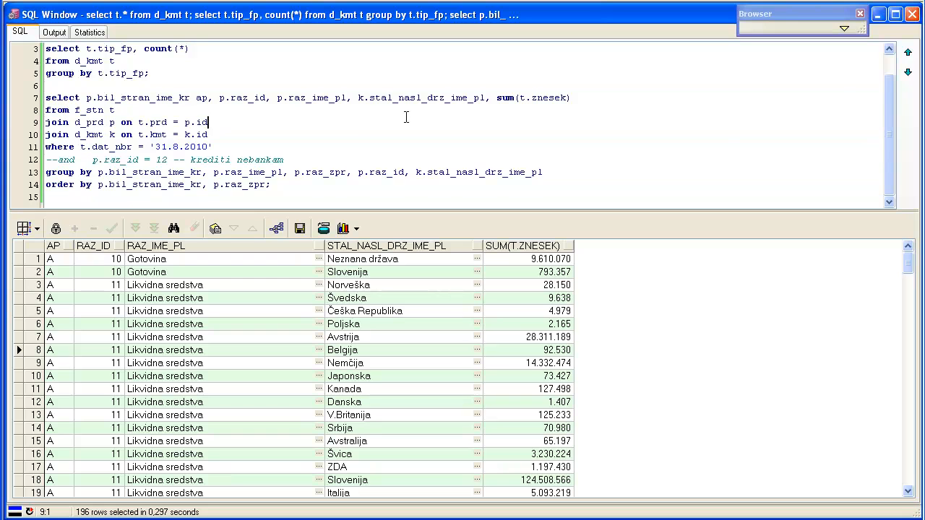
click(358, 98)
key(shift+Right)
key(shift+Right)
key(shift+Right)
key(shift+Right)
key(shift+Right)
key(shift+Right)
key(shift+Right)
key(shift+Right)
key(shift+Right)
key(shift+Right)
key(shift+Right)
key(shift+Right)
key(shift+Right)
key(shift+Right)
key(shift+Right)
key(shift+Right)
key(shift+Right)
key(shift+Right)
key(shift+Right)
key(shift+Right)
key(shift+Left)
key(shift+Left)
key(ctrl+c)
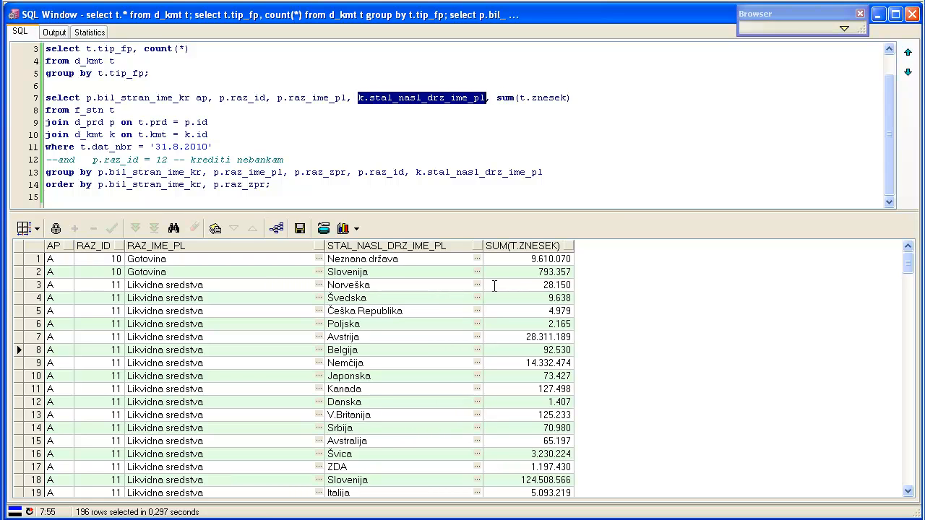
Reactivate the p.raz_id = 12 condition by removing the comment marks in front of it.
key(Down)
key(Down)
key(Down)
key(Down)
key(Down)
key(Home)
key(Delete)
key(Delete)
Add the condition "and k.stal_nasl_drz_ime_pl = 'Slovenija'" below the raz_id line, copying the country name from the results.
key(End)
key(Return)
text(and)
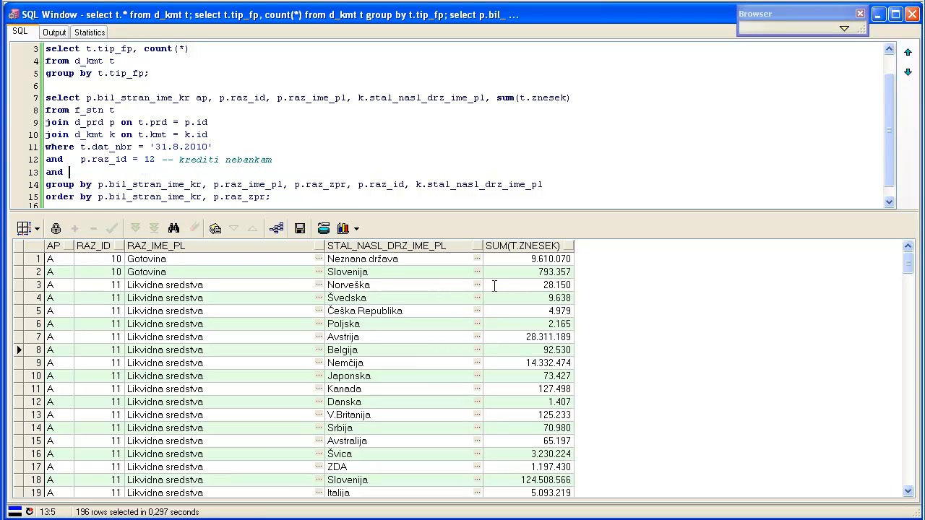
key(Tab)
key(ctrl+v)
text(= ')
click(387, 271)
key(ctrl+c)
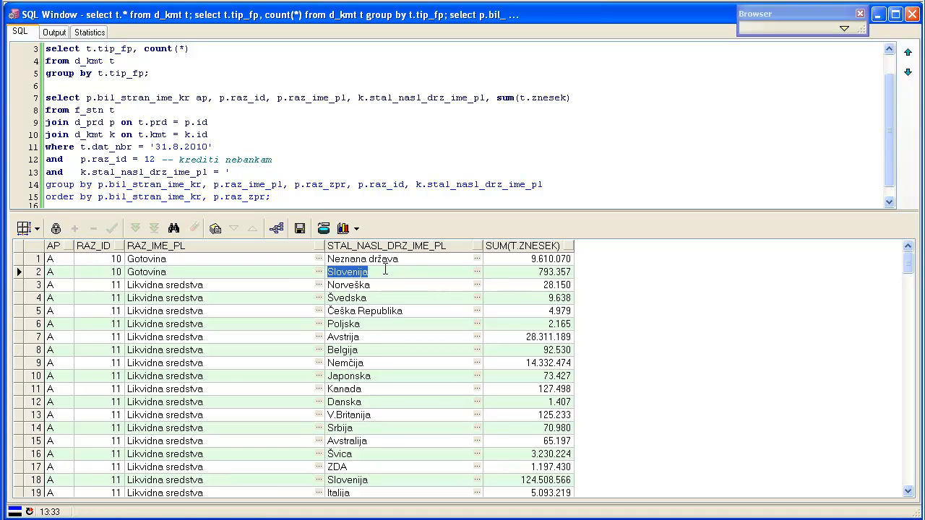
click(267, 172)
key(ctrl+v)
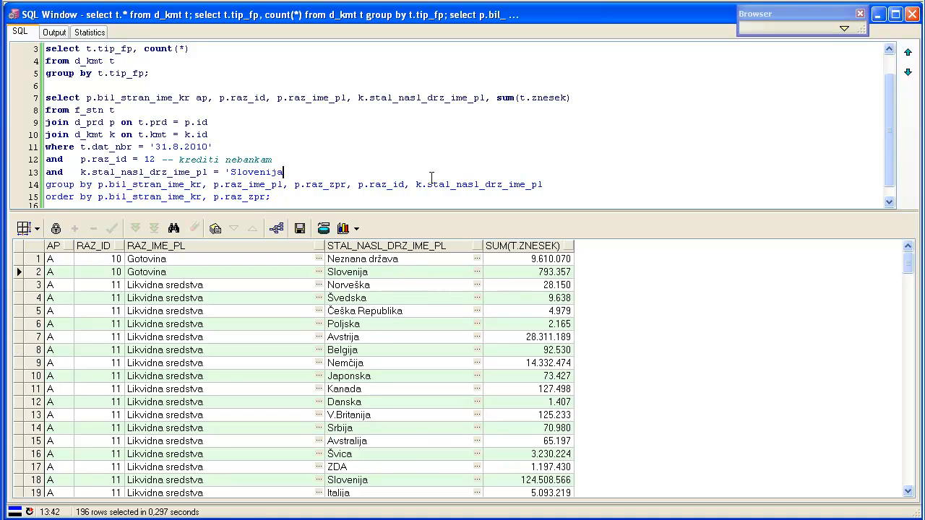
text(')
Run the whole f_stn query with the raz_id = 12 and Slovenija filters.
key(Up)
key(Up)
key(Up)
key(Up)
key(Up)
key(Up)
key(Home)
key(shift+Down)
key(shift+Down)
key(shift+Down)
key(shift+Down)
key(shift+Down)
key(shift+Down)
key(shift+Down)
key(shift+Down)
key(shift+Down)
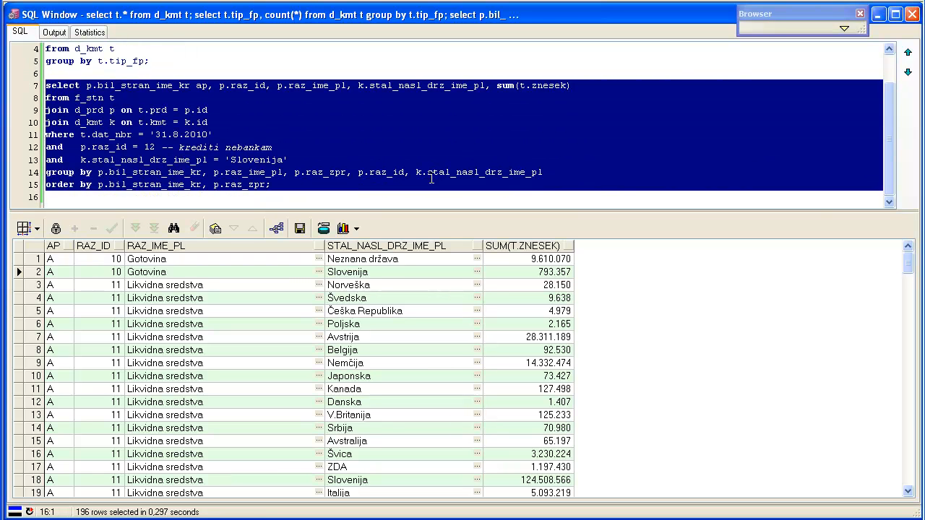
key(F8)
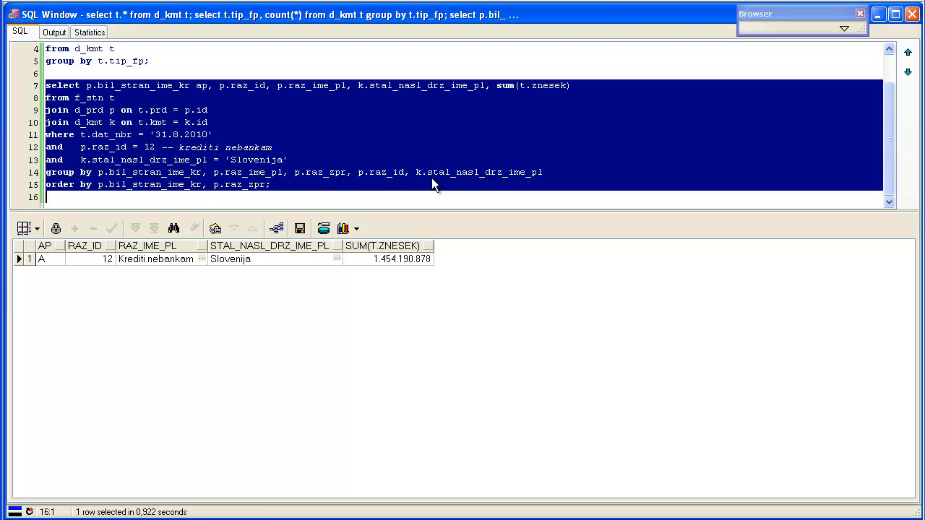
Add the column k.skd_ime_pl to the select list of the f_stn query, just before sum(t.znesek).
click(497, 91)
text(k)
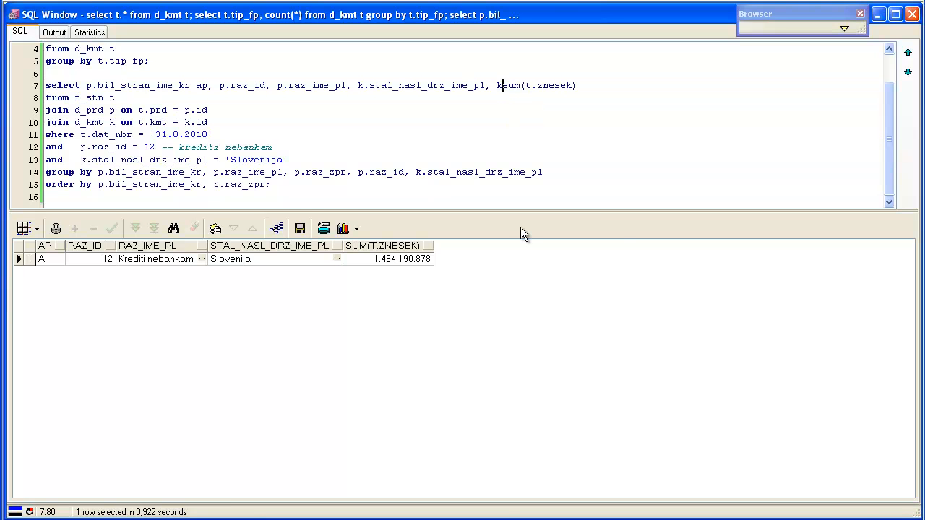
text(.)
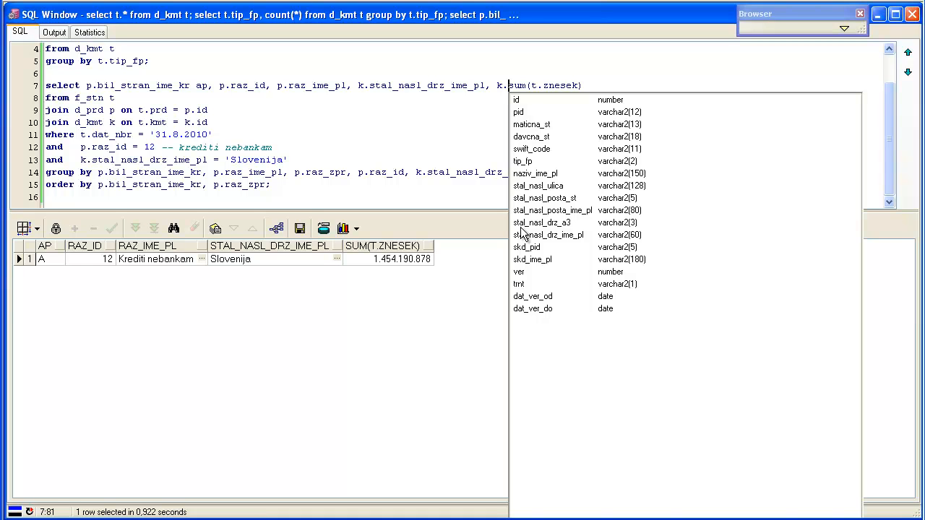
key(Down)
key(Down)
key(Down)
key(Down)
key(Down)
key(Down)
key(Down)
key(Down)
key(Down)
key(Down)
key(Down)
key(Down)
key(Down)
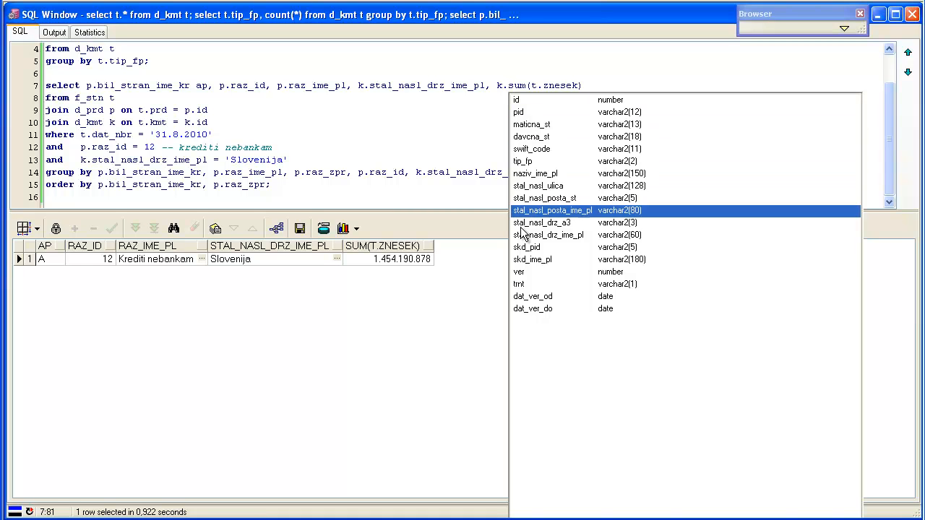
key(Down)
key(Return)
text(,)
Copy k.skd_ime_pl with its leading comma from the select list and append it to the end of the group by clause.
key(Left)
key(Left)
key(shift+Left)
key(shift+Left)
key(shift+Left)
key(shift+Left)
key(shift+Left)
key(shift+Left)
key(shift+Left)
key(shift+Left)
key(shift+Left)
key(shift+Left)
key(shift+Left)
key(shift+Left)
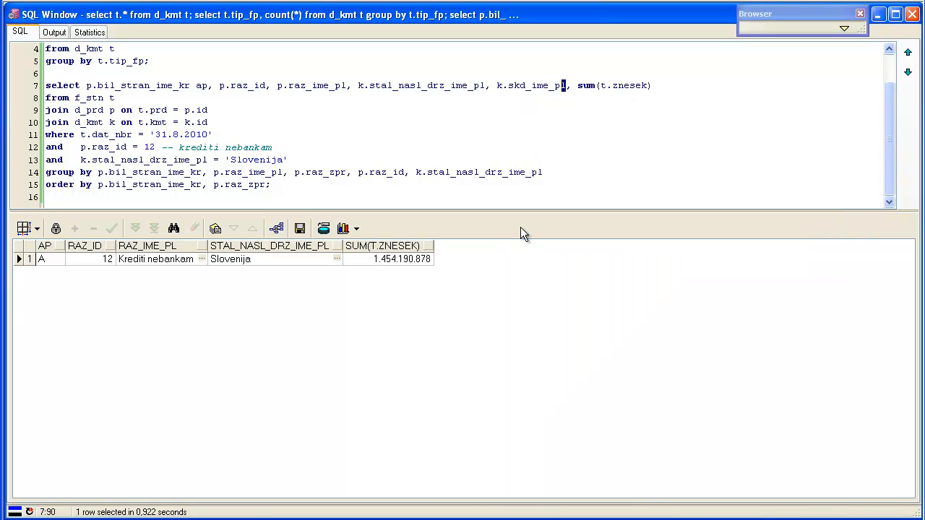
key(shift+Left)
key(shift+Left)
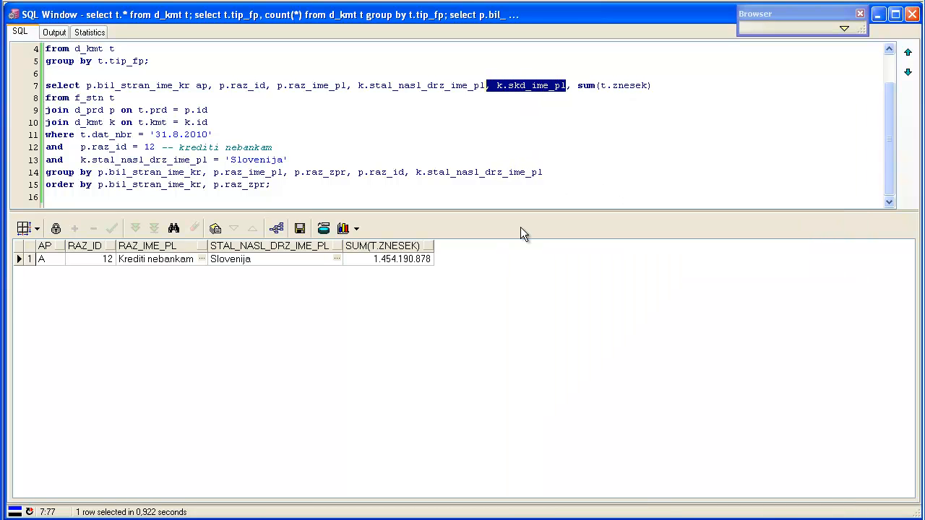
key(ctrl+c)
key(Down)
key(Down)
key(Down)
key(Down)
key(Down)
key(Down)
key(Down)
key(End)
key(ctrl+v)
key(Down)
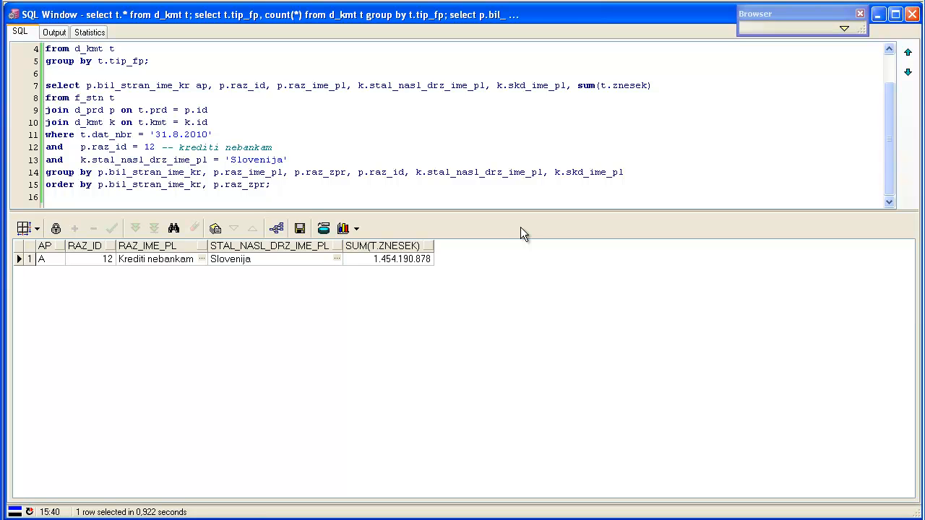
Run the whole f_stn query with the added k.skd_ime_pl breakdown.
key(shift+Up)
key(shift+Up)
key(shift+Up)
key(shift+Up)
key(shift+Up)
key(shift+Up)
key(shift+Up)
key(shift+Up)
key(shift+Home)
key(F8)
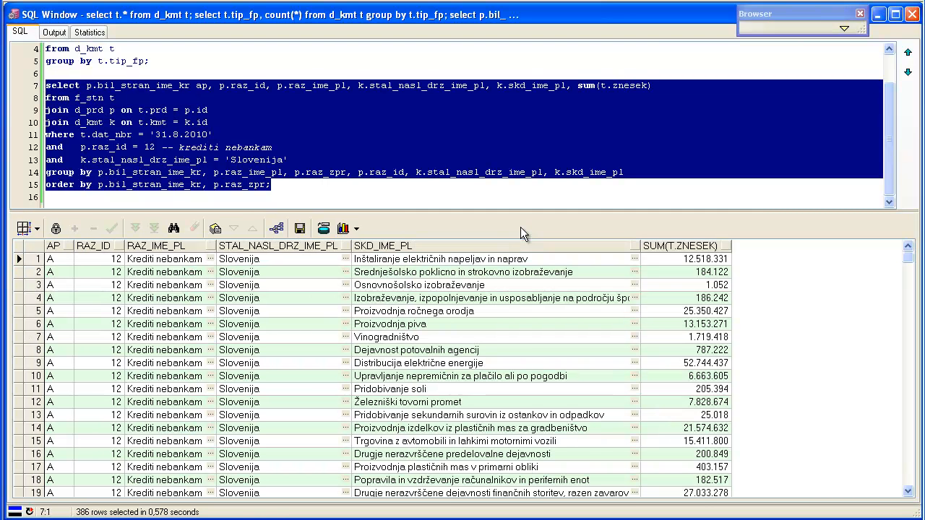
Look through the result rows to examine the SKD_IME_PL activities and their summed amounts for Slovenija.
click(467, 339)
scroll(466, 354, down, 2)
scroll(466, 353, down, 15)
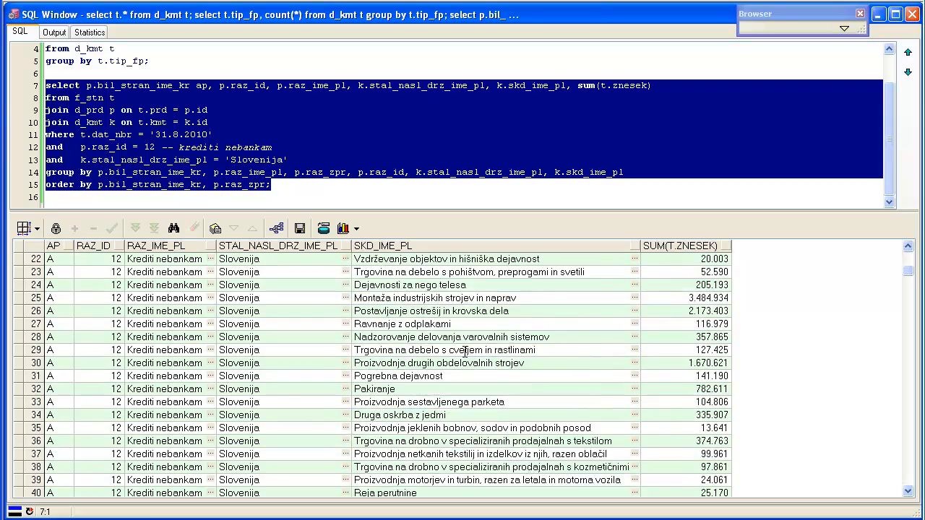
scroll(465, 351, down, 17)
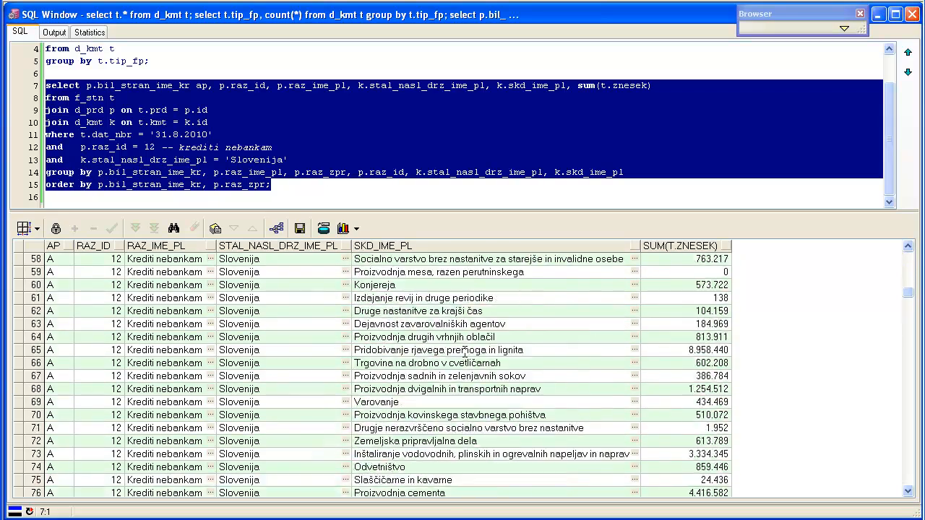
scroll(465, 352, down, 12)
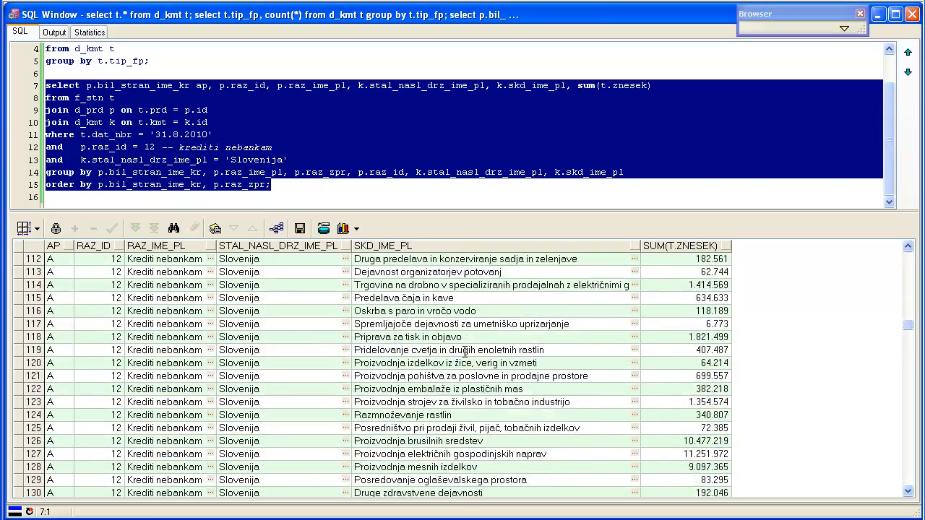
scroll(465, 352, down, 6)
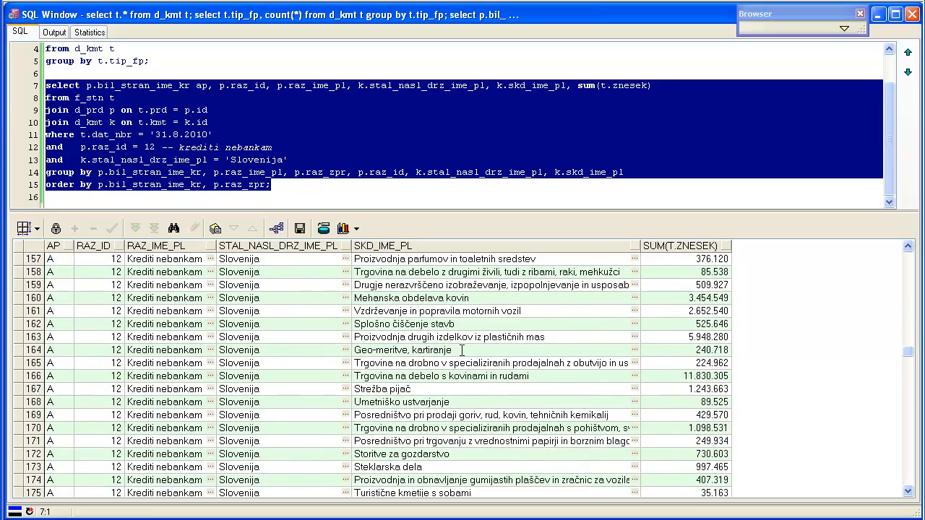
scroll(461, 350, down, 20)
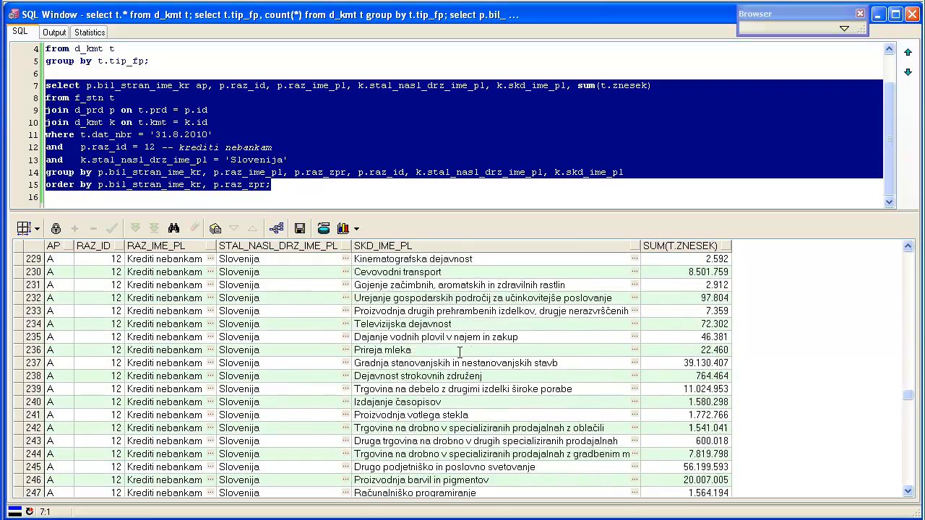
scroll(455, 343, down, 19)
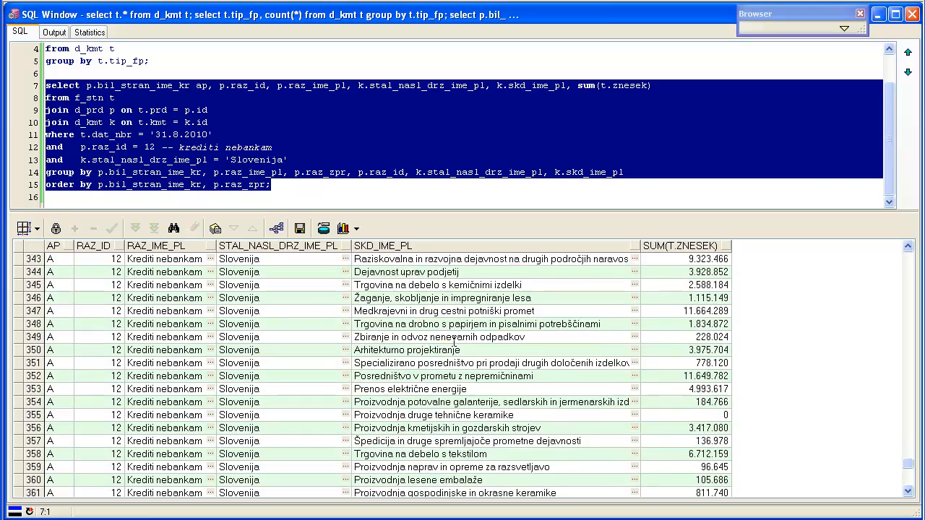
scroll(454, 339, up, 20)
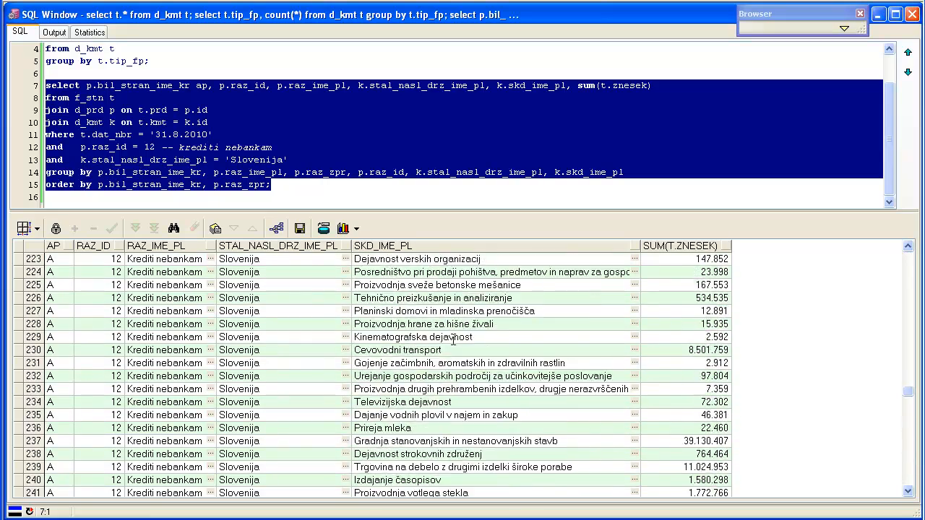
scroll(436, 332, up, 20)
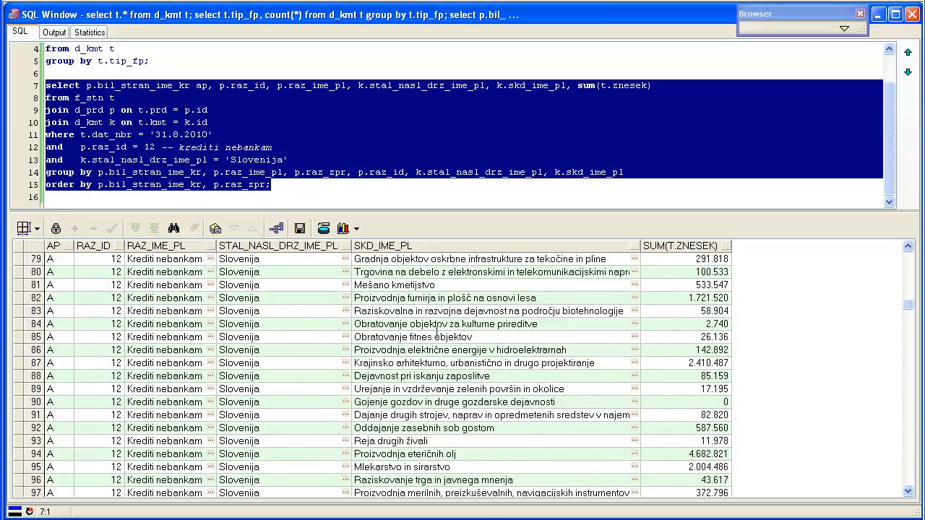
scroll(437, 328, up, 12)
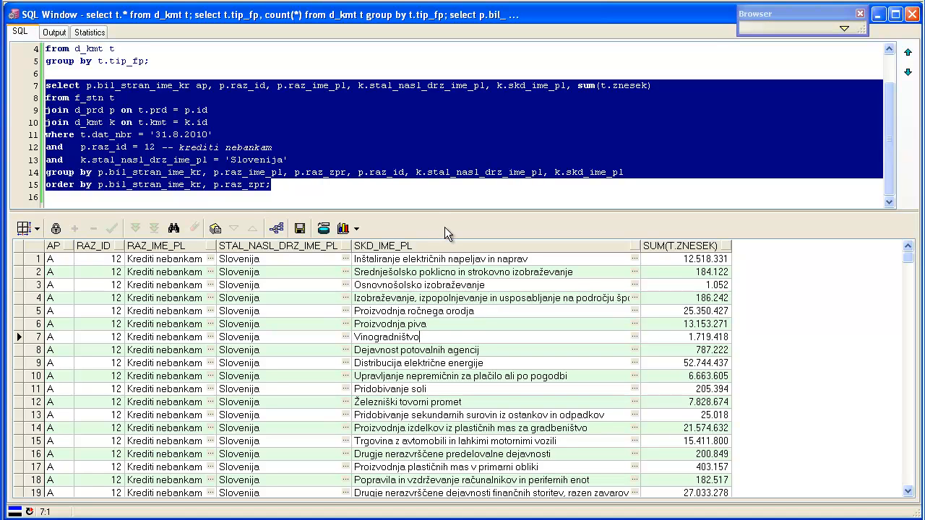
Insert the query "select * from f_ipi;" on its own line above the f_stn query and run only that query.
click(406, 109)
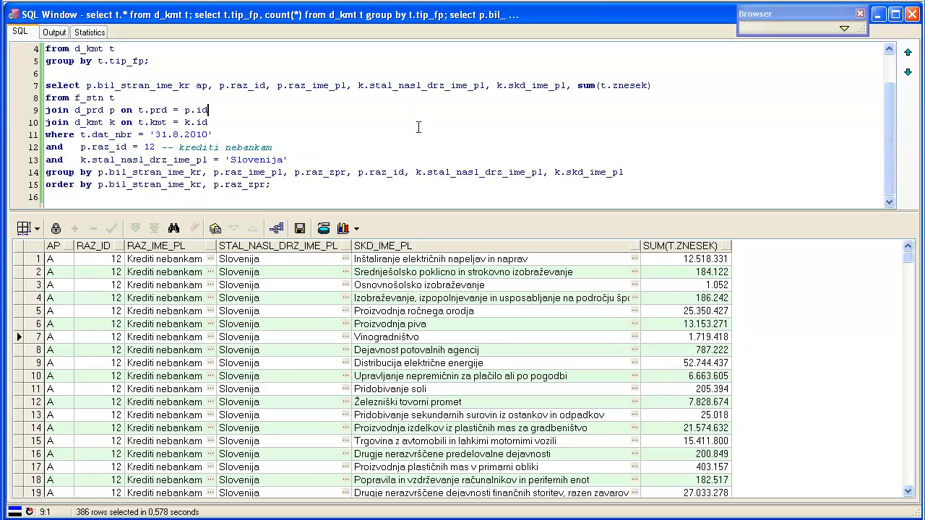
key(Up)
key(Up)
key(Home)
key(Return)
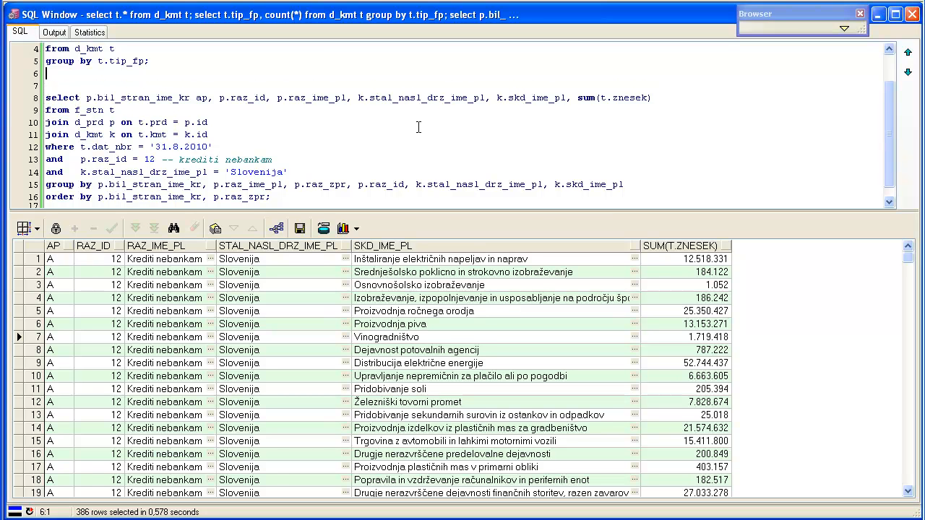
key(Return)
key(Up)
key(Up)
key(alt+Tab)
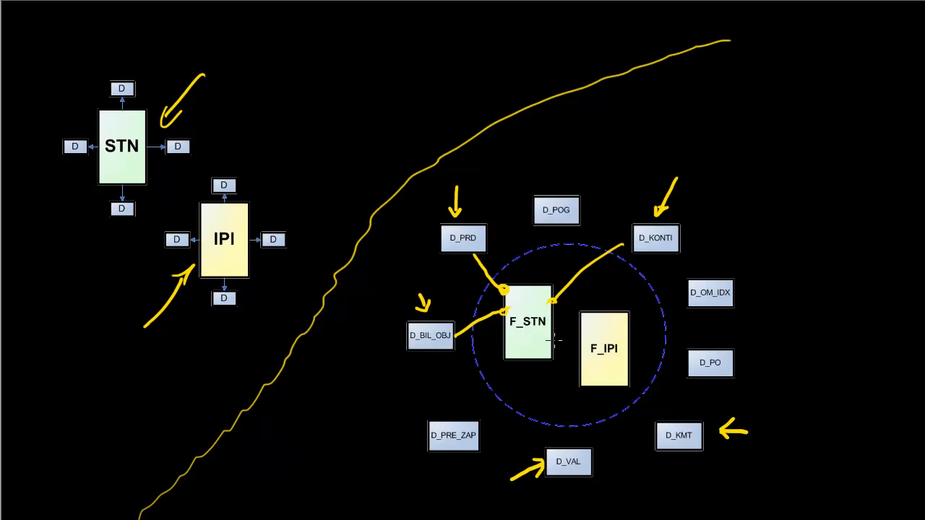
key(alt+Tab)
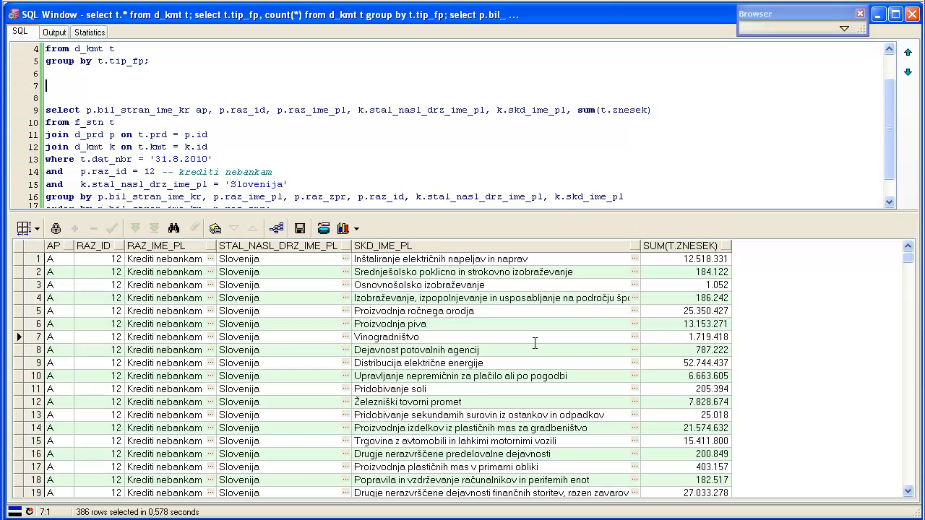
text(select)
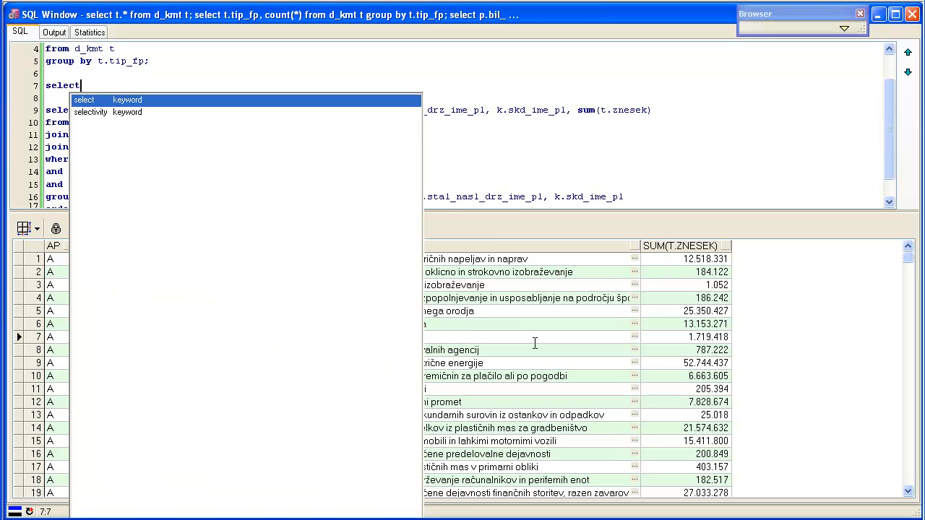
text( * from )
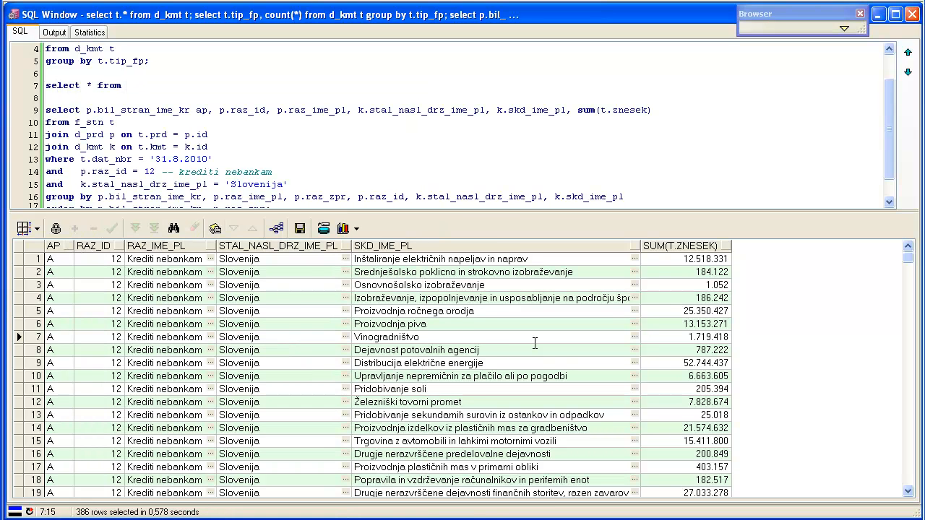
text(f_ipi;)
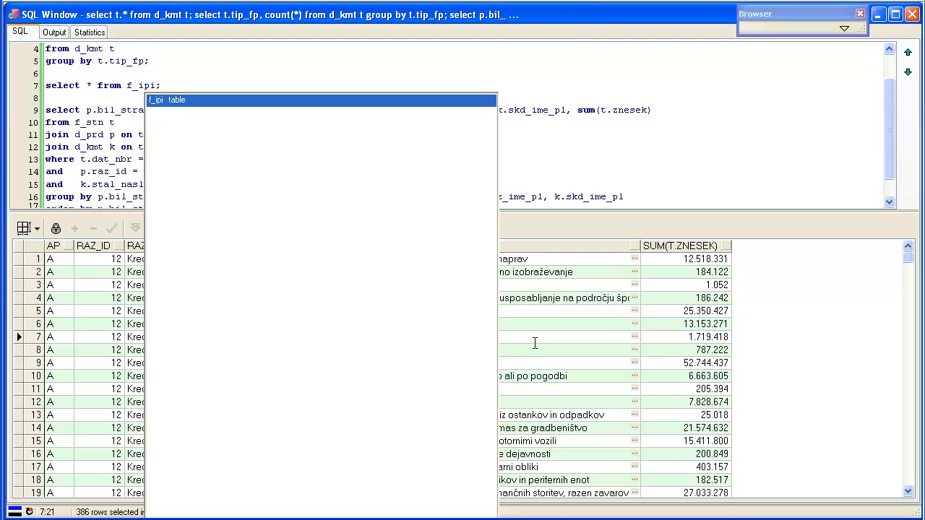
key(shift+Home)
key(F8)
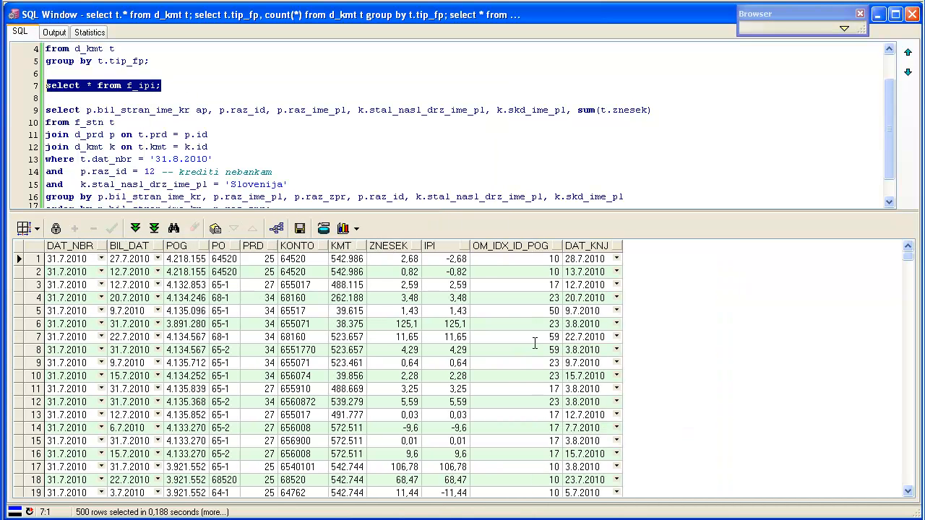
Examine the KMT, ZNESEK and IPI columns of the f_ipi results, comparing individual amounts and their signs.
click(348, 245)
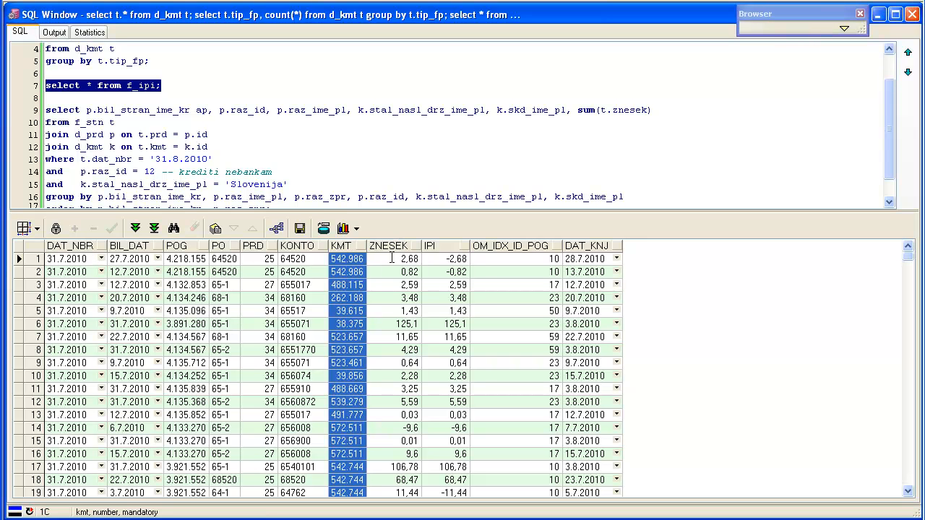
click(429, 246)
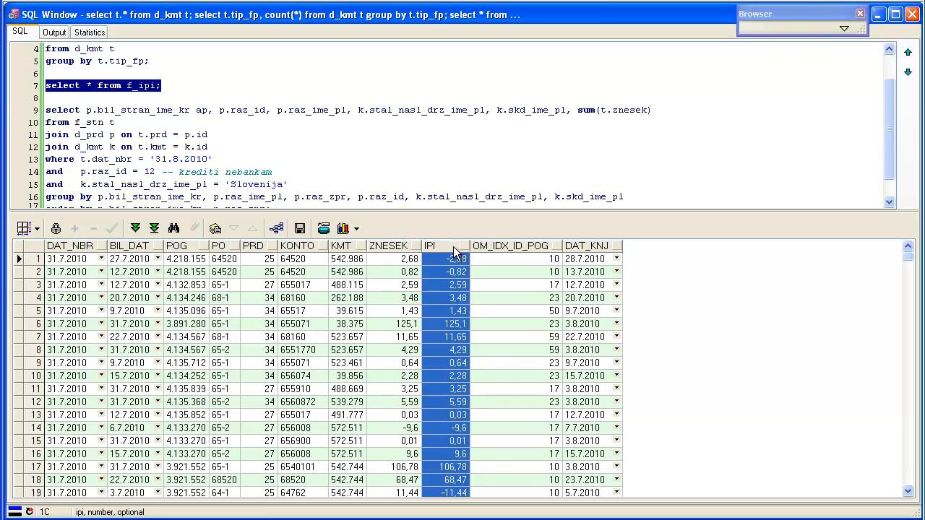
click(389, 247)
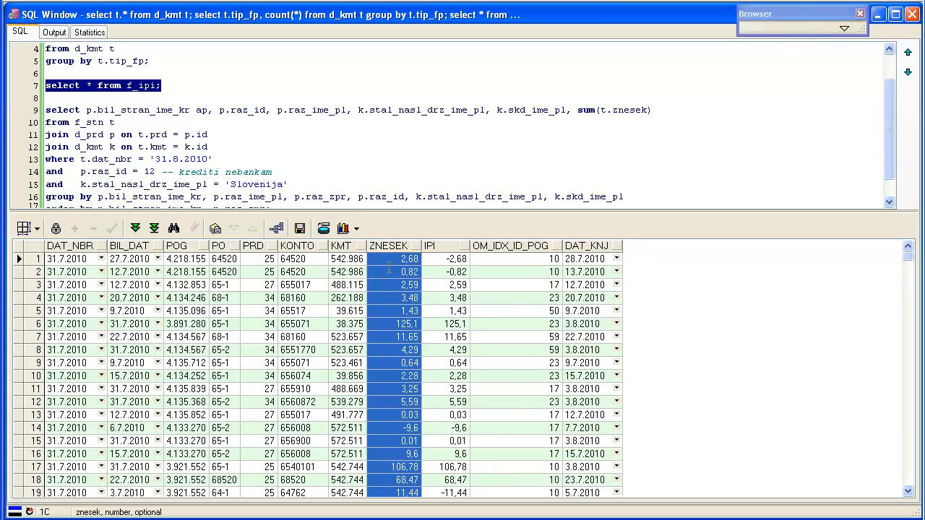
click(382, 467)
drag(379, 466, 426, 467)
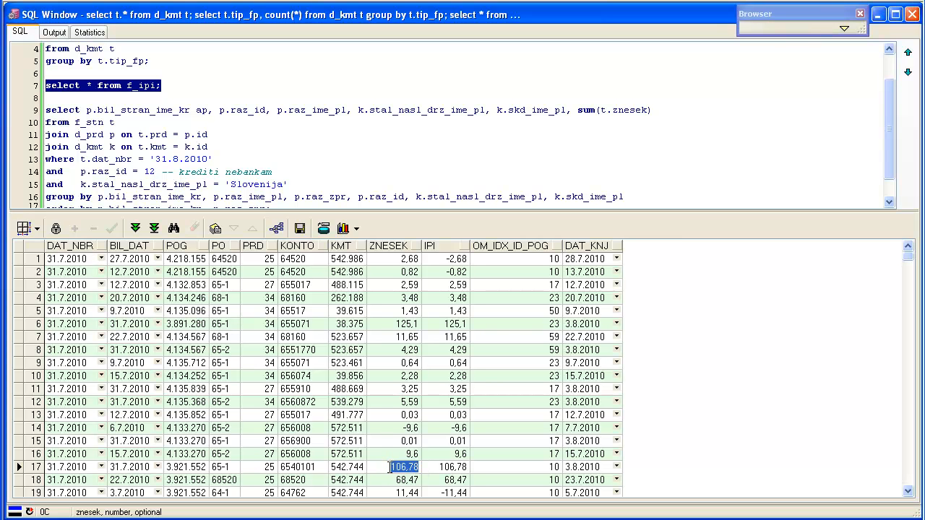
drag(391, 324, 433, 323)
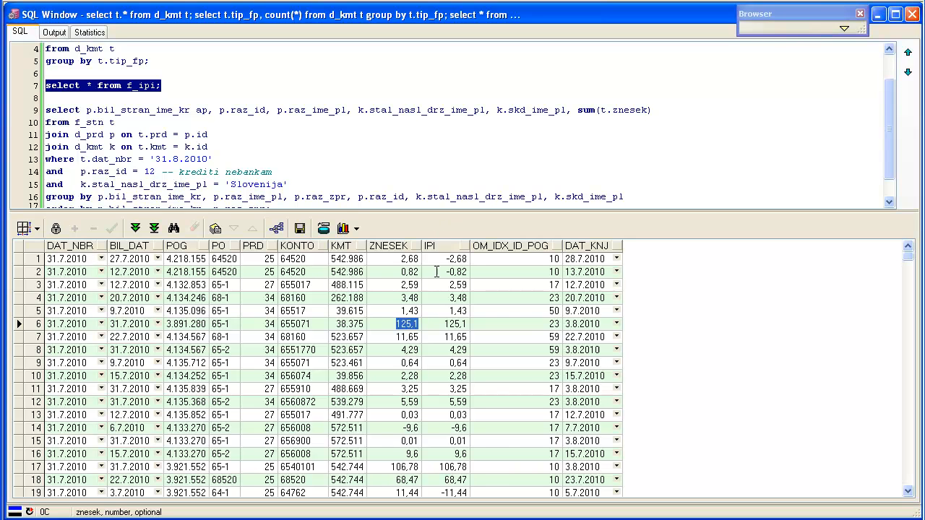
click(408, 310)
click(407, 348)
click(407, 373)
click(432, 247)
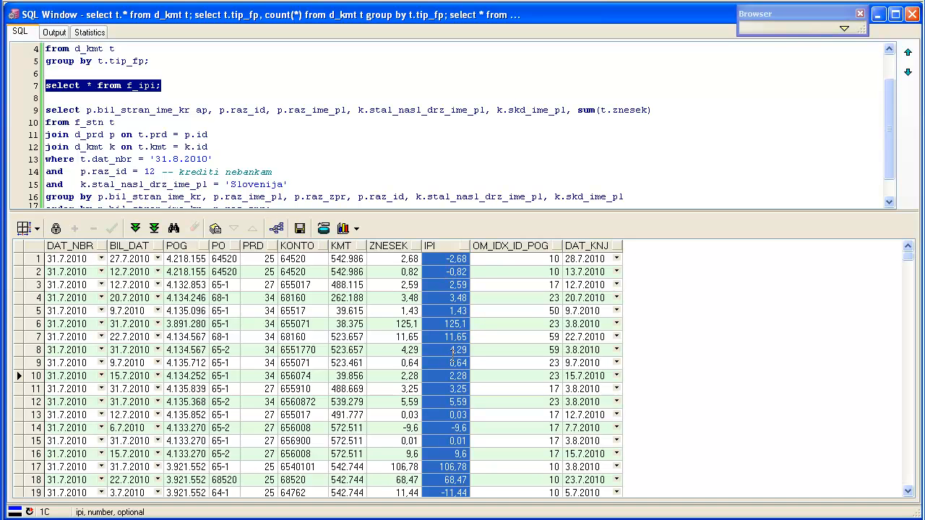
click(457, 274)
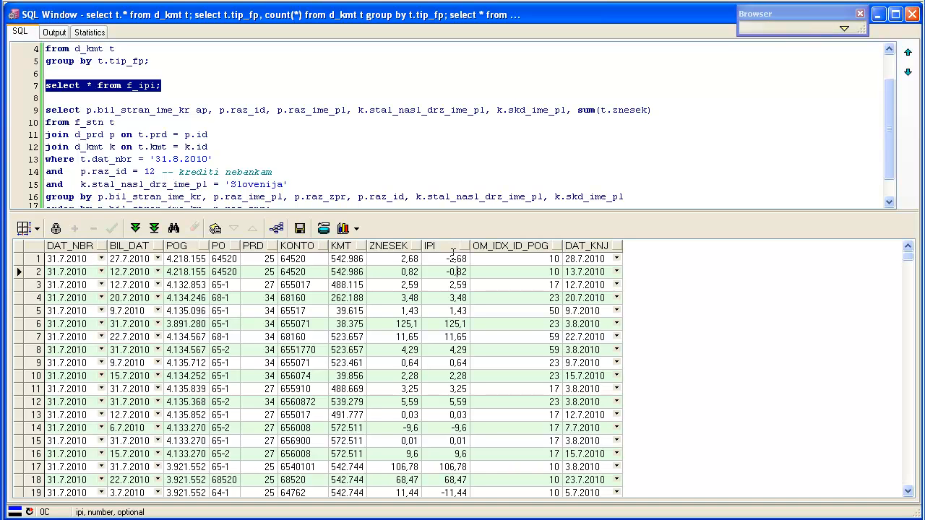
Delete the "select * from f_ipi;" line and the blank line below it from the script.
click(322, 133)
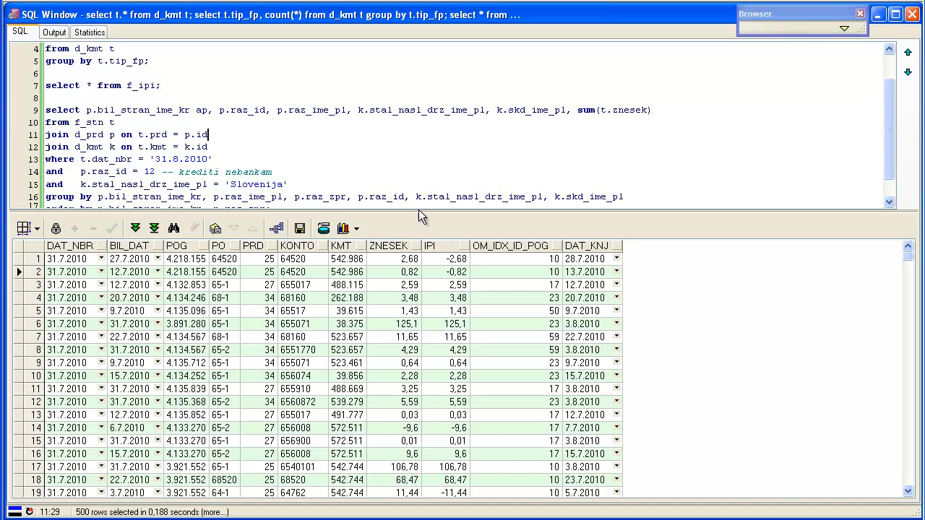
key(Up)
key(Up)
key(Up)
key(Up)
key(Home)
key(shift+Down)
key(shift+Down)
key(Delete)
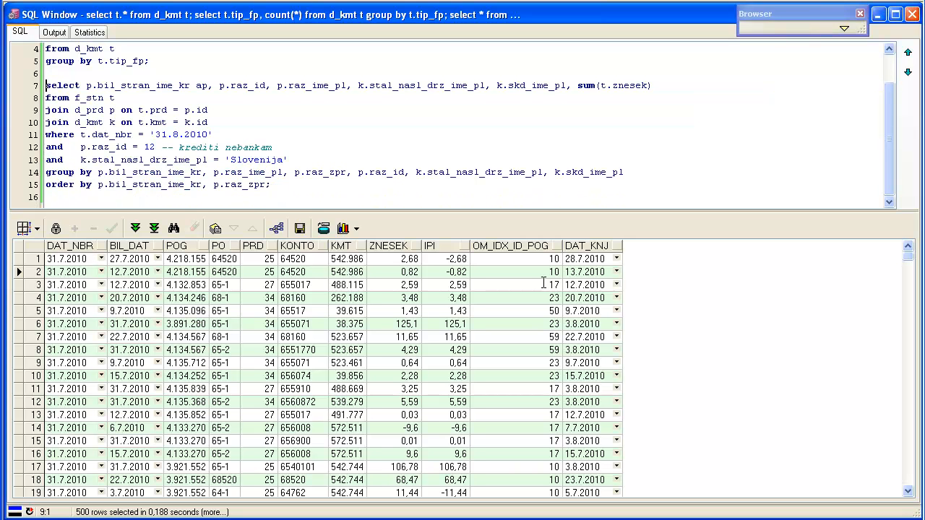
Duplicate the whole f_stn query below the original, leaving a blank line between the two.
key(shift+Down)
key(shift+Down)
key(shift+Down)
key(shift+Down)
key(shift+Down)
key(shift+Down)
key(shift+Down)
key(shift+Down)
key(shift+Down)
key(ctrl+c)
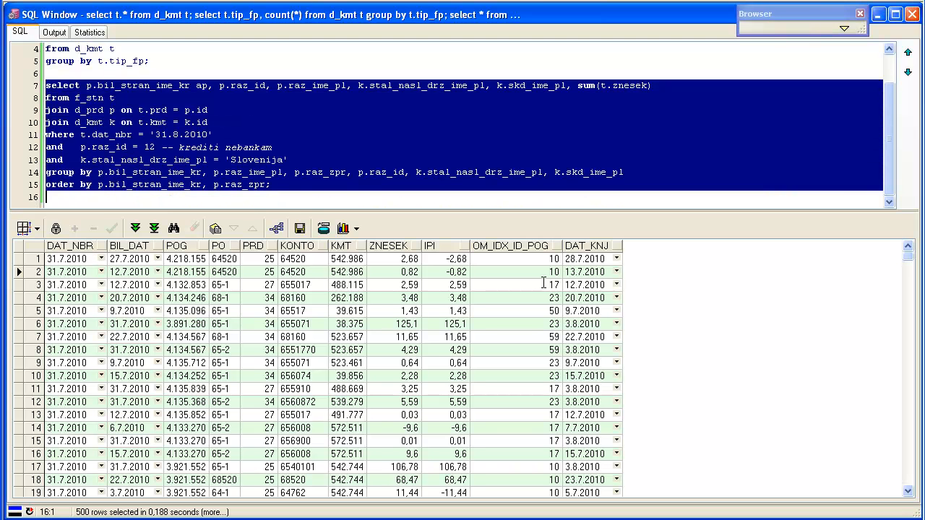
key(Down)
key(Return)
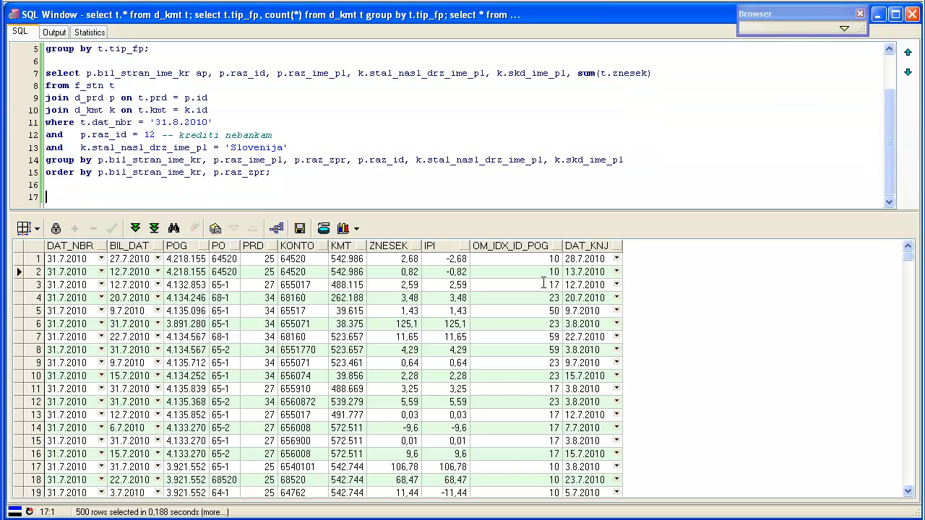
key(ctrl+v)
Change the table in the copied query's from clause to f_ipi.
key(Up)
key(Up)
key(Up)
key(Up)
key(Up)
key(Up)
key(Up)
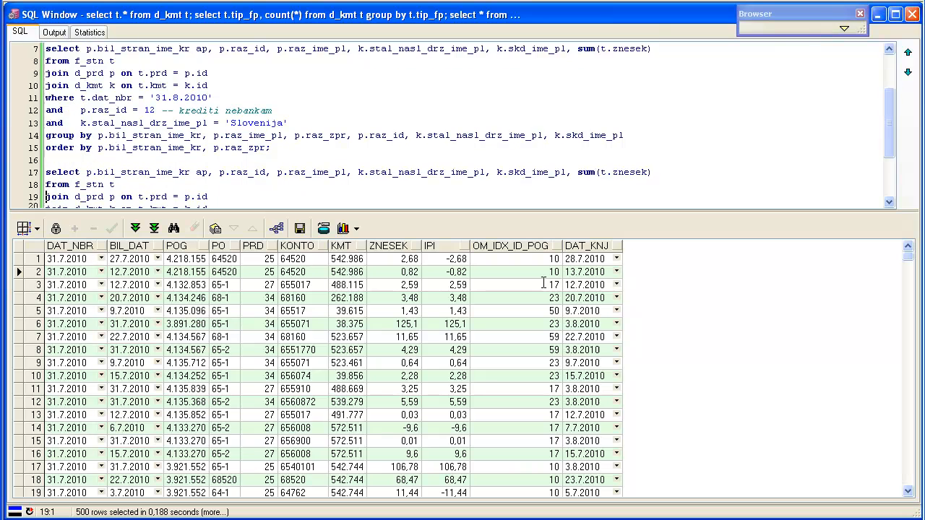
scroll(543, 283, down, 2)
key(Up)
key(Right)
key(Right)
key(Right)
key(Right)
key(Right)
key(Right)
key(Right)
key(Right)
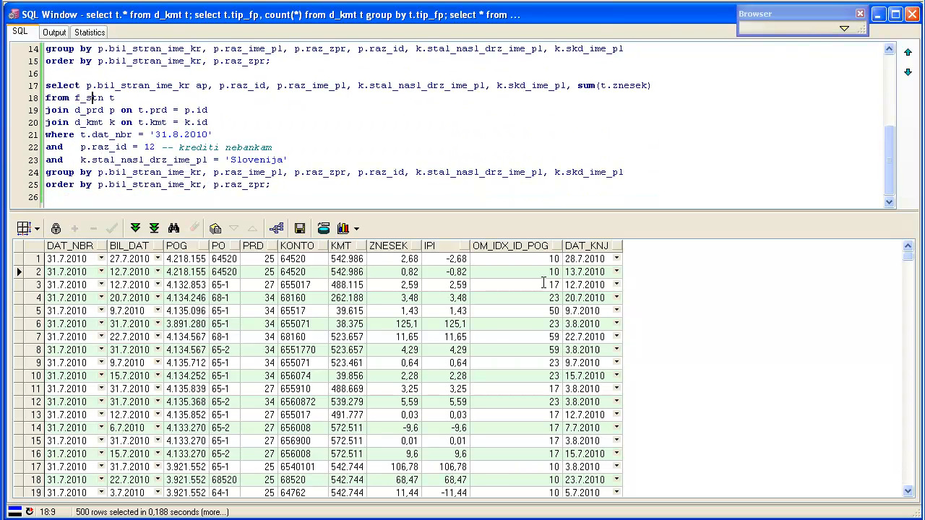
key(Left)
key(shift+Right)
key(shift+Right)
key(shift+Right)
text(ipi)
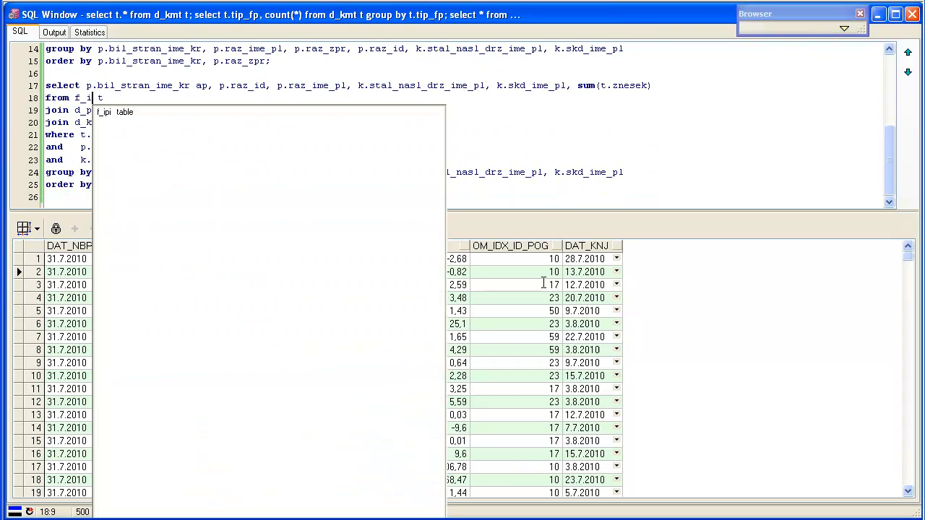
Run only the copied f_ipi query.
key(Up)
key(Home)
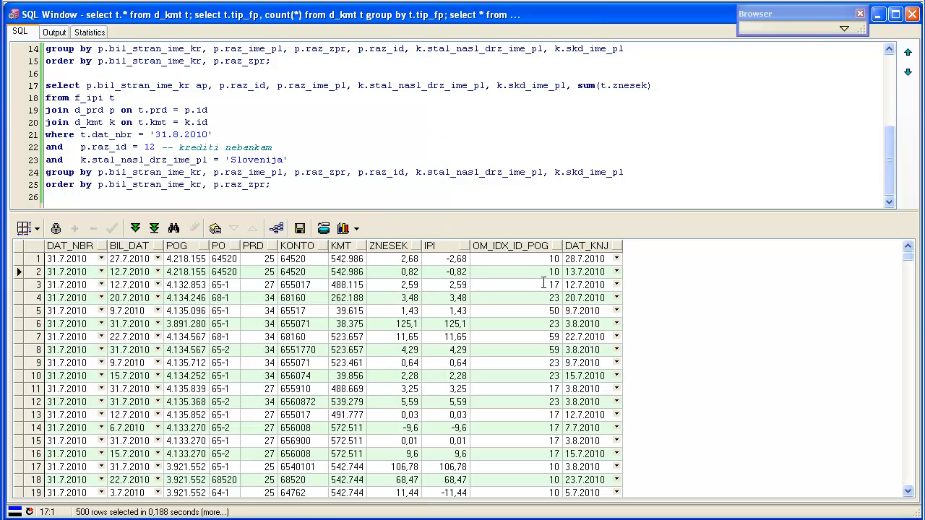
key(ctrl+shift+End)
key(F8)
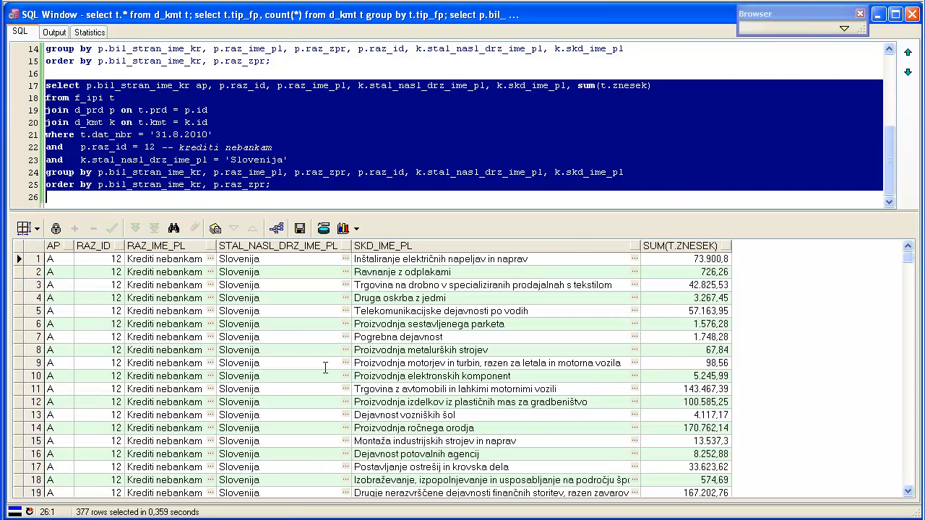
Replace the summed column in the f_ipi query so it reads sum(t.ipi).
click(612, 85)
key(shift+Right)
key(shift+Right)
key(shift+Right)
key(shift+Right)
key(shift+Right)
key(shift+Right)
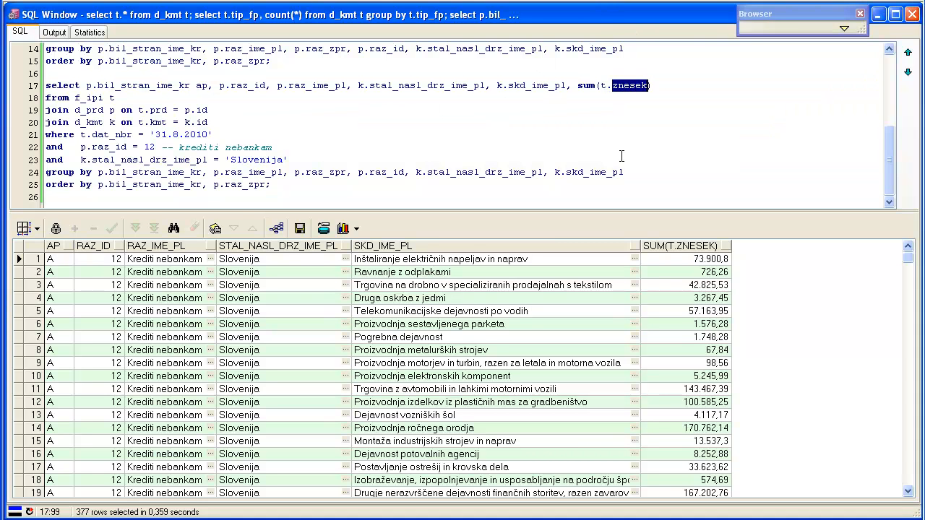
text(ipi)
Run only the f_ipi query with the sum(t.ipi) column.
key(Home)
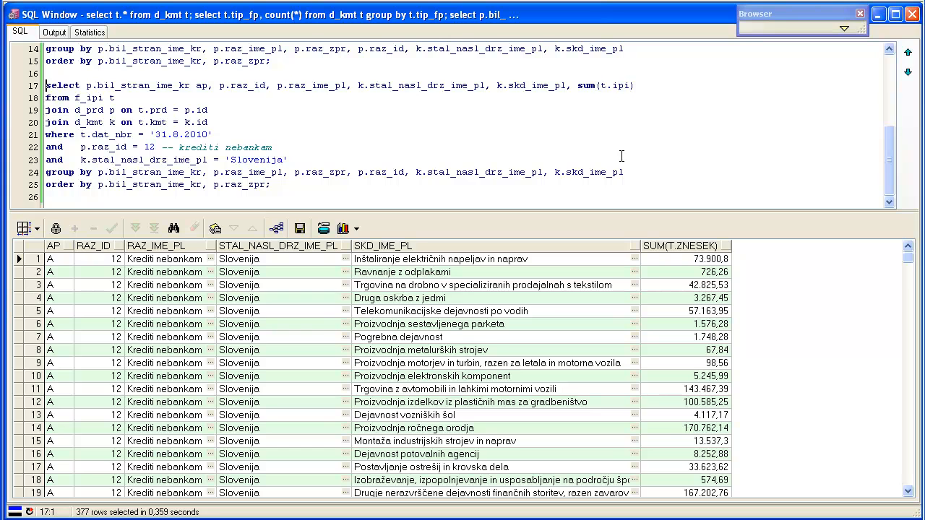
key(shift+Down)
key(shift+Down)
key(shift+Down)
key(shift+Down)
key(shift+Down)
key(shift+Down)
key(shift+Down)
key(shift+Down)
key(shift+Down)
key(F8)
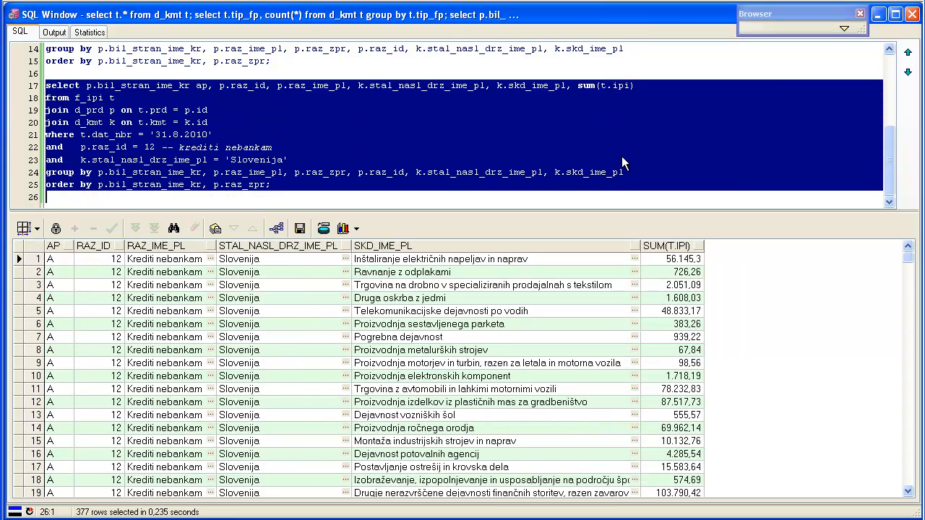
Look through the result rows to examine the SUM(T.IPI) amounts and their signs per SKD_IME_PL activity.
click(673, 325)
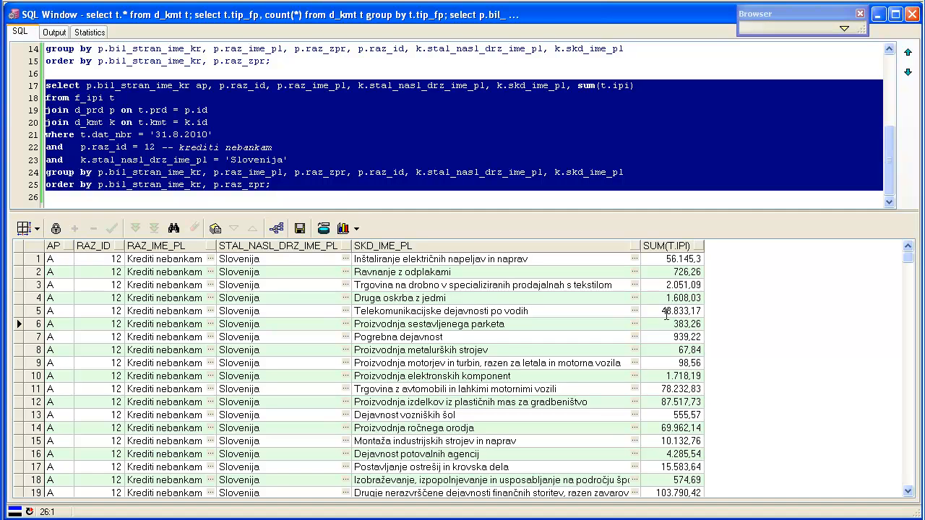
click(682, 286)
click(284, 331)
scroll(458, 351, down, 3)
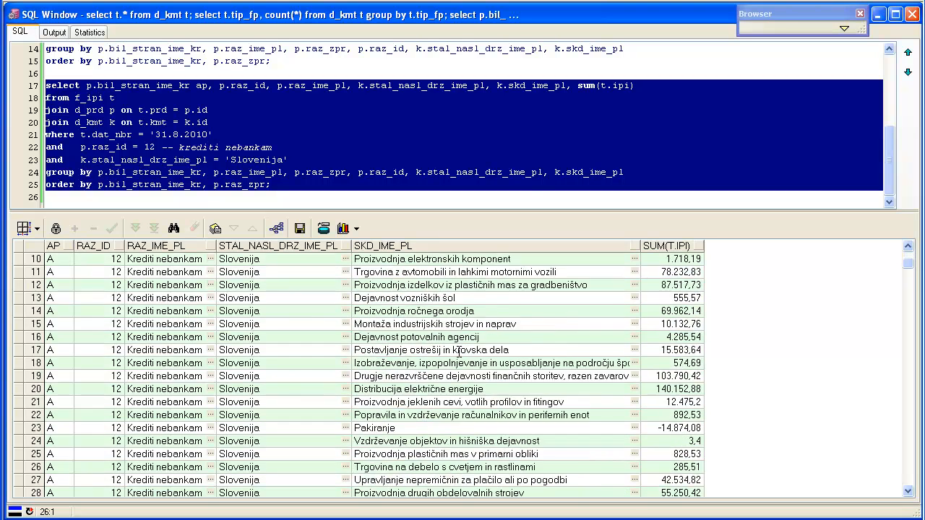
scroll(458, 351, up, 3)
scroll(458, 351, down, 7)
scroll(454, 351, up, 1)
scroll(454, 351, up, 6)
Comment out the p.raz_id = 12 and k.stal_nasl_drz_ime_pl = 'Slovenija' conditions in the f_ipi query.
click(273, 127)
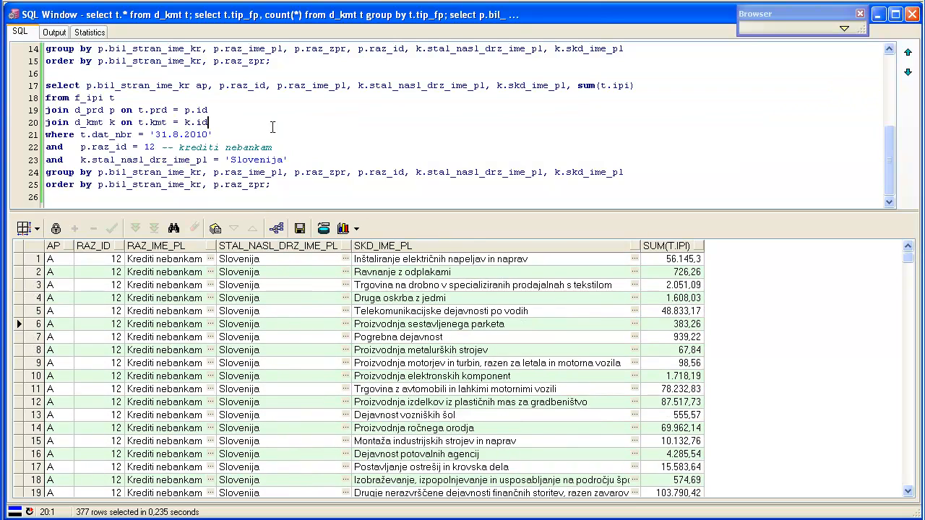
key(Down)
key(Down)
key(Home)
text(--)
key(Down)
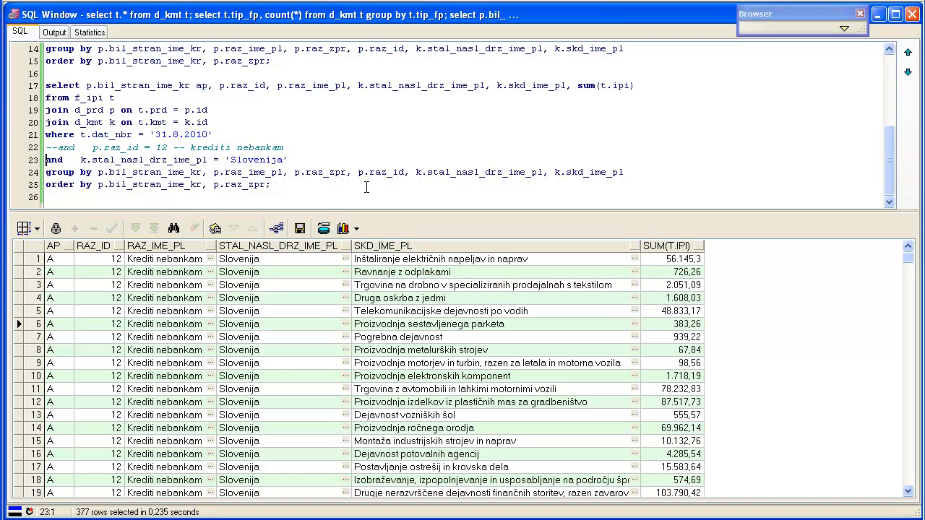
text(--)
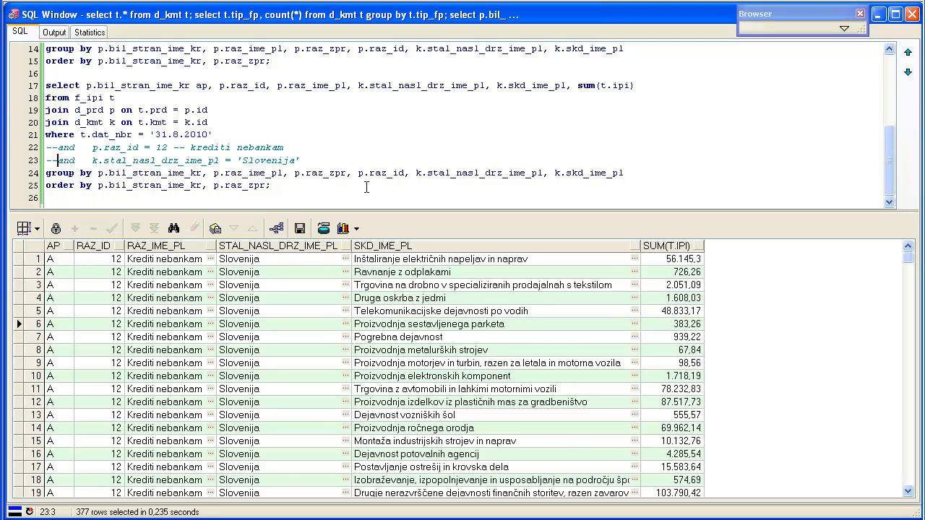
key(BackSpace)
key(BackSpace)
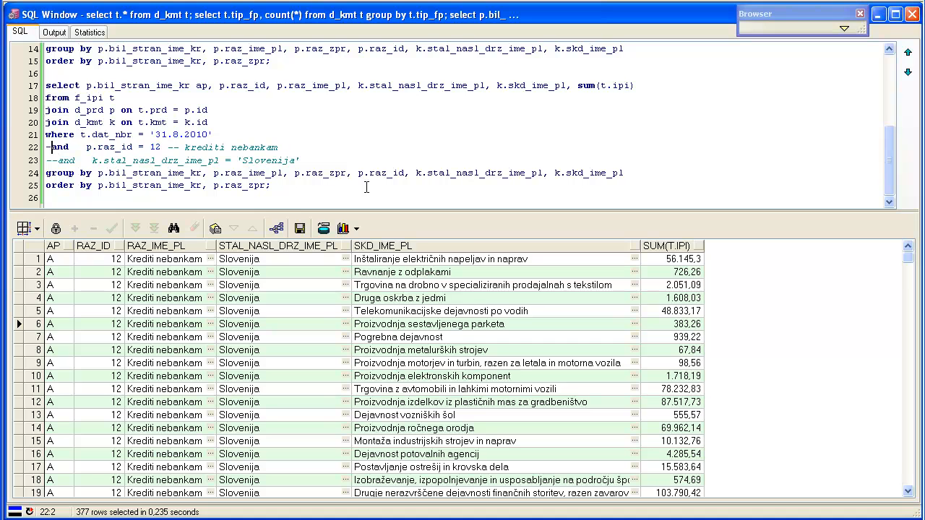
text(--)
key(Down)
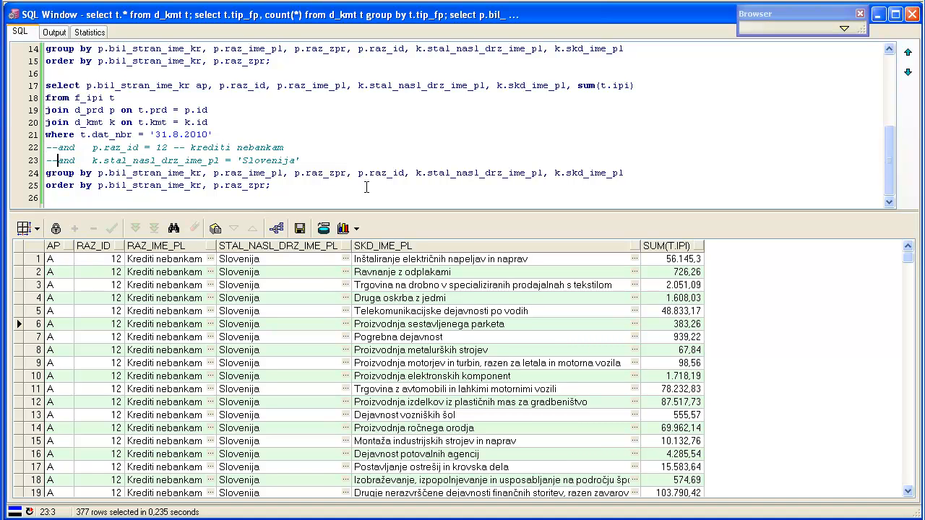
Remove the k.skd_ime_pl column from the select list of the f_ipi query.
key(Up)
key(Up)
key(Up)
key(Up)
key(Up)
key(ctrl+Right)
key(ctrl+Right)
key(ctrl+Right)
key(ctrl+Right)
key(ctrl+Right)
key(ctrl+Right)
key(ctrl+Right)
key(ctrl+Right)
key(ctrl+Right)
key(ctrl+Right)
key(ctrl+shift+Right)
key(ctrl+shift+Right)
key(Delete)
Remove k.skd_ime_pl and its preceding comma from the f_ipi query's group by clause.
key(Down)
key(Down)
key(Down)
key(Down)
key(Down)
key(Down)
key(Down)
key(End)
key(shift+Left)
key(shift+Left)
key(shift+Left)
key(shift+Left)
key(shift+Left)
key(shift+Left)
key(shift+Left)
key(shift+Left)
key(shift+Left)
key(shift+Left)
key(shift+Left)
key(shift+Left)
key(shift+Left)
key(shift+Left)
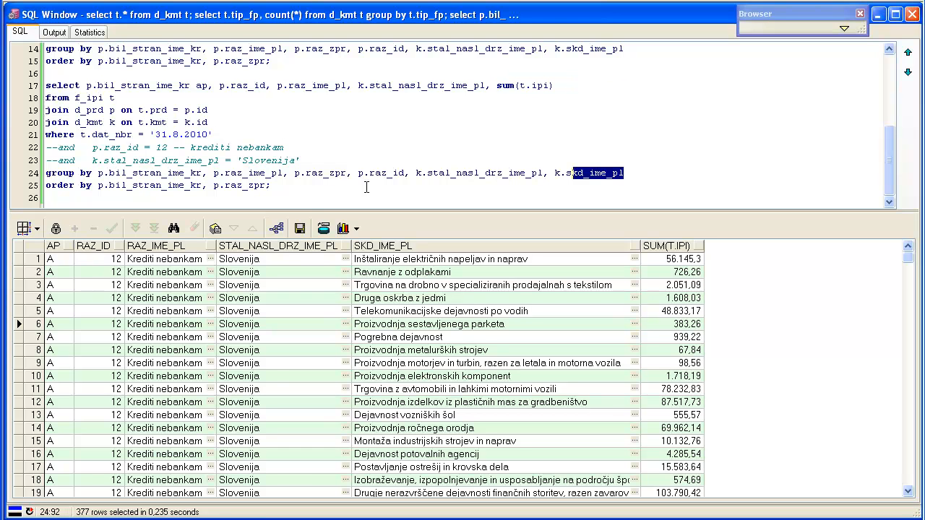
key(Delete)
Run only the f_ipi query grouped by product category and country.
key(Down)
key(shift+Up)
key(shift+Up)
key(shift+Up)
key(shift+Up)
key(shift+Up)
key(shift+Up)
key(shift+Up)
key(shift+Up)
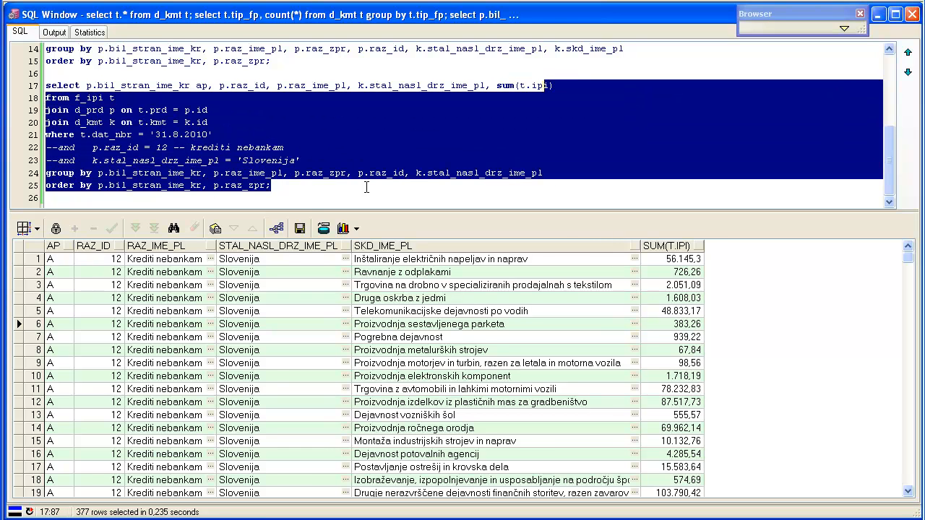
key(shift+Home)
key(F8)
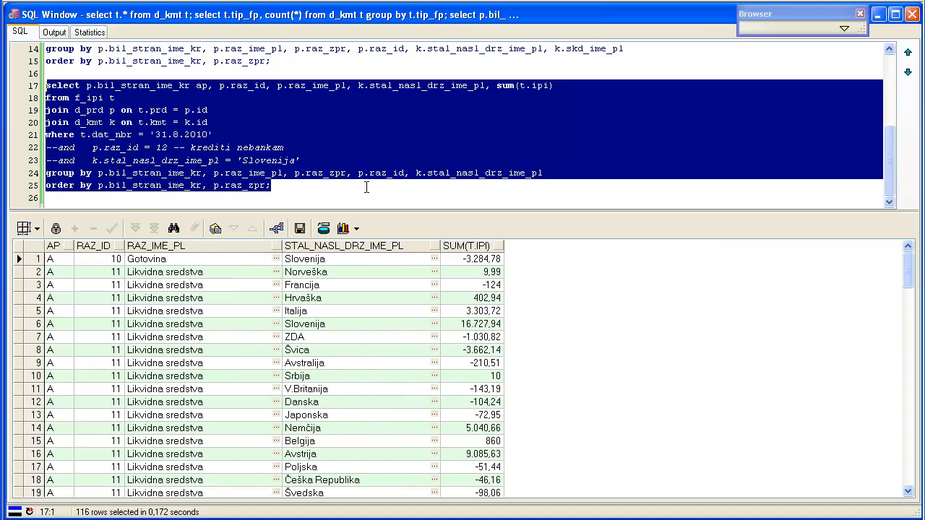
Examine the summed IPI amounts per product category and country, including the Krediti nebankam and Vrednostni papirji in deleži rows.
click(193, 335)
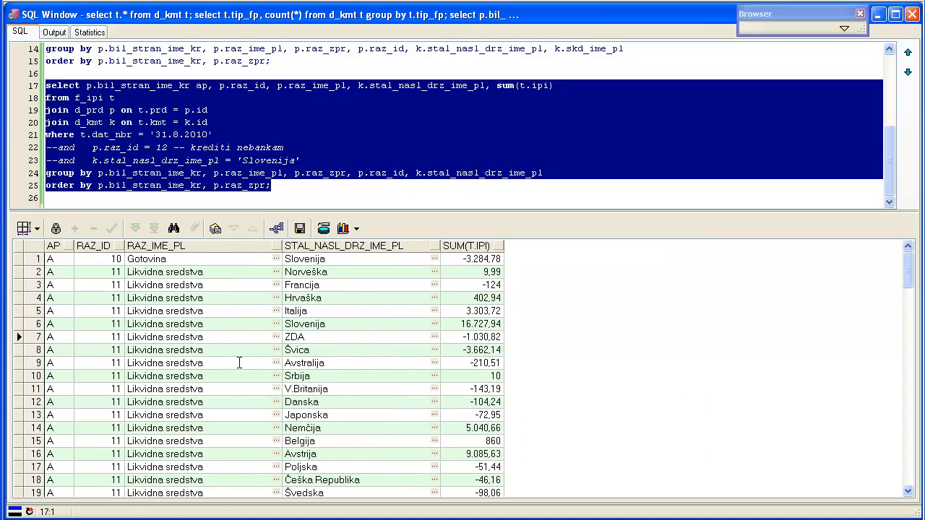
click(470, 321)
scroll(297, 361, down, 5)
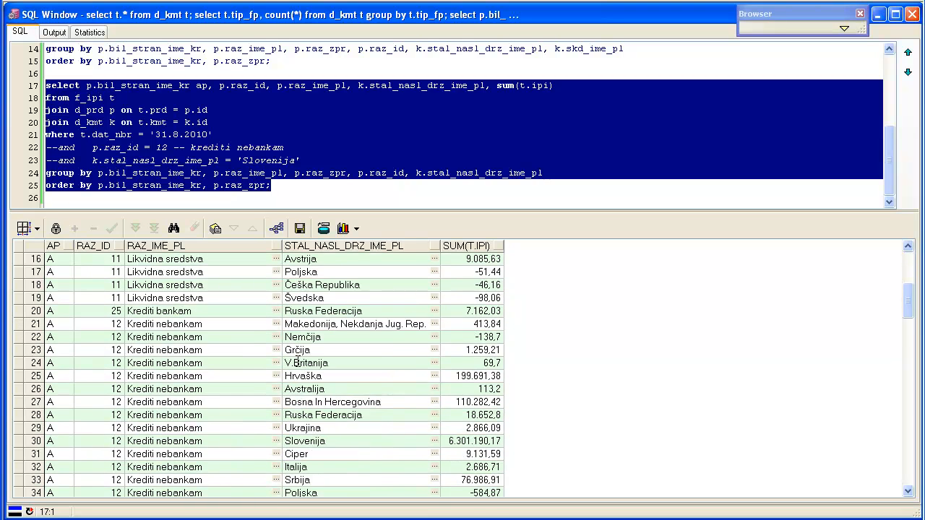
scroll(296, 356, down, 2)
scroll(296, 359, down, 5)
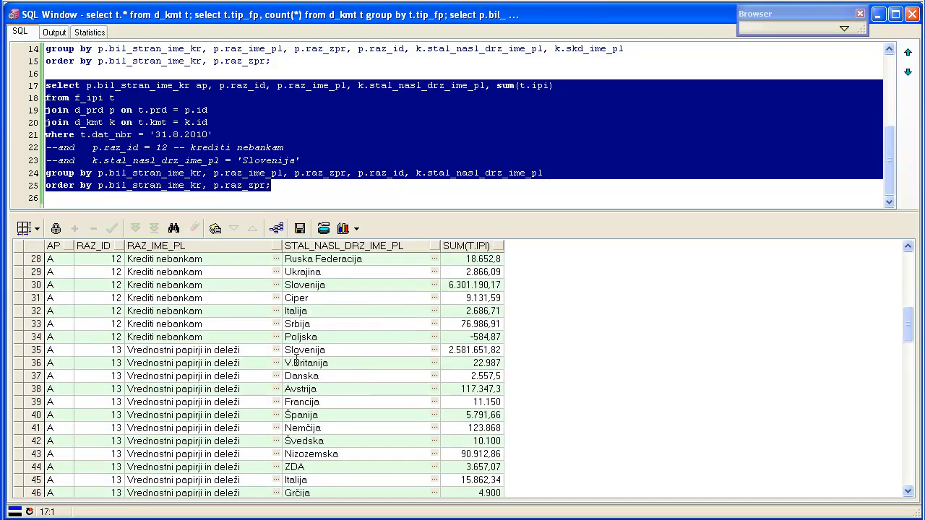
scroll(297, 359, up, 6)
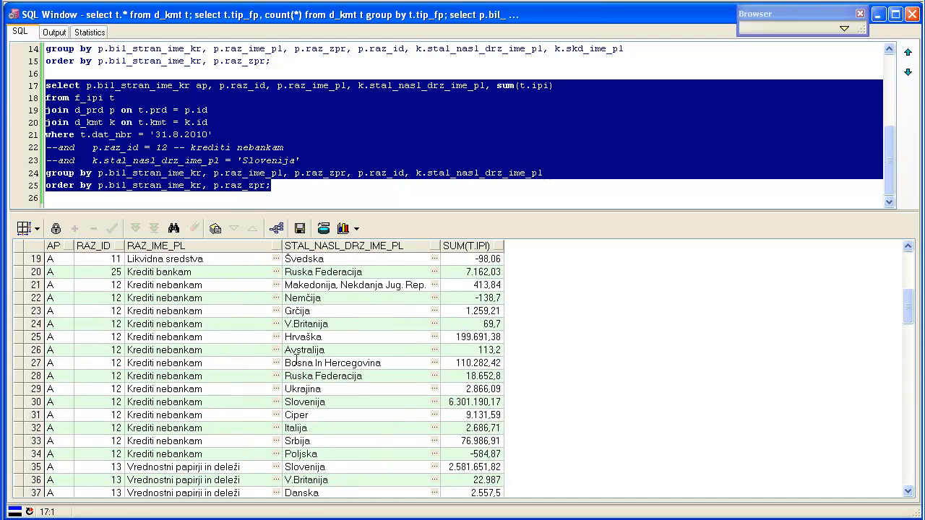
click(222, 180)
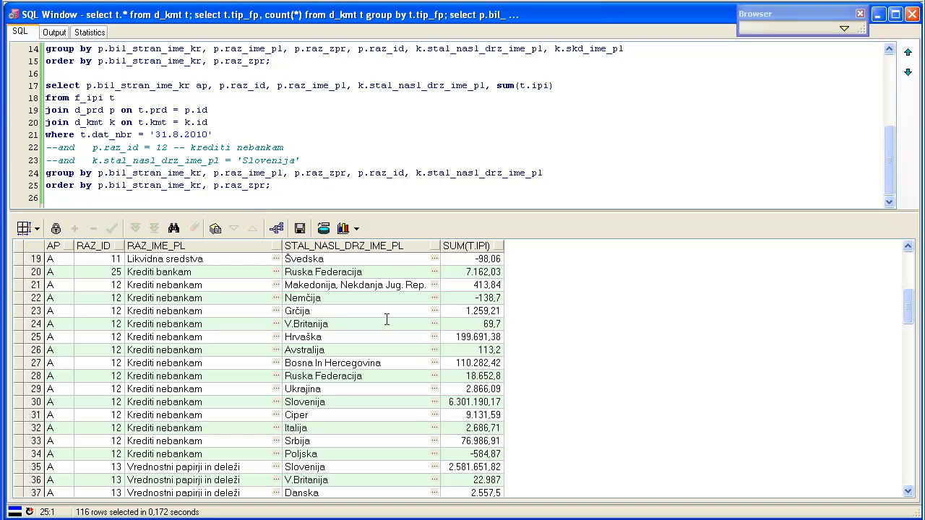
Copy k.stal_nasl_drz_ime_pl from the f_ipi query's group by clause into its order by clause, before p.raz_zpr.
key(Up)
key(End)
key(shift+Left)
key(shift+Left)
key(shift+Left)
key(shift+Left)
key(shift+Left)
key(shift+Left)
key(shift+Left)
key(shift+Left)
key(shift+Left)
key(shift+Left)
key(shift+Left)
key(shift+Left)
key(shift+Left)
key(shift+Left)
key(shift+Left)
key(shift+Left)
key(shift+Left)
key(shift+Left)
key(shift+Left)
key(shift+Left)
key(shift+Left)
key(ctrl+c)
key(Down)
key(ctrl+Left)
key(ctrl+Left)
key(ctrl+v)
text(,)
Run only the f_ipi query with its results ordered by activity and customer country.
key(Up)
key(Up)
key(Up)
key(Up)
key(Up)
key(Up)
key(Up)
key(Up)
key(Home)
key(ctrl+shift+End)
key(F8)
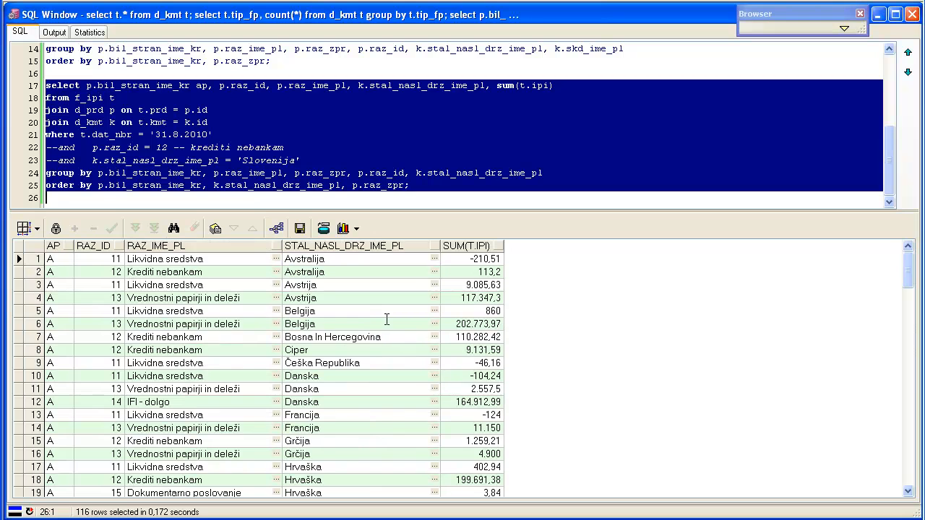
Examine the IPI sums per product category for Slovenija and Švedska, highlighting their rows in the results.
scroll(363, 380, down, 12)
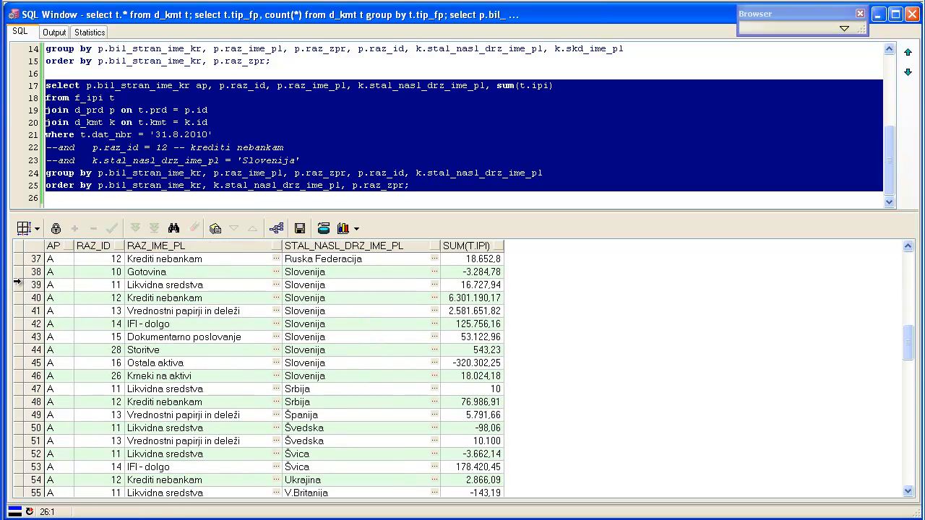
drag(14, 275, 24, 363)
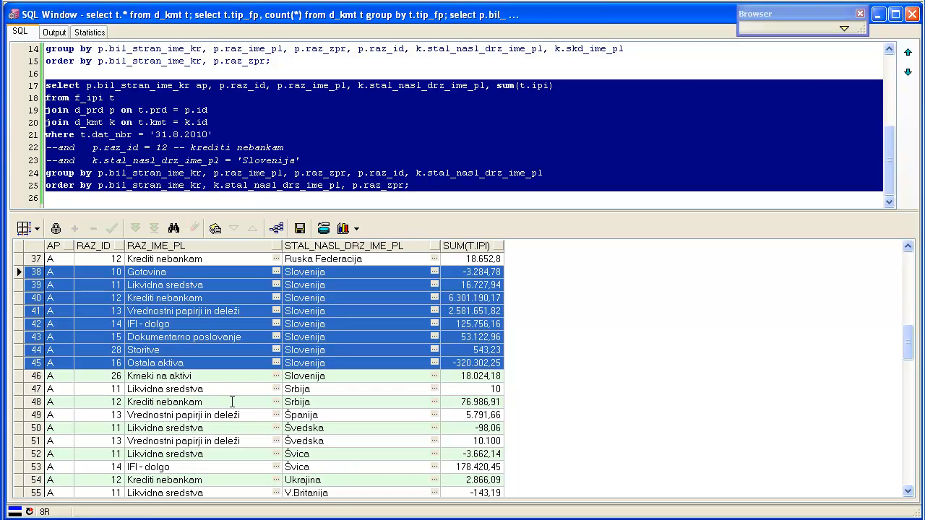
drag(13, 415, 13, 439)
click(12, 416)
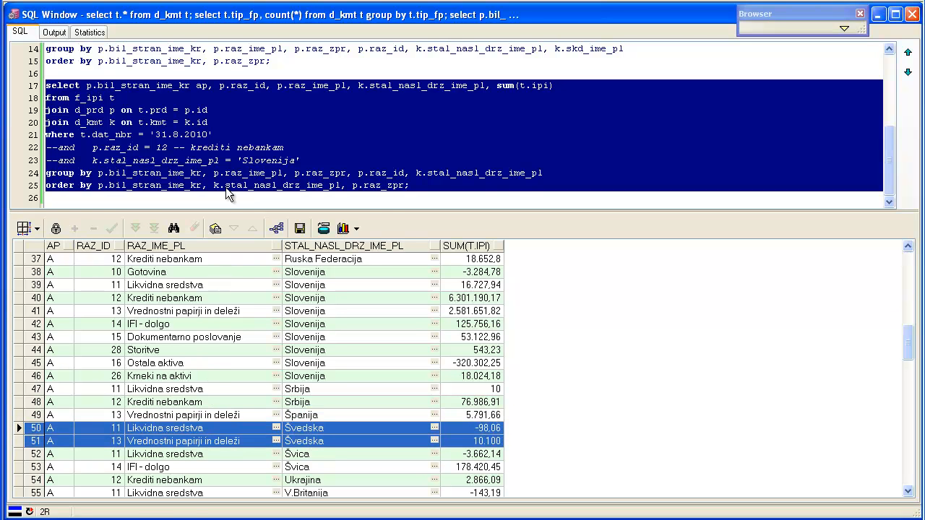
Switch to the fact and dimension diagram to point out the D_PO dimension, and return to the SQL window.
click(236, 118)
scroll(238, 119, up, 5)
key(alt+Tab)
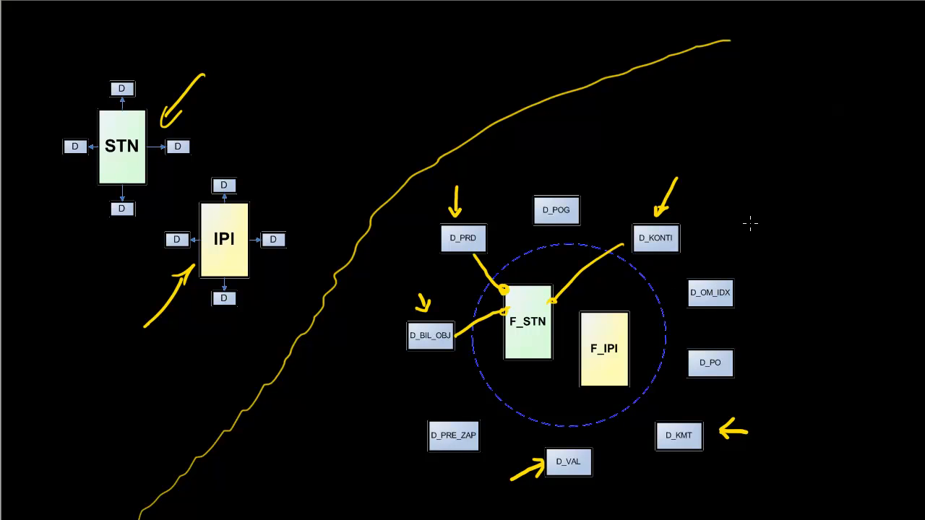
mouse_move(748, 362)
mouse_down()
mouse_move(763, 362)
mouse_move(757, 371)
mouse_up()
key(alt+Tab)
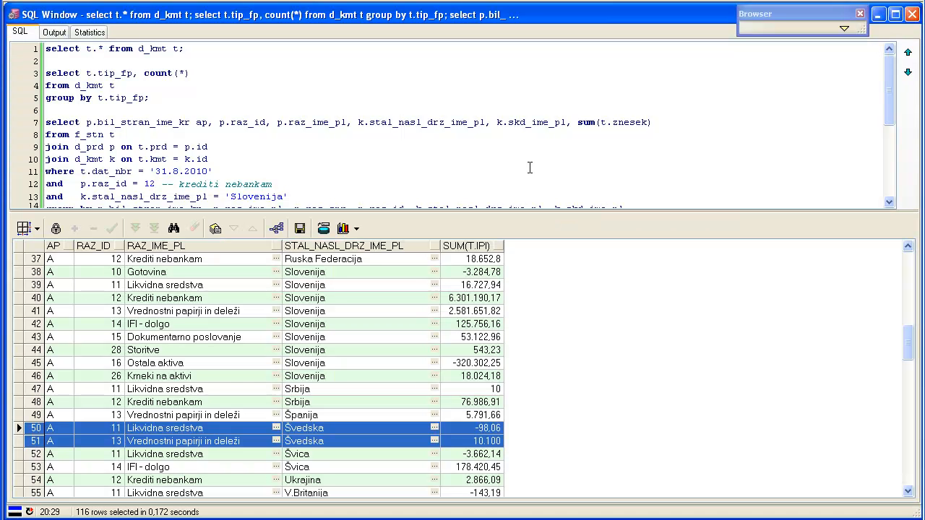
Change the table in the first query from d_kmt to d_konti.
click(522, 167)
key(ctrl+Home)
key(End)
key(Left)
key(Left)
key(Left)
key(shift+Left)
key(shift+Left)
text(onti)
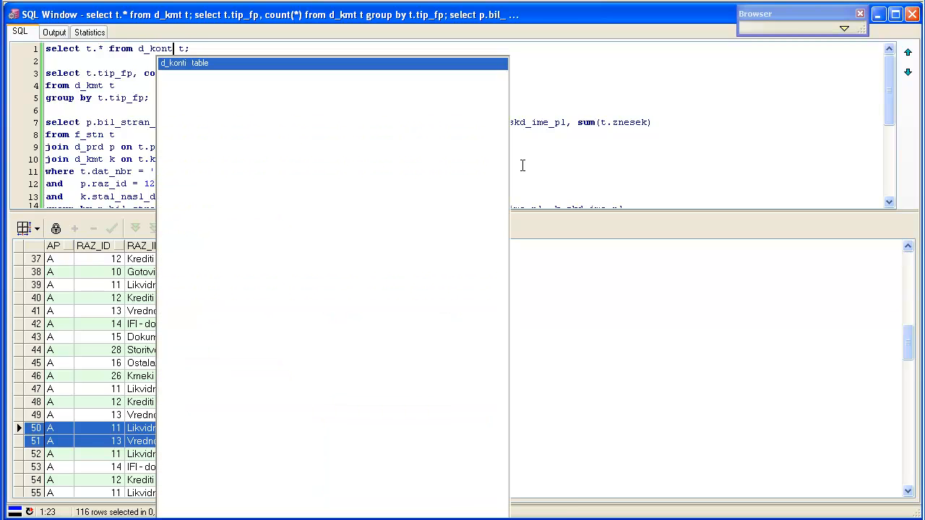
key(Escape)
Restrict the d_konti query with where t.konto like '6%' and run only that query.
key(Right)
text(where t.konto like '6)
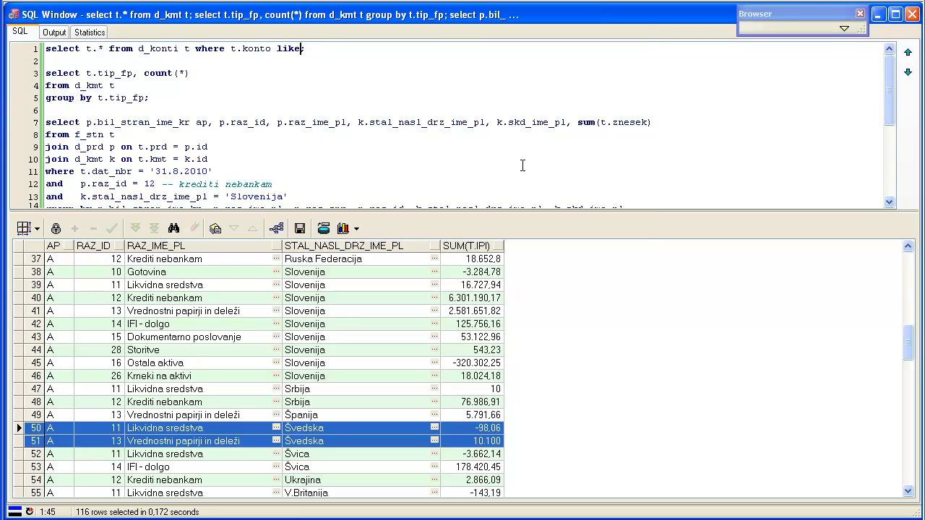
text(%')
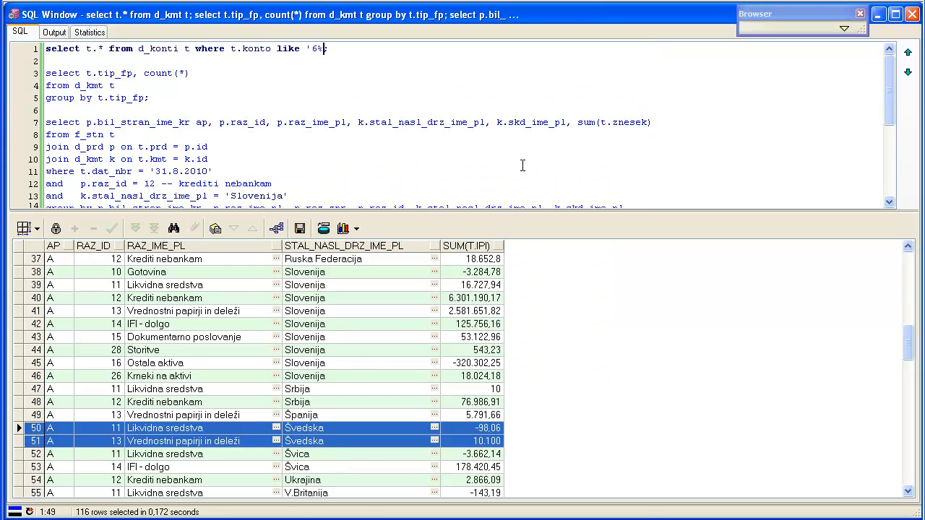
key(shift+Home)
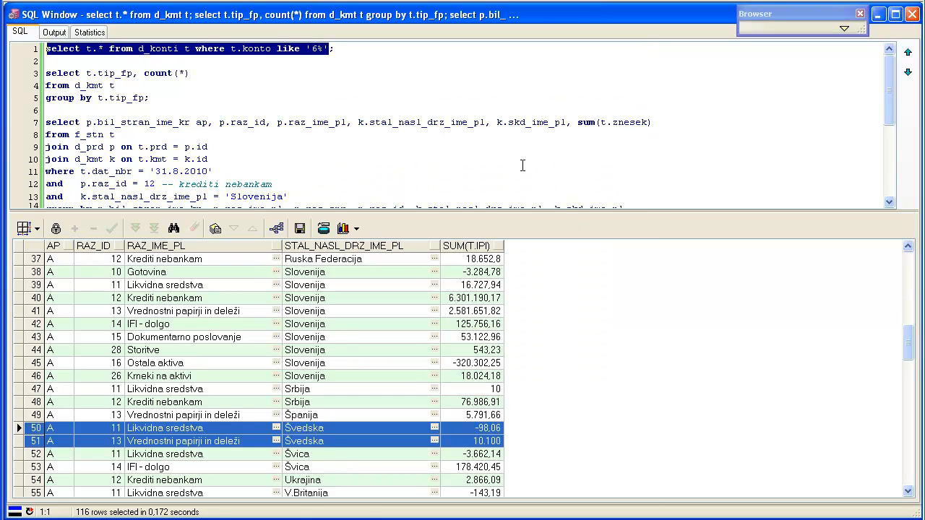
key(F8)
Examine the account numbers and IME_PL names in the d_konti results.
click(310, 323)
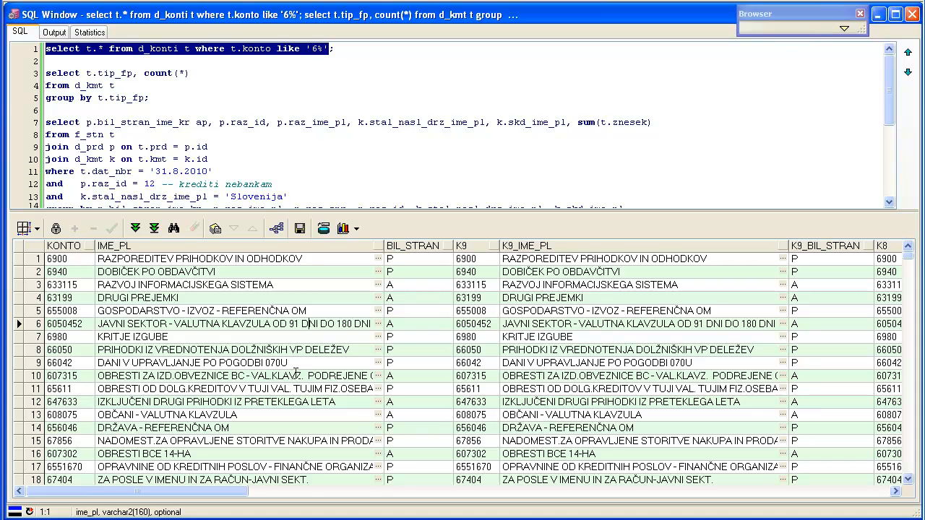
click(169, 311)
scroll(255, 389, down, 6)
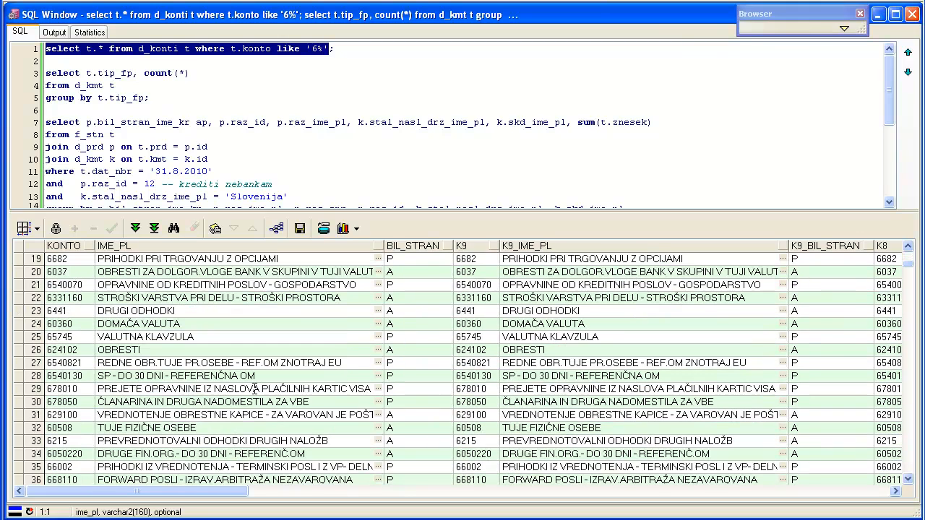
click(200, 363)
click(198, 427)
Change the table in the first query from d_konti to d_po.
click(180, 49)
key(shift+Left)
key(shift+Left)
key(shift+Left)
key(shift+Left)
key(shift+Left)
text(poh)
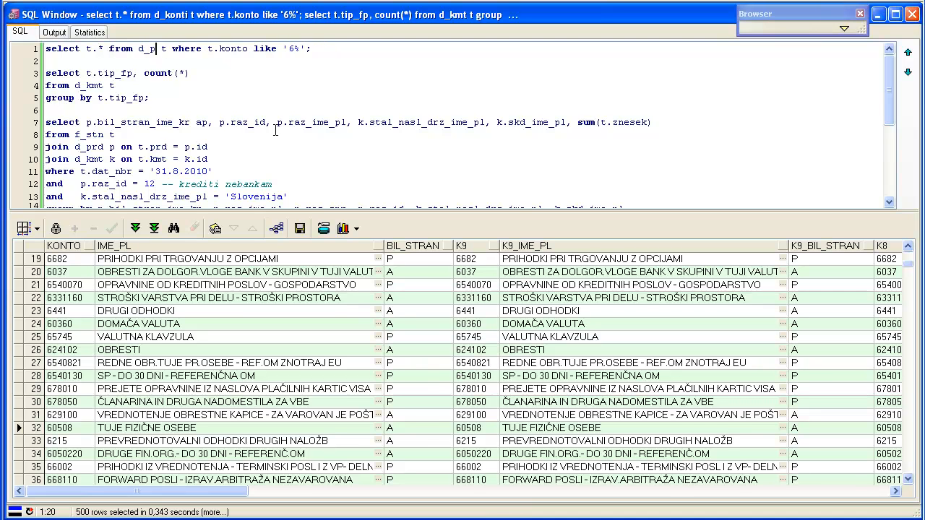
key(BackSpace)
Remove the where t.konto like '6%' condition from the d_po query.
key(Home)
key(shift+End)
key(End)
key(ctrl+shift+Left)
key(ctrl+shift+Left)
key(ctrl+shift+Left)
key(ctrl+shift+Left)
key(ctrl+shift+Left)
key(ctrl+shift+Left)
key(ctrl+shift+Left)
key(ctrl+shift+Left)
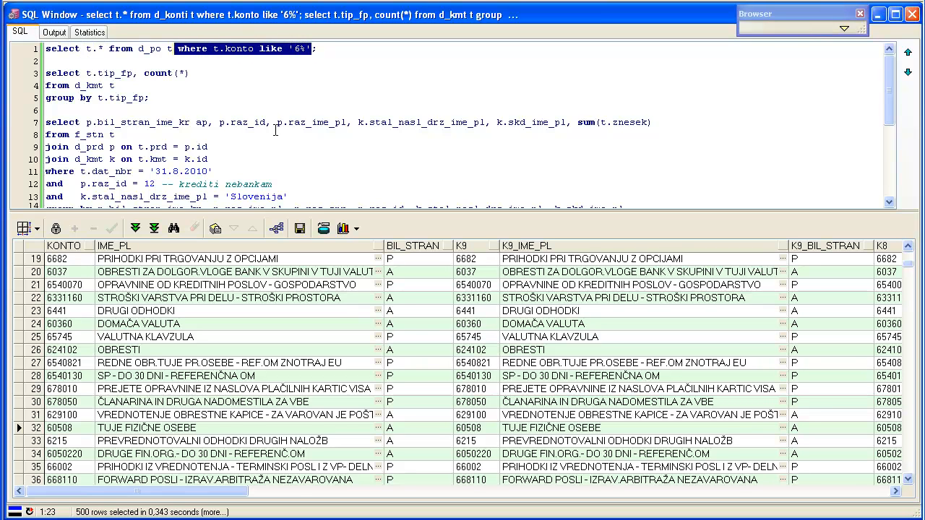
key(Delete)
Run only the query select t.* from d_po t.
key(End)
key(shift+Home)
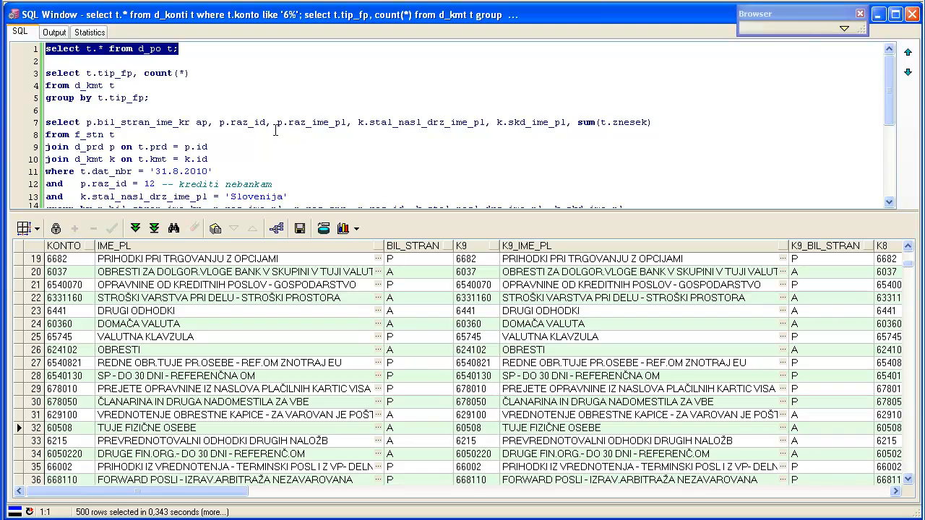
key(F8)
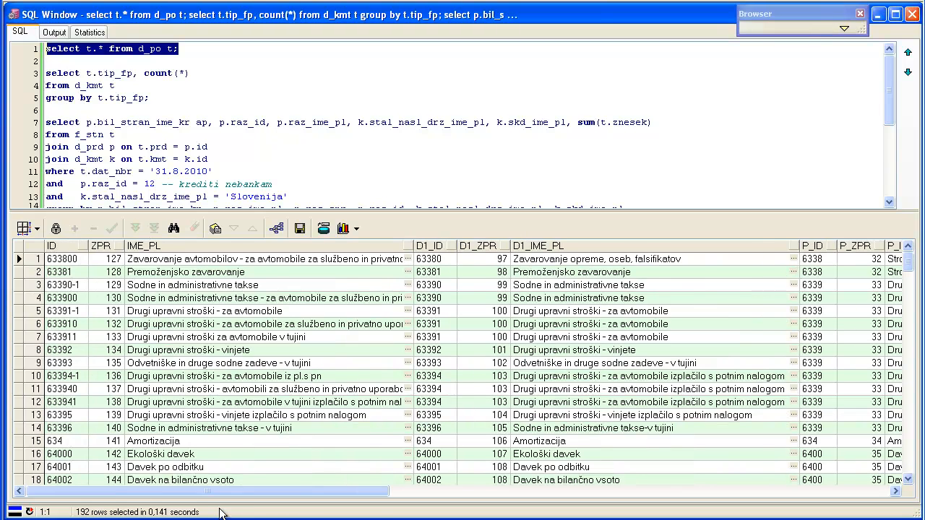
Examine the hierarchy levels of d_po, from the D1 and P levels through N1 and N2 to the TOP income and expense names.
drag(222, 492, 539, 497)
click(537, 349)
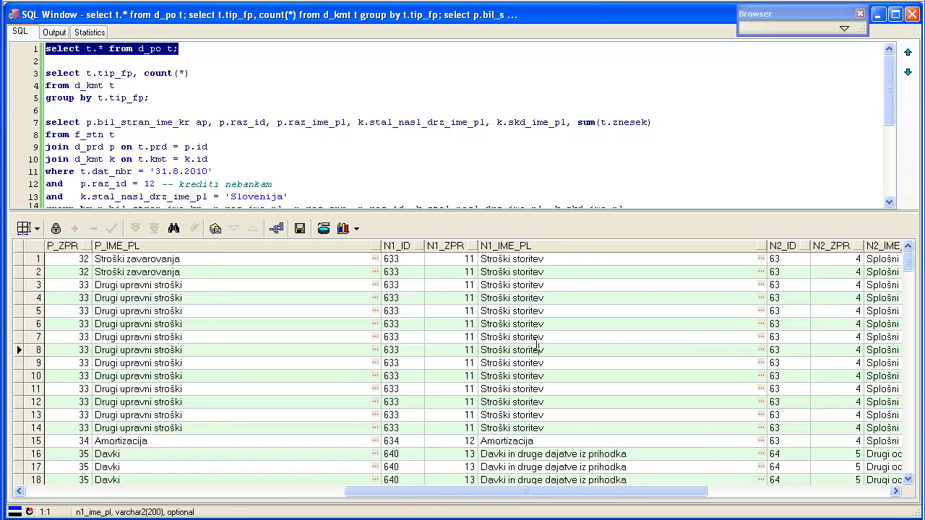
scroll(539, 339, down, 3)
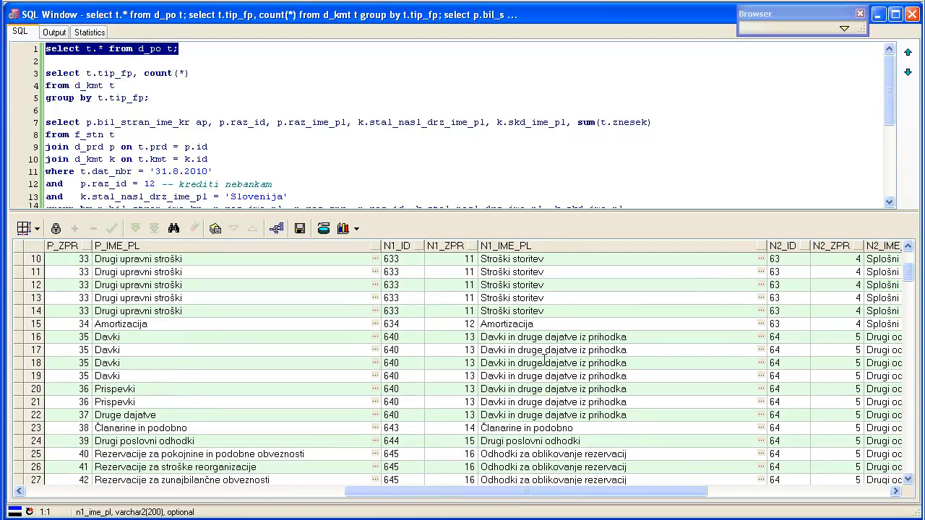
scroll(560, 377, down, 13)
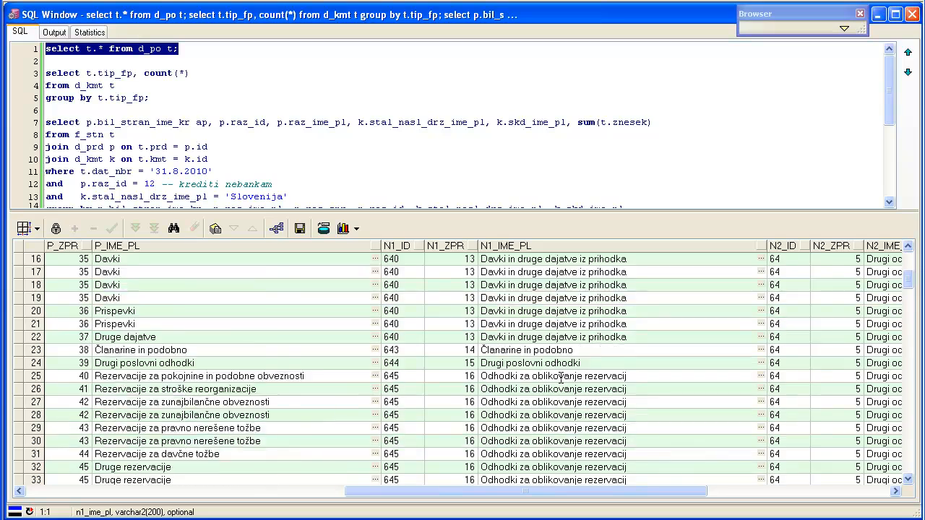
scroll(560, 378, down, 3)
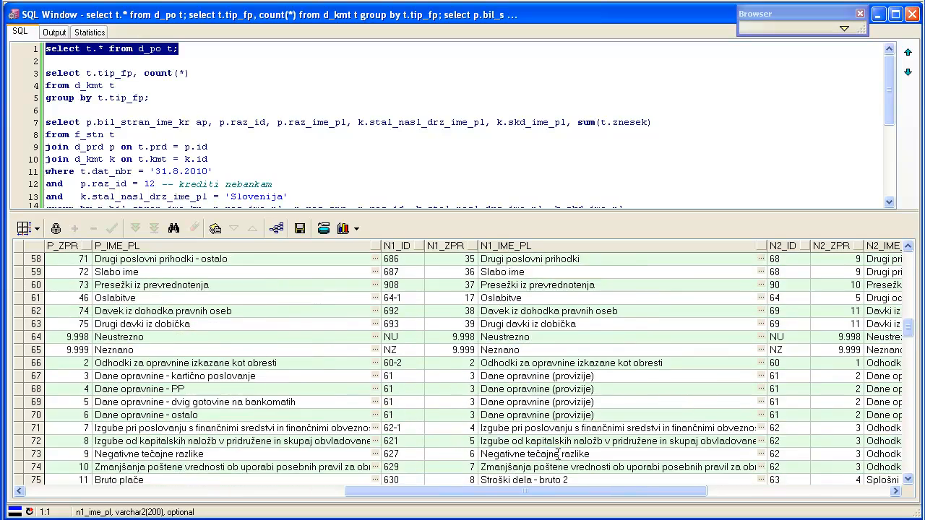
drag(554, 491, 719, 488)
click(762, 415)
scroll(766, 408, down, 3)
scroll(767, 409, down, 4)
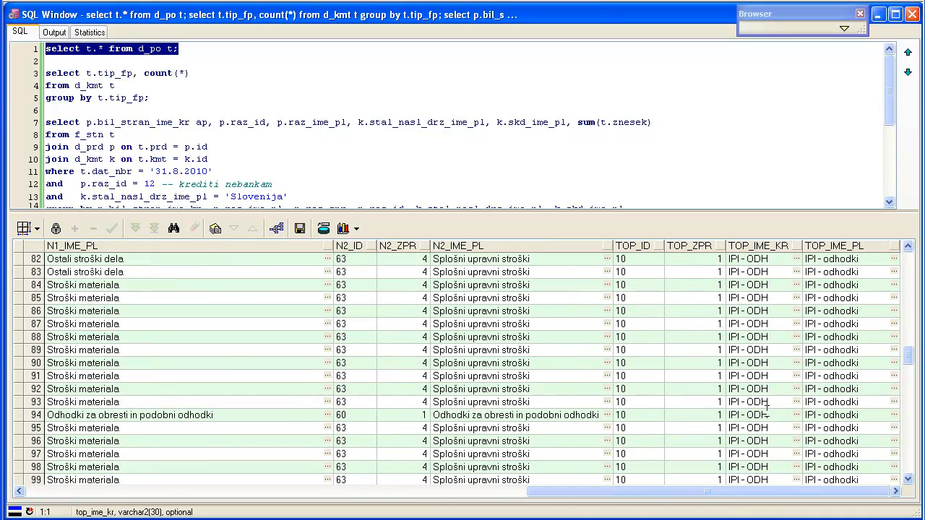
scroll(766, 390, up, 20)
scroll(764, 368, down, 20)
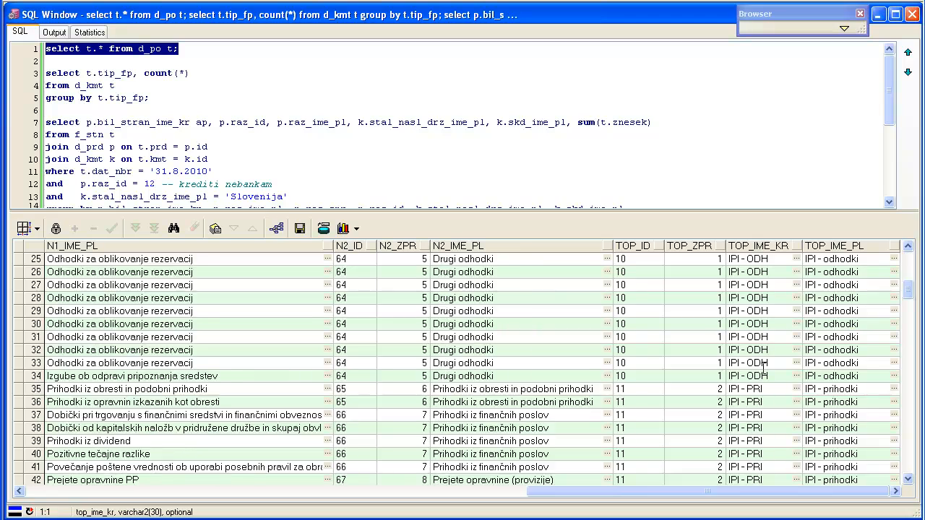
scroll(755, 362, up, 20)
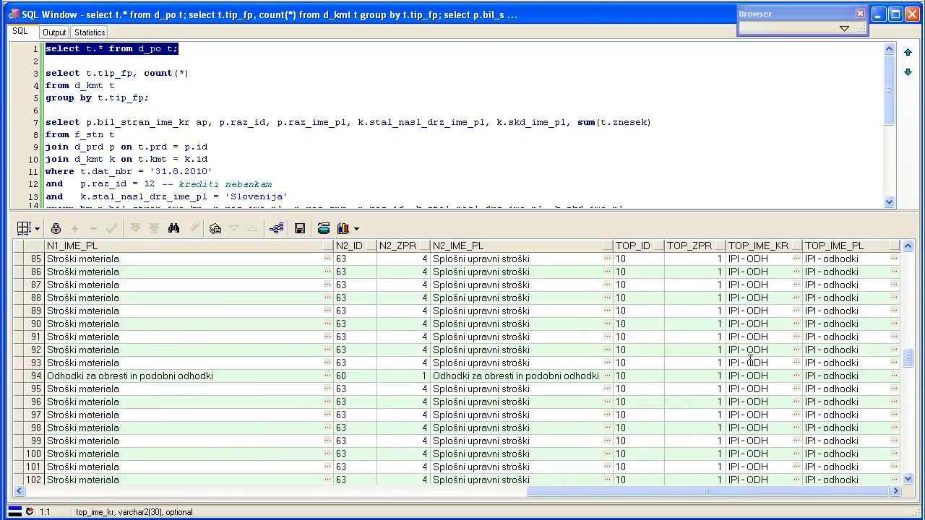
drag(712, 498, 323, 485)
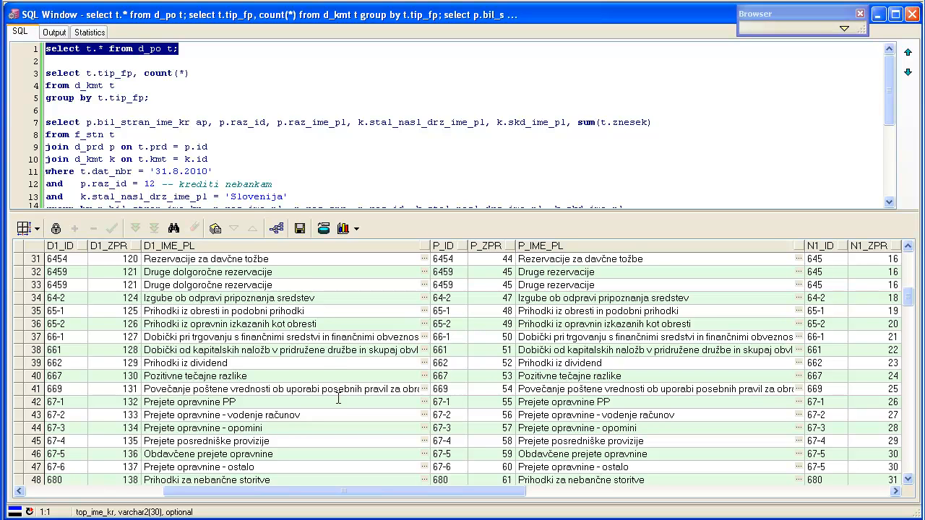
Delete the d_kmt query that counts rows by tip_fp, along with the blank line after it.
click(200, 85)
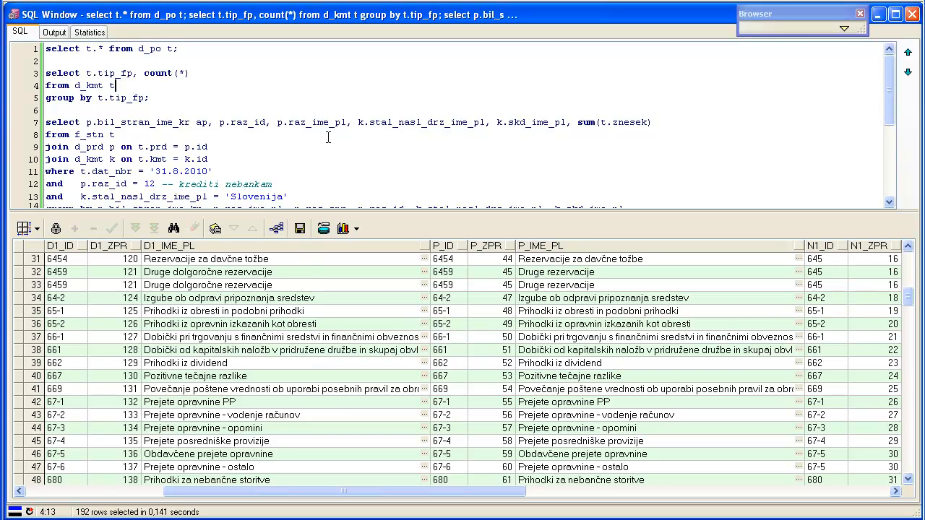
key(Up)
key(Home)
key(shift+Down)
key(shift+Down)
key(shift+Down)
key(shift+Down)
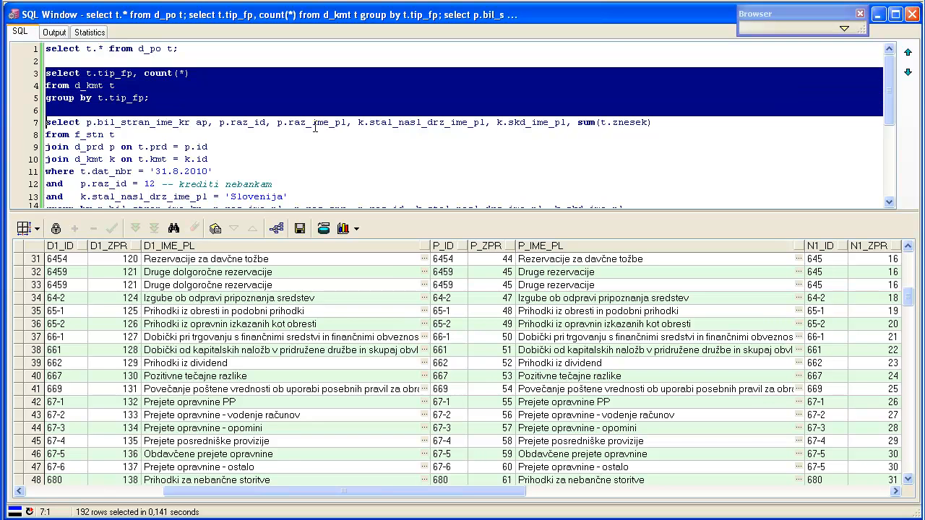
key(Delete)
key(Down)
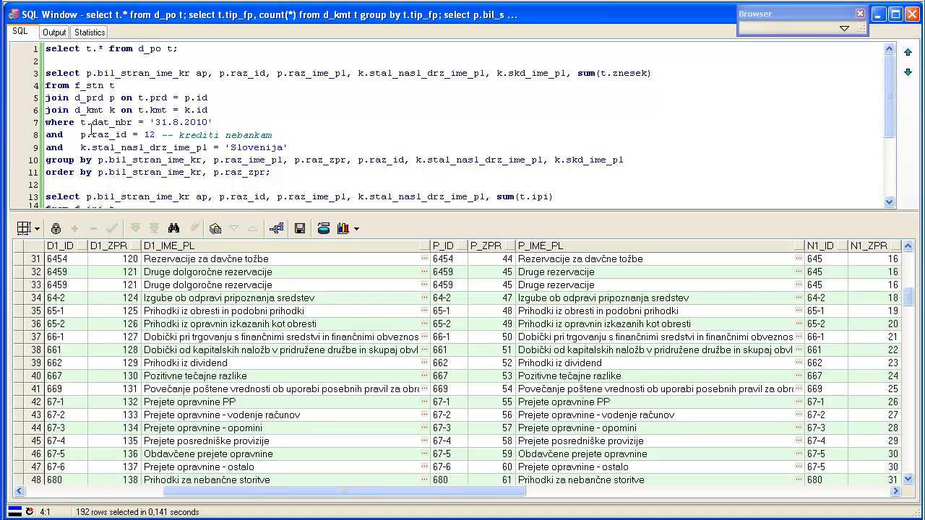
Query the data of the f_stn table in a separate window and widen that window to show more columns.
right_click(86, 87)
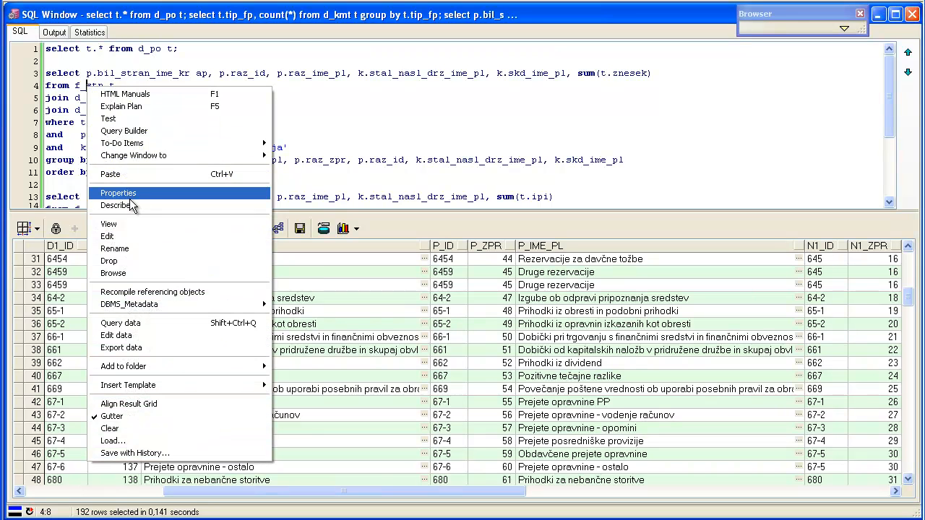
click(119, 323)
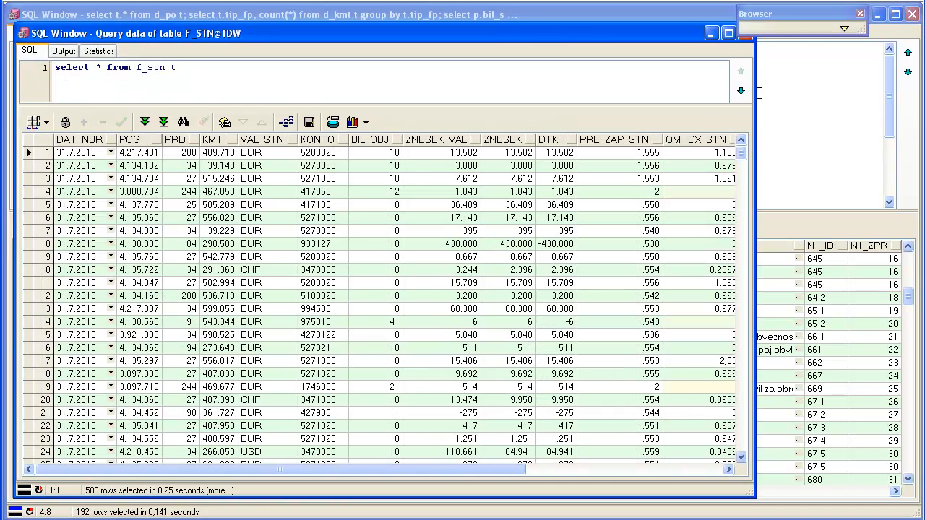
drag(756, 93, 900, 123)
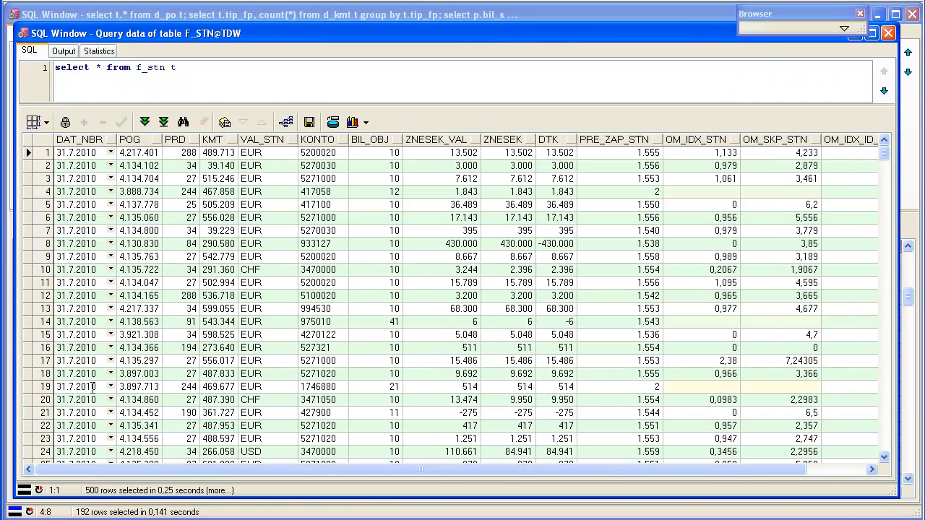
Examine the columns of the f_stn fact table, highlighting KMT, KONTO and ZNESEK.
drag(109, 467, 184, 469)
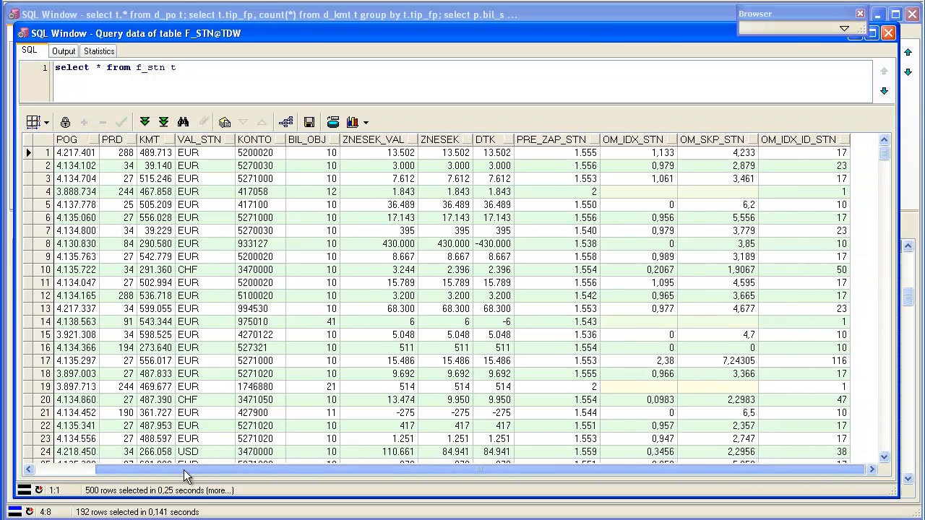
drag(260, 470, 151, 469)
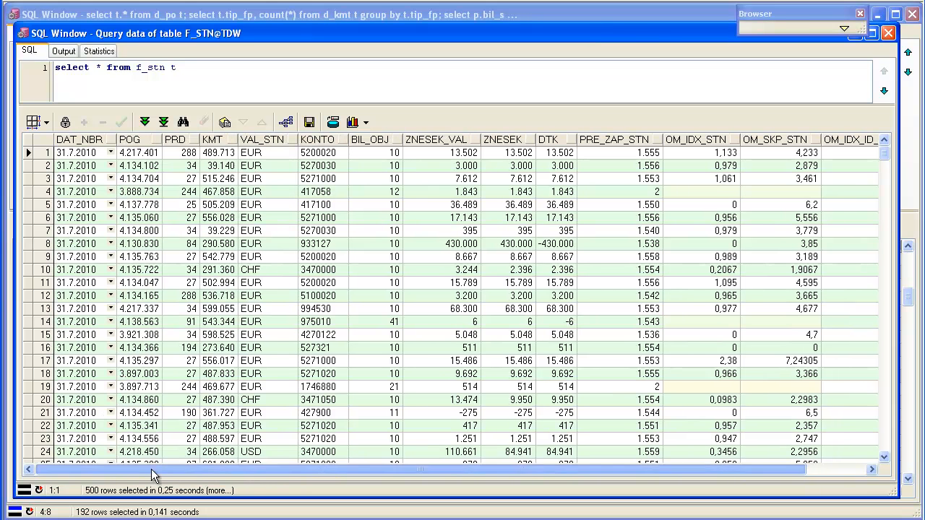
click(136, 135)
click(219, 135)
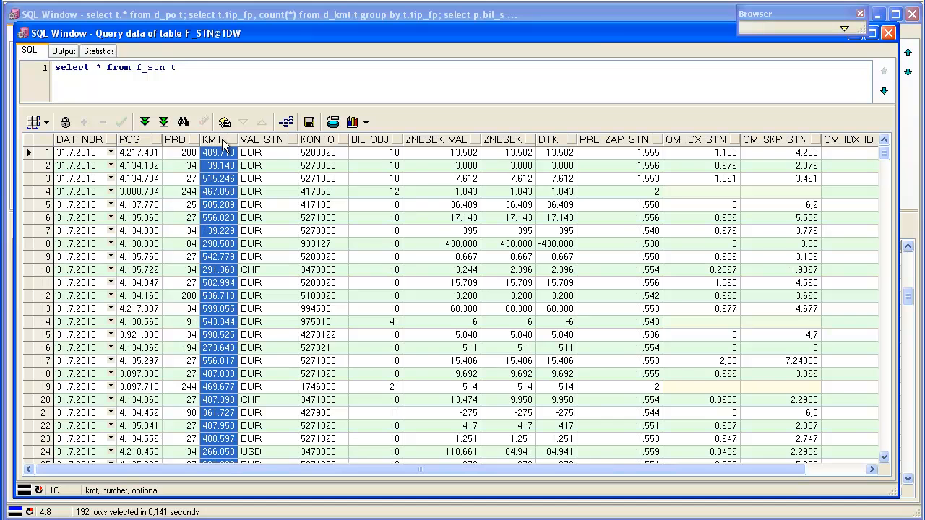
click(328, 139)
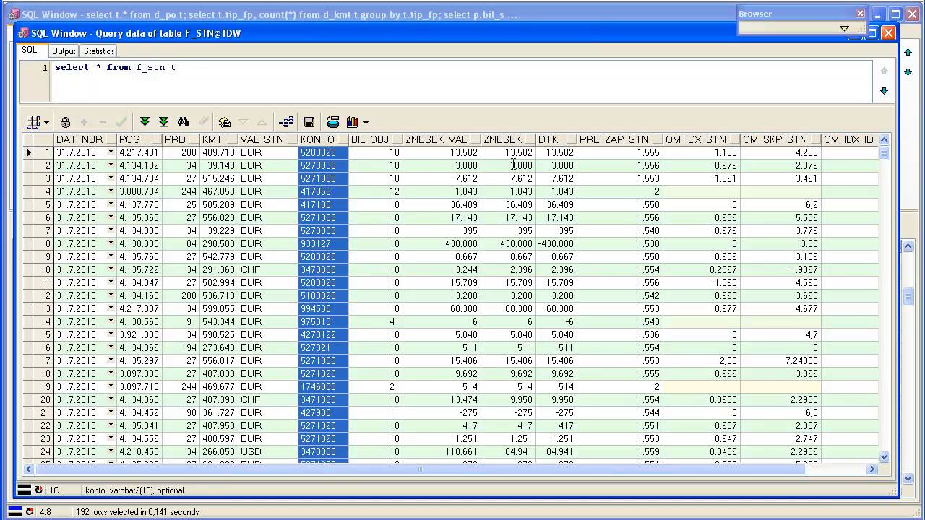
click(508, 138)
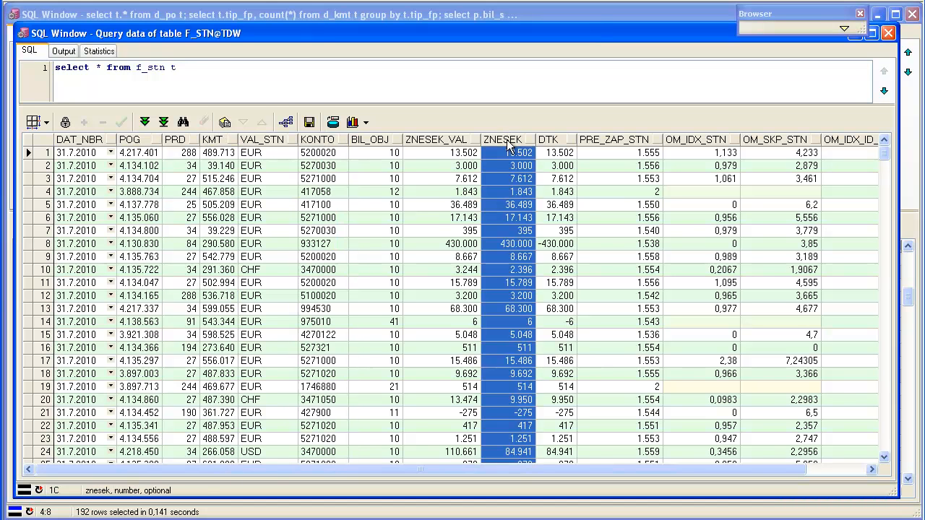
Highlight the PRE_ZAP_STN and OM_IDX_STN columns of f_stn, and close its query window.
click(601, 139)
click(691, 139)
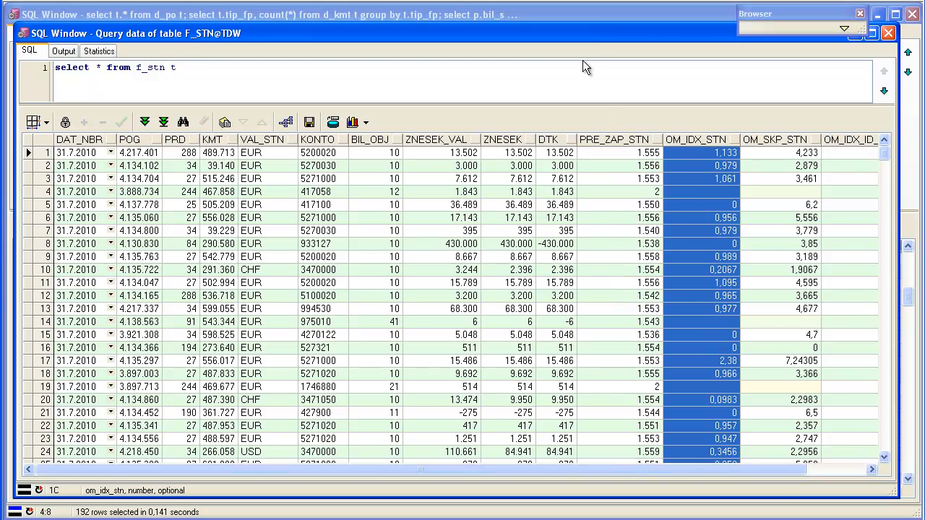
click(888, 33)
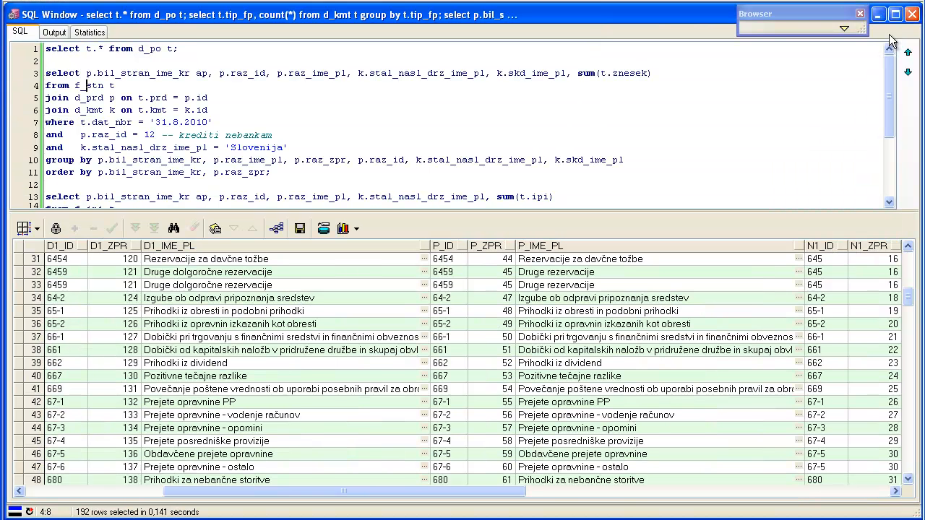
Switch to the star schema diagram and draw a freehand line connecting F_IPI to D_PO.
key(alt+Tab)
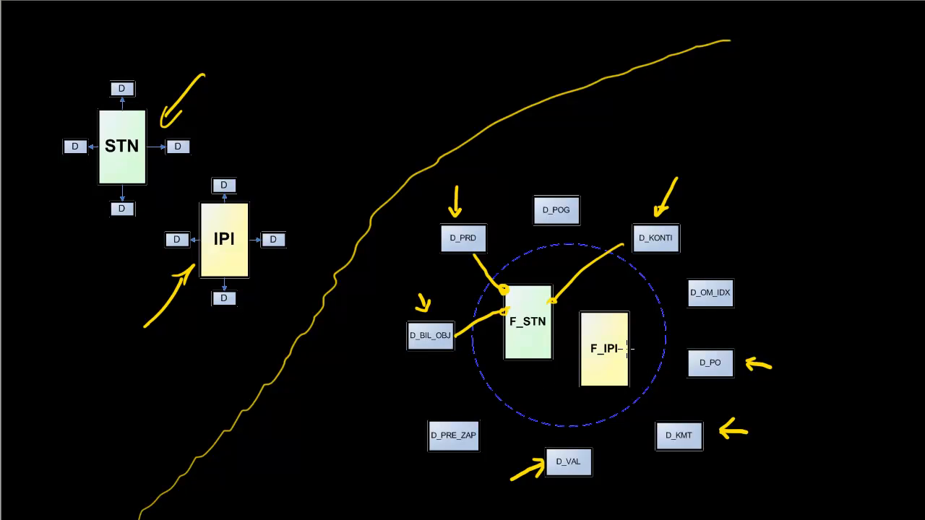
drag(628, 349, 690, 365)
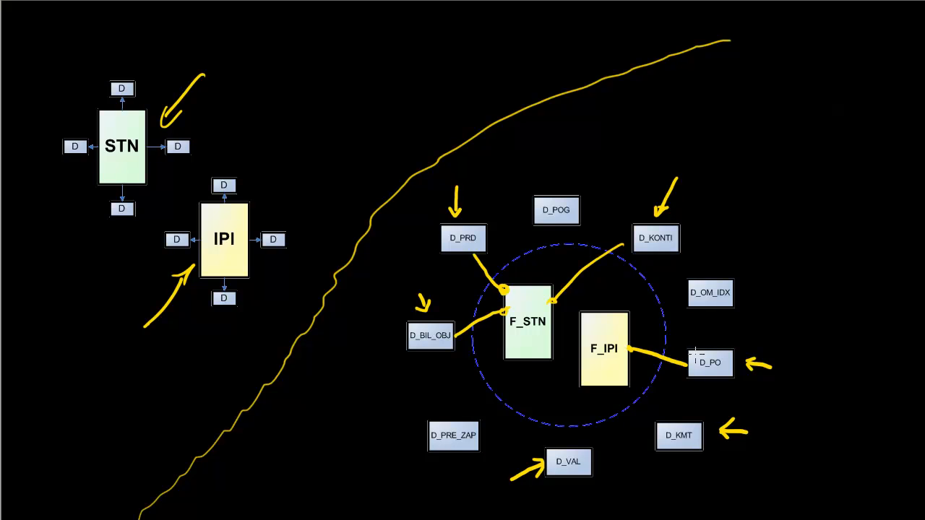
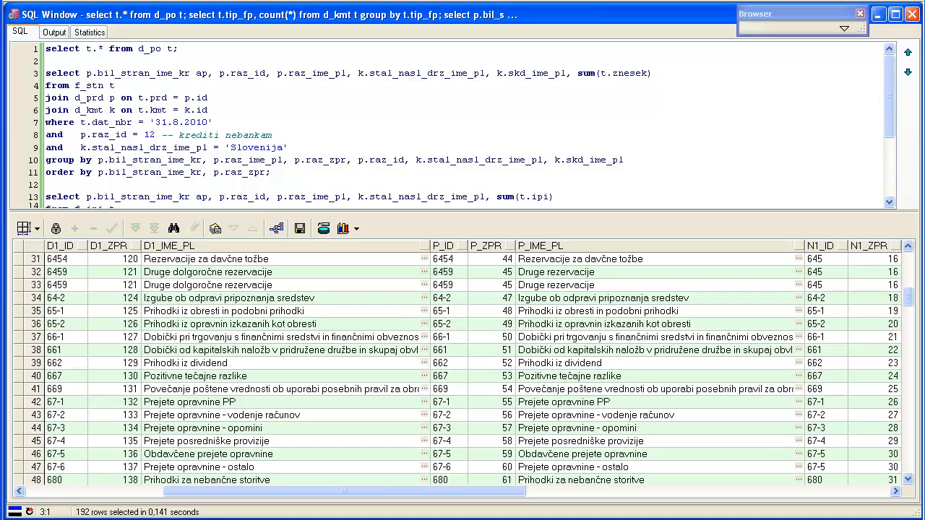
Delete the line joining d_kmt on t.kmt = k.id from the f_ipi query.
key(Down)
key(shift+End)
key(Down)
key(Down)
key(Down)
key(Down)
key(Down)
key(Down)
key(Down)
key(Down)
key(Down)
key(Down)
key(Down)
key(Down)
key(Down)
key(Down)
key(Down)
key(Down)
key(Down)
key(Down)
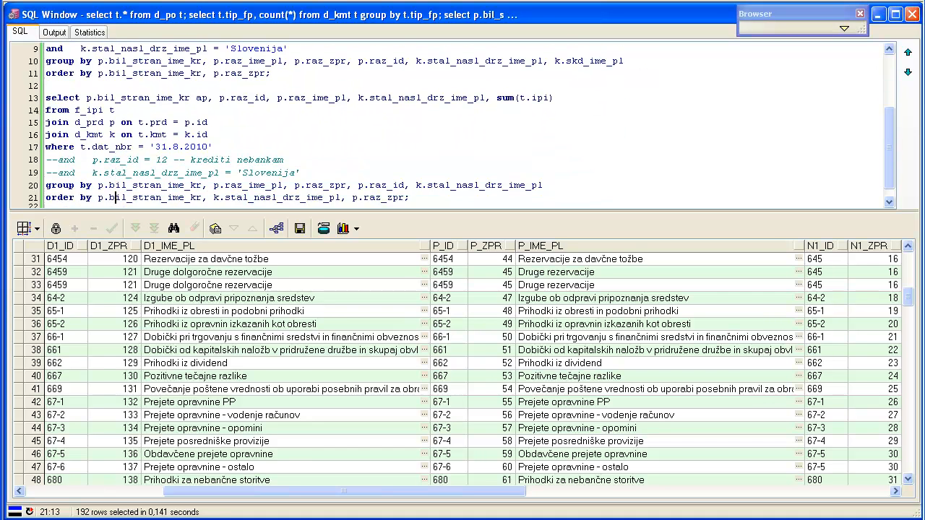
key(Up)
key(Up)
key(Up)
key(Up)
key(Up)
key(Up)
key(Up)
key(Up)
key(Up)
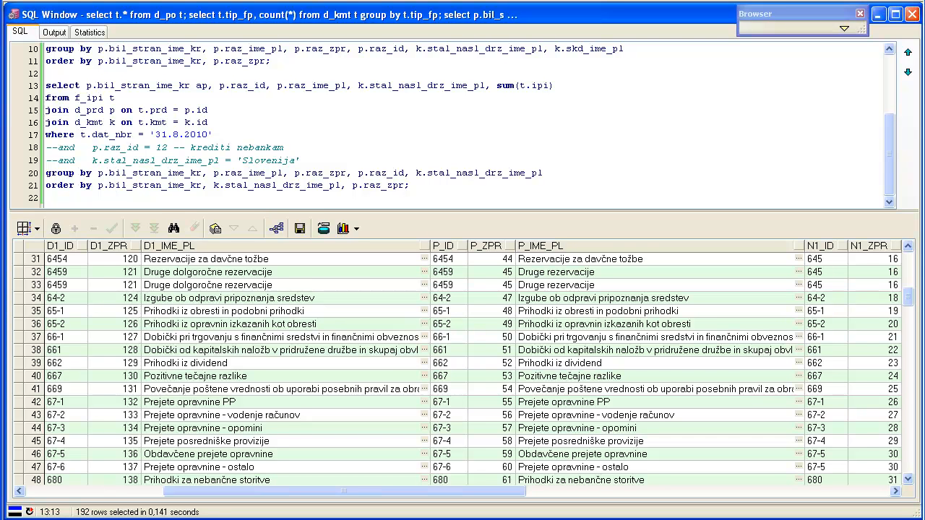
key(ctrl+Left)
key(ctrl+Left)
key(ctrl+Left)
key(ctrl+Right)
key(Down)
key(Down)
key(Down)
key(Home)
key(shift+Down)
key(Delete)
Join the d_po dimension after the d_prd join as po on t.po = po.id.
key(Return)
key(Up)
text(join)
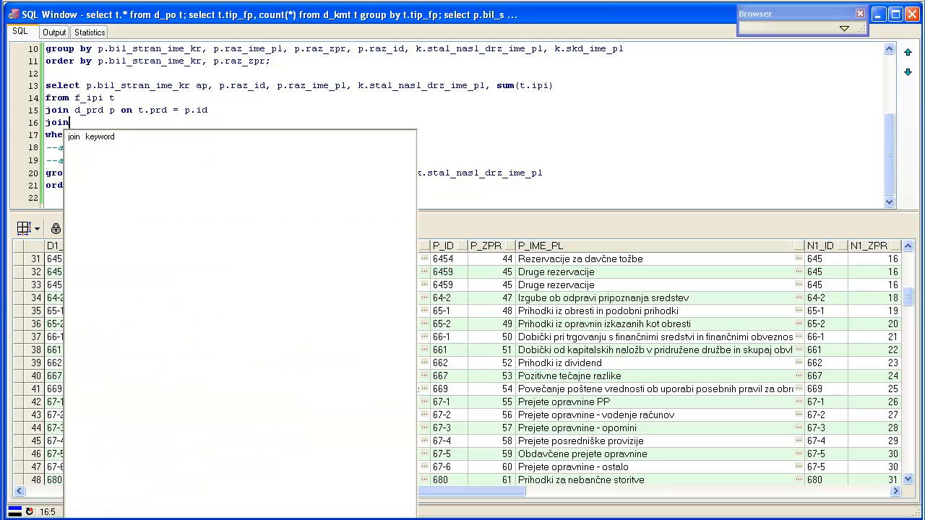
text( d_po  )
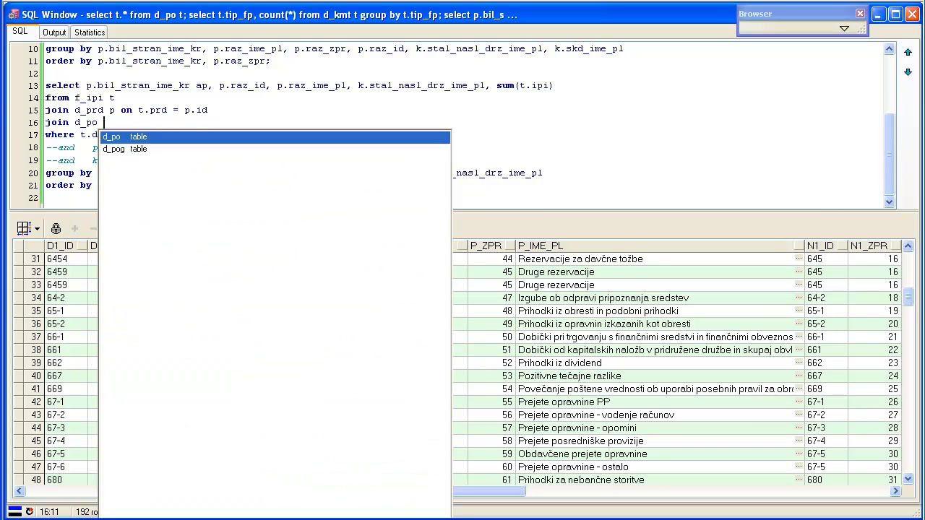
text(po on t.po)
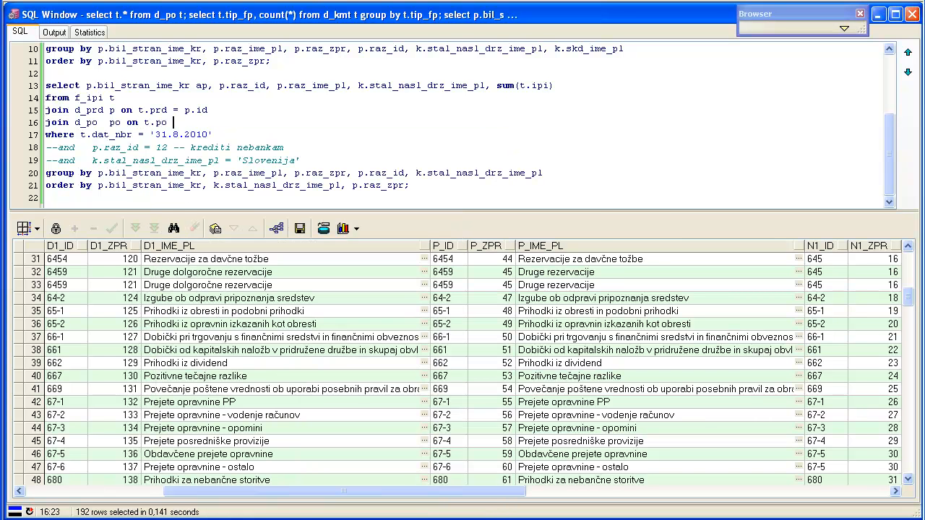
text( = po.)
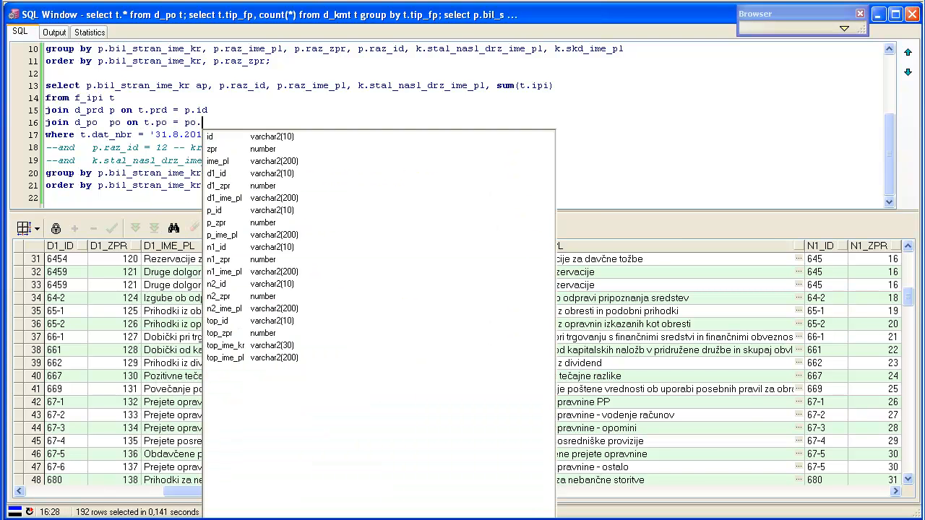
key(Return)
Remove k.stal_nasl_drz_ime_pl from the select list of the f_ipi query.
key(Up)
key(Up)
key(Up)
key(ctrl+Right)
key(ctrl+Right)
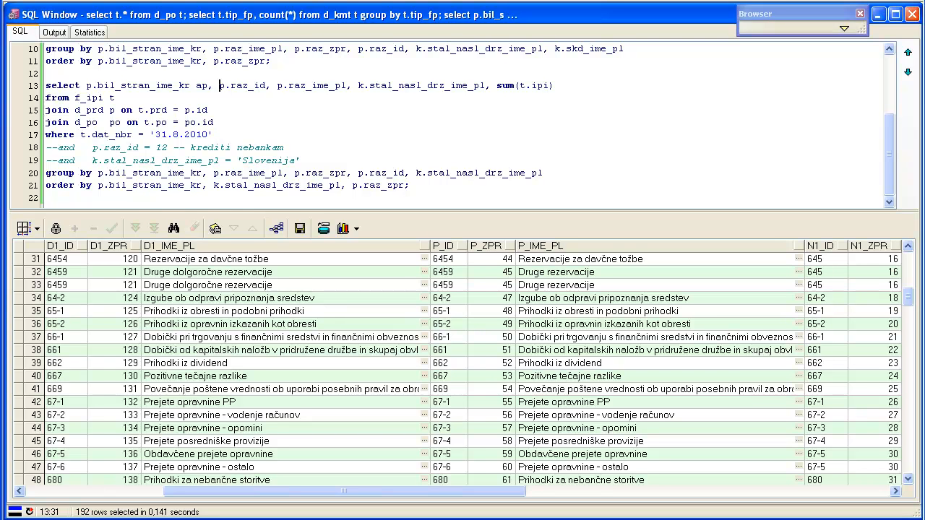
key(ctrl+Right)
key(ctrl+shift+Right)
key(Delete)
Remove k.stal_nasl_drz_ime_pl from the group by clause of the f_ipi query.
key(Down)
key(Down)
key(Down)
key(Down)
key(Down)
key(Down)
key(Down)
key(ctrl+Right)
key(ctrl+Right)
key(ctrl+Left)
key(shift+End)
key(Delete)
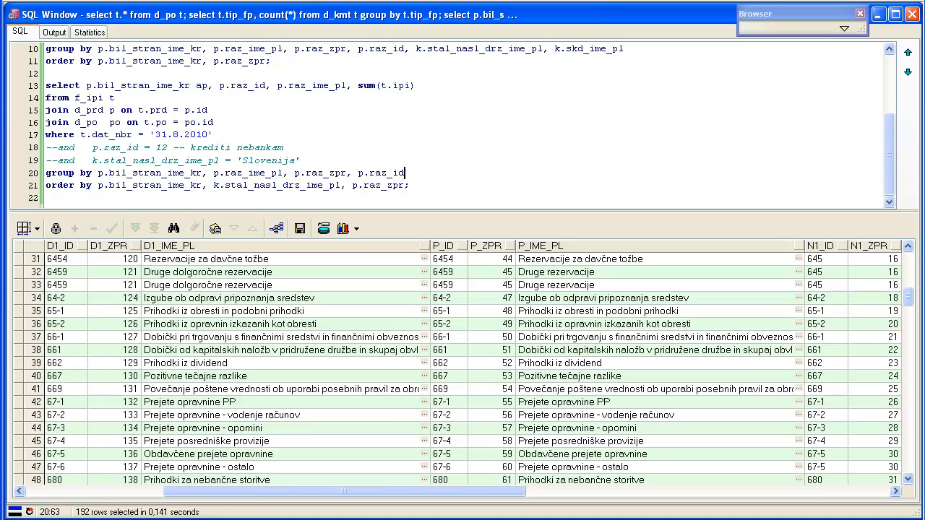
Remove k.stal_nasl_drz_ime_pl from the order by clause of the f_ipi query.
key(Left)
key(Left)
key(Left)
key(Left)
key(Left)
key(Left)
key(Left)
key(Left)
key(Left)
key(Left)
key(shift+Left)
key(shift+Left)
key(shift+Left)
key(shift+Left)
key(shift+Left)
key(shift+Left)
key(shift+Left)
key(shift+Left)
key(shift+Left)
key(shift+Left)
key(shift+Left)
key(shift+Left)
key(shift+Left)
key(shift+Left)
key(shift+Left)
key(shift+Left)
key(shift+Left)
key(shift+Left)
key(shift+Left)
key(shift+Left)
key(shift+Left)
key(shift+Left)
key(shift+Left)
key(shift+Left)
key(Delete)
Run only the f_ipi query, from its select line through its order by line.
key(End)
key(shift+Up)
key(shift+Up)
key(shift+Up)
key(shift+Up)
key(shift+Up)
key(shift+Up)
key(shift+Up)
key(shift+Up)
key(shift+Home)
key(F8)
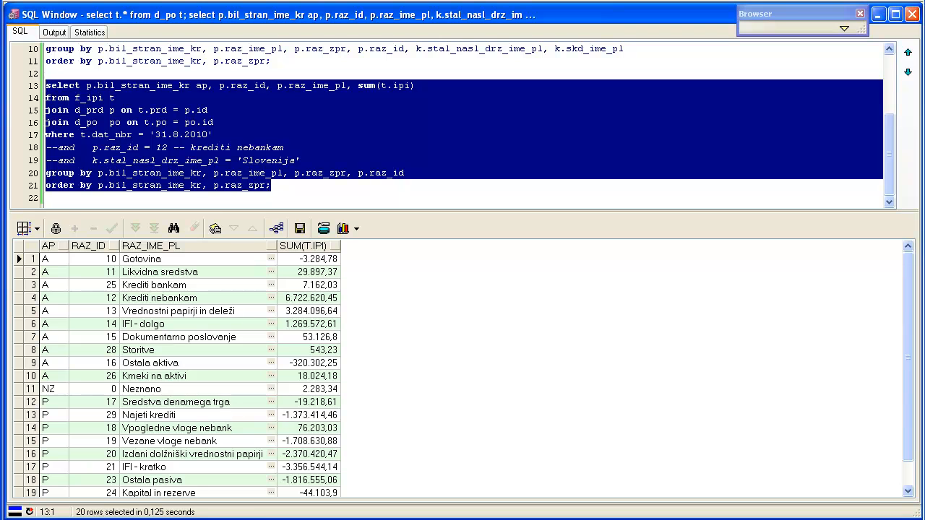
Break the f_ipi query after select and comment out the line with the p.bil_stran_ime_kr, p.raz_id and p.raz_ime_pl columns.
key(Left)
key(ctrl+Right)
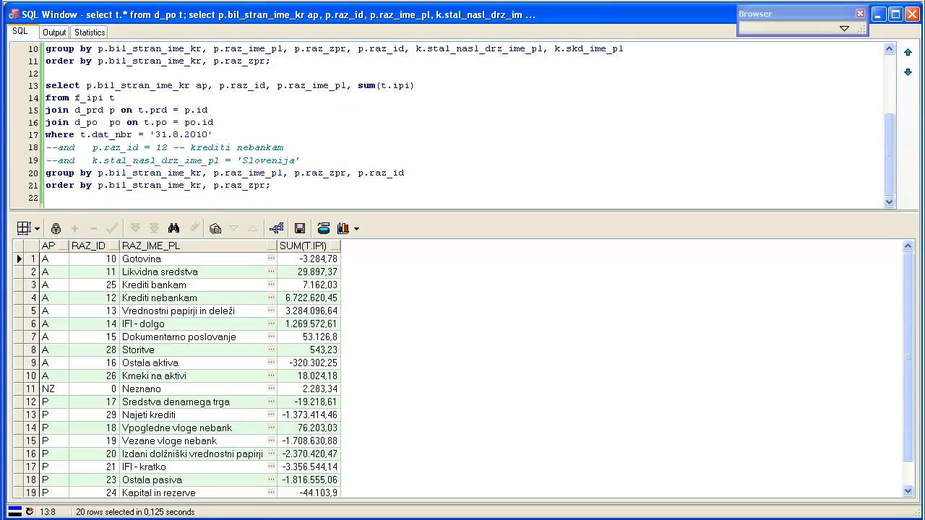
key(Return)
text(--)
key(Up)
key(Down)
Move sum(t.ipi) out of the commented line onto the select line, and insert the alias po before it.
key(End)
key(ctrl+shift+Left)
key(ctrl+shift+Left)
key(ctrl+shift+Left)
key(ctrl+shift+Left)
key(ctrl+shift+Left)
key(ctrl+shift+Left)
key(ctrl+x)
key(Up)
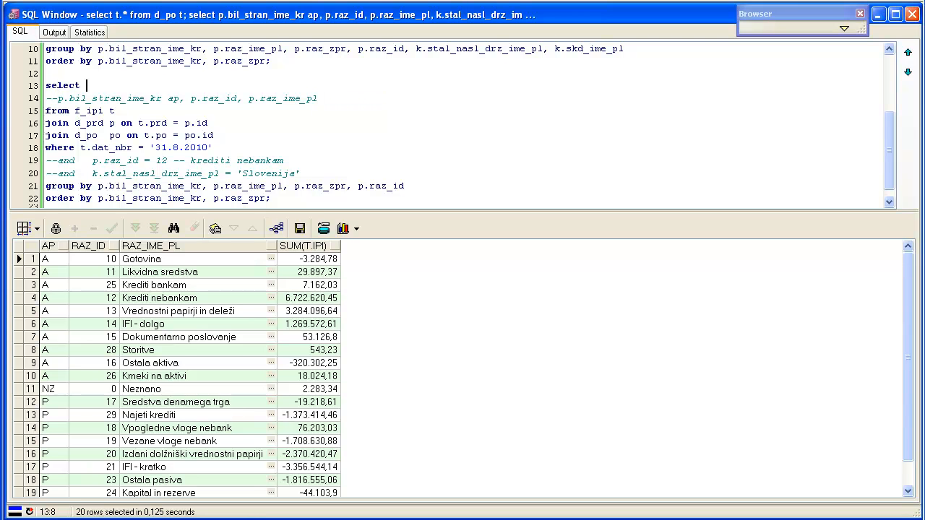
key(ctrl+v)
key(ctrl+Left)
key(ctrl+Left)
key(ctrl+Left)
key(ctrl+Left)
key(ctrl+Left)
key(ctrl+Left)
text(po.)
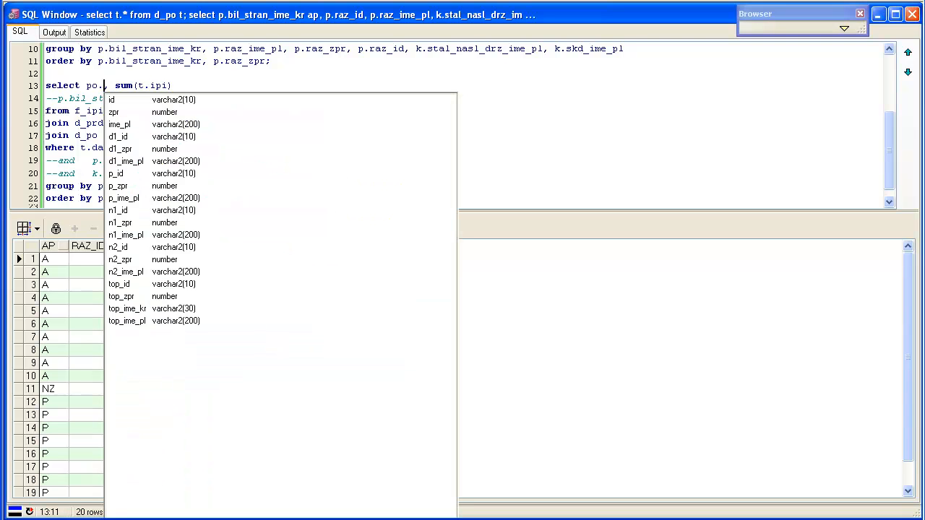
text(t)
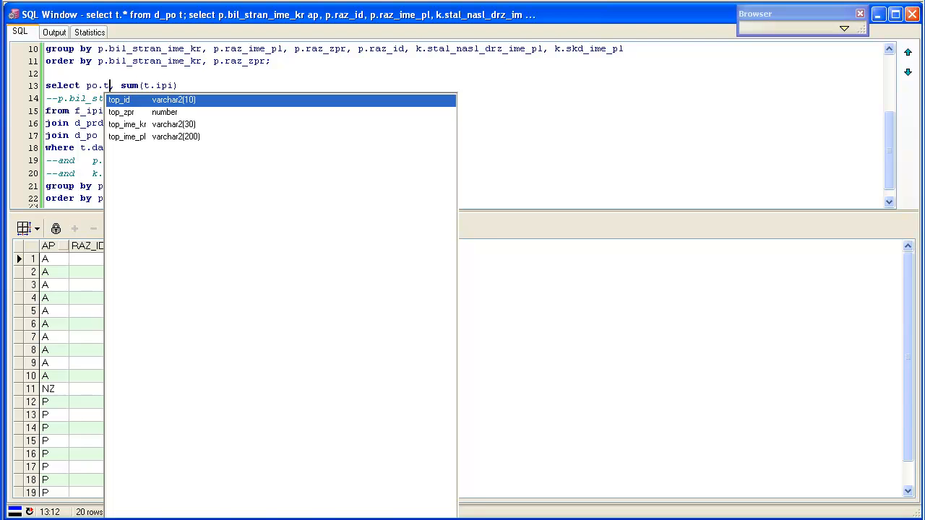
key(Escape)
key(BackSpace)
key(BackSpace)
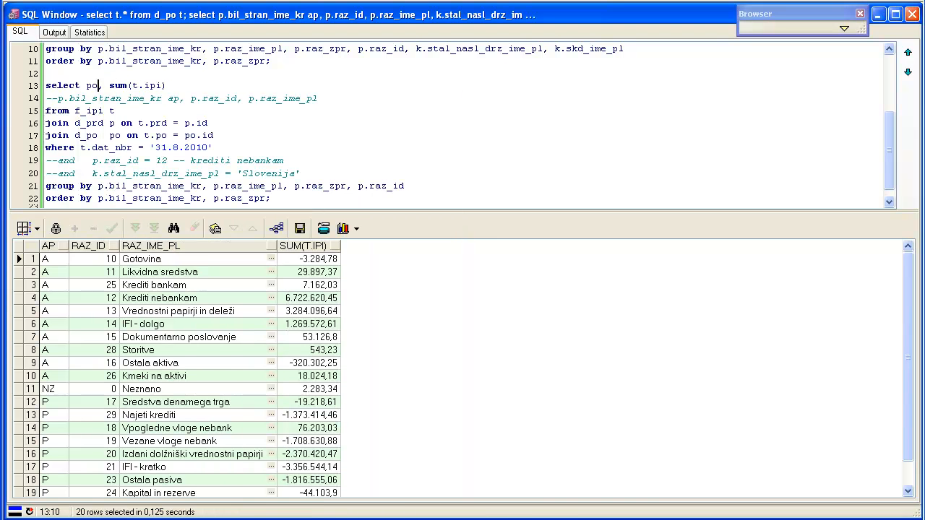
Complete the po reference in the select list with the top_ime_pl column.
text(.)
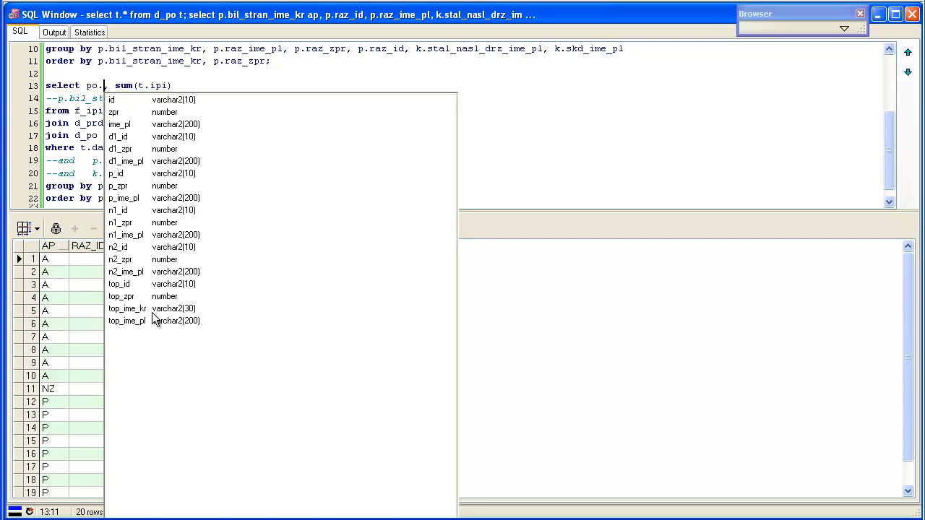
text(t)
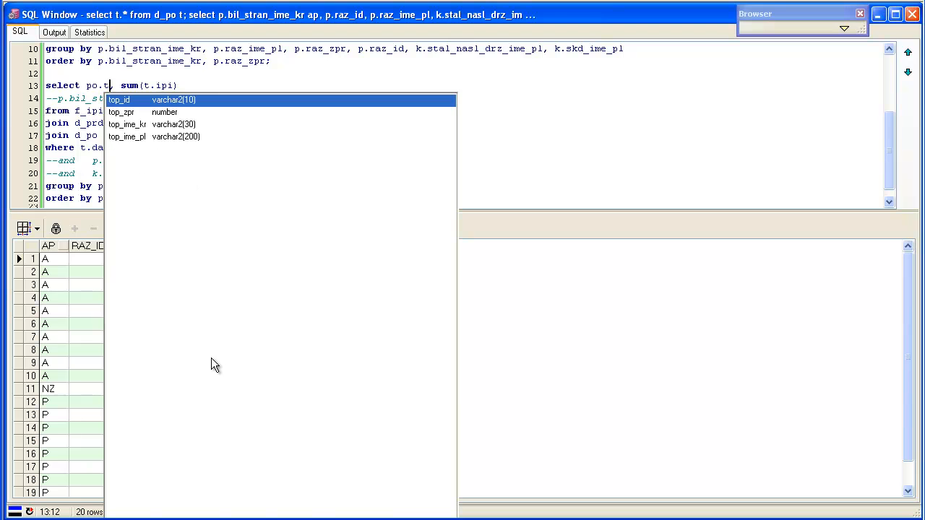
key(Down)
key(Down)
key(Down)
key(Return)
key(F8)
Start a new group clause on its own line directly above the f_ipi query's existing group by line.
key(Down)
key(Down)
key(Down)
key(Down)
key(Down)
key(Down)
key(Down)
key(Down)
key(Home)
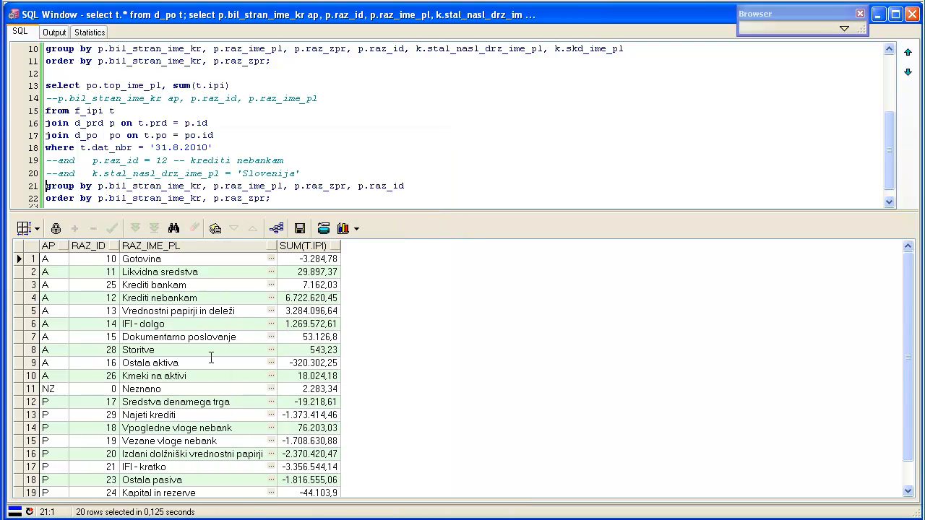
key(Return)
key(Up)
text(group)
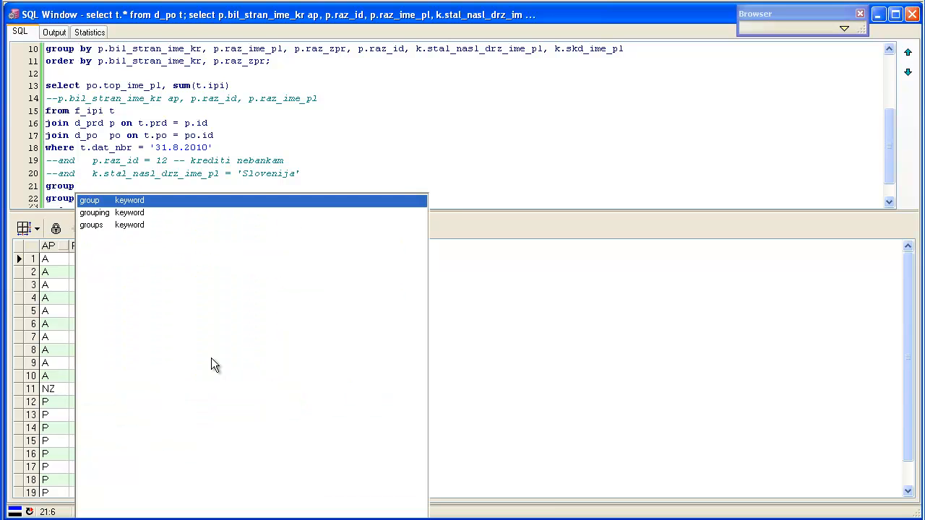
key(Escape)
Delete the two commented filter lines for p.raz_id and k.stal_nasl_drz_ime_pl from the f_ipi query.
key(Up)
key(Up)
key(Home)
key(shift+Down)
key(shift+Down)
key(Delete)
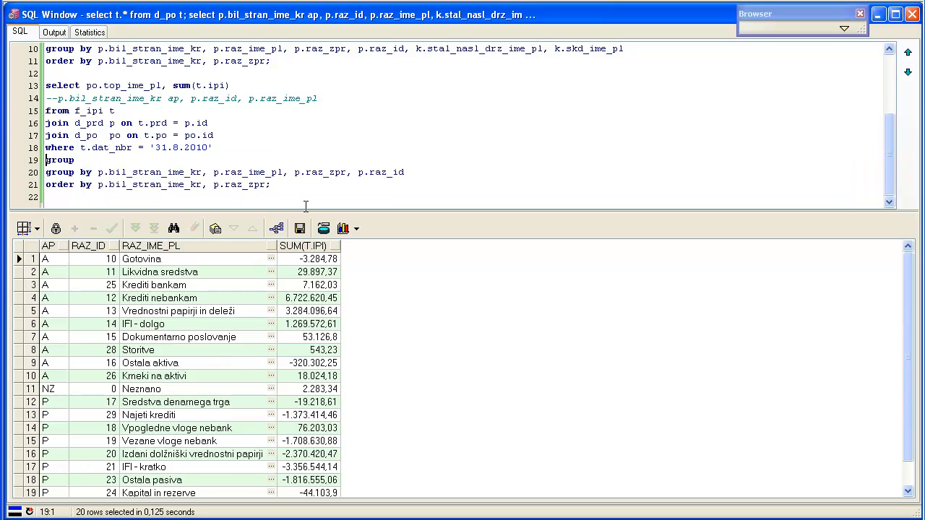
Enlarge the editor area and comment out the f_ipi query's old group by and order by lines.
drag(306, 208, 302, 232)
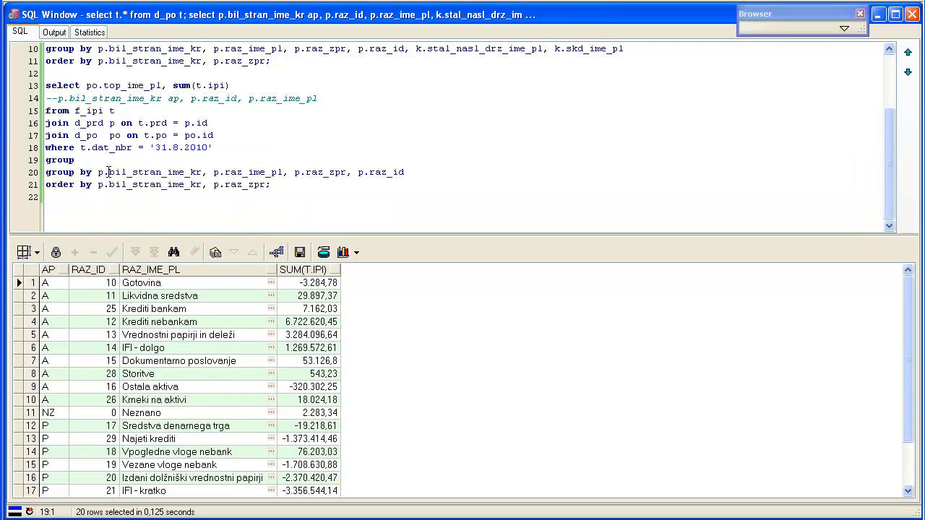
key(Home)
text(--)
key(Down)
key(Home)
text(--)
Complete the new group line as group by po.top_ime_pl.
key(Up)
key(Up)
key(End)
text(by )
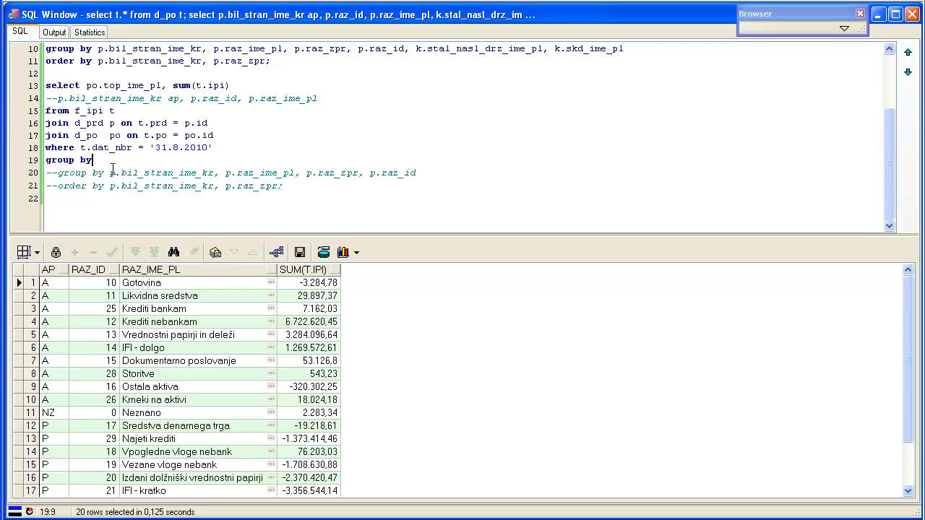
text(po.t)
key(Down)
key(Down)
key(Down)
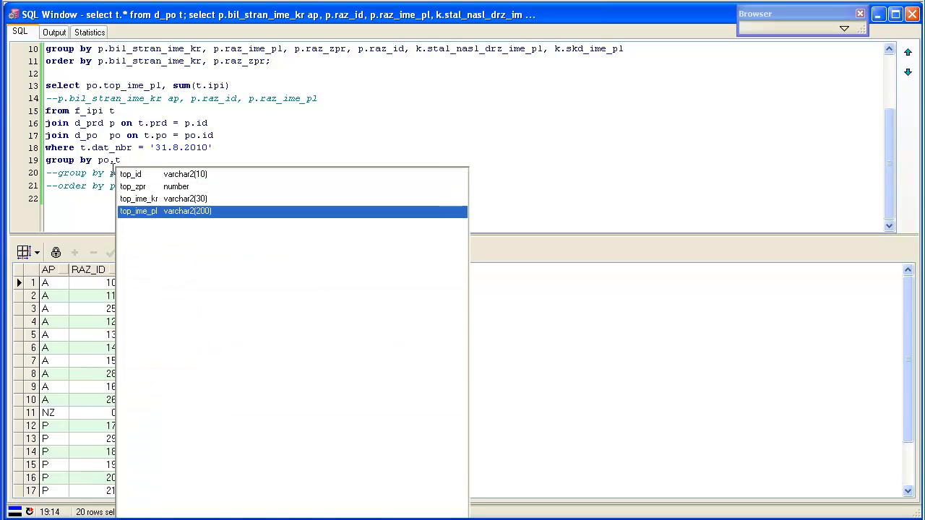
key(Return)
Run only the f_ipi query, from its select line through the group by po.top_ime_pl line.
key(shift+Up)
key(shift+Up)
key(shift+Up)
key(shift+Up)
key(shift+Up)
key(shift+Up)
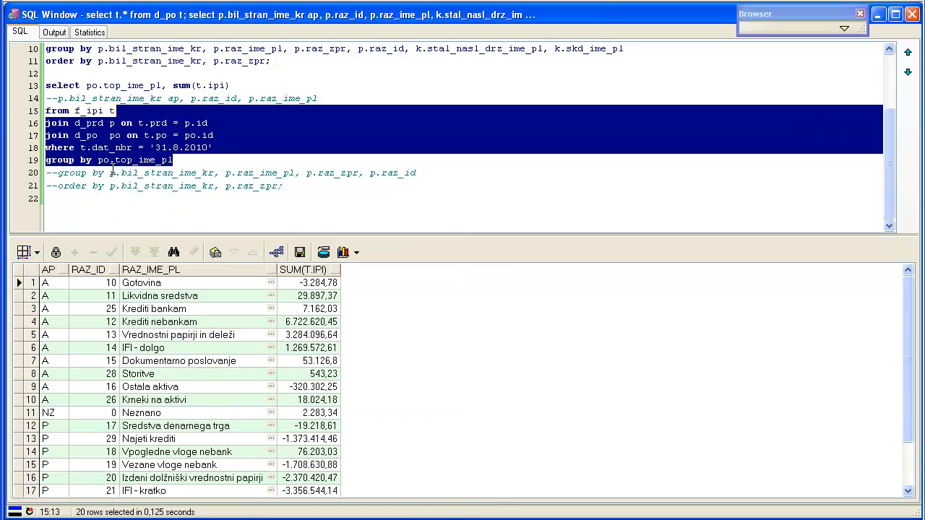
key(shift+Home)
key(F8)
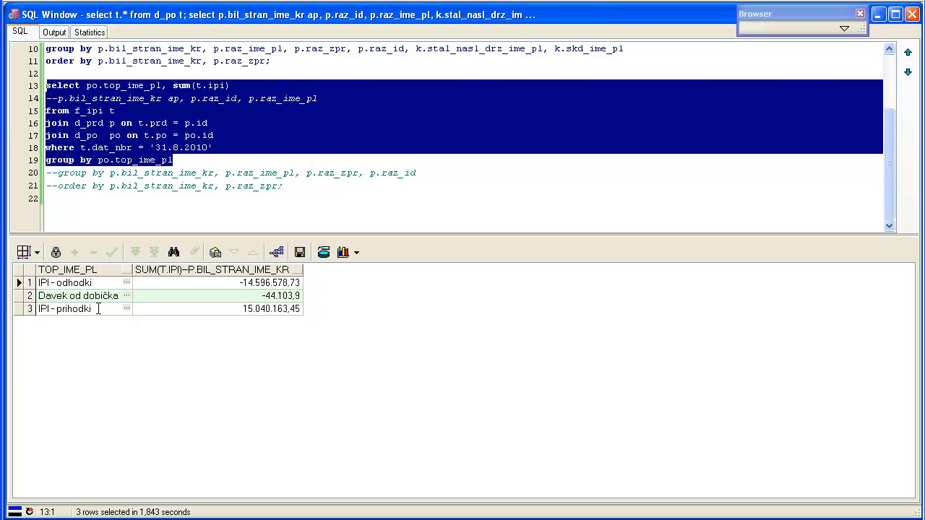
Add an order by po.top_zpr line below the group by po.top_ime_pl line.
click(183, 161)
key(Return)
text(order by po.t)
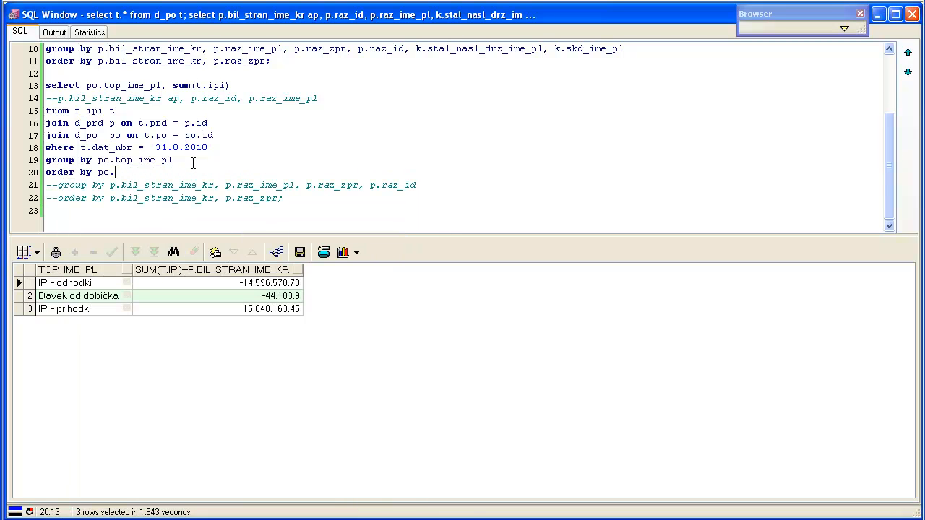
key(Down)
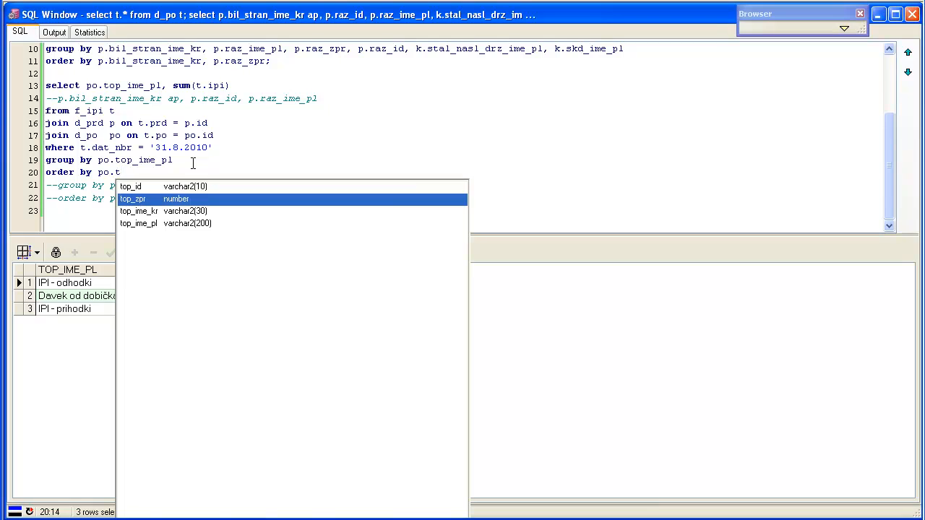
key(Return)
Copy po.top_zpr from the order by line and append it to the group by list.
key(shift+Left)
key(shift+Left)
key(shift+Left)
key(shift+Left)
key(shift+Left)
key(shift+Left)
key(shift+Left)
key(shift+Left)
key(shift+Left)
key(shift+Left)
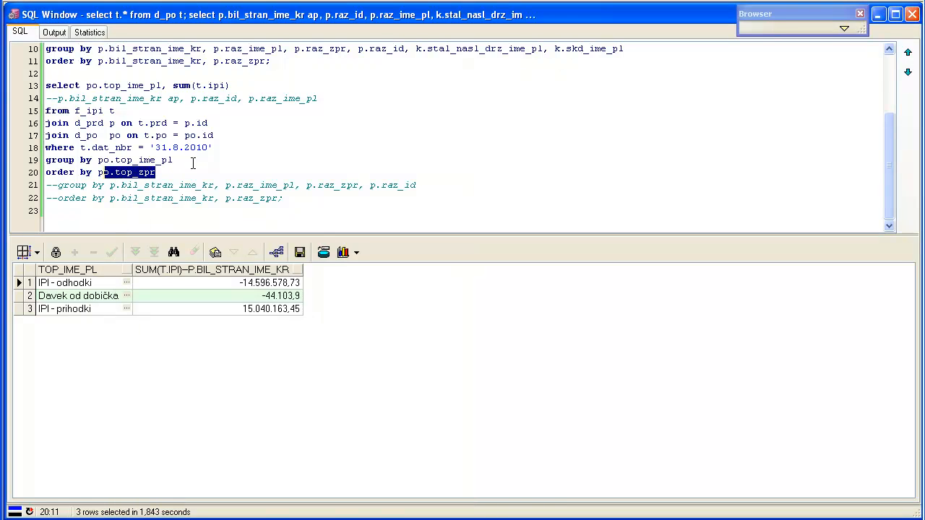
key(Up)
key(End)
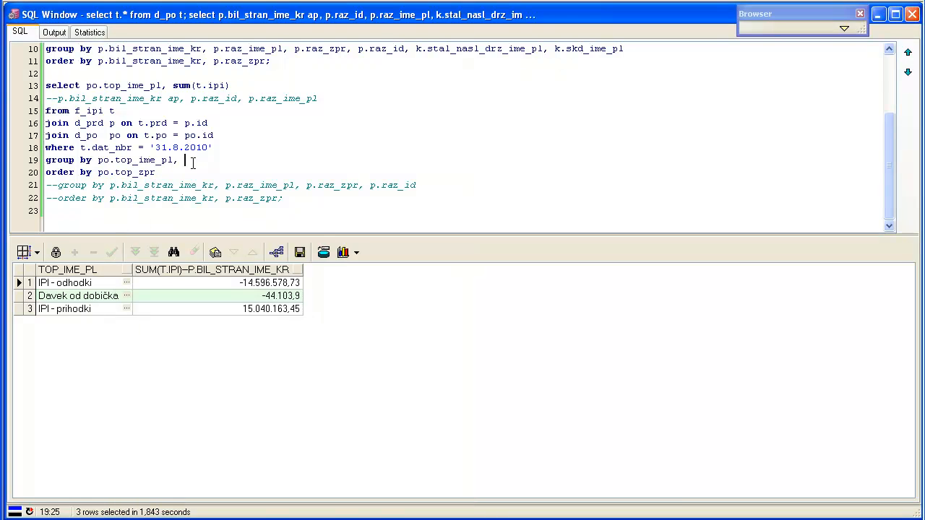
text(,)
key(ctrl+v)
Run only the f_ipi query, from its select line through the order by po.top_zpr line.
key(Down)
key(shift+Up)
key(shift+Up)
key(shift+Up)
key(shift+Up)
key(shift+Up)
key(shift+Up)
key(shift+Up)
key(shift+Up)
key(F8)
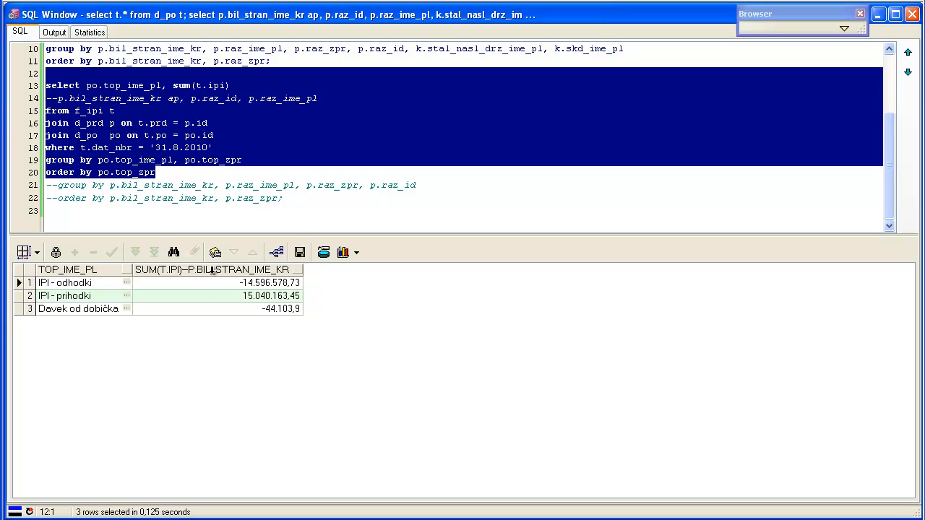
Give sum(t.ipi) the alias ipi and rerun the f_ipi query through its order by line.
click(240, 87)
text(ipi)
key(Home)
key(shift+Down)
key(shift+Down)
key(shift+Down)
key(shift+Down)
key(shift+Down)
key(shift+Down)
key(shift+Down)
key(shift+Down)
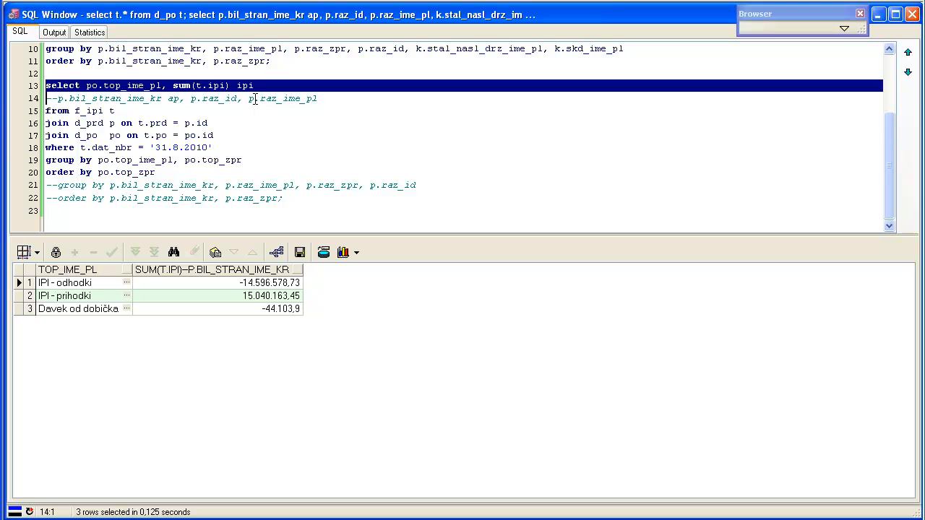
key(F8)
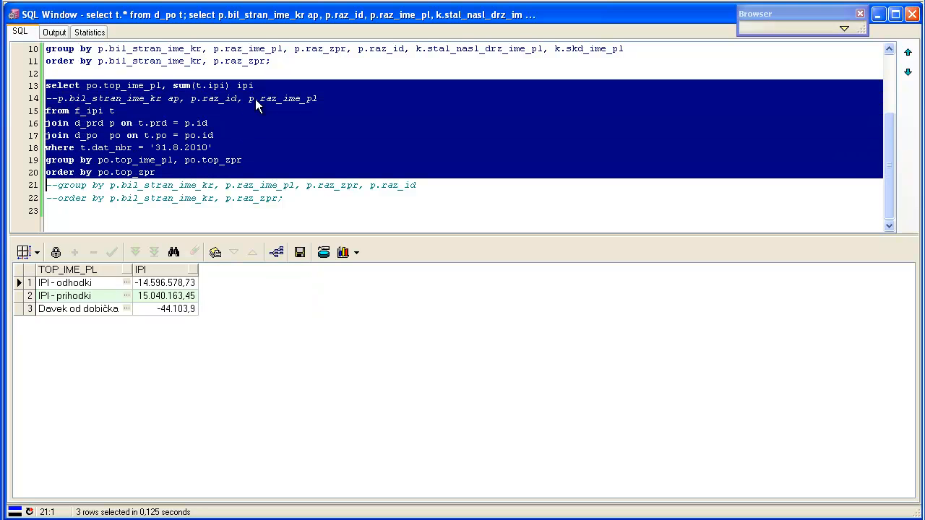
Change the summed column to t.znesek and its alias to znesek.
click(203, 86)
key(Right)
key(shift+Right)
key(shift+Right)
key(shift+Right)
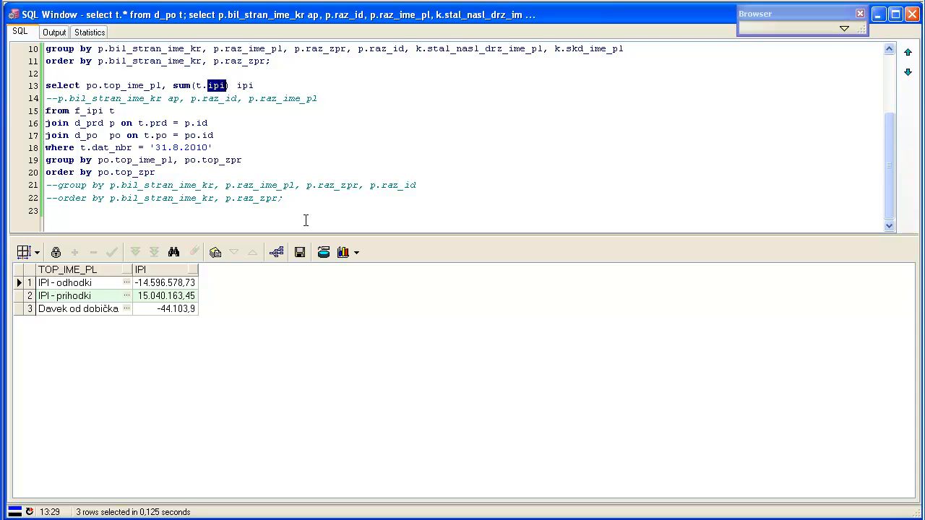
text(znesek)
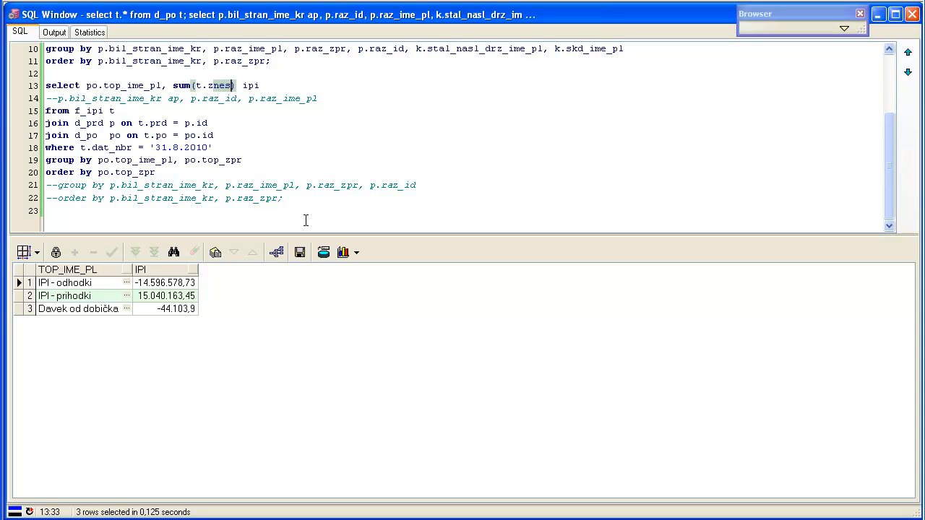
key(End)
key(BackSpace)
key(BackSpace)
key(BackSpace)
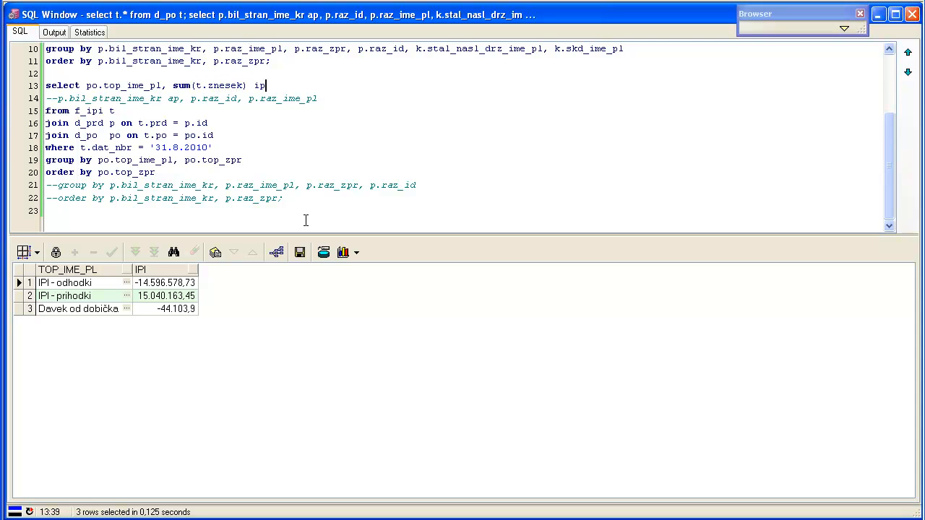
text(znesek)
Run the f_ipi query with the znesek sum, from its select line through its order by line.
key(Home)
key(shift+Down)
key(shift+Down)
key(shift+Down)
key(shift+Down)
key(shift+Down)
key(shift+Down)
key(shift+Down)
key(shift+Down)
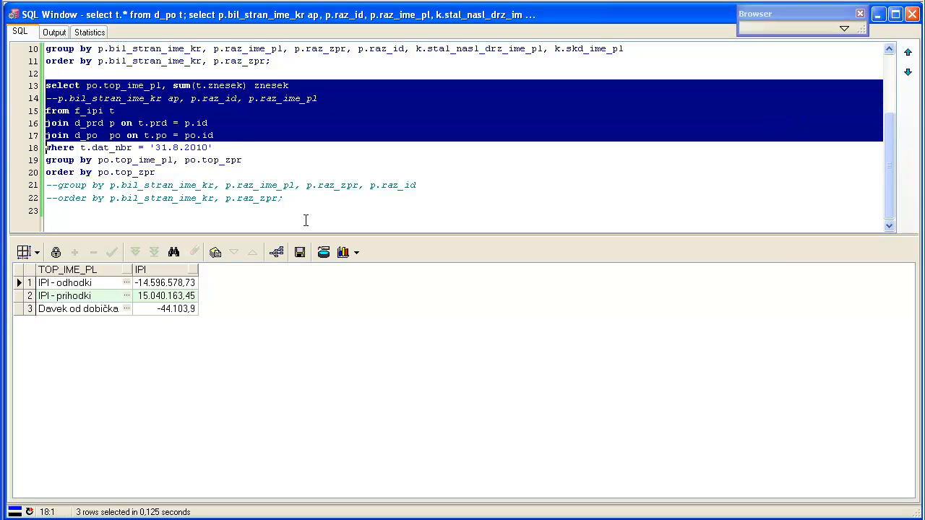
key(F8)
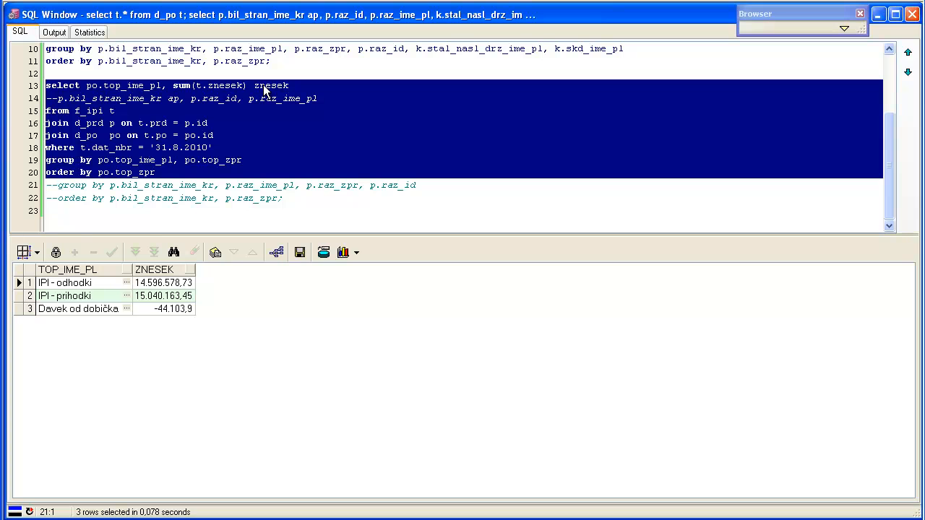
Insert the po.n2_ime_pl column before sum(t.znesek) in the select list.
click(174, 88)
text(po.)
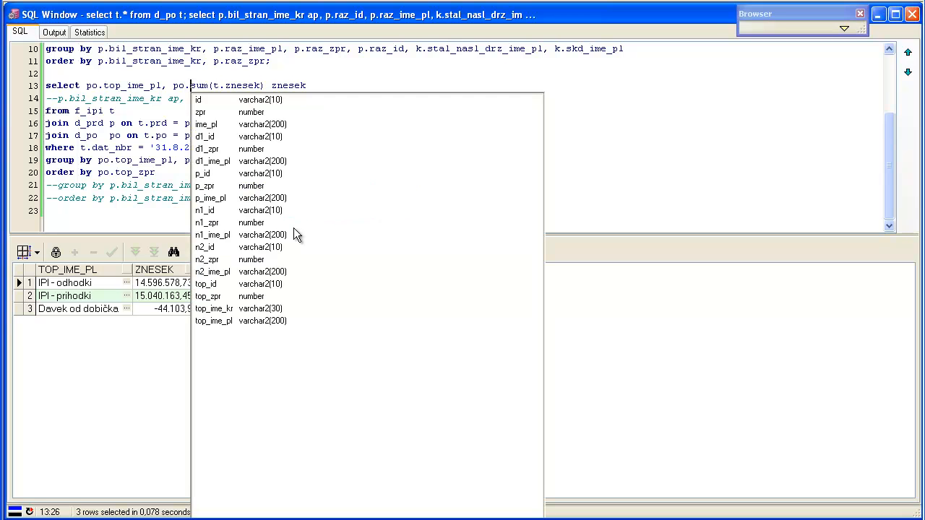
key(Down)
key(Down)
key(Down)
key(Down)
key(Down)
key(Down)
key(Down)
key(Down)
key(Down)
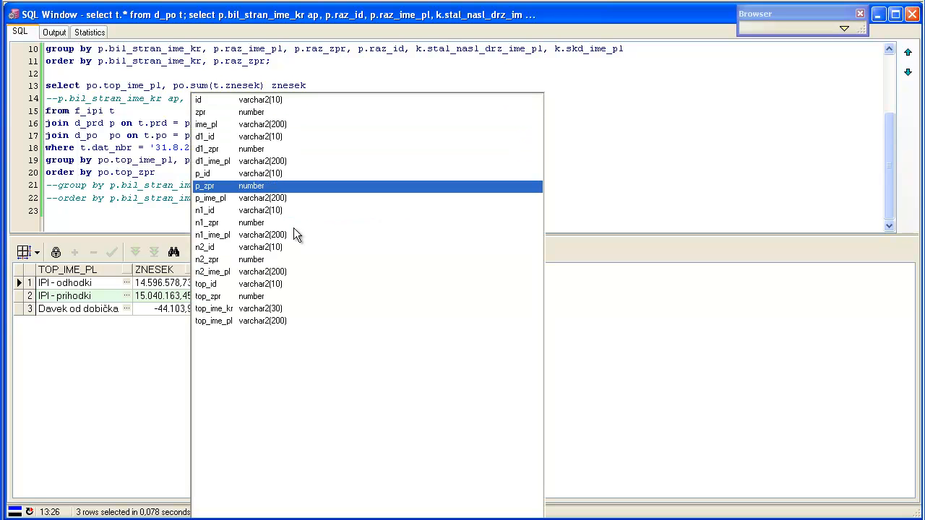
key(Down)
key(Down)
key(Down)
key(Down)
key(Down)
text(,)
Append po.n2_ime_pl to the group by list after po.top_zpr.
key(Down)
key(Down)
key(Down)
key(Down)
key(Down)
key(Down)
key(Down)
key(Up)
text(, po)
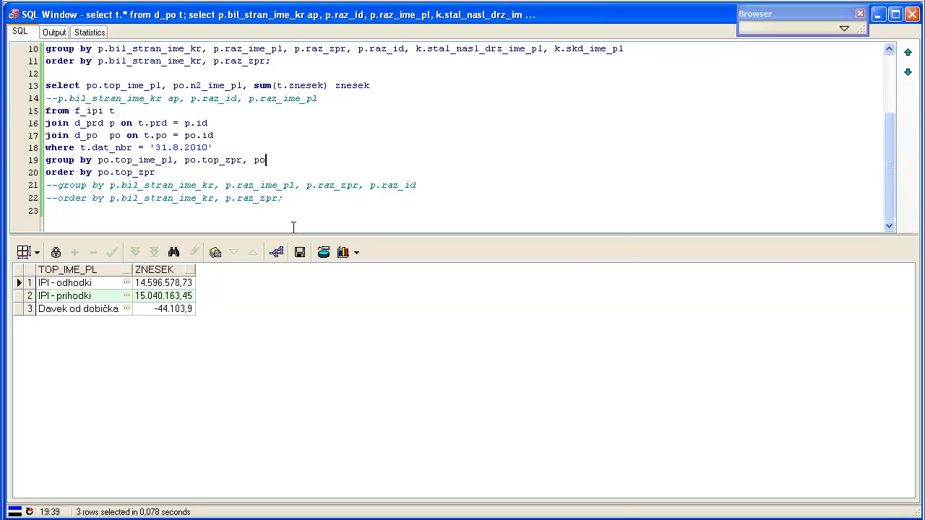
text(.n)
key(Down)
key(Down)
key(Down)
key(Down)
key(Down)
key(Return)
Append po.n2_zpr to the end of the f_ipi query's group by list.
text(, po.)
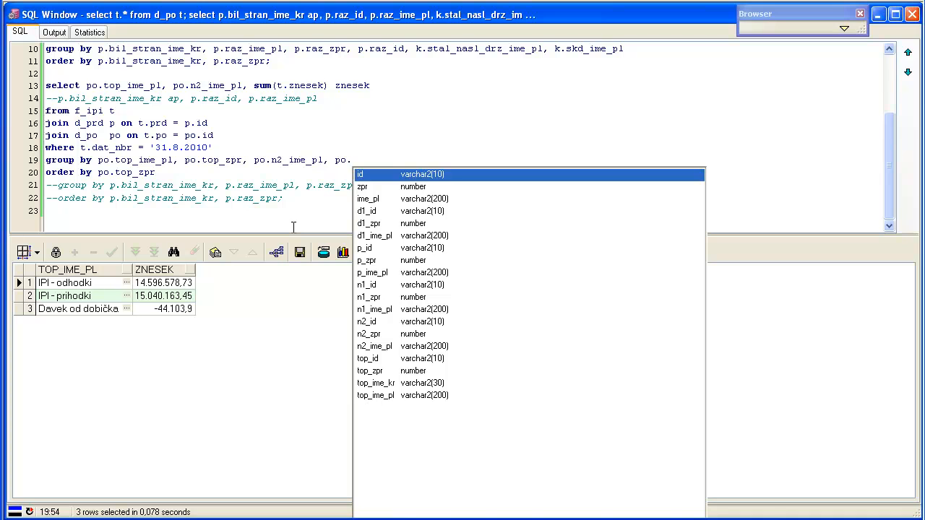
key(Down)
key(Down)
key(Down)
key(Down)
key(Down)
key(Down)
key(Down)
key(Down)
key(Down)
key(Down)
key(Down)
key(Down)
key(Down)
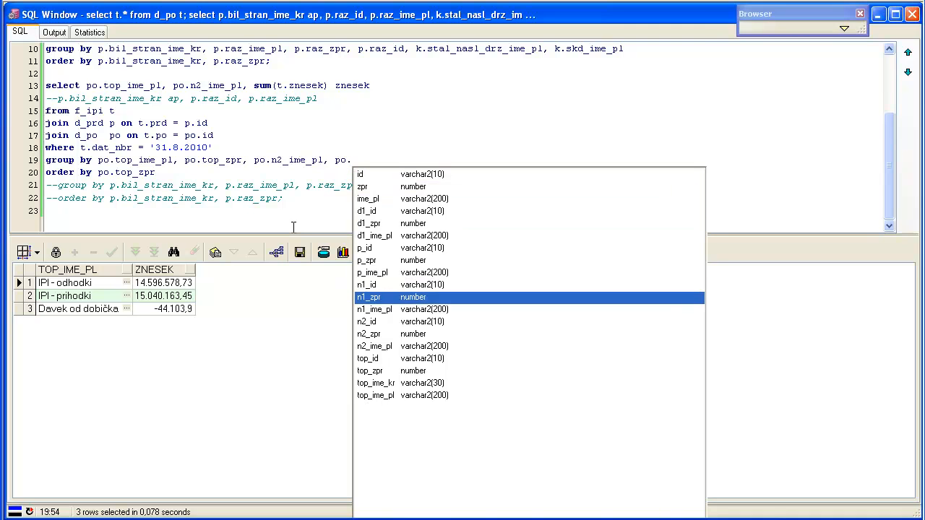
key(Return)
Copy po.n2_zpr from the group by list to the end of the order by line, after po.top_zpr.
key(shift+Left)
key(shift+Left)
key(shift+Left)
key(shift+Left)
key(shift+Left)
key(shift+Left)
key(shift+Left)
key(shift+Left)
key(shift+Left)
key(shift+Left)
key(shift+Left)
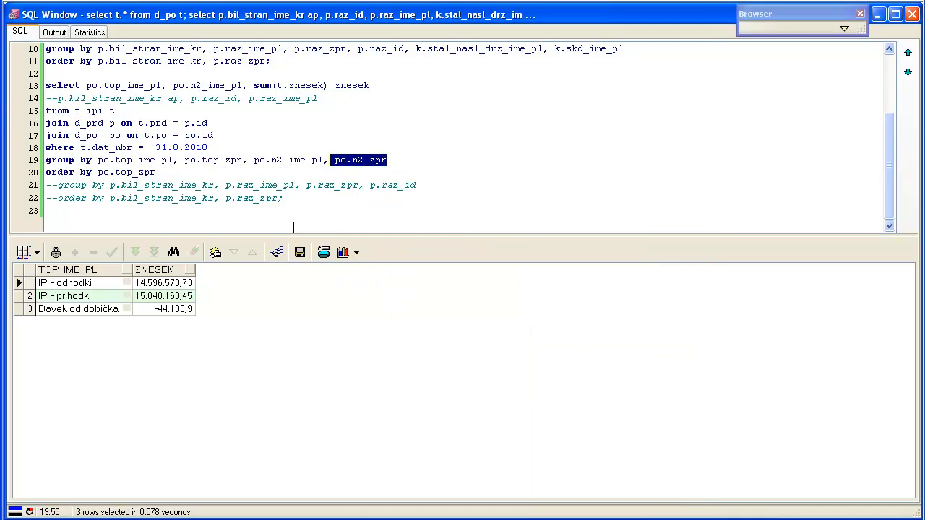
key(ctrl+c)
key(Down)
key(End)
key(ctrl+v)
Run the f_ipi query with the added n2 level, from its select line through its order by line.
key(shift+Up)
key(shift+Up)
key(shift+Up)
key(shift+Up)
key(shift+Up)
key(shift+Up)
key(shift+Up)
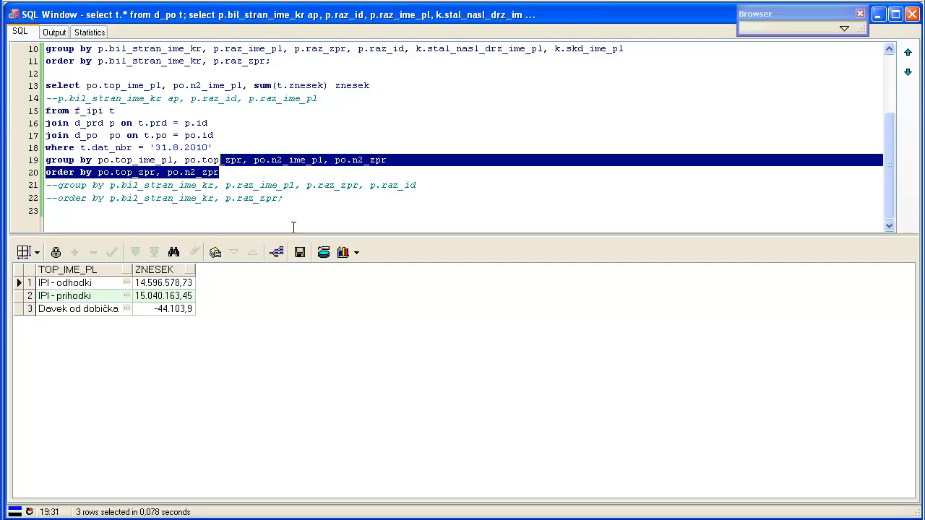
key(shift+Home)
key(F8)
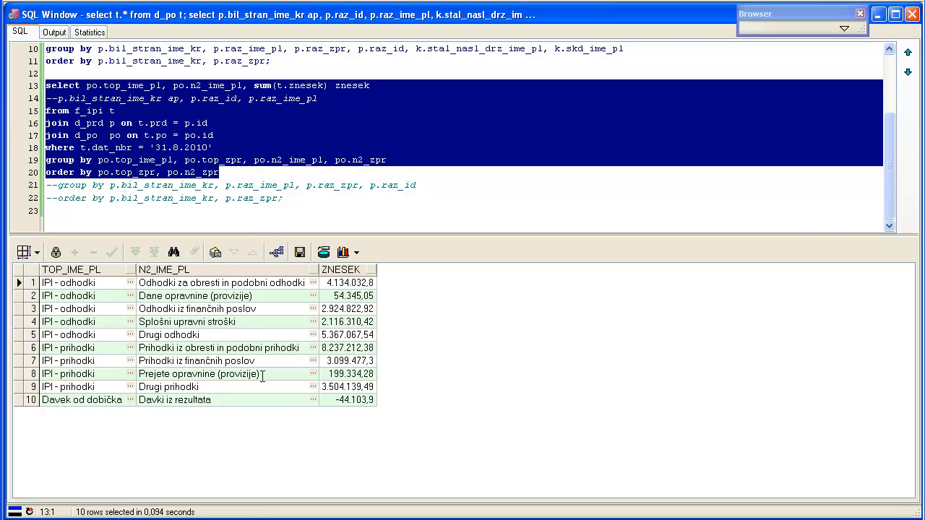
Move the commented-out columns p.bil_stran_ime_kr ap, p.raz_id, p.raz_ime_pl to the start of the f_ipi query's select list.
click(276, 143)
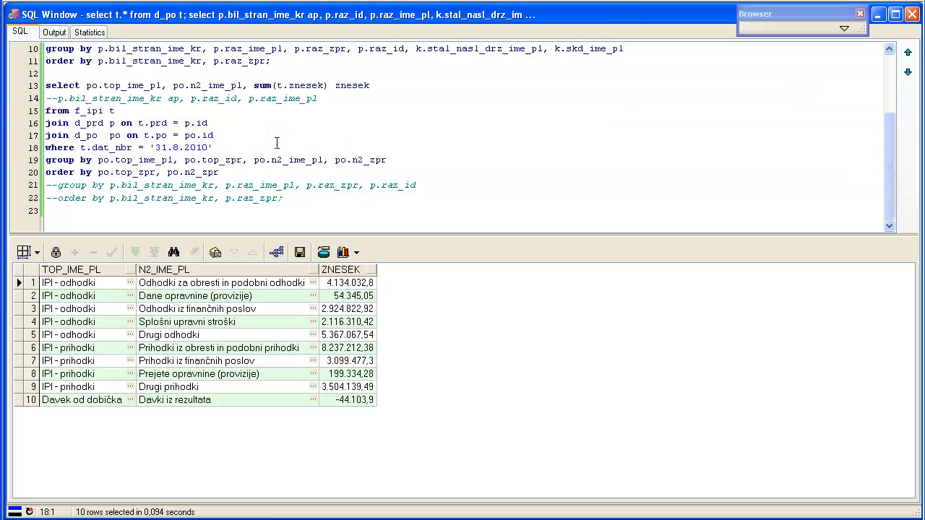
scroll(277, 143, up, 3)
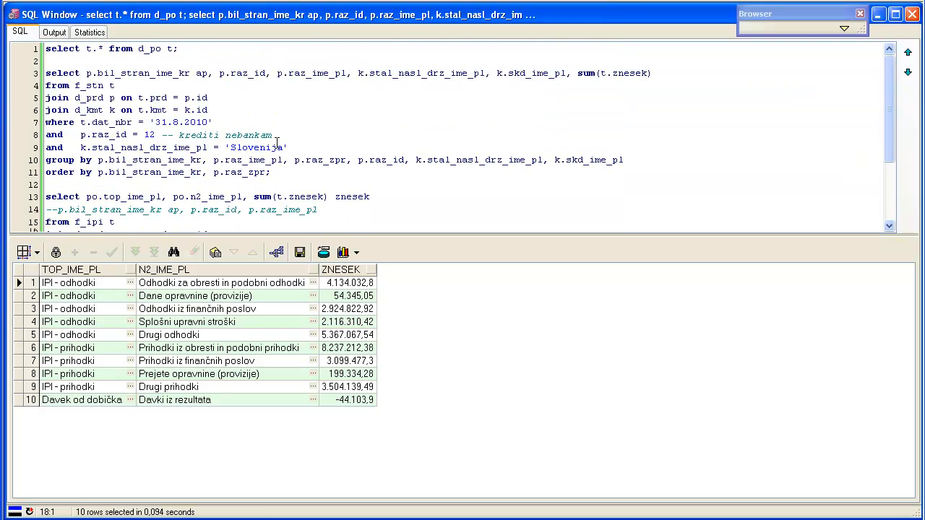
scroll(277, 141, down, 2)
click(277, 139)
scroll(277, 141, down, 1)
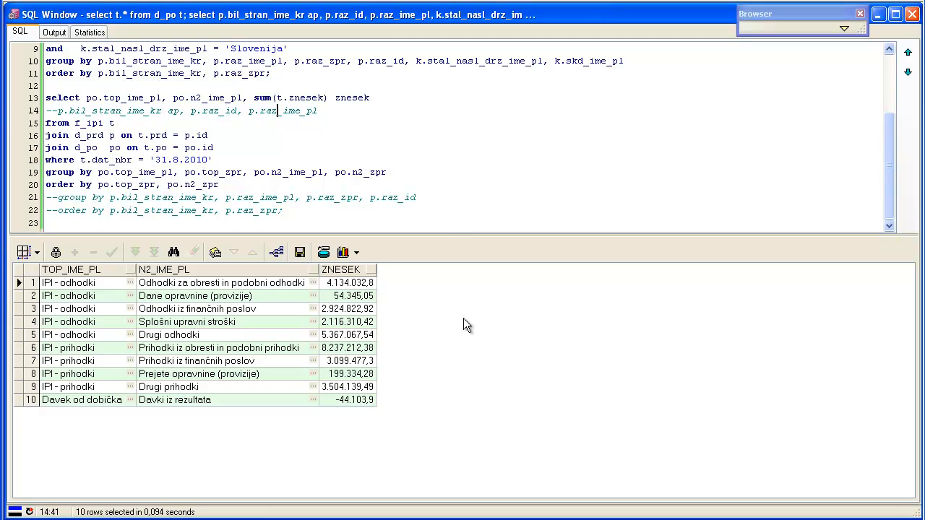
key(Home)
key(Right)
key(Right)
key(shift+End)
key(ctrl+x)
key(Up)
key(ctrl+Right)
key(ctrl+v)
text(,)
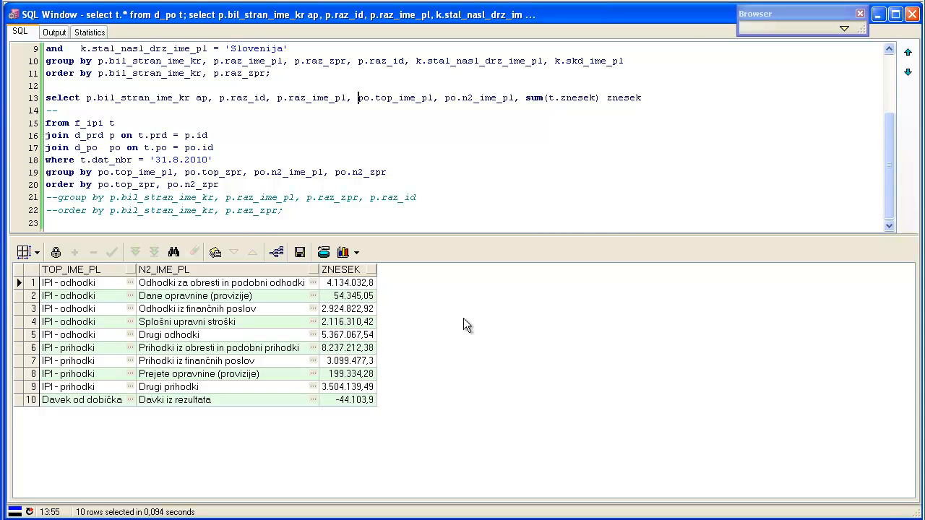
Delete the leftover empty comment line below the f_ipi query's select line.
key(Home)
key(Down)
key(shift+Down)
key(Delete)
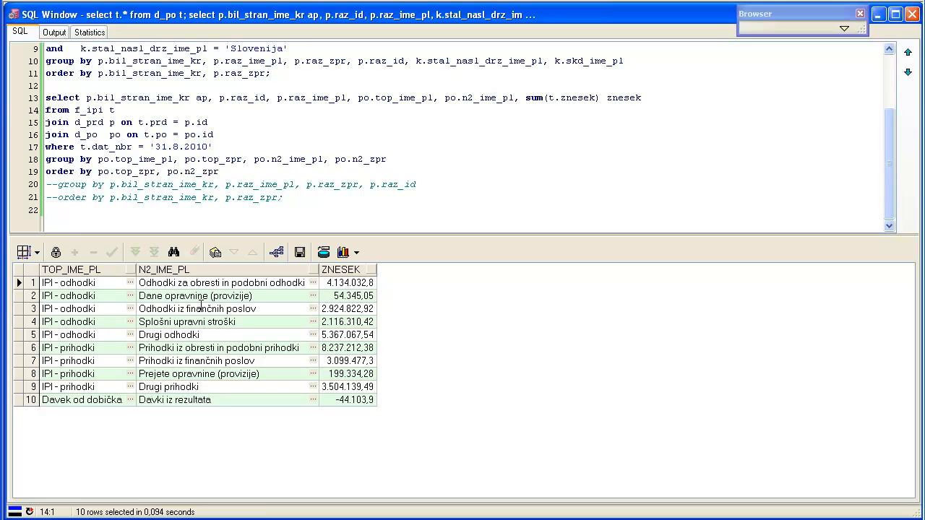
Copy the select list's p.bil_stran_ime_kr ap, p.raz_id and p.raz_ime_pl columns to the start of the group by list.
key(Up)
key(ctrl+Right)
key(ctrl+shift+Right)
key(ctrl+shift+Right)
key(ctrl+shift+Right)
key(ctrl+shift+Right)
key(ctrl+shift+Right)
key(ctrl+shift+Right)
key(ctrl+shift+Right)
key(Down)
key(Down)
key(Down)
key(Down)
key(Down)
key(Home)
key(ctrl+Right)
key(ctrl+Right)
key(ctrl+v)
Remove the ap alias after p.bil_stran_ime_kr in the group by list.
key(Left)
key(Left)
key(Left)
key(Left)
key(Left)
key(Left)
key(Left)
key(Left)
key(Left)
key(Left)
key(Left)
key(Left)
key(Left)
key(Left)
key(Left)
key(Left)
key(Left)
key(Left)
key(Left)
key(Left)
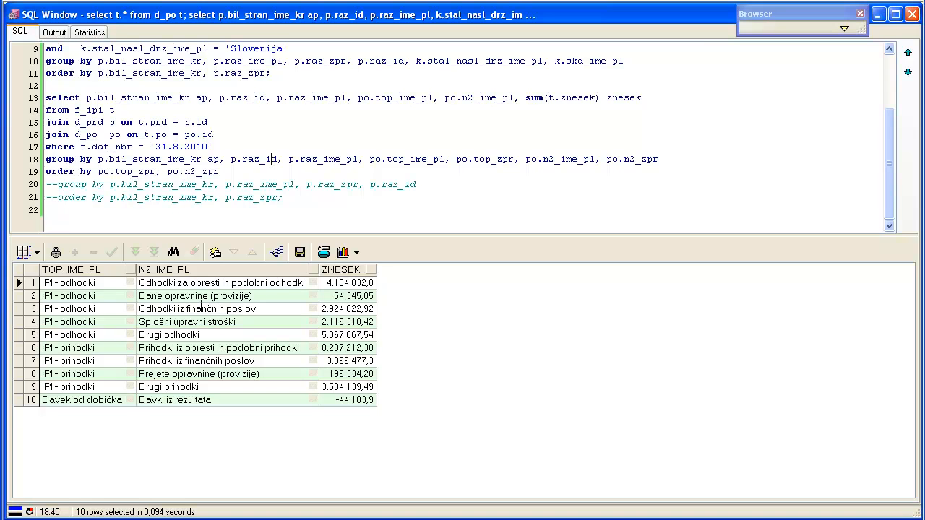
key(shift+Left)
key(shift+Left)
key(BackSpace)
key(BackSpace)
Insert p.bil_stran_ime_kr and p.raz_zpr at the start of the order by list, before po.top_zpr.
key(Down)
key(Home)
key(ctrl+Right)
key(ctrl+Right)
text(p.bi)
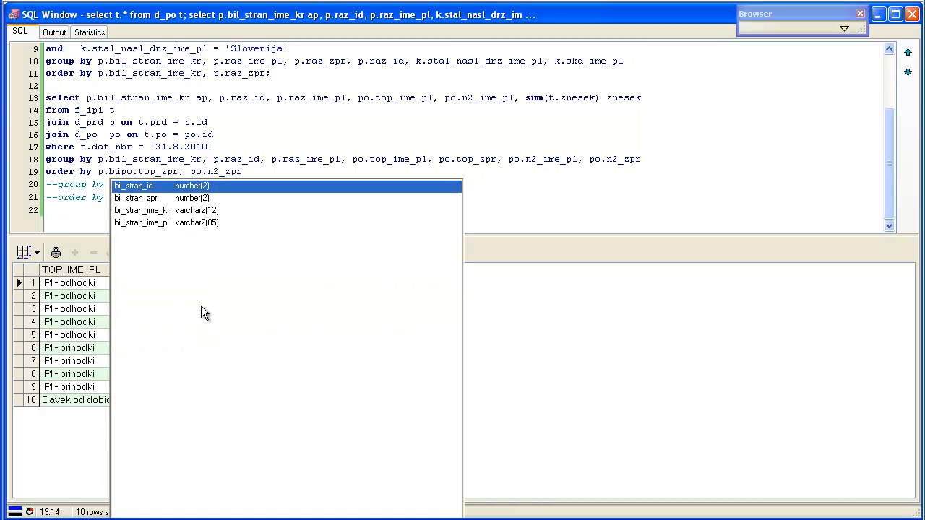
key(Down)
key(Down)
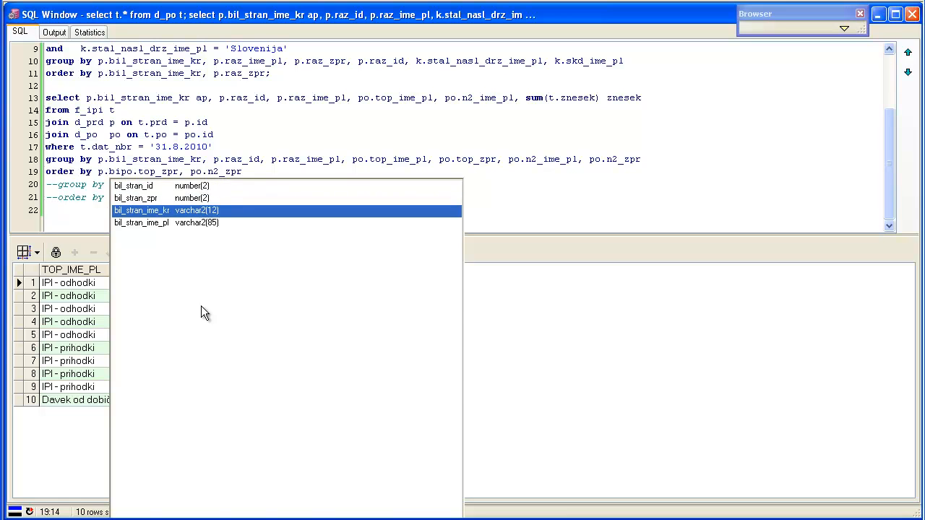
key(Return)
text(, p)
text(.ra)
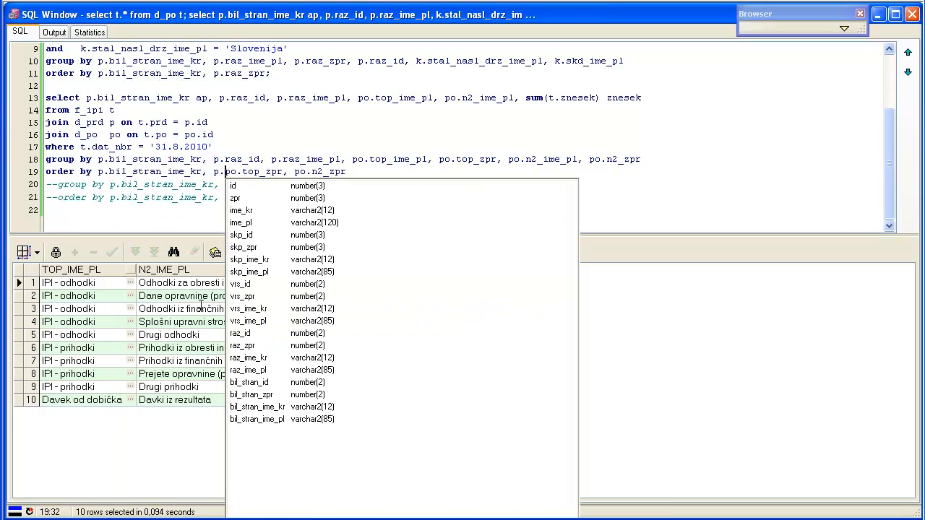
key(Down)
key(Return)
text(,)
Try to run the f_ipi query with the added d_prd columns, from its select line through its order by line.
key(End)
key(shift+Up)
key(shift+Up)
key(shift+Up)
key(shift+Up)
key(shift+Up)
key(shift+Up)
key(shift+Home)
key(F8)
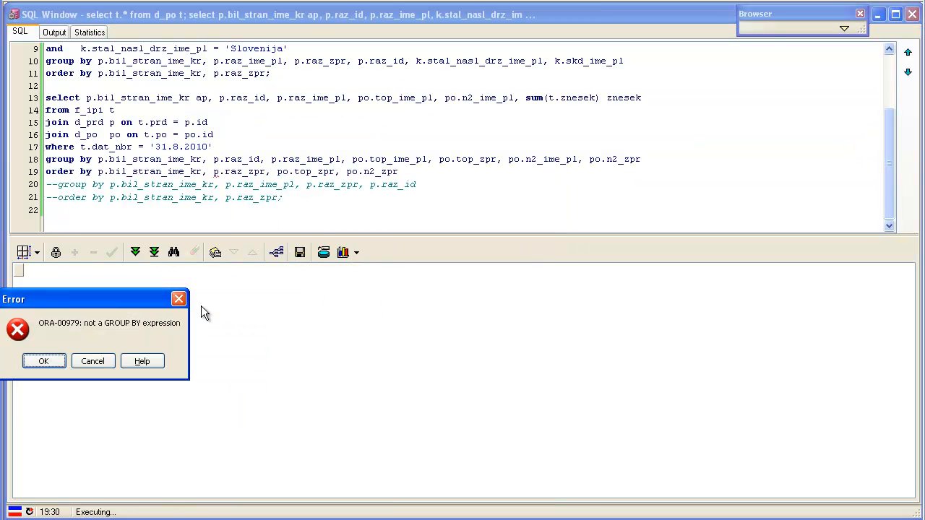
key(Return)
Copy p.raz_zpr from the f_ipi query's order by line into its group by list after p.raz_ime_pl, followed by a comma.
key(shift+Right)
key(shift+Right)
key(shift+Right)
key(shift+Right)
key(shift+Right)
key(shift+Right)
key(shift+Right)
key(shift+Right)
key(shift+Right)
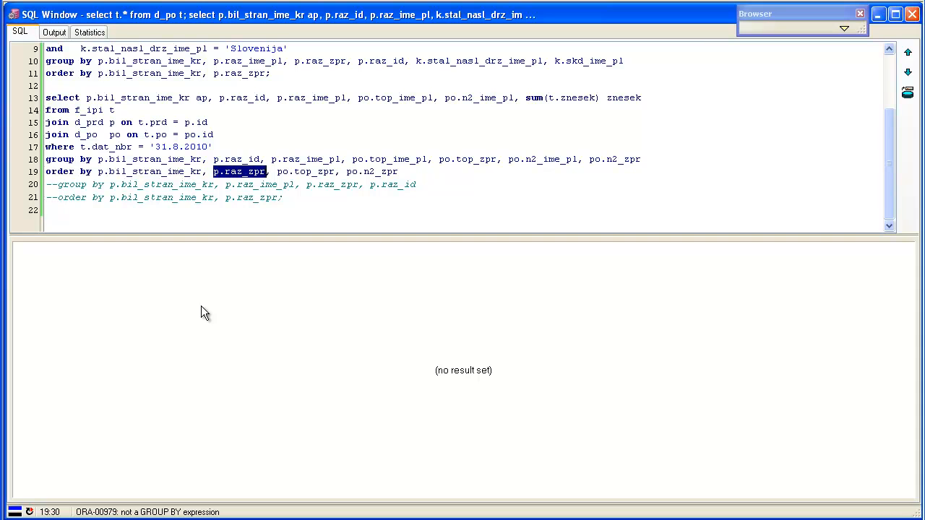
key(Up)
key(Right)
key(Right)
key(Right)
key(Right)
key(Right)
key(Right)
key(Right)
key(Right)
key(Right)
key(Right)
key(Right)
key(Right)
key(Right)
key(Right)
key(ctrl+v)
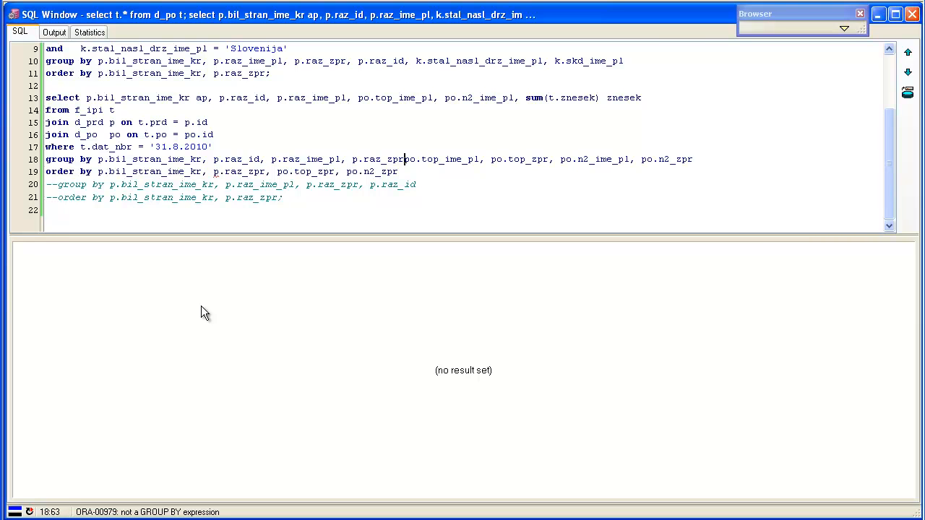
text(,)
Run the f_ipi query that sums znesek by the d_prd and d_po columns, from its select line to the script's end.
key(Up)
key(Up)
key(Up)
key(Up)
key(Up)
key(Home)
key(ctrl+shift+End)
key(F8)
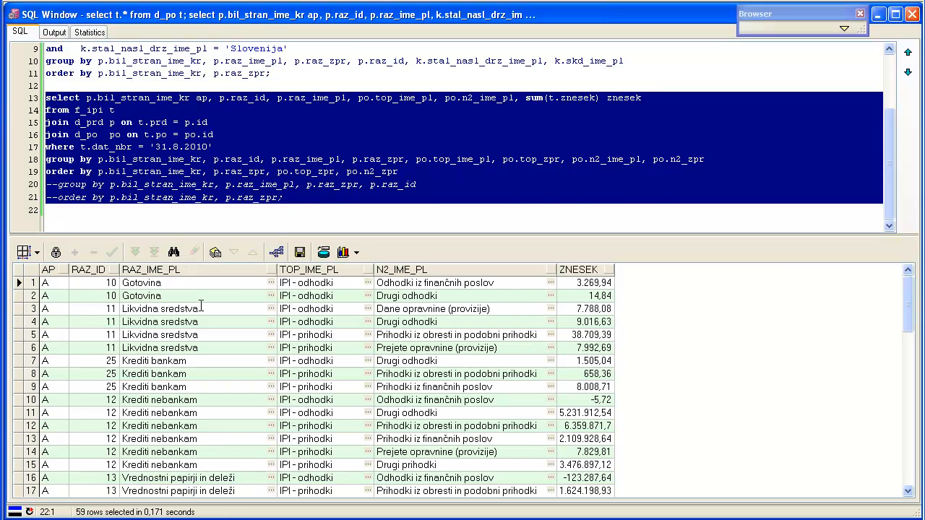
Delete the two commented-out group by and order by lines at the end of the script.
key(Up)
key(Up)
key(ctrl+shift+End)
key(Delete)
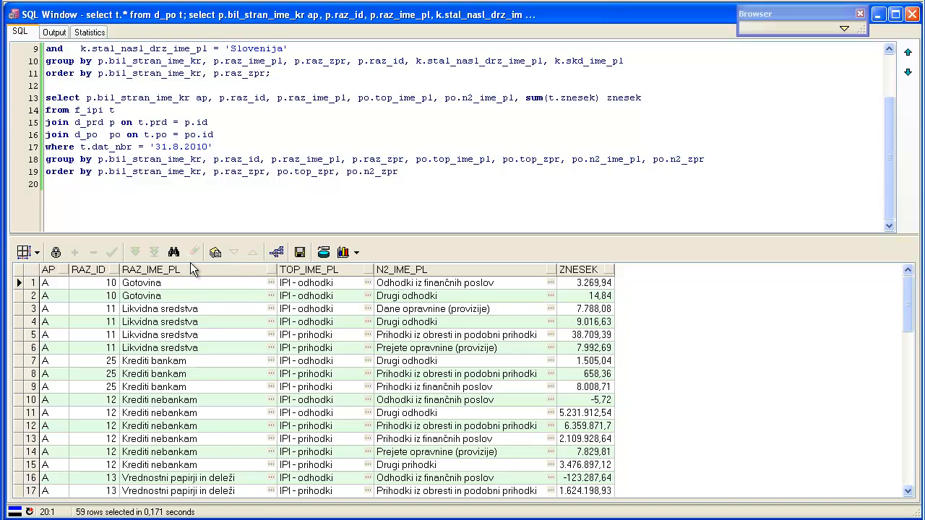
Examine the Krediti nebankam rows by TOP_IME_PL and N2_IME_PL, and look through the remaining products in the f_ipi result.
click(172, 399)
scroll(174, 405, down, 2)
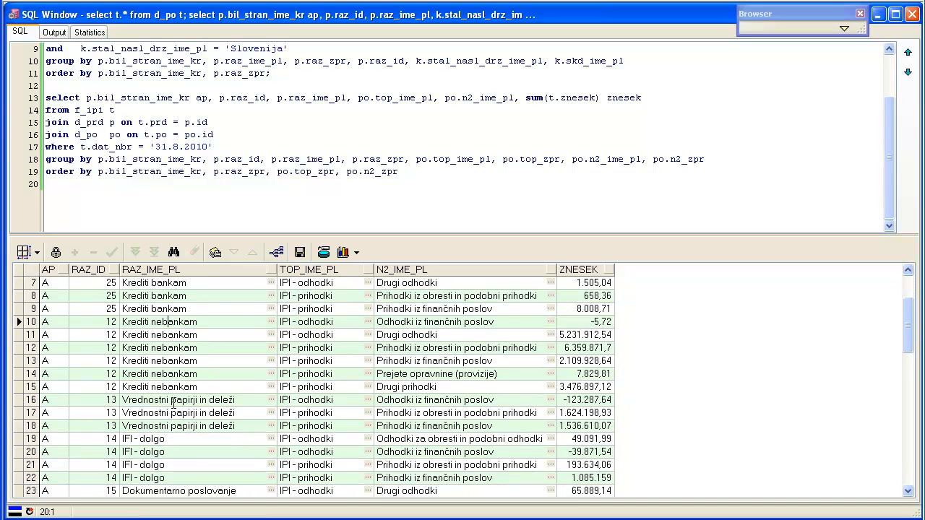
drag(22, 322, 34, 391)
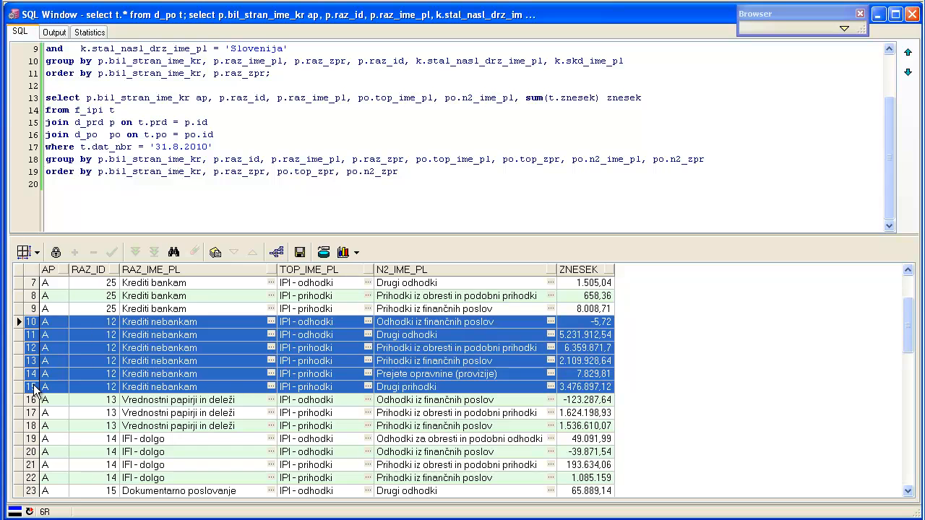
click(449, 328)
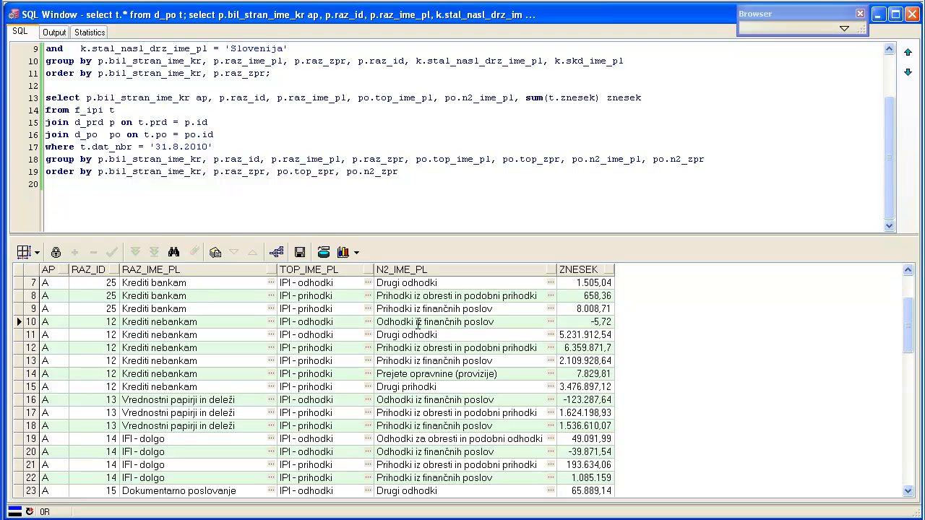
click(414, 327)
drag(19, 322, 31, 376)
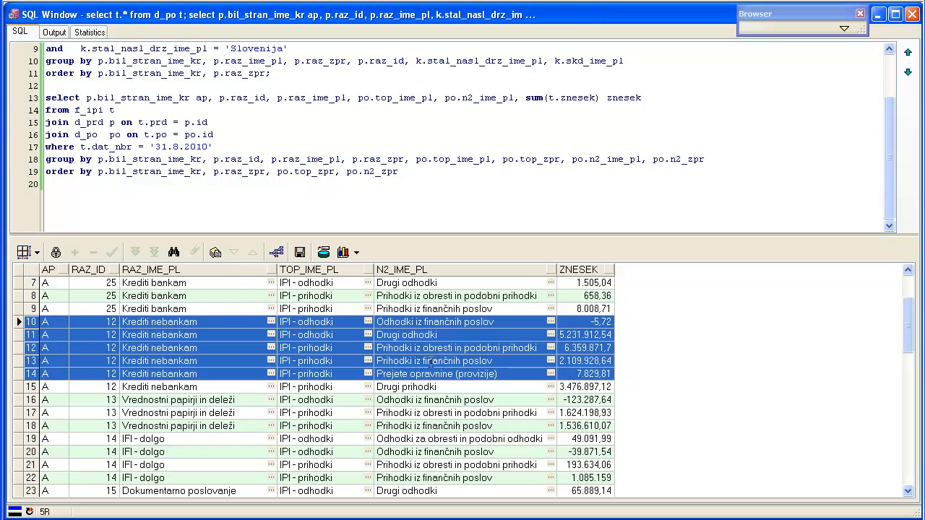
click(150, 348)
scroll(162, 345, down, 12)
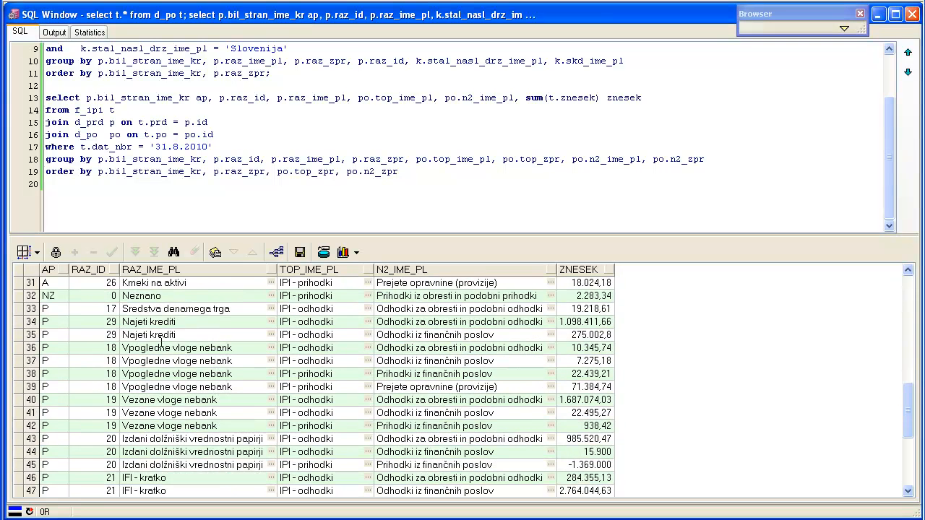
scroll(161, 339, up, 8)
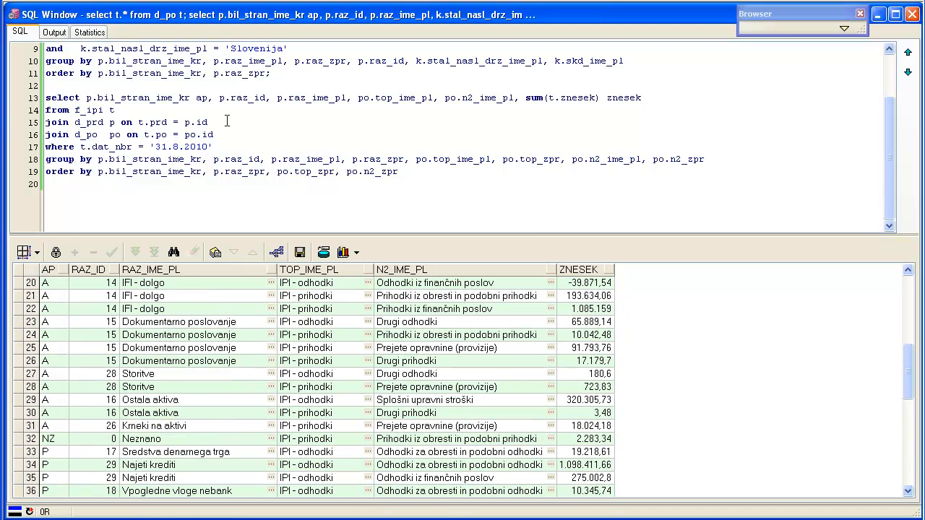
Switch to the star schema diagram, draw a freehand arrow pointing at D_OM_IDX, and return to PL/SQL Developer.
key(alt+Tab)
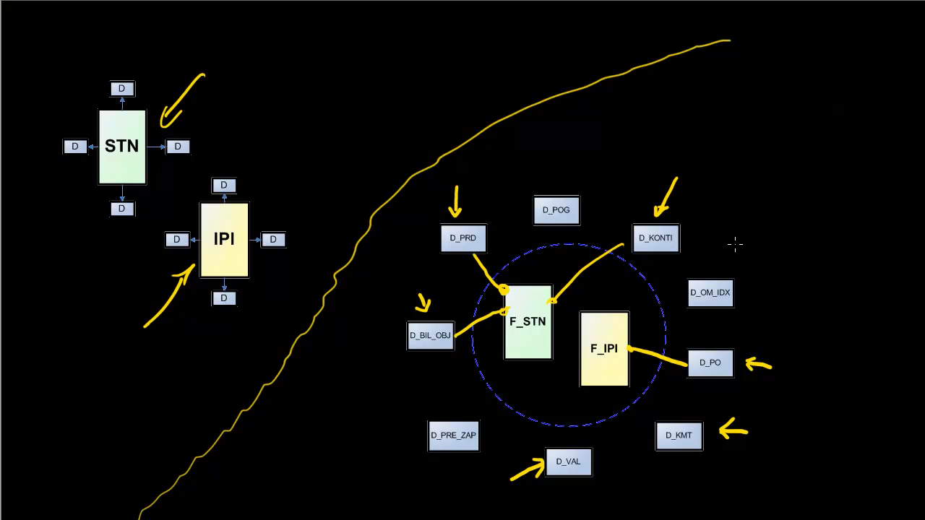
drag(737, 237, 724, 268)
key(alt+Tab)
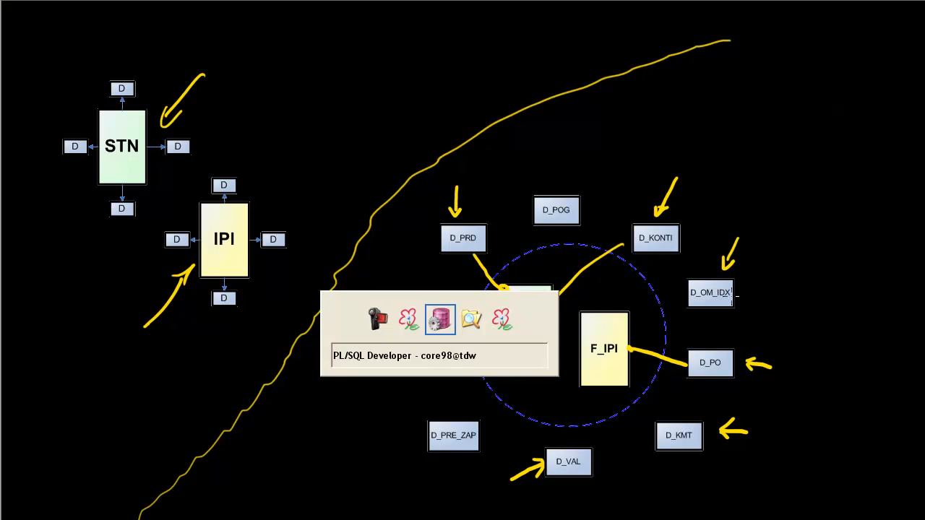
Replace the d_po table with d_om_idx in the select t.* query at the start of the script.
scroll(348, 63, up, 3)
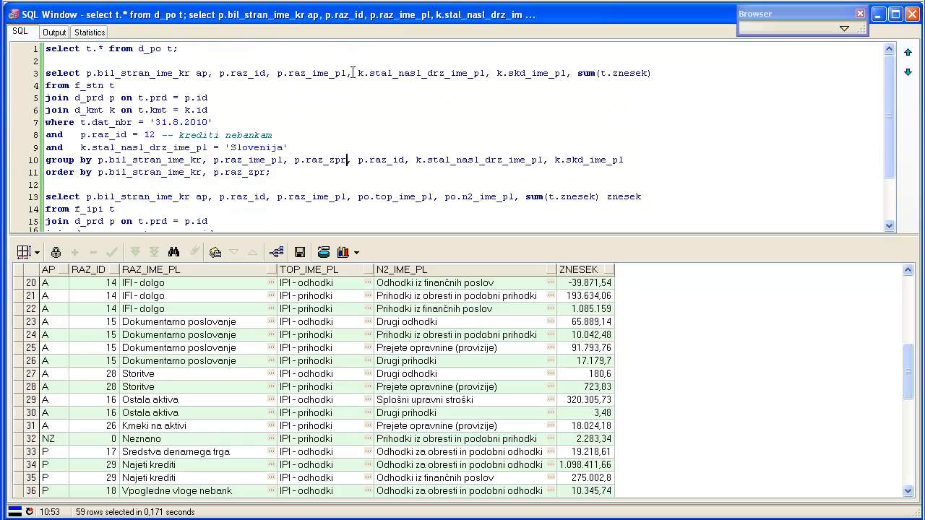
click(259, 55)
key(Up)
key(Right)
key(Right)
key(Right)
key(Right)
key(Right)
key(Right)
key(Right)
key(Right)
key(Right)
key(Right)
key(Right)
key(Right)
key(Right)
key(Right)
key(Right)
key(Right)
key(Right)
key(Right)
key(shift+Right)
key(shift+Right)
text(om_)
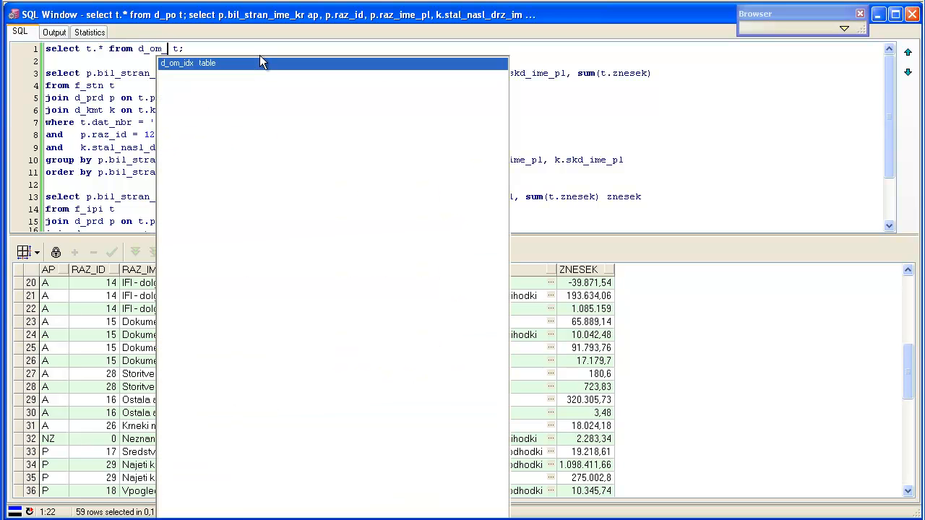
key(Return)
Run only the select t.* from d_om_idx query.
key(End)
key(shift+Home)
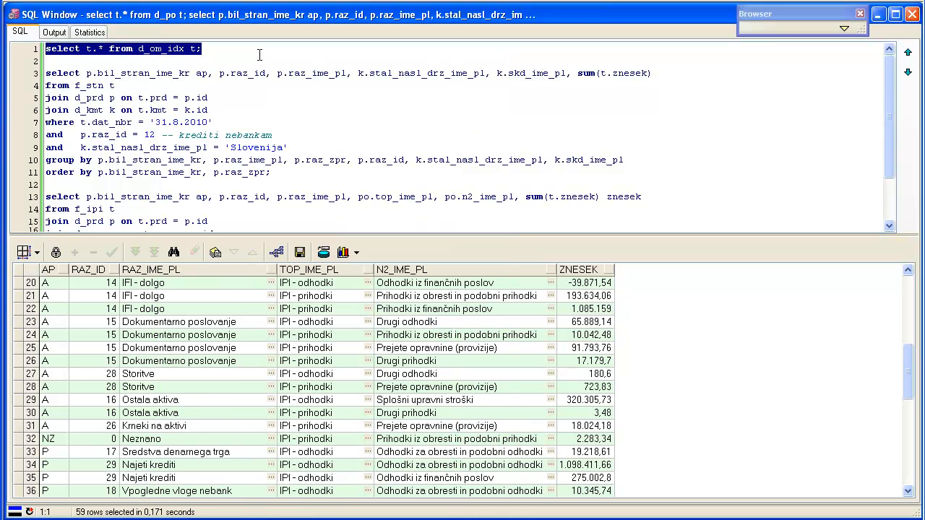
key(F8)
Look through the d_om_idx rows, examining the index names and currencies in the IME_KR, IME_PL and HVAL columns.
click(272, 337)
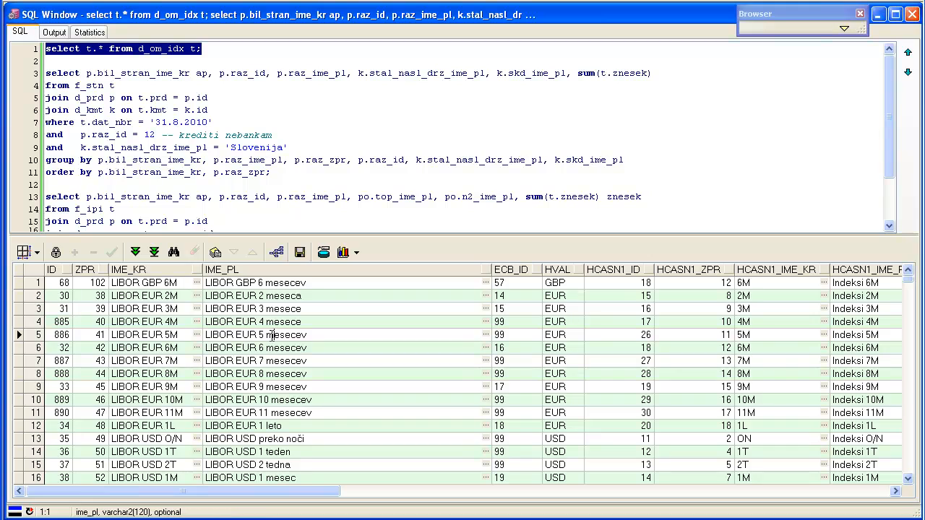
scroll(270, 343, down, 20)
scroll(270, 350, down, 20)
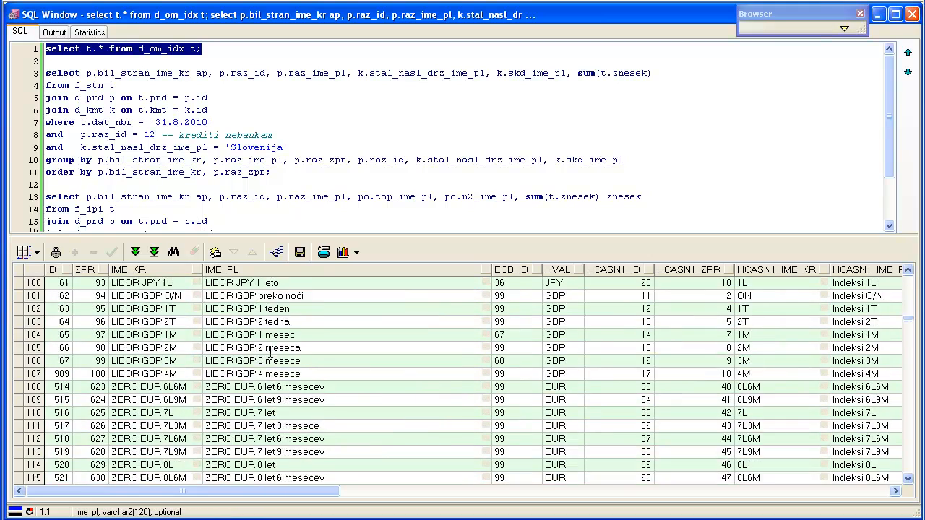
scroll(270, 350, down, 12)
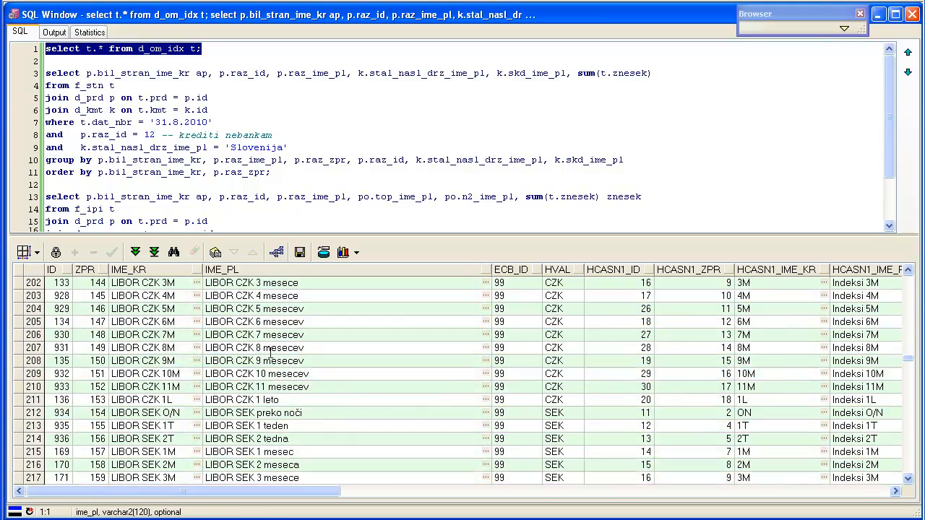
scroll(269, 350, up, 20)
scroll(267, 348, up, 14)
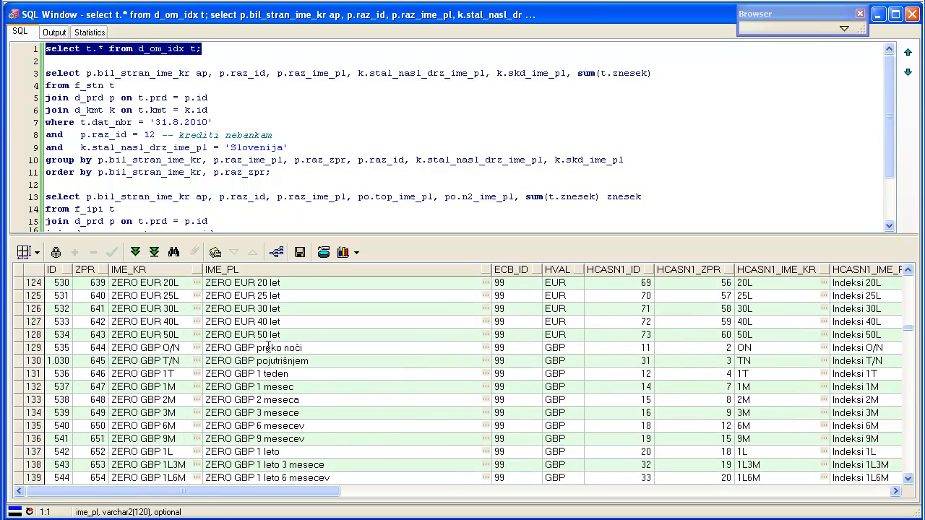
Duplicate the f_stn query's select through where dat_nbr lines above the original as a separate statement ending in a semicolon.
click(274, 174)
key(Up)
key(Up)
key(Up)
key(Up)
key(Up)
key(Down)
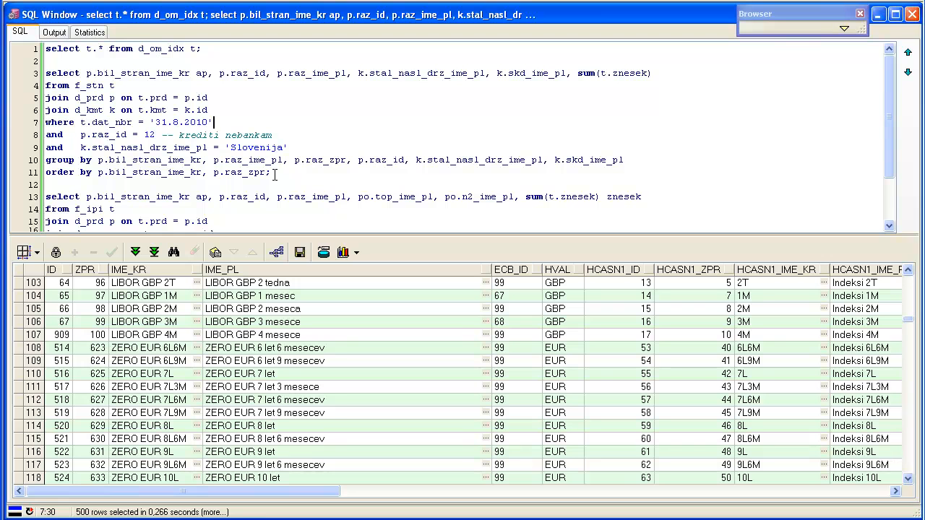
key(shift+Up)
key(shift+Up)
key(shift+Up)
key(shift+Up)
key(shift+Up)
key(ctrl+c)
key(Home)
key(Return)
key(ctrl+v)
text(;)
Remove k.stal_nasl_drz_ime_pl and k.skd_ime_pl from the select list of the duplicated f_stn query.
key(Down)
key(Page_Down)
key(Up)
key(Up)
key(Up)
key(Up)
key(Up)
key(Up)
key(Up)
key(Up)
key(Up)
key(Up)
key(Up)
key(Up)
key(Up)
key(Up)
key(Up)
key(Up)
key(Up)
key(Up)
key(Up)
key(Up)
key(Down)
key(Down)
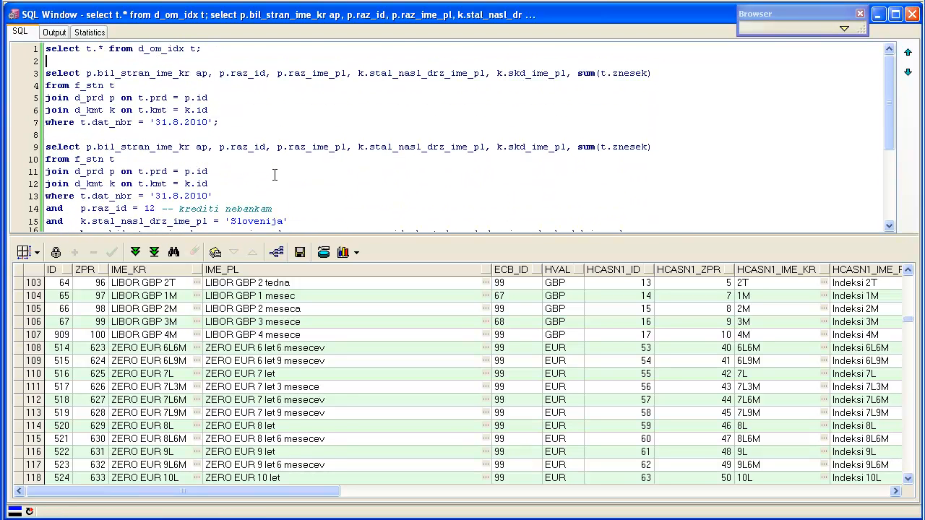
key(Home)
key(ctrl+Right)
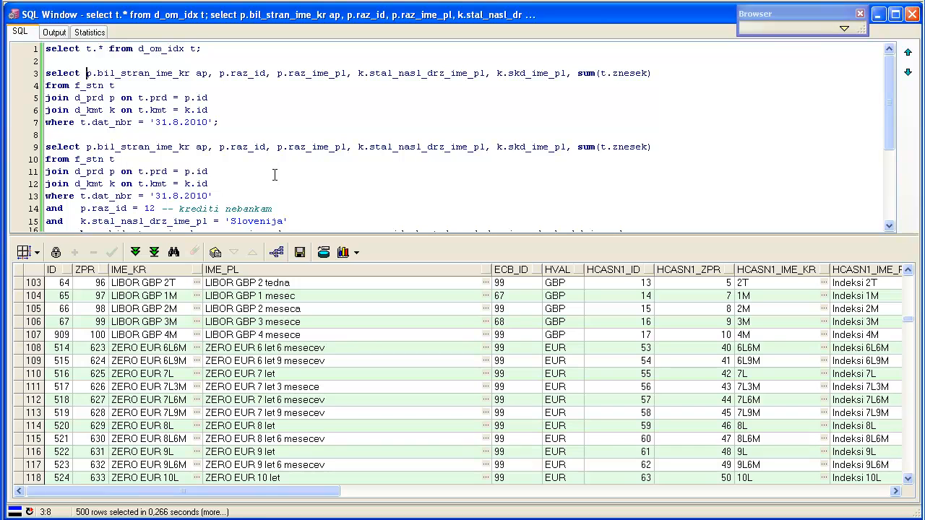
key(ctrl+Right)
key(ctrl+Right)
key(ctrl+Right)
key(ctrl+Right)
key(ctrl+Right)
key(ctrl+Right)
key(ctrl+shift+Right)
key(ctrl+shift+Right)
key(ctrl+shift+Right)
key(Delete)
Trim the duplicated f_stn query's select list to p.bil_stran_ime_kr ap, p.raz_id, p.raz_ime_pl and sum(t.znesek).
key(Home)
key(ctrl+Right)
key(ctrl+shift+Right)
key(ctrl+shift+Right)
key(ctrl+shift+Right)
Copy the original f_stn query's group by and order by lines beneath the where line of the duplicated query.
key(Down)
key(Down)
key(Down)
key(Down)
key(Down)
key(Down)
key(Down)
key(Down)
key(Down)
key(Down)
key(Down)
key(Down)
key(Down)
key(Down)
key(Down)
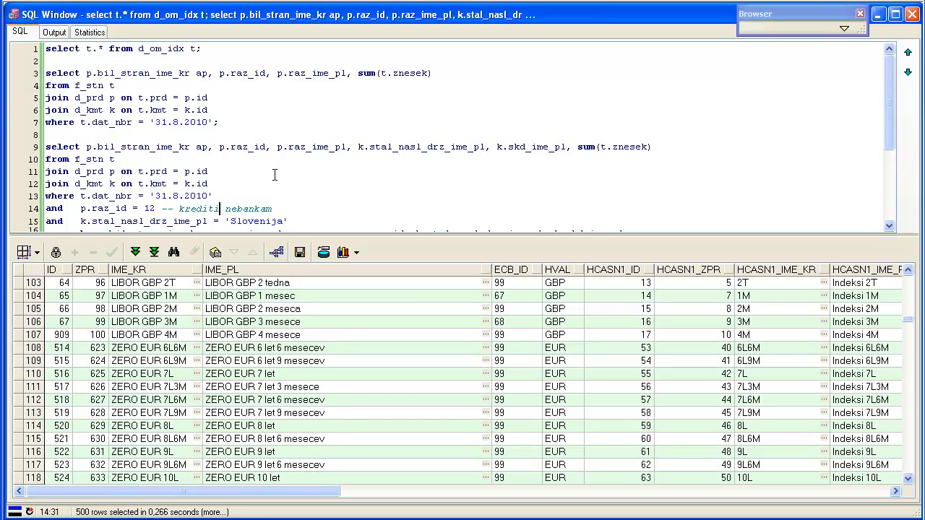
key(Up)
key(Up)
key(Home)
key(shift+Down)
key(shift+Down)
key(ctrl+c)
key(Up)
key(Up)
key(Up)
key(Up)
key(Up)
key(Up)
key(Up)
key(Up)
key(Up)
key(Up)
key(Up)
key(Up)
key(Up)
key(Up)
key(Up)
key(Up)
key(Down)
key(Down)
key(Down)
key(Down)
key(Down)
key(Down)
key(ctrl+v)
key(Up)
key(Up)
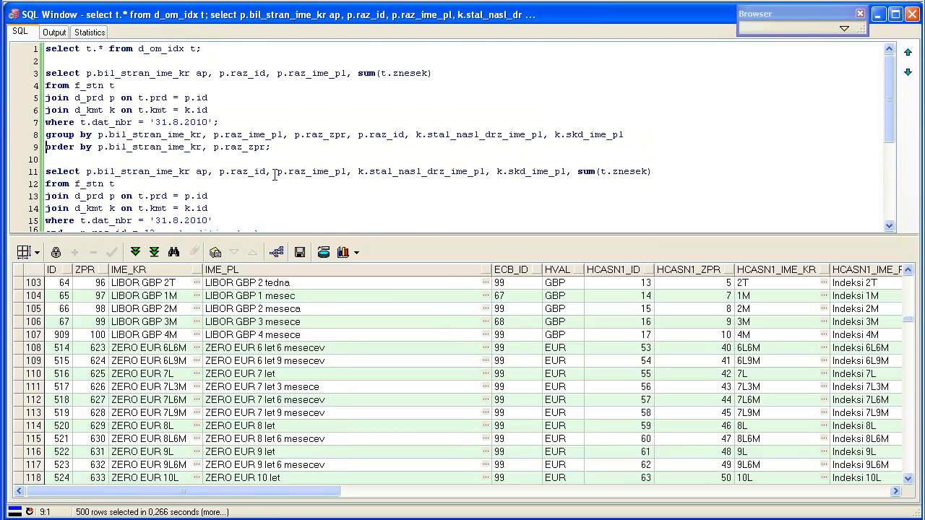
Remove k.stal_nasl_drz_ime_pl and k.skd_ime_pl from the duplicated query's group by list, ending it at p.raz_id.
key(ctrl+Right)
key(ctrl+Right)
key(ctrl+Right)
key(ctrl+Right)
key(ctrl+Right)
key(ctrl+Right)
key(ctrl+Right)
key(ctrl+Right)
key(ctrl+Right)
key(ctrl+Right)
key(Left)
key(shift+End)
key(Delete)
key(BackSpace)
Try to run only the duplicated f_stn query with its group by and order by lines.
key(Down)
key(shift+Up)
key(shift+Up)
key(shift+Up)
key(shift+Up)
key(shift+Up)
key(shift+Up)
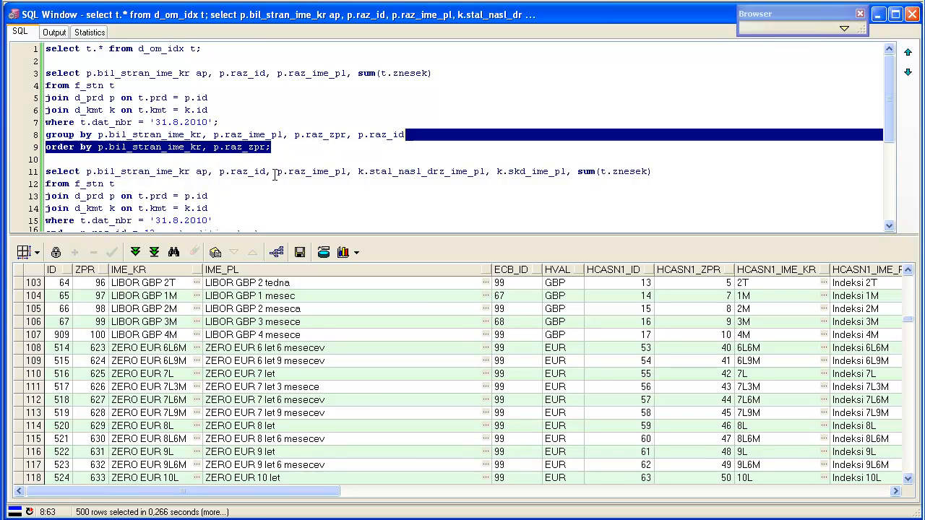
key(shift+Home)
key(F8)
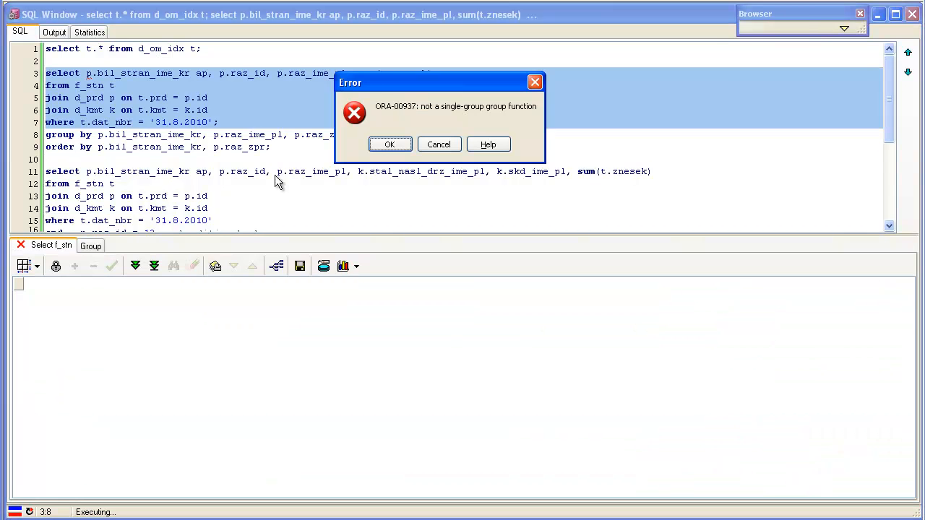
key(Return)
key(Return)
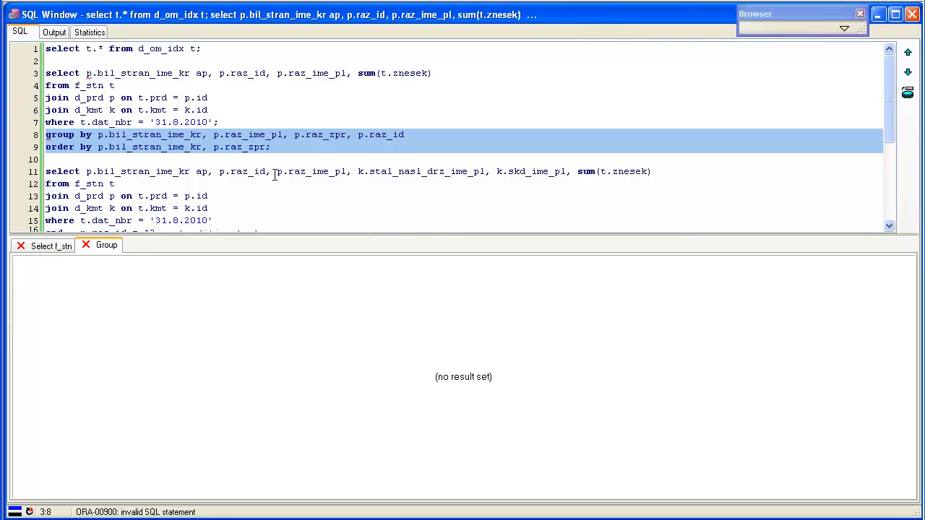
Delete the join d_kmt k on t.kmt = k.id line from the duplicated f_stn query.
key(Home)
key(shift+Down)
key(Down)
key(Down)
key(shift+Down)
key(Delete)
key(Up)
key(Up)
key(Up)
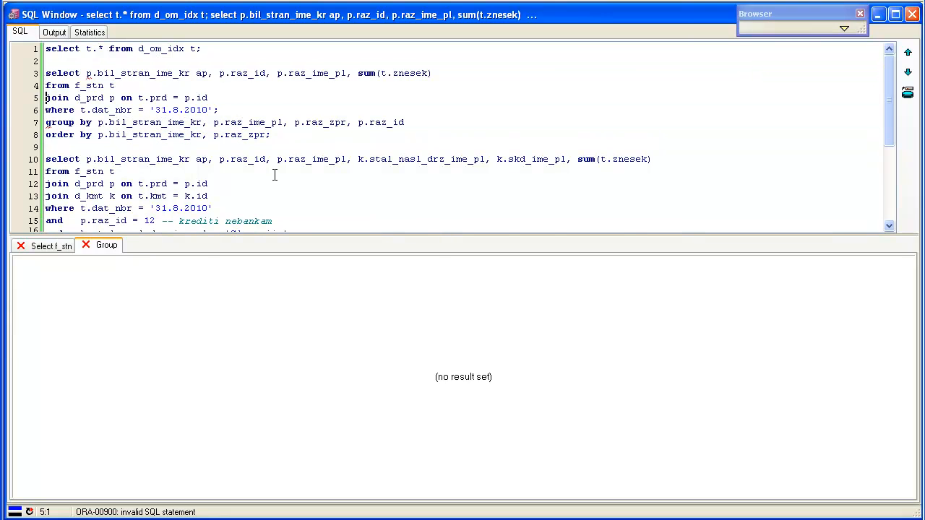
Try to run the duplicated f_stn query again without the d_kmt join.
key(shift+Down)
key(shift+Down)
key(shift+Down)
key(shift+Down)
key(shift+Down)
key(shift+Down)
key(shift+Down)
key(F8)
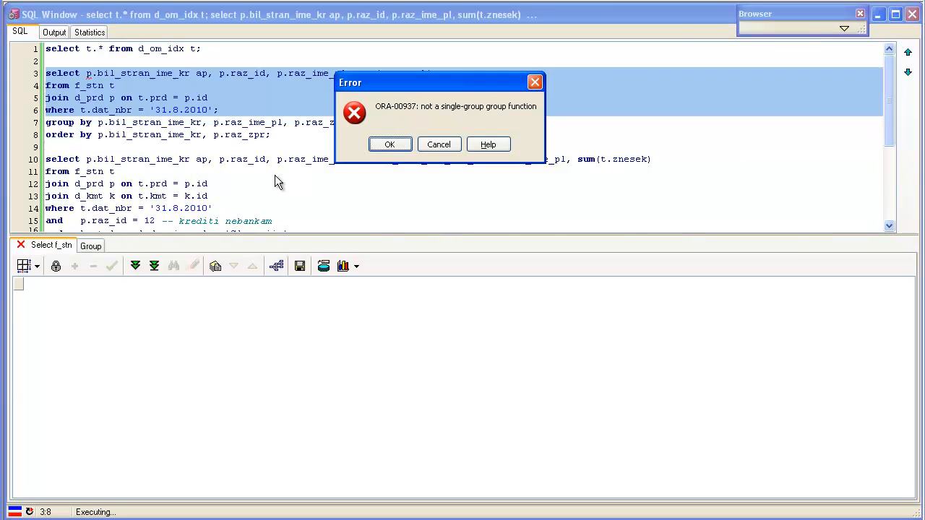
key(Return)
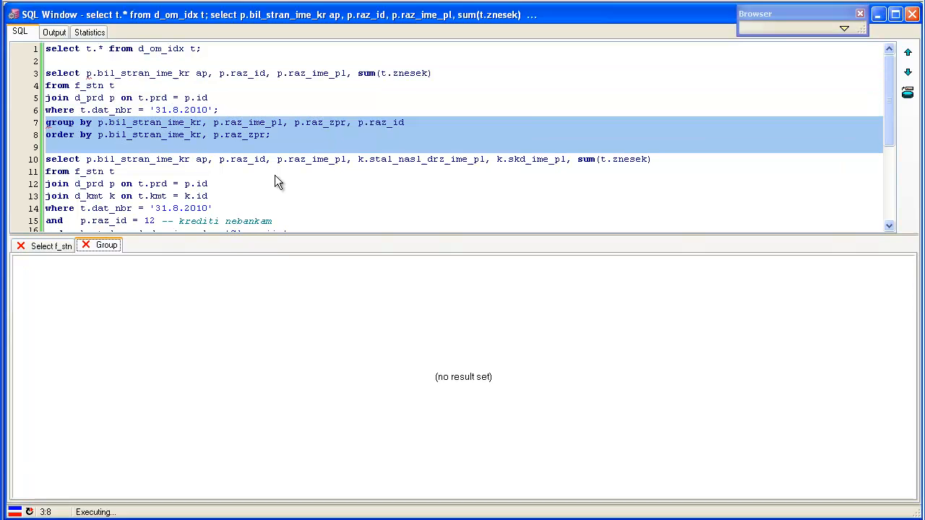
key(Return)
Remove the semicolon after '31.8.2010' in the duplicated query's where line so the group by clause belongs to the statement.
key(Right)
key(Right)
key(Right)
key(Right)
key(Right)
key(Right)
key(Right)
key(Right)
key(Right)
key(Right)
key(Right)
key(Right)
key(Right)
key(Right)
key(Right)
key(Right)
key(Right)
key(Right)
key(Down)
key(Down)
key(Down)
key(End)
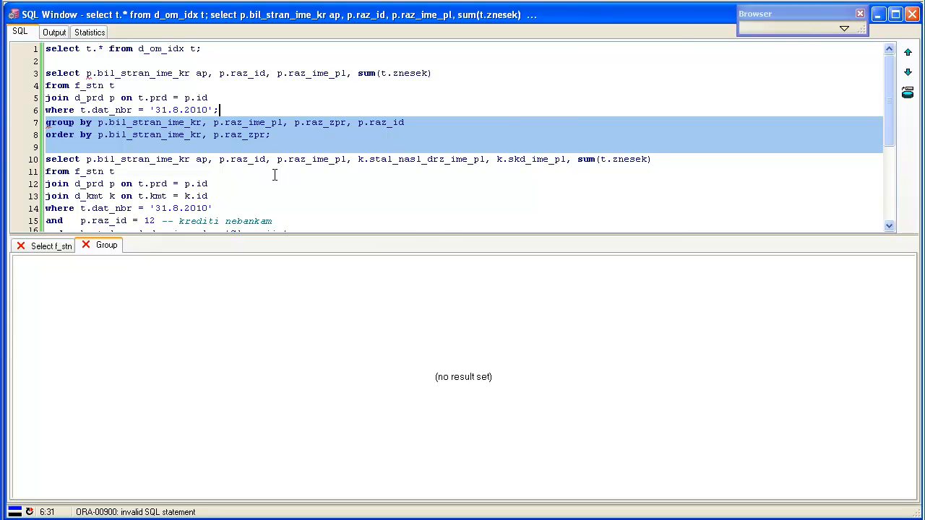
key(BackSpace)
Run only the corrected f_stn query that sums t.znesek grouped by the d_prd columns for 31.8.2010.
key(Up)
key(Up)
key(Up)
key(Home)
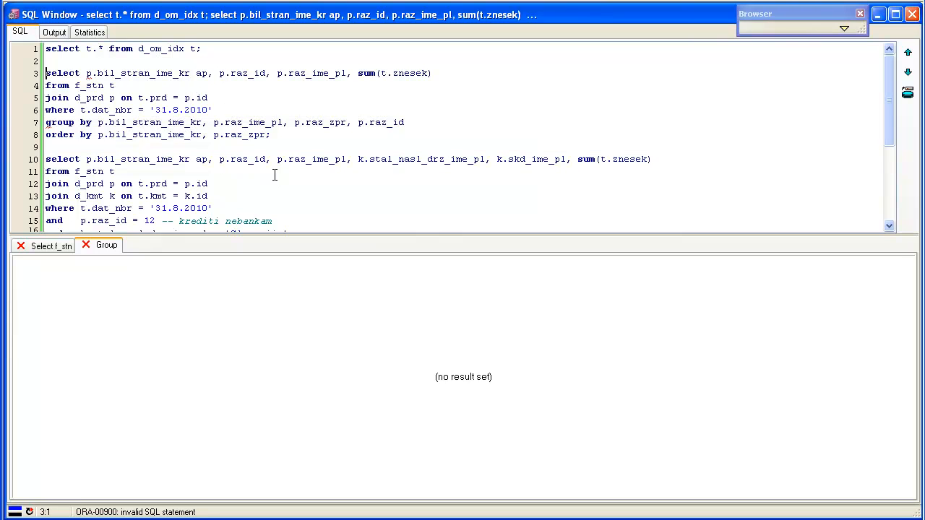
key(shift+Down)
key(shift+Down)
key(shift+Down)
key(shift+Down)
key(shift+Down)
key(shift+Down)
key(shift+Down)
key(F8)
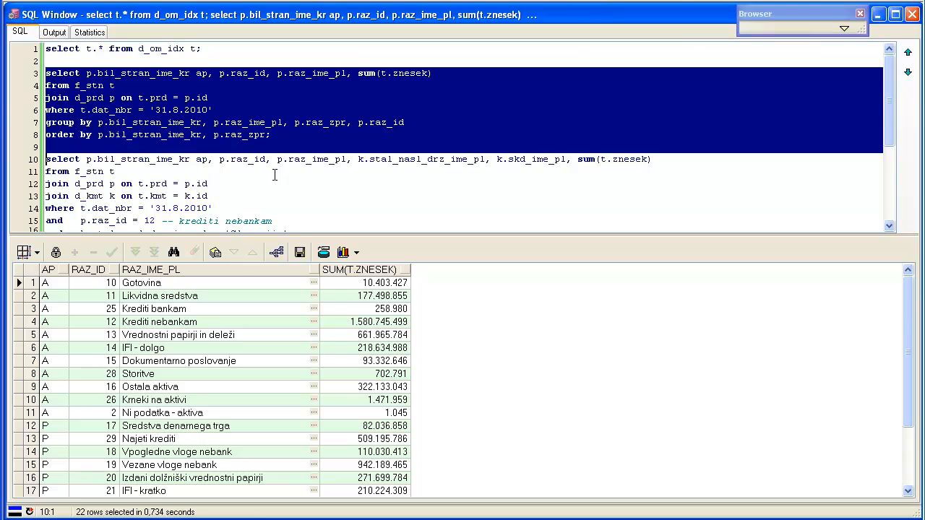
key(Up)
key(Up)
key(Up)
key(Up)
key(Up)
key(Up)
key(Up)
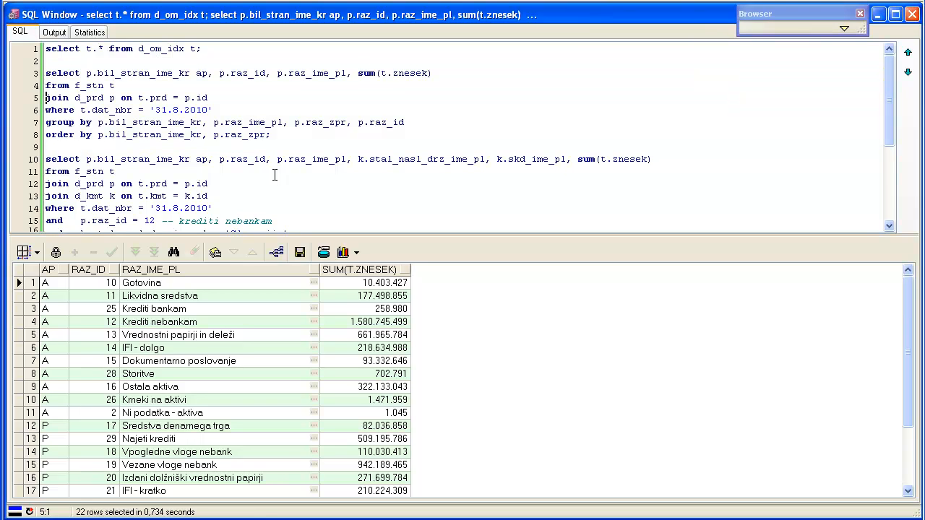
Remove the p.raz_id column from the select list of the first f_stn query.
key(ctrl+Right)
key(ctrl+Right)
key(ctrl+Right)
key(ctrl+Right)
key(ctrl+Right)
key(ctrl+Right)
key(ctrl+Left)
key(ctrl+shift+Right)
key(ctrl+shift+Right)
key(ctrl+shift+Right)
key(Delete)
Run only the first f_stn query, from its select line through its order by line.
key(Down)
key(Down)
key(Down)
key(Down)
key(Up)
key(Up)
key(Up)
key(Up)
key(Home)
key(shift+Down)
key(shift+Down)
key(shift+Down)
key(shift+Down)
key(shift+Down)
key(shift+Down)
key(F8)
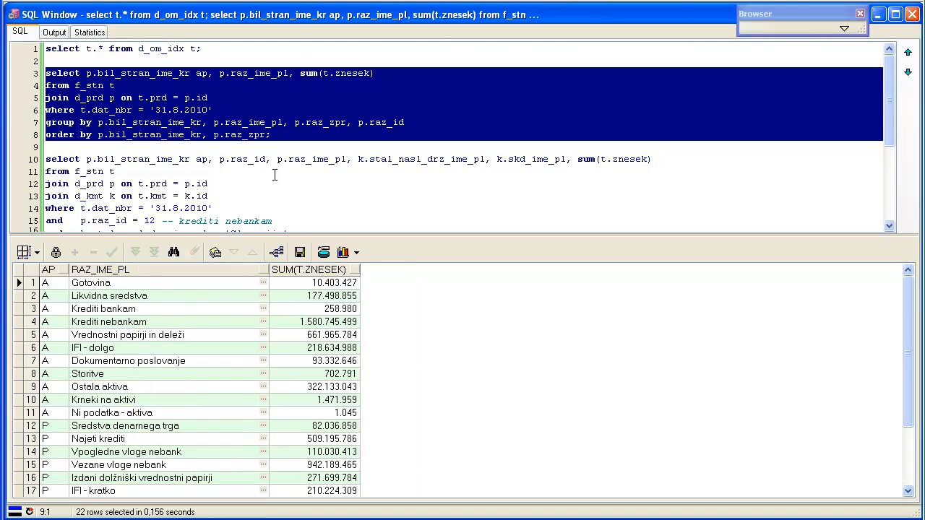
Copy the "and p.raz_id = 12 -- krediti nebankam" line from the second f_stn query to below the first query's where line.
key(Up)
key(Up)
key(Up)
key(Up)
key(Up)
key(Up)
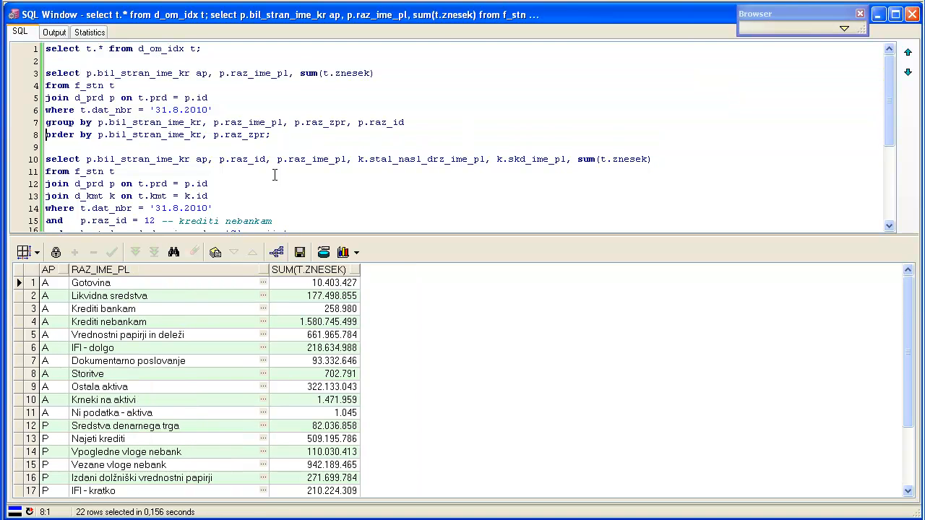
key(End)
key(Left)
key(Left)
key(Left)
key(Left)
key(Left)
key(Left)
key(Left)
key(Left)
key(Left)
key(Down)
key(Down)
key(Down)
key(Down)
key(Down)
key(Down)
key(Down)
key(Down)
key(Down)
key(Down)
key(Down)
key(Down)
key(Home)
key(shift+Down)
key(ctrl+c)
key(Up)
key(Up)
key(Up)
key(Up)
key(Up)
key(Up)
key(Up)
key(Up)
key(Up)
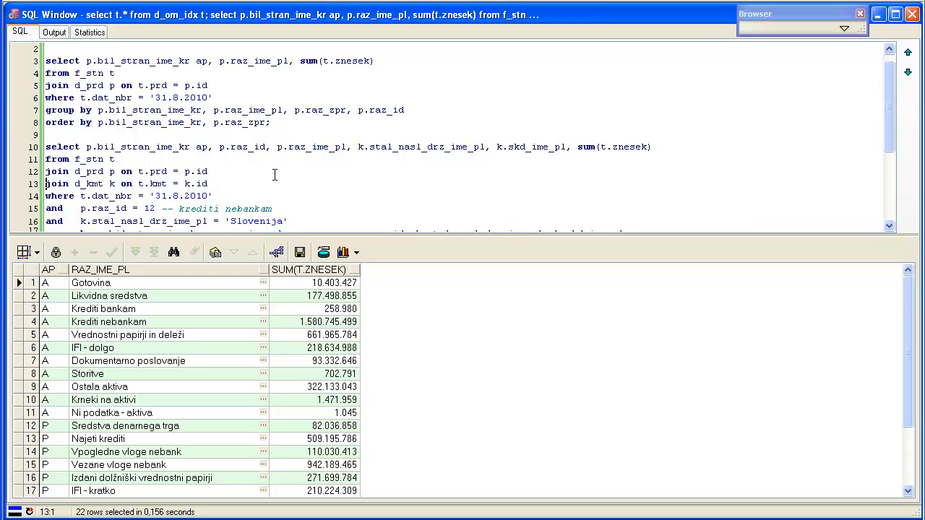
key(ctrl+v)
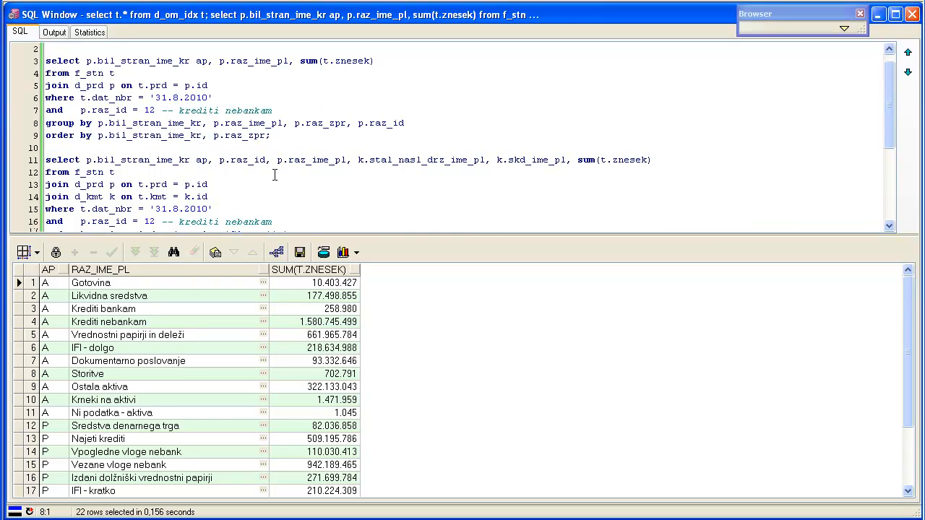
Add the line "join d_om_idx id t.om_idx_stn = id.id" below the d_prd join in the first f_stn query.
key(Up)
key(Up)
key(Up)
key(Up)
key(Up)
key(Down)
key(Return)
key(Up)
text(j)
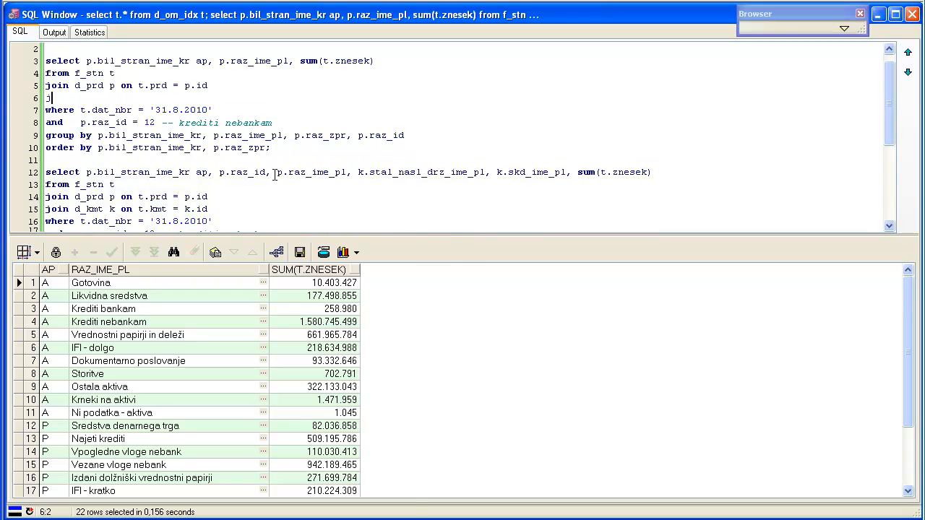
text(oin d_om_idx id t.)
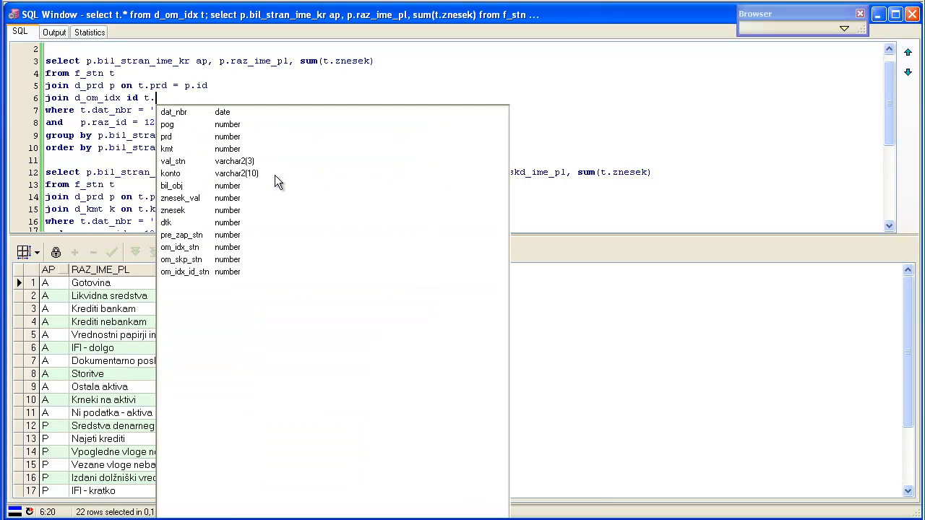
text(om_)
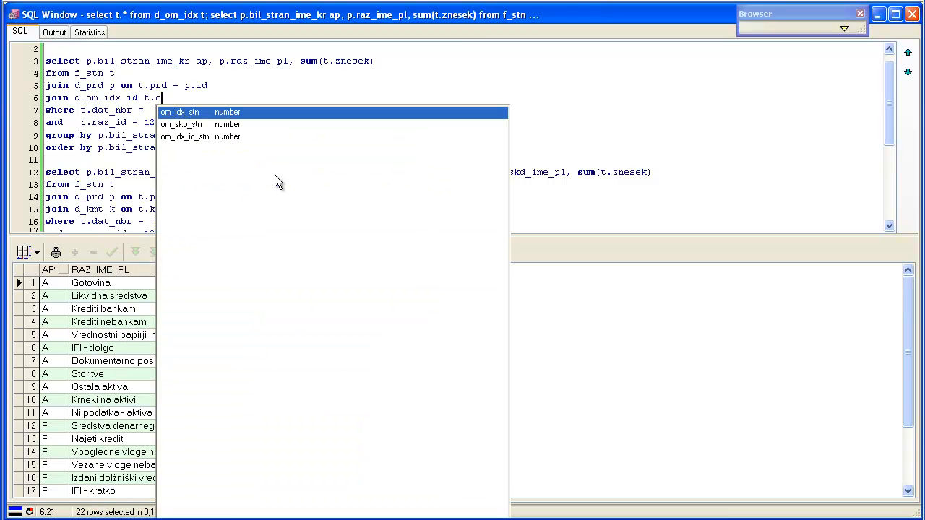
key(Return)
text(= )
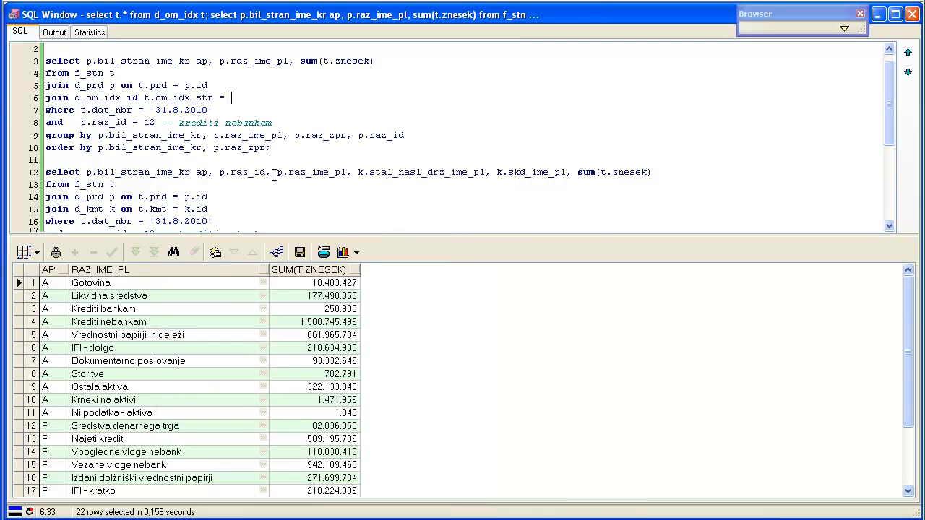
text(id.)
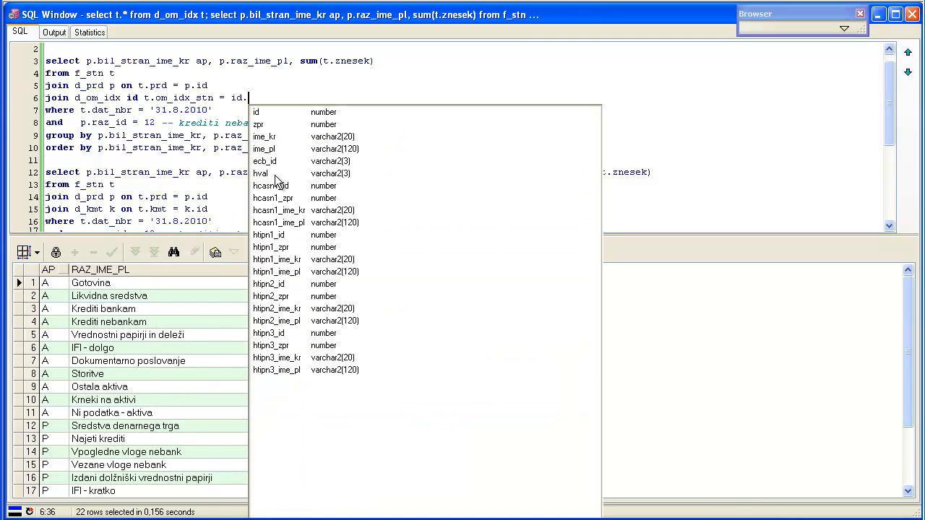
key(Return)
Change the d_om_idx alias from id to idx in the new join line, including its use in idx.id.
key(Left)
key(Left)
key(Left)
key(Left)
key(Left)
key(Left)
key(Left)
key(Left)
key(Left)
key(Left)
key(Left)
key(Left)
key(Left)
key(Left)
key(Left)
key(Left)
key(Left)
key(Left)
key(Left)
key(Left)
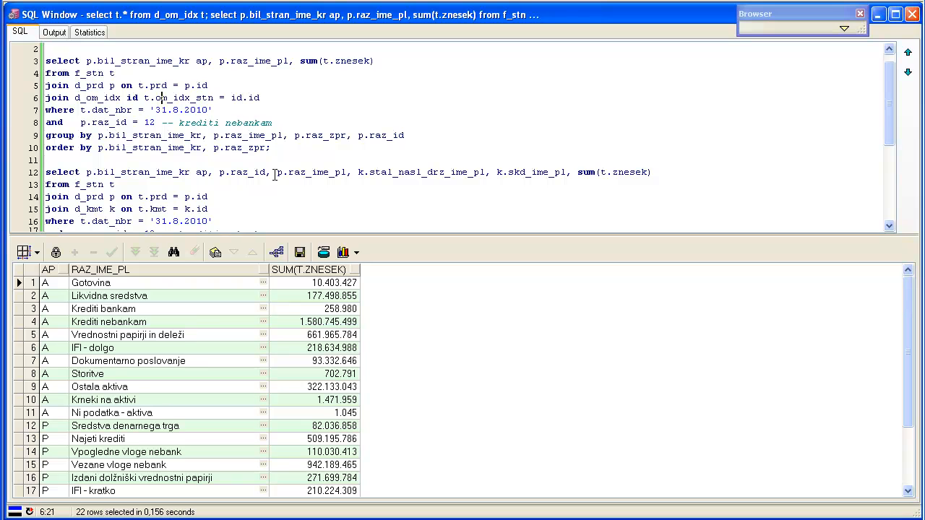
key(Right)
key(shift+Left)
key(shift+Left)
text(idx)
key(Right)
key(Right)
key(Right)
key(Right)
key(Right)
key(Right)
key(Right)
key(Right)
key(Right)
key(Right)
key(Right)
key(Right)
key(Right)
key(Right)
key(Right)
key(Right)
key(Right)
key(Right)
text(x)
Add the column idx.htipn3_ime_pl before sum(t.znesek) in the first f_stn query's select list.
key(Up)
key(Up)
key(Up)
key(Right)
key(Right)
key(Right)
key(Right)
key(Right)
key(Right)
key(Right)
key(Right)
text(idx.)
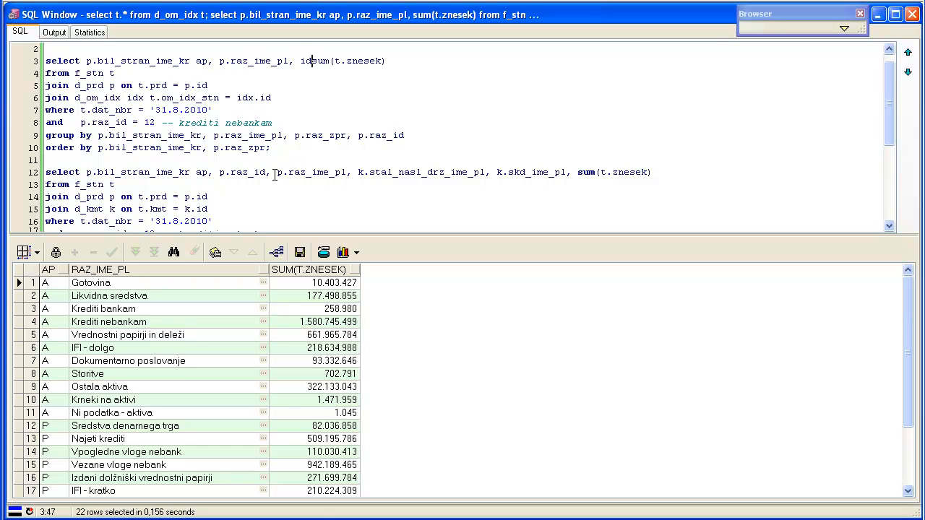
key(Down)
key(Down)
key(Down)
key(Down)
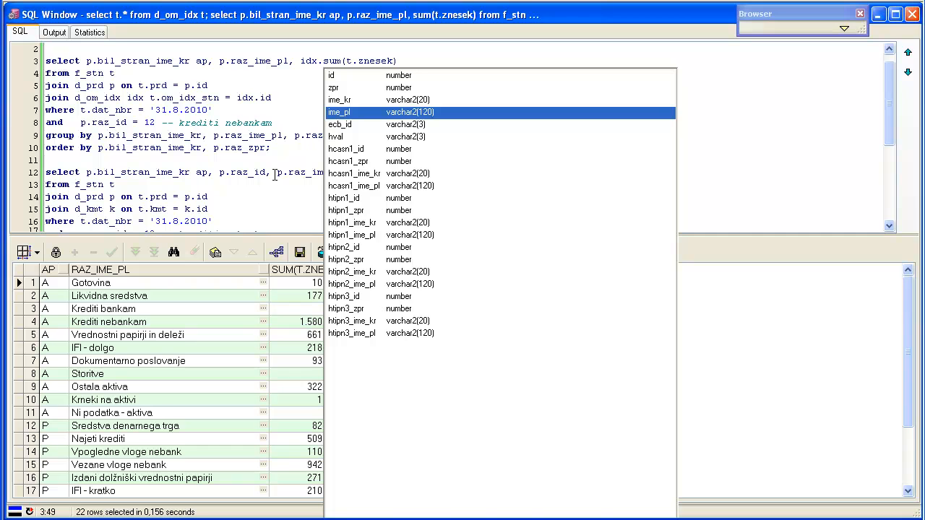
key(Down)
key(Down)
key(Down)
key(Down)
key(Down)
key(Down)
key(Down)
key(Down)
key(Down)
key(Down)
key(Down)
key(Down)
key(Down)
key(Down)
key(Down)
key(Down)
key(Down)
key(Down)
key(Return)
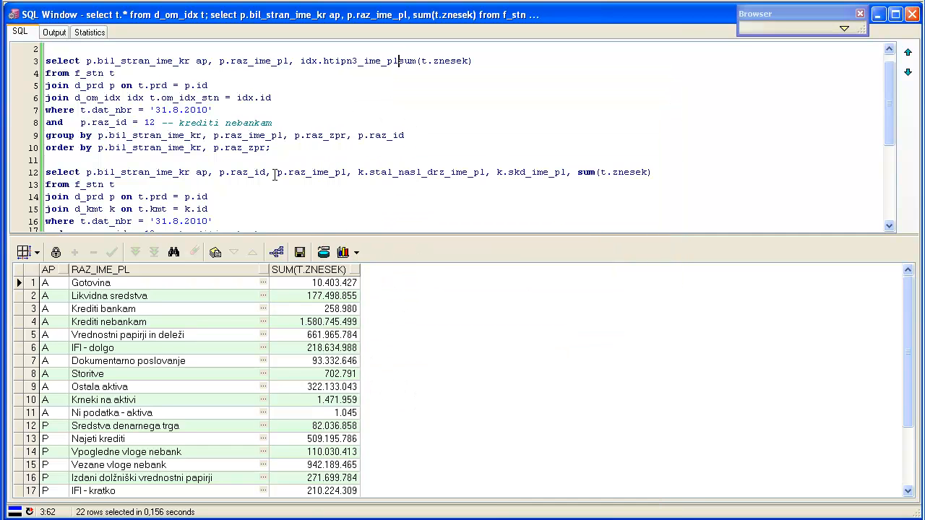
text(,)
Copy idx.htipn3_ime_pl from the select list to the end of the first f_stn query's group by line, without a trailing comma.
key(shift+Left)
key(shift+Left)
key(shift+Left)
key(shift+Left)
key(shift+Left)
key(shift+Left)
key(shift+Left)
key(shift+Left)
key(shift+Left)
key(shift+Left)
key(shift+Left)
key(shift+Left)
key(shift+Left)
key(shift+Left)
key(shift+Left)
key(shift+Left)
key(shift+Left)
key(shift+Left)
key(shift+Left)
key(shift+Left)
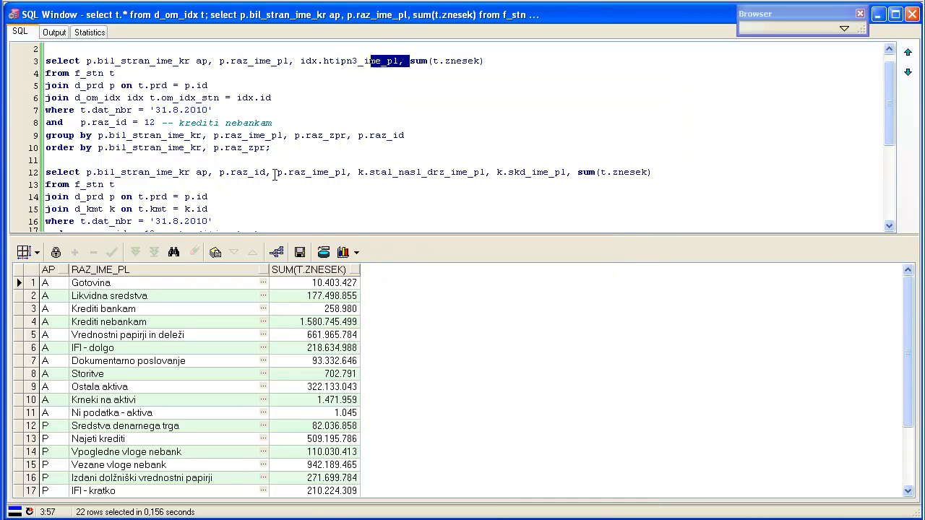
key(ctrl+c)
key(Down)
key(Down)
key(Down)
key(Down)
key(Down)
key(Down)
key(End)
key(ctrl+v)
key(BackSpace)
key(BackSpace)
Try to run only the first f_stn query, with the d_om_idx join and the idx.htipn3_ime_pl column.
key(Down)
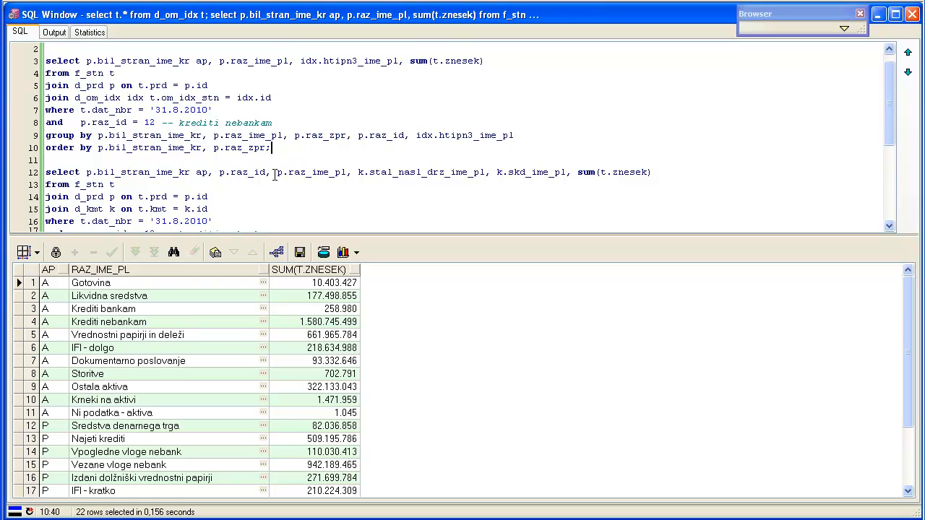
key(shift+Up)
key(shift+Up)
key(shift+Up)
key(shift+Up)
key(shift+Up)
key(shift+Up)
key(shift+Up)
key(F8)
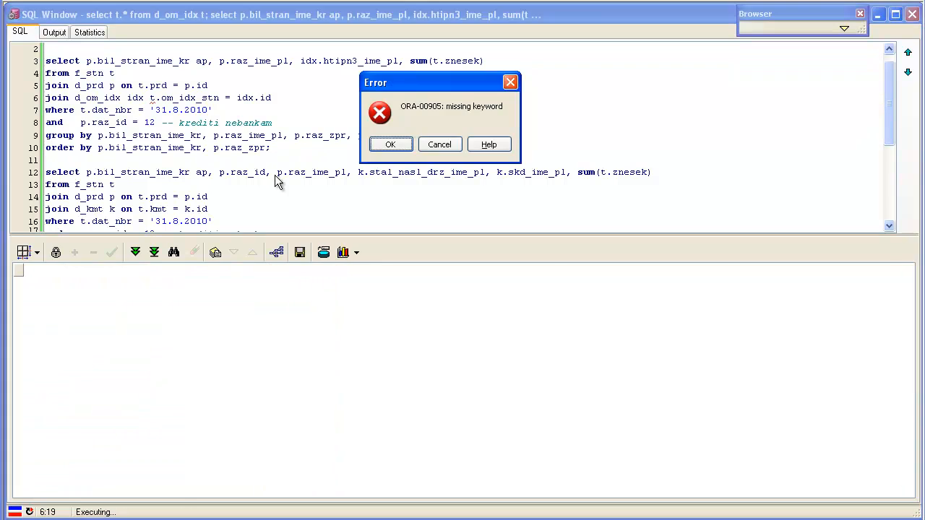
key(Return)
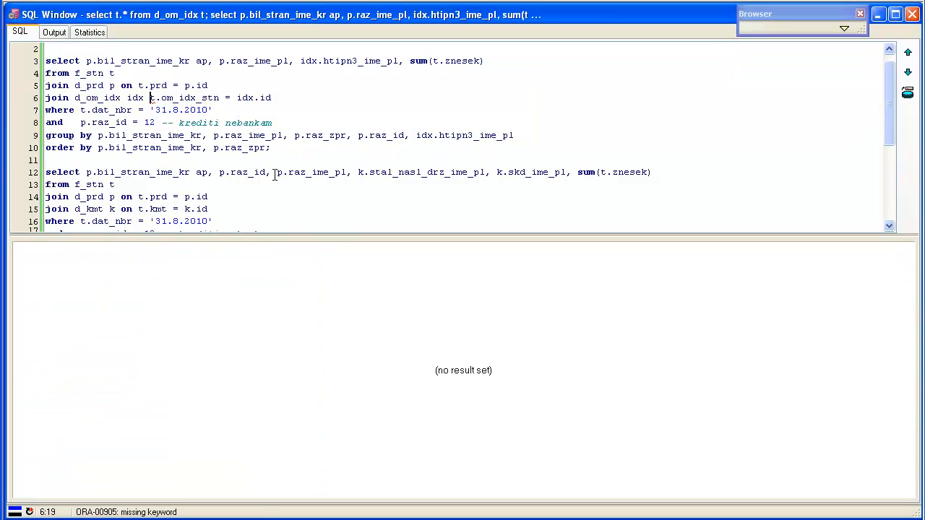
Insert the keyword "on" before t.om_idx_stn in the d_om_idx join and run only the first f_stn query.
text(on)
key(Up)
key(Up)
key(Up)
key(Home)
key(shift+Down)
key(shift+Down)
key(shift+Down)
key(shift+Down)
key(shift+Down)
key(shift+Down)
key(shift+Down)
key(shift+Down)
key(F8)
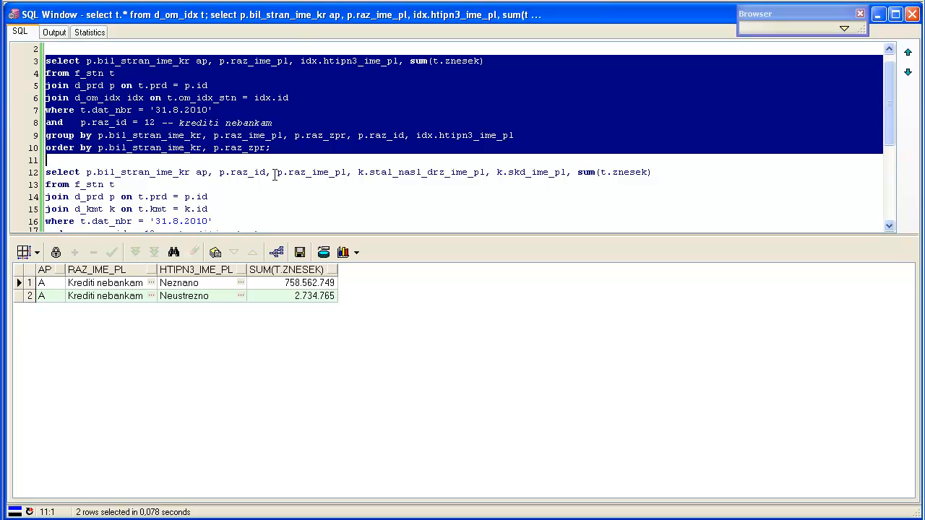
key(Up)
key(Up)
key(Up)
key(Up)
key(Up)
key(Up)
key(Up)
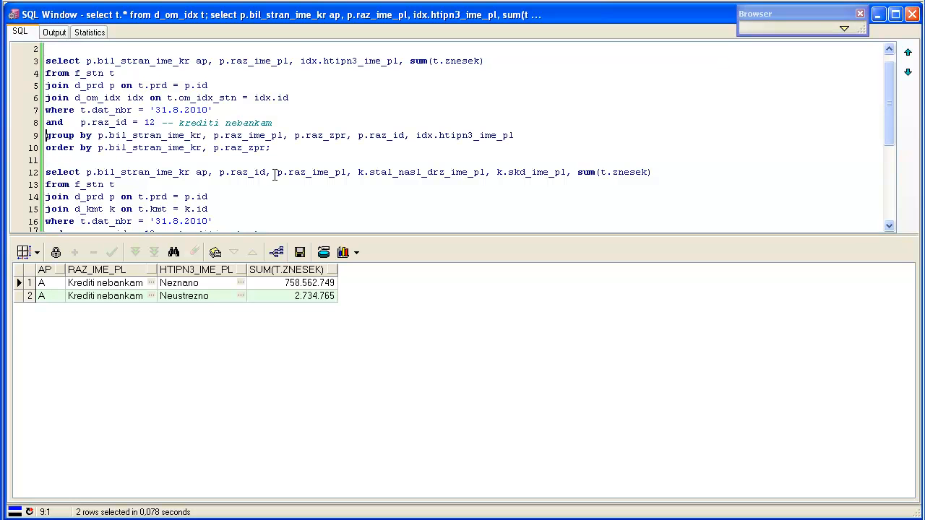
key(Up)
key(Right)
key(Right)
key(Right)
key(Right)
key(Right)
key(Right)
key(Right)
key(Right)
key(Right)
key(Right)
key(Right)
key(Right)
key(Right)
key(Right)
key(Right)
key(Right)
key(Right)
key(Right)
key(Right)
key(Right)
Query the data of the f_stn table and widen its window to examine the columns through OM_IDX_ID_STN.
right_click(88, 73)
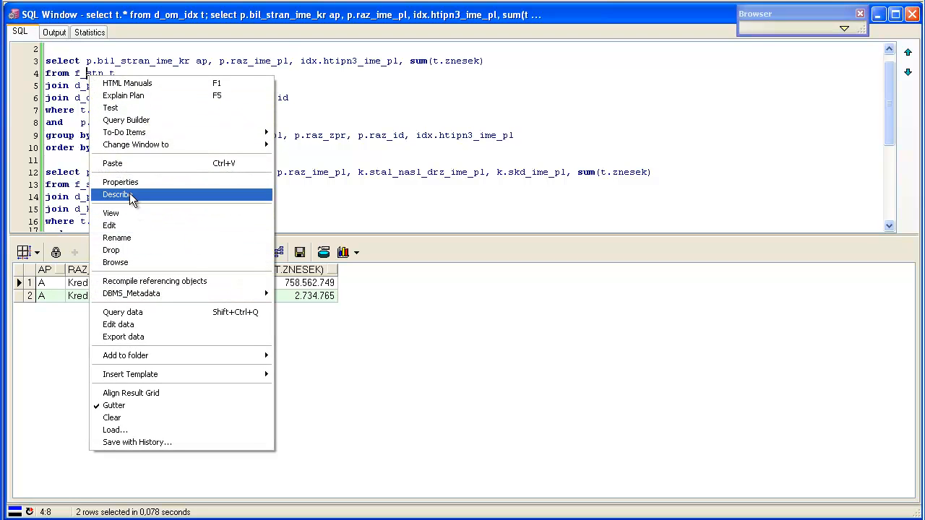
click(177, 313)
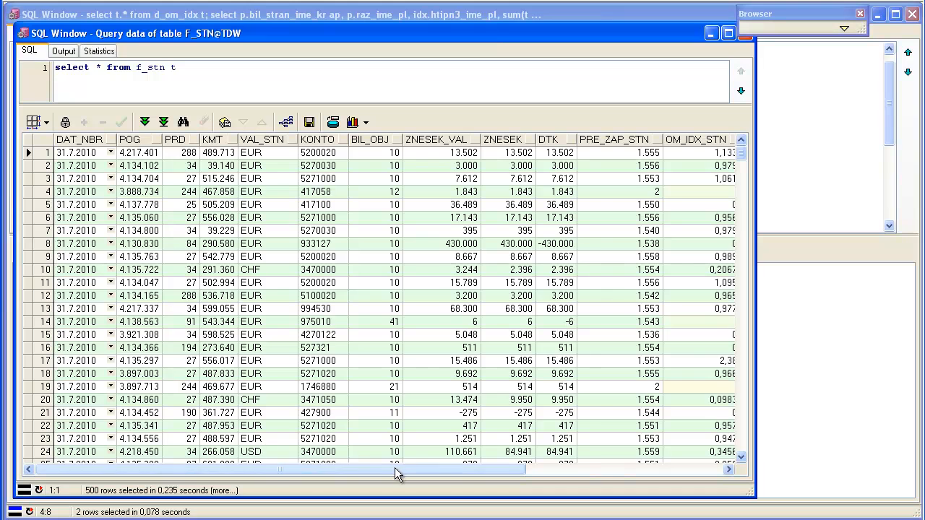
drag(379, 473, 514, 473)
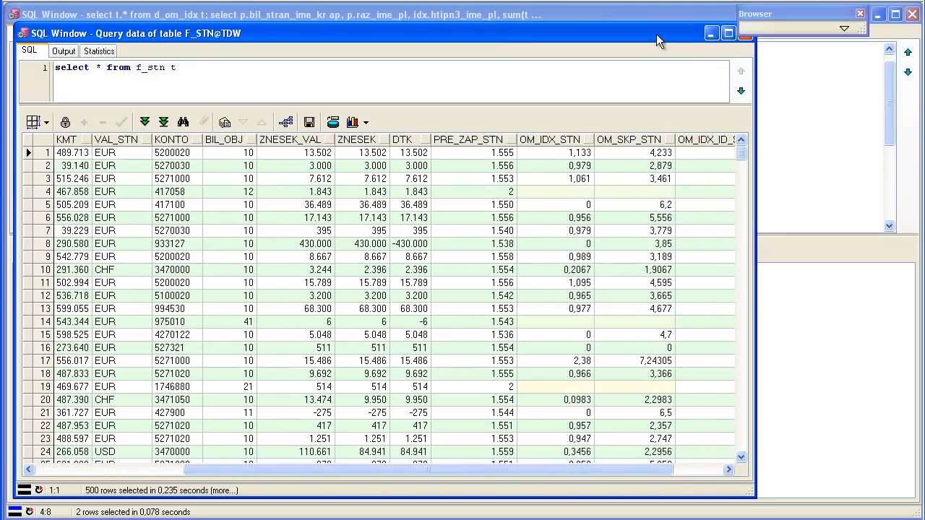
drag(756, 124, 900, 124)
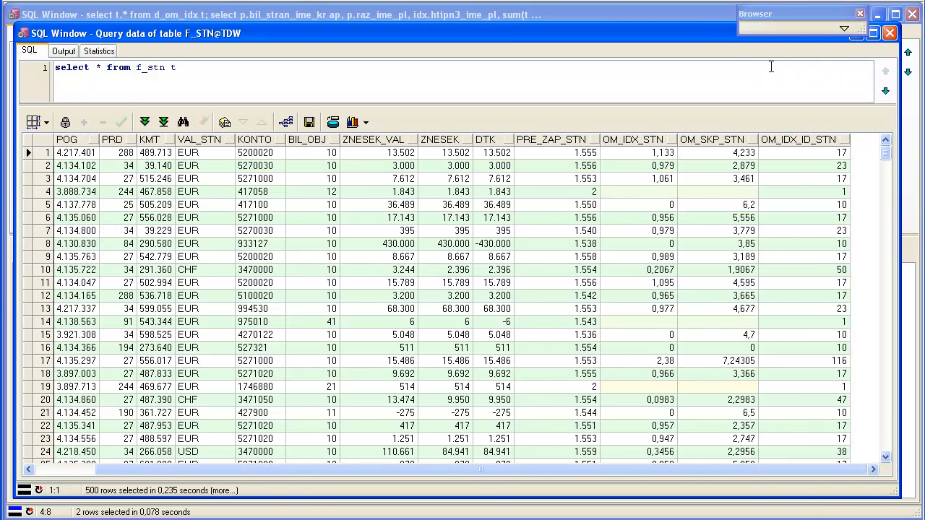
Close the f_stn data window and highlight the t.om_idx_stn reference in the first f_stn query's d_om_idx join.
click(890, 33)
click(131, 98)
key(Left)
key(Left)
key(Left)
key(Right)
key(Right)
key(Right)
key(Right)
key(Right)
key(Right)
key(Right)
key(Right)
key(Right)
key(shift+Right)
key(shift+Right)
key(shift+Right)
key(shift+Right)
key(shift+Right)
key(shift+Right)
key(shift+Right)
key(shift+Right)
key(shift+Right)
key(shift+Right)
key(shift+Right)
key(shift+Right)
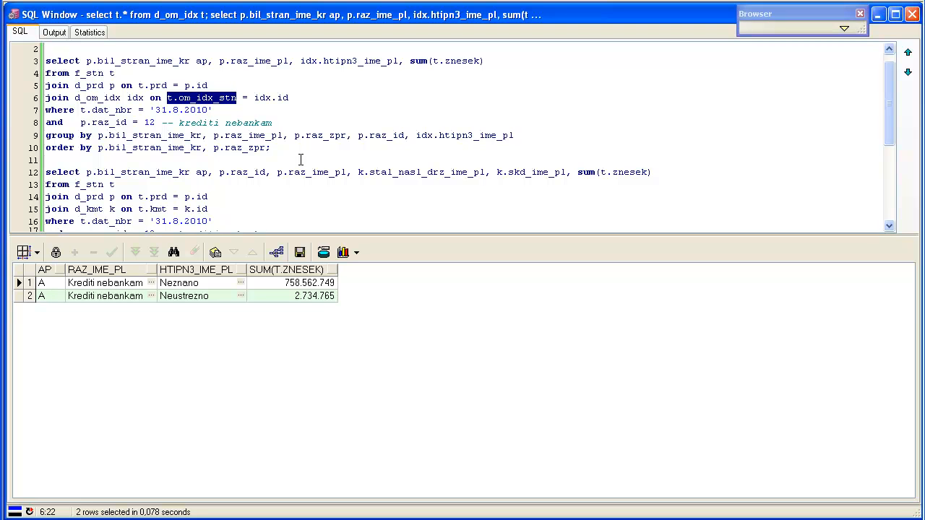
Query the f_stn table's data again, widen its window and highlight the ZNESEK column followed by the DTK column.
scroll(300, 159, up, 1)
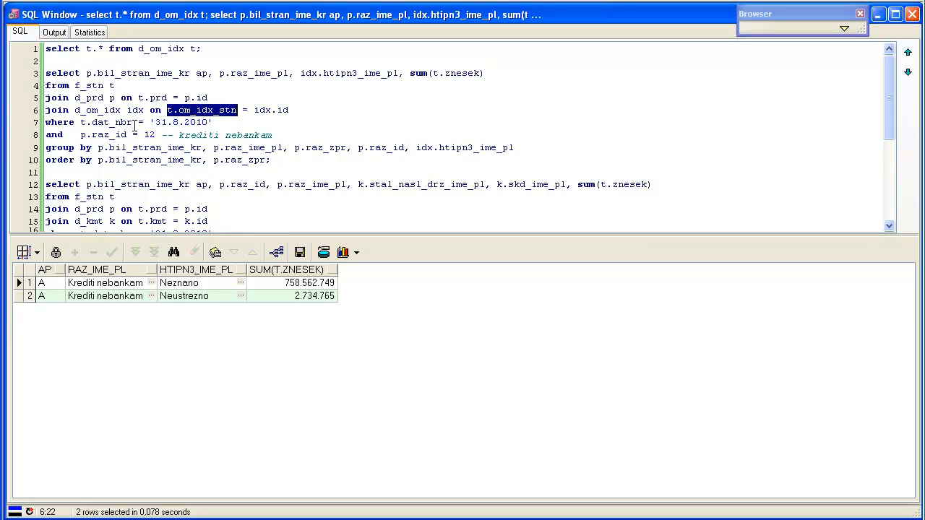
right_click(91, 86)
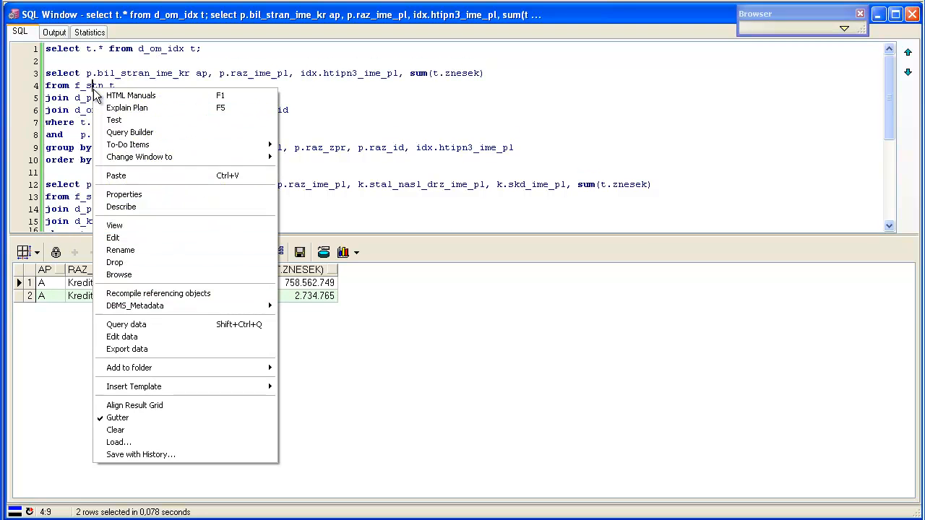
click(126, 326)
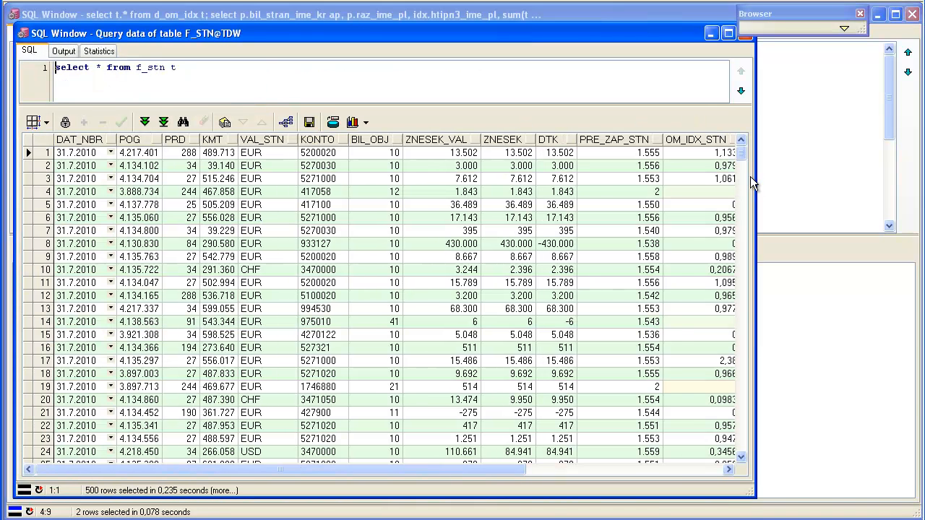
drag(755, 181, 897, 338)
click(572, 205)
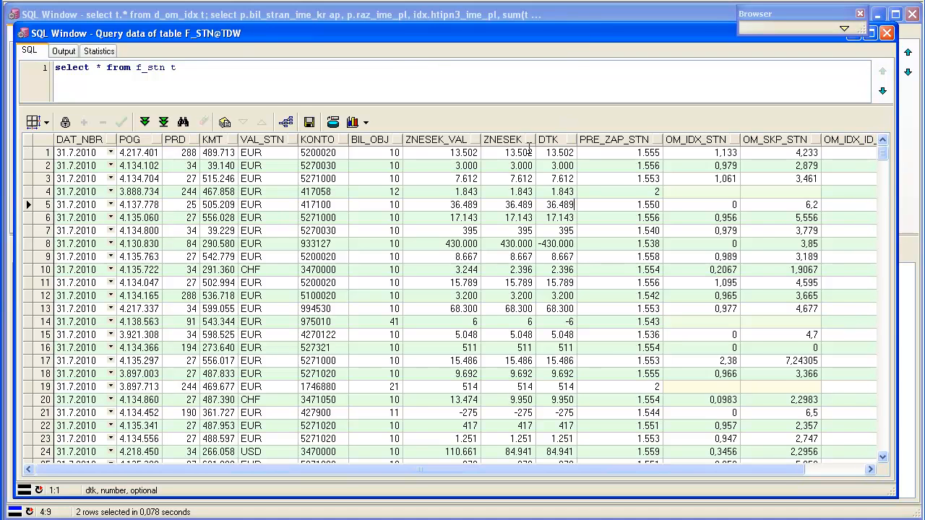
click(511, 137)
click(560, 138)
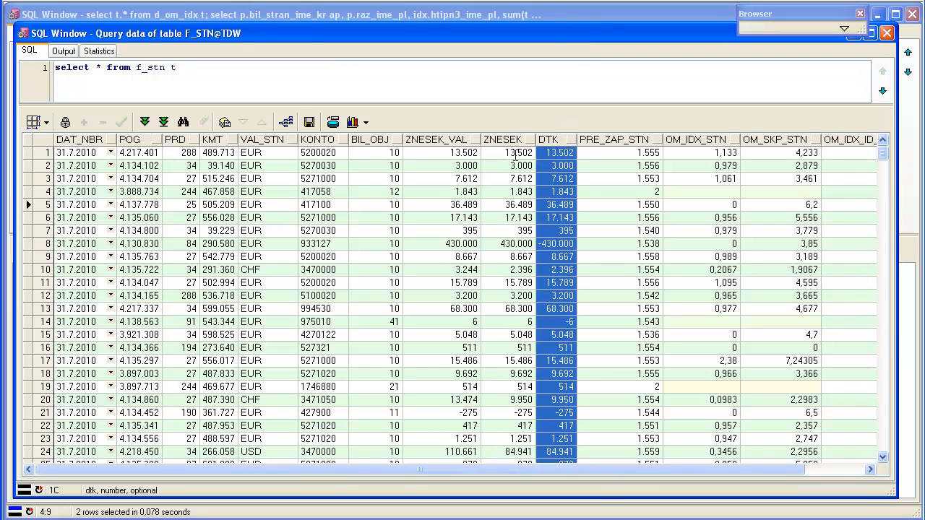
Compare the OM_SKP_STN, OM_IDX_STN and OM_IDX_ID_STN columns of f_stn, then close the table's data window.
drag(591, 469, 650, 468)
click(706, 140)
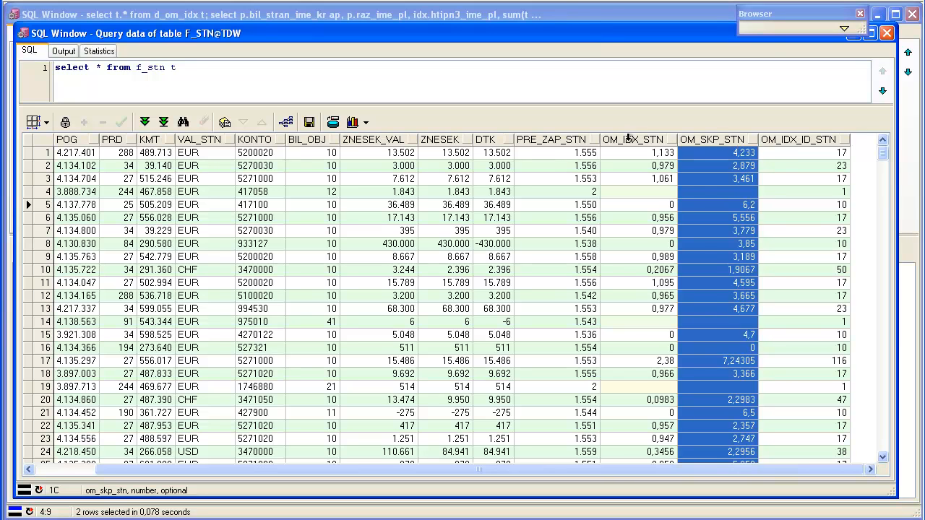
click(628, 138)
click(638, 153)
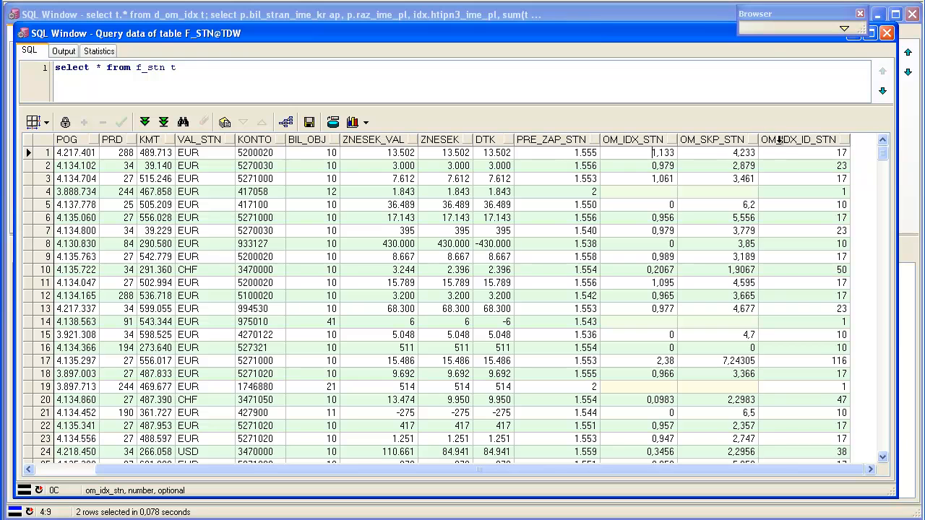
click(797, 141)
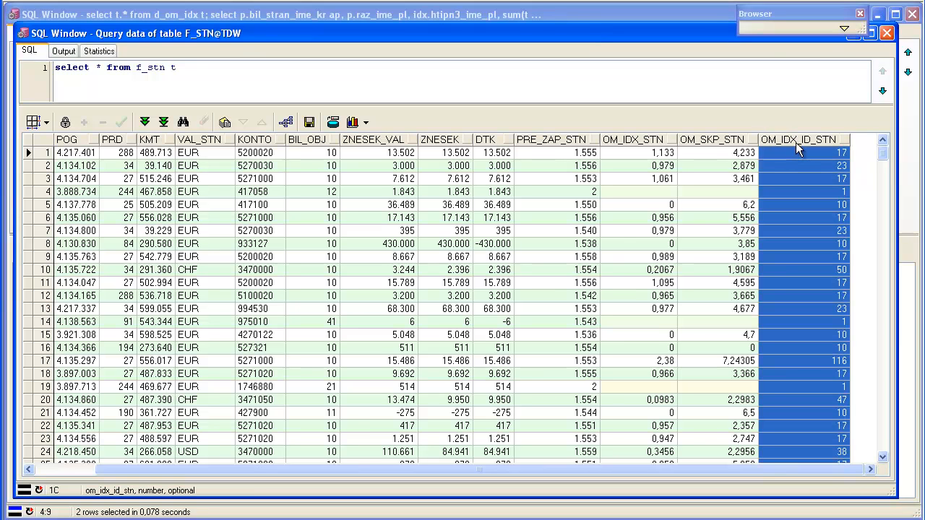
click(639, 142)
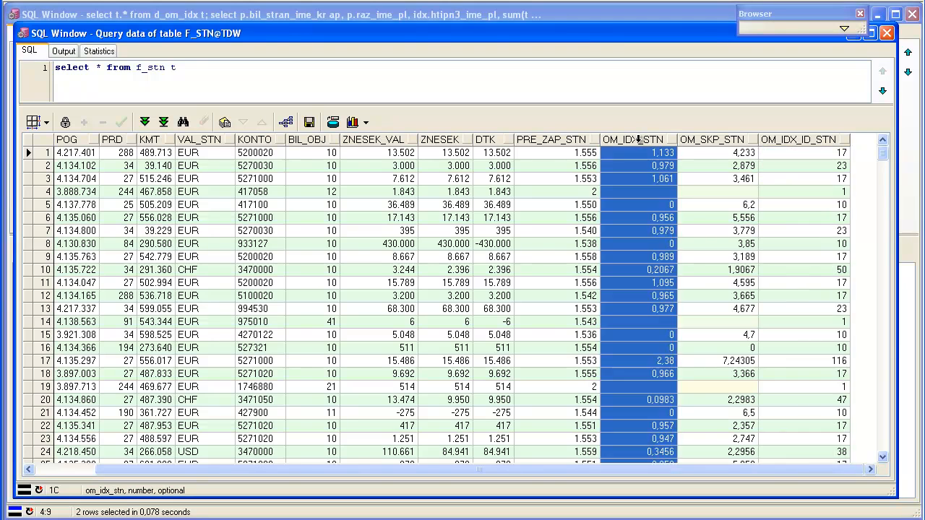
click(808, 140)
click(887, 33)
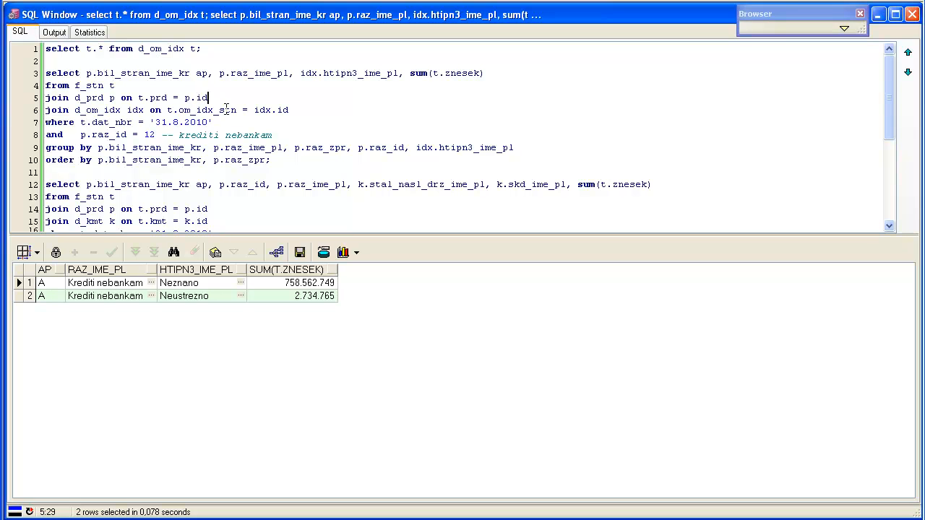
Change the d_om_idx join column to t.om_idx_id_stn and run only the first f_stn query.
click(220, 109)
text(id_)
key(Up)
key(Up)
key(Up)
key(Home)
key(shift+Down)
key(shift+Down)
key(shift+Down)
key(shift+Down)
key(shift+Down)
key(shift+Down)
key(shift+Down)
key(shift+Down)
key(F8)
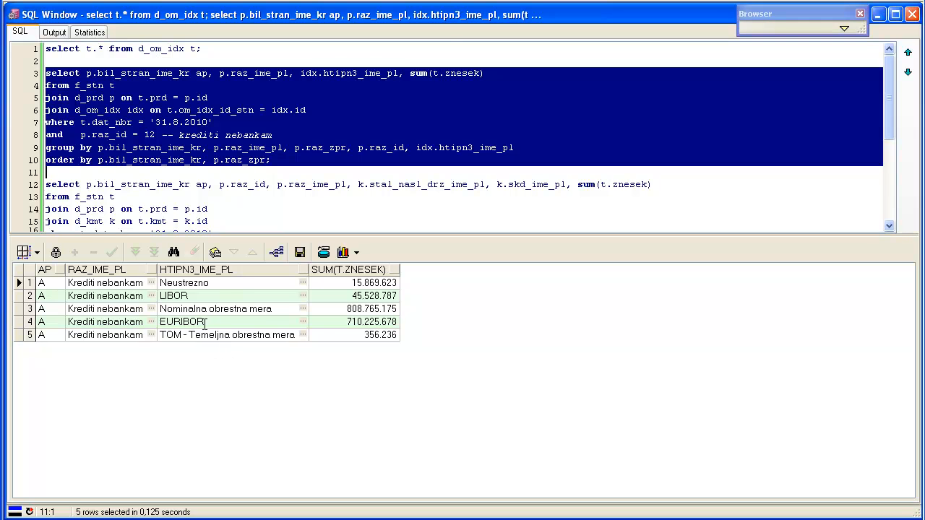
Replace idx.htipn3_ime_pl with idx.htipn2_ime_pl in the first f_stn query's select list and group by line, and run only that query.
click(359, 75)
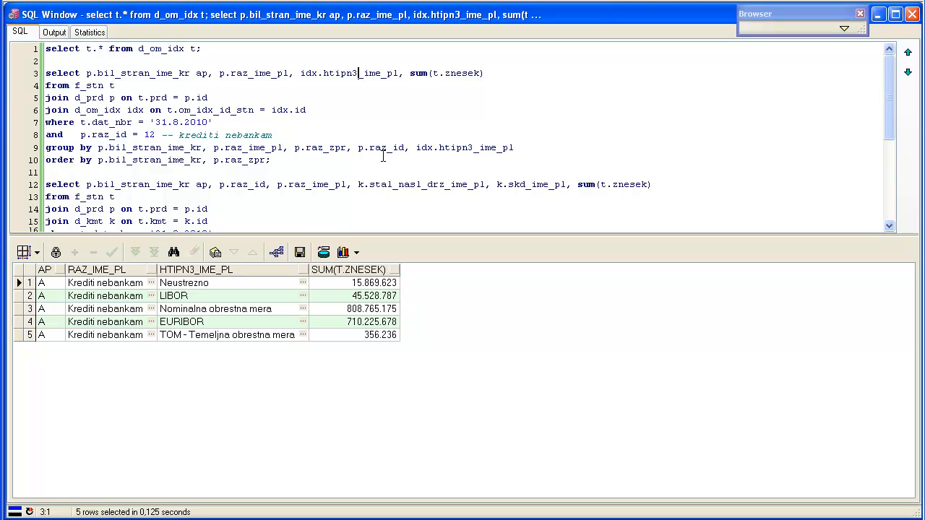
key(Down)
key(Down)
key(Down)
key(Down)
key(Down)
key(Down)
key(End)
key(Left)
key(Left)
key(Left)
key(Left)
key(Left)
key(Left)
key(Left)
key(Down)
key(shift+Up)
key(shift+Up)
key(shift+Up)
key(shift+Up)
key(shift+Up)
key(shift+Up)
key(shift+Up)
key(shift+Up)
key(F8)
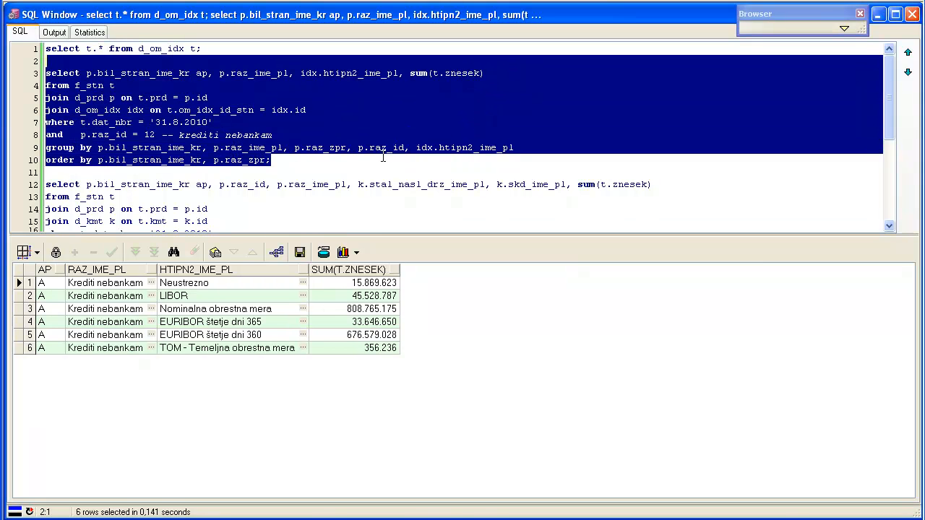
Change the index type column in the first f_stn query's group by line to idx.htipn1_ime_pl.
key(Left)
key(Down)
key(Down)
key(Down)
key(Down)
key(Down)
key(Down)
key(Down)
key(End)
key(Left)
key(Left)
key(Left)
key(Left)
key(Left)
key(Left)
key(Left)
key(BackSpace)
text(1)
Change the index type column in the first f_stn query's select list to idx.htipn1_ime_pl.
key(Up)
key(Up)
key(Up)
key(Up)
key(Up)
key(Up)
key(Left)
key(Left)
key(Left)
key(Left)
key(Left)
key(Left)
key(Left)
key(Left)
key(Left)
key(Left)
key(Left)
key(Left)
key(Left)
key(Left)
key(Left)
key(Left)
key(Left)
key(Left)
key(Left)
key(Left)
key(BackSpace)
text(1)
Run only the first f_stn query, grouped by idx.htipn1_ime_pl.
key(Home)
key(shift+Down)
key(shift+Down)
key(shift+Down)
key(shift+Down)
key(shift+Down)
key(shift+Down)
key(shift+Down)
key(shift+Down)
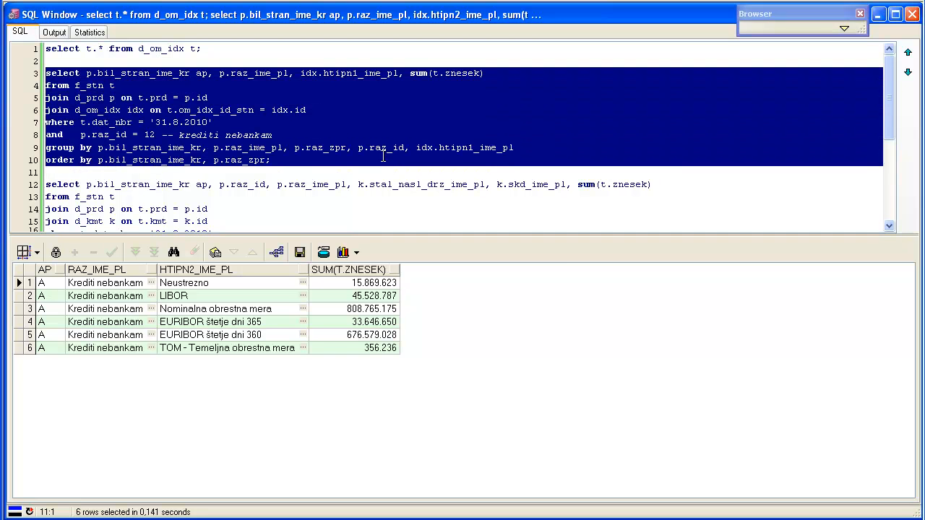
key(F8)
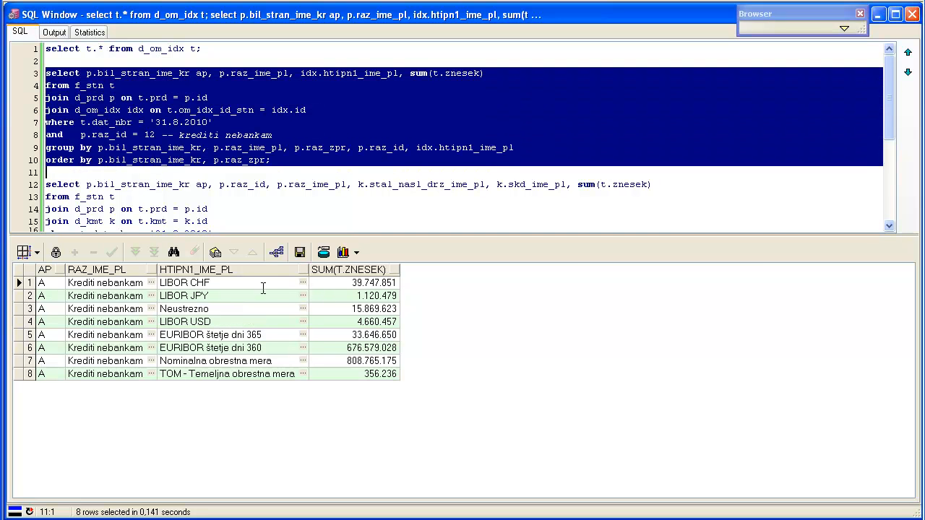
Examine the LIBOR JPY, LIBOR USD and EURIBOR rows in the query result.
click(198, 294)
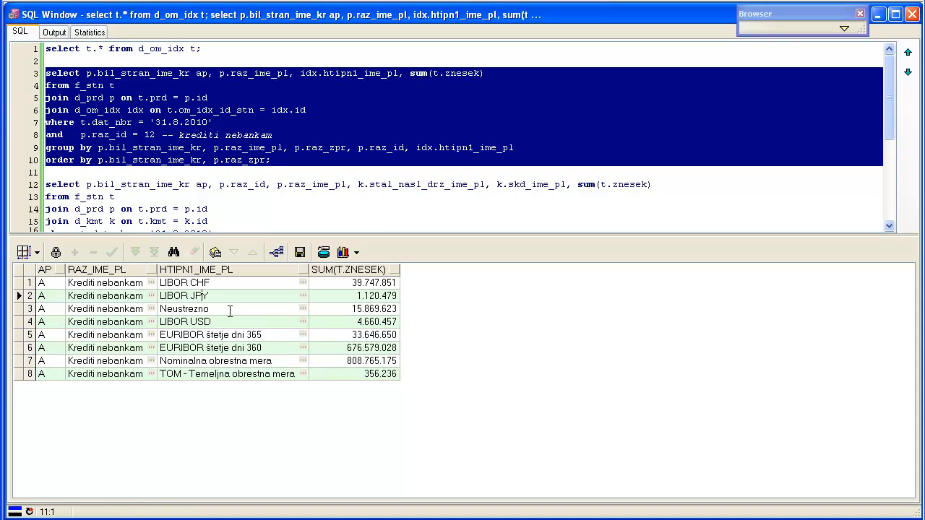
click(227, 325)
click(240, 335)
click(240, 349)
Switch to the star schema diagram, draw a pointer stroke at the D_PRE_ZAP dimension and return to PL/SQL Developer.
key(alt+Tab)
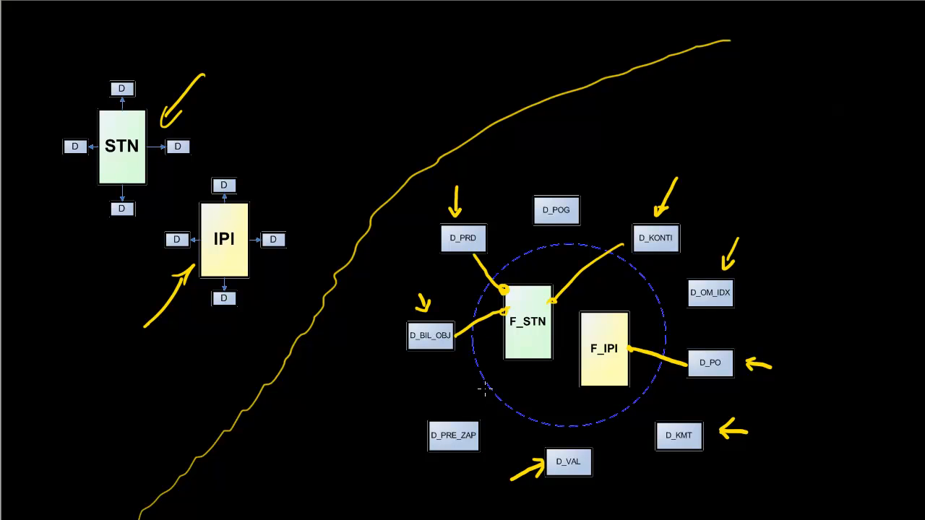
mouse_move(482, 391)
mouse_down()
mouse_move(457, 416)
mouse_move(470, 408)
mouse_up()
key(alt+Tab)
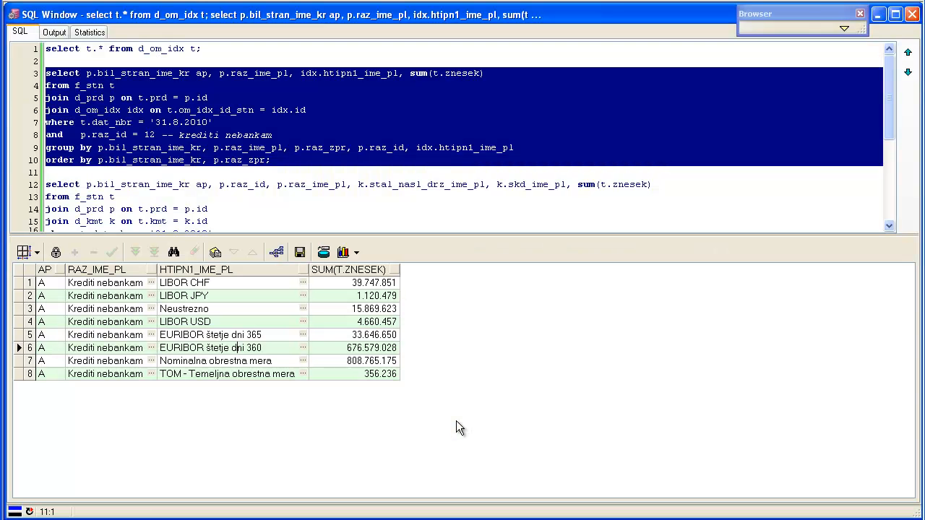
Change the table in the opening select statement to d_pre_zap, run only that statement and examine the HD1_N0_IME_PL maturity ranges.
click(185, 49)
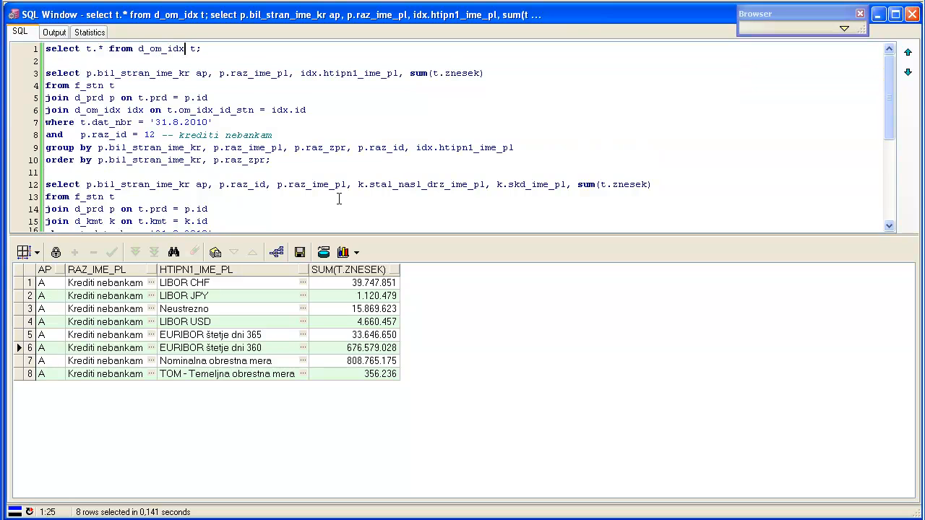
key(shift+Left)
key(shift+Left)
key(shift+Left)
key(shift+Left)
key(shift+Left)
key(shift+Left)
text(pre_zap)
key(Escape)
key(Home)
key(F8)
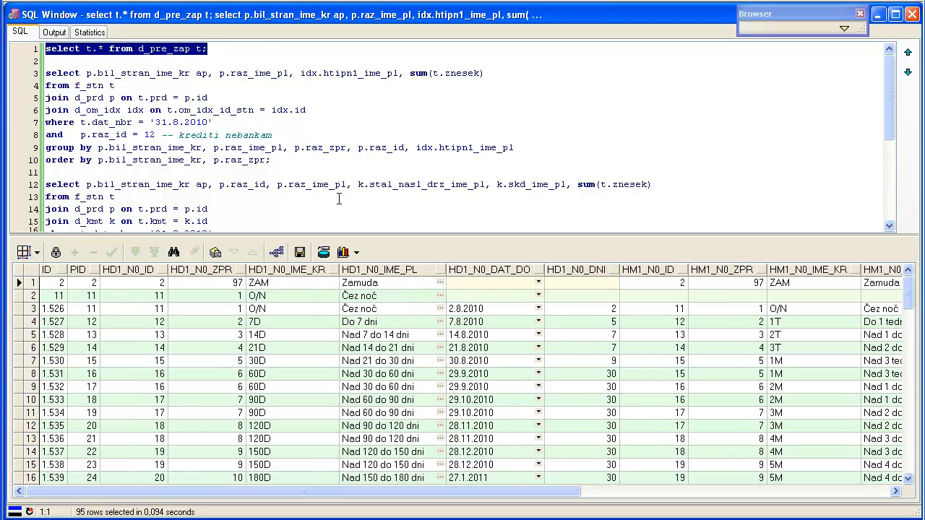
click(369, 308)
scroll(365, 314, down, 1)
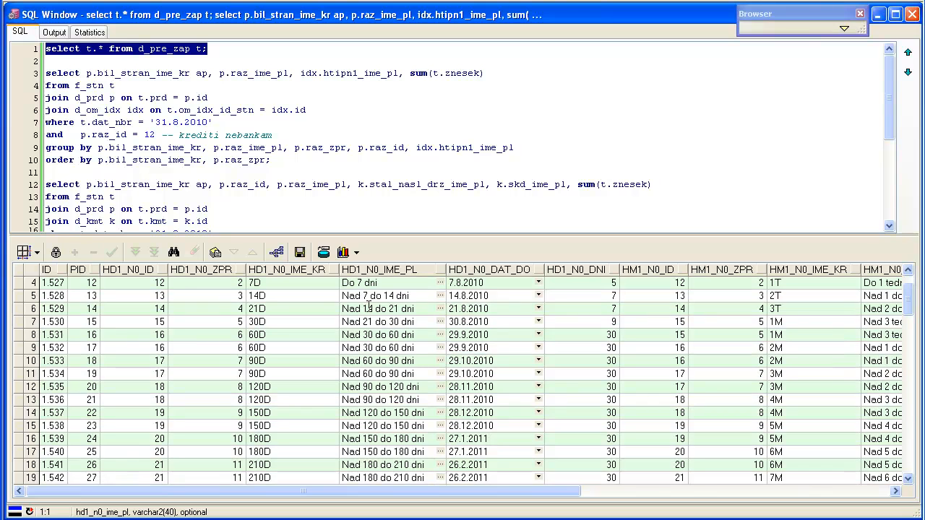
Examine the HD1_N0_IME_KR short maturity codes through the multi-year rows of the d_pre_zap result, and switch to the star schema diagram.
click(268, 296)
click(272, 309)
click(272, 322)
click(273, 334)
click(295, 397)
scroll(295, 395, down, 5)
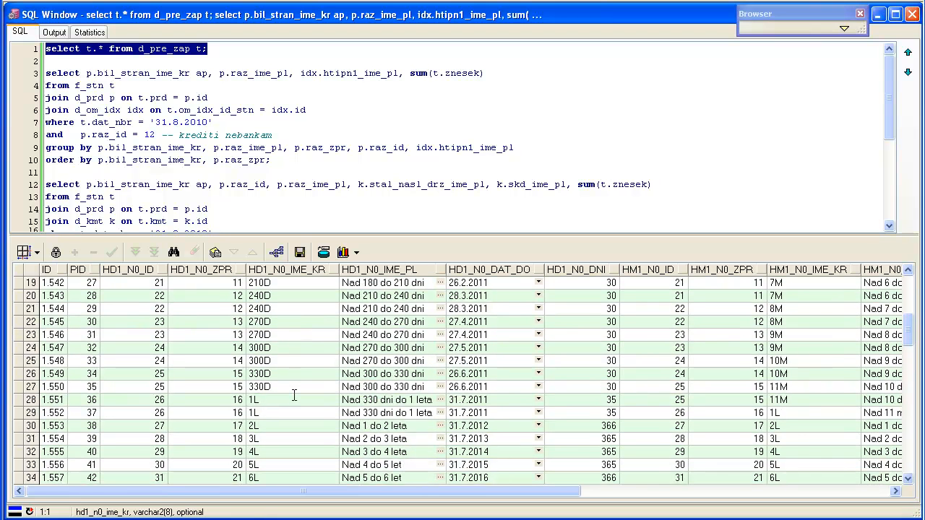
scroll(294, 393, up, 6)
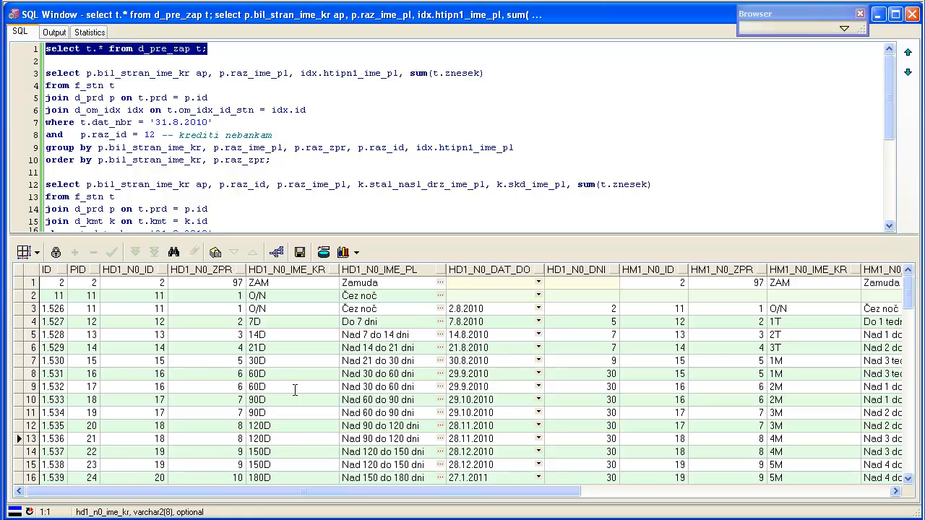
click(296, 374)
key(alt+Tab)
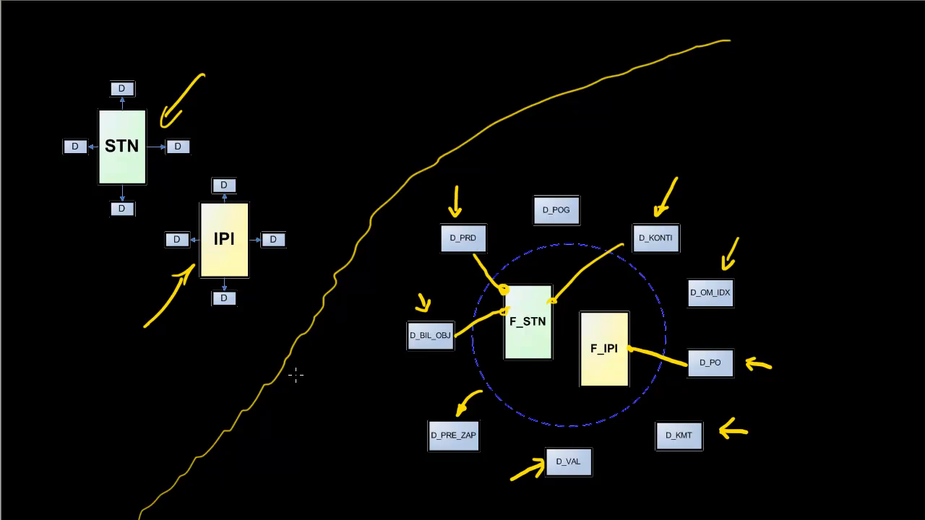